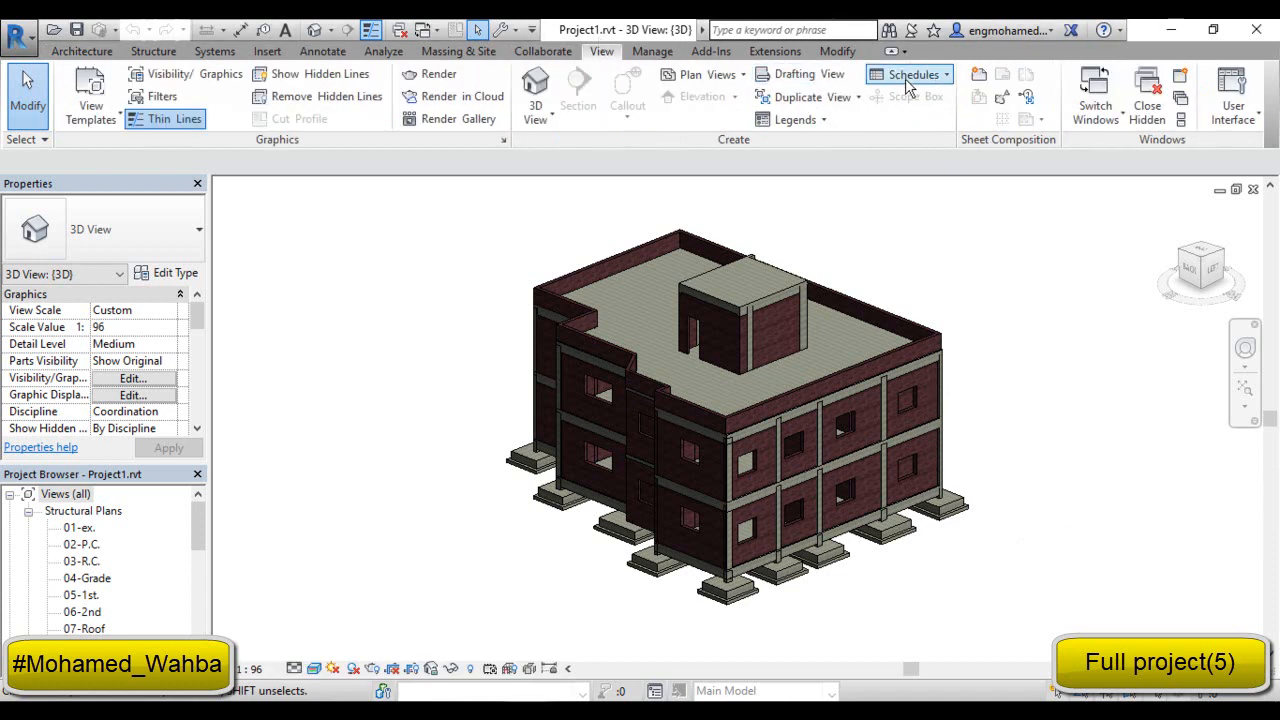
# Start a new schedule of quantities for the Structural Columns category.
pyautogui.click(942, 88)
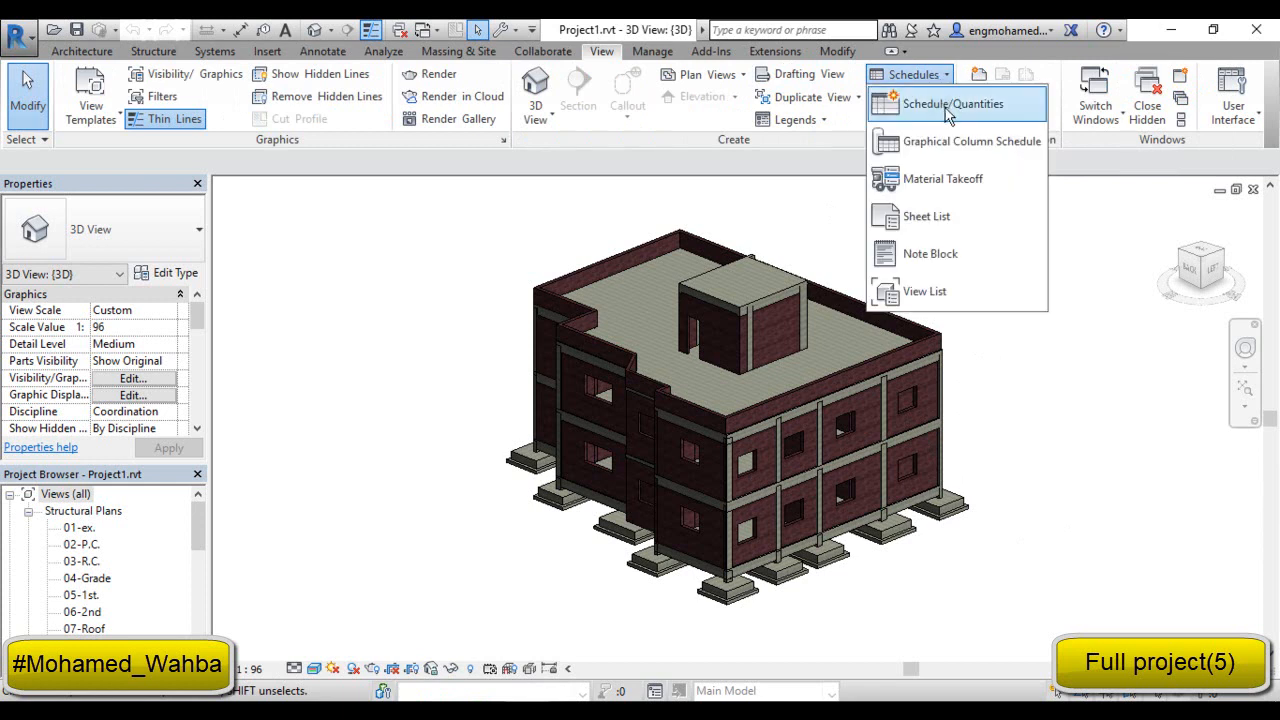
pyautogui.click(948, 108)
pyautogui.scroll(-2, 420, 310)
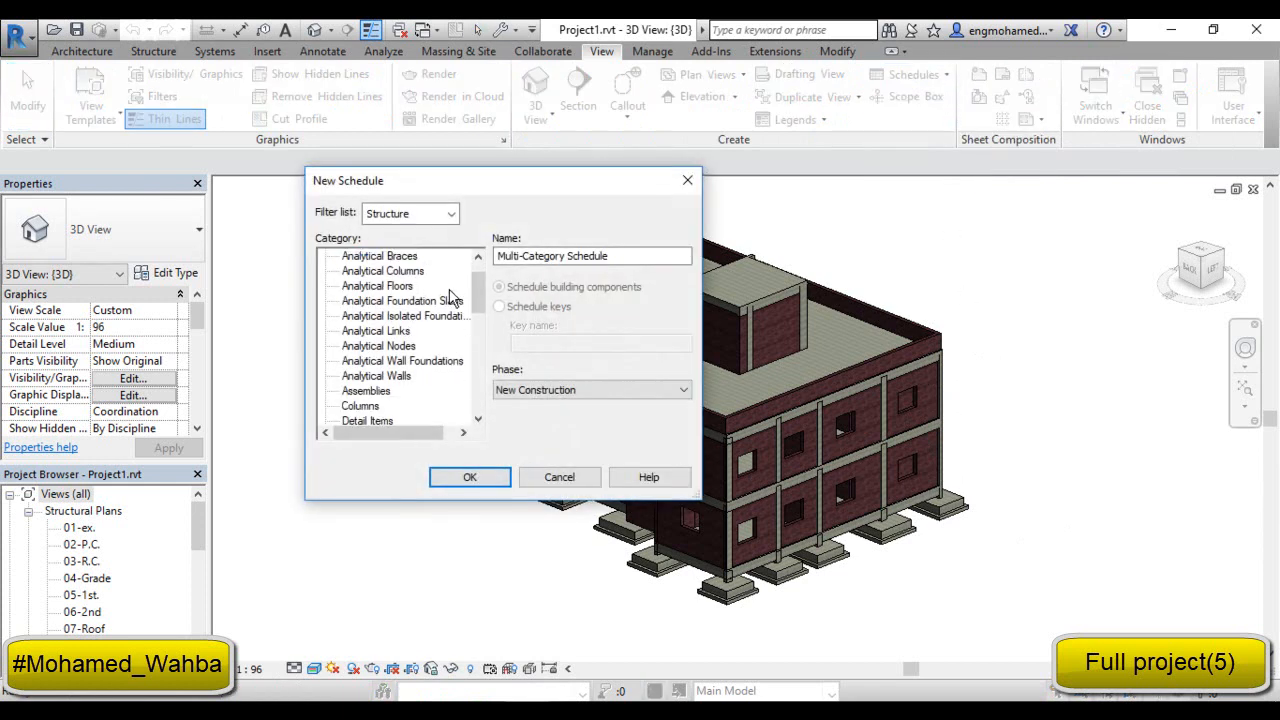
pyautogui.scroll(-3, 420, 310)
pyautogui.scroll(-1, 406, 350)
pyautogui.scroll(-1, 406, 350)
pyautogui.scroll(-1, 410, 365)
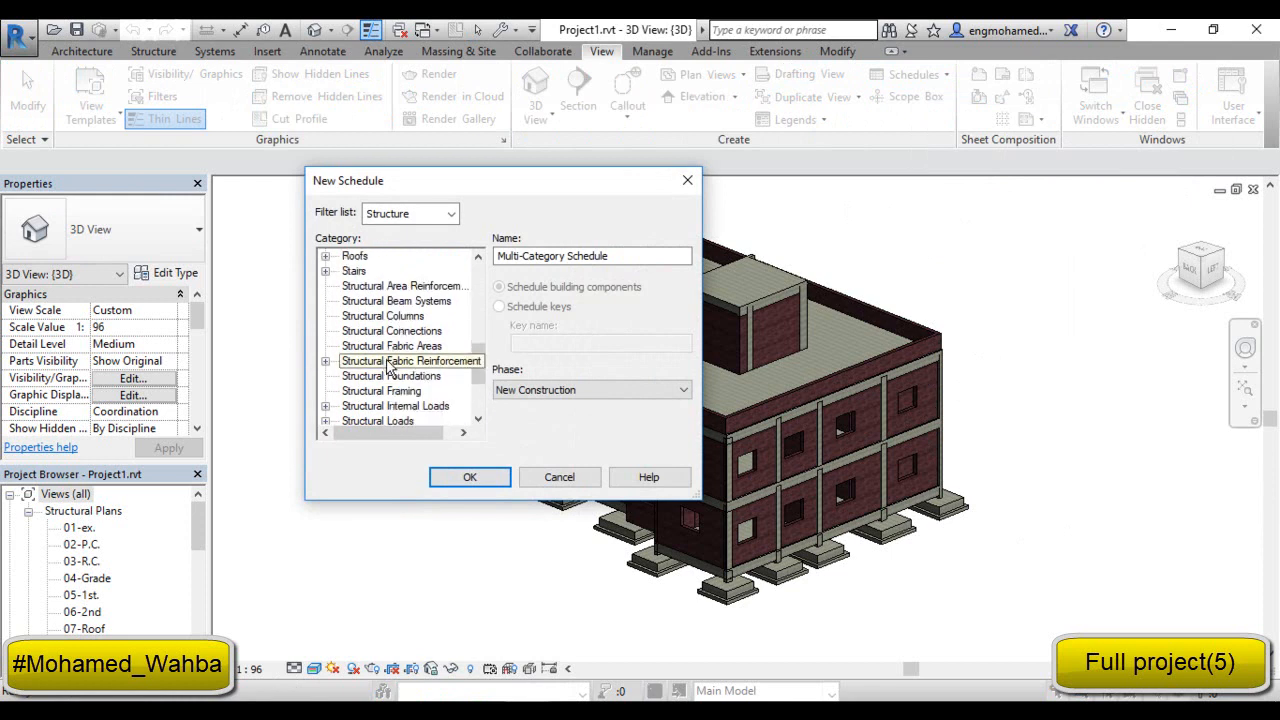
pyautogui.doubleClick(385, 315)
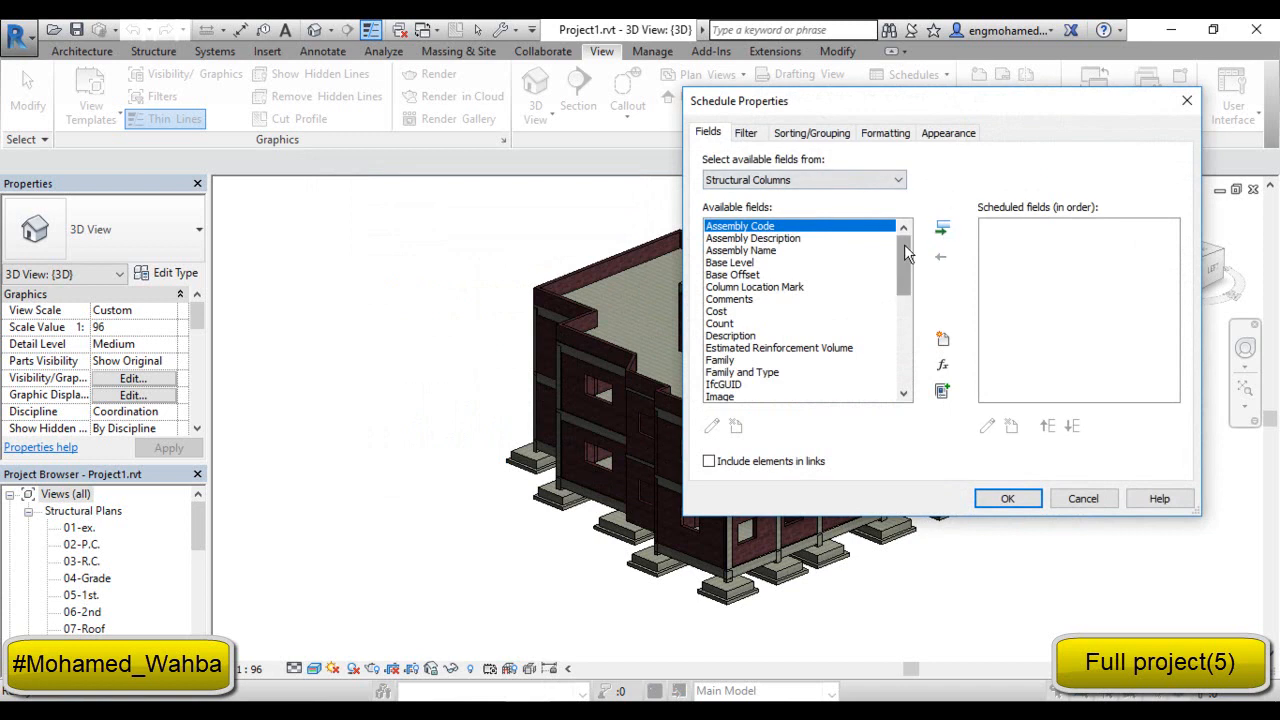
# Add the Count, Top Level, Volume and Type fields to the structural column schedule.
pyautogui.moveTo(904, 244)
pyautogui.mouseDown()
pyautogui.moveTo(910, 320)
pyautogui.moveTo(886, 274)
pyautogui.moveTo(903, 245)
pyautogui.mouseUp()
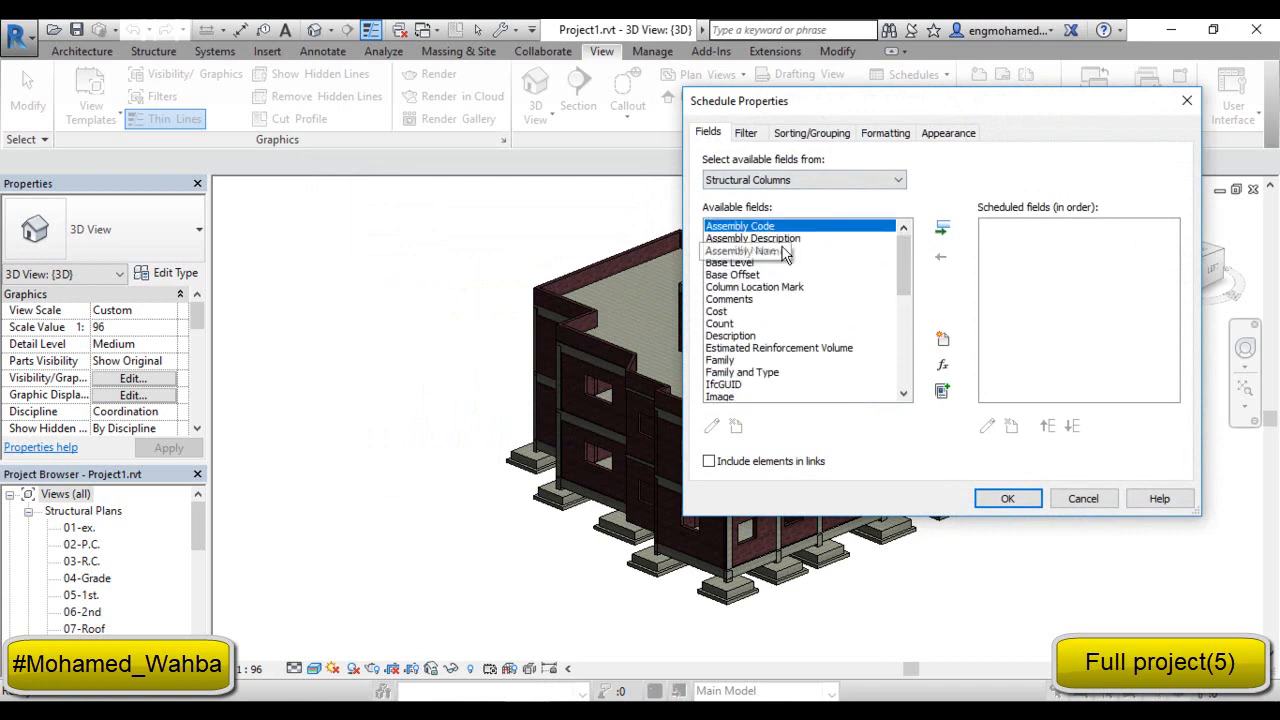
pyautogui.click(750, 323)
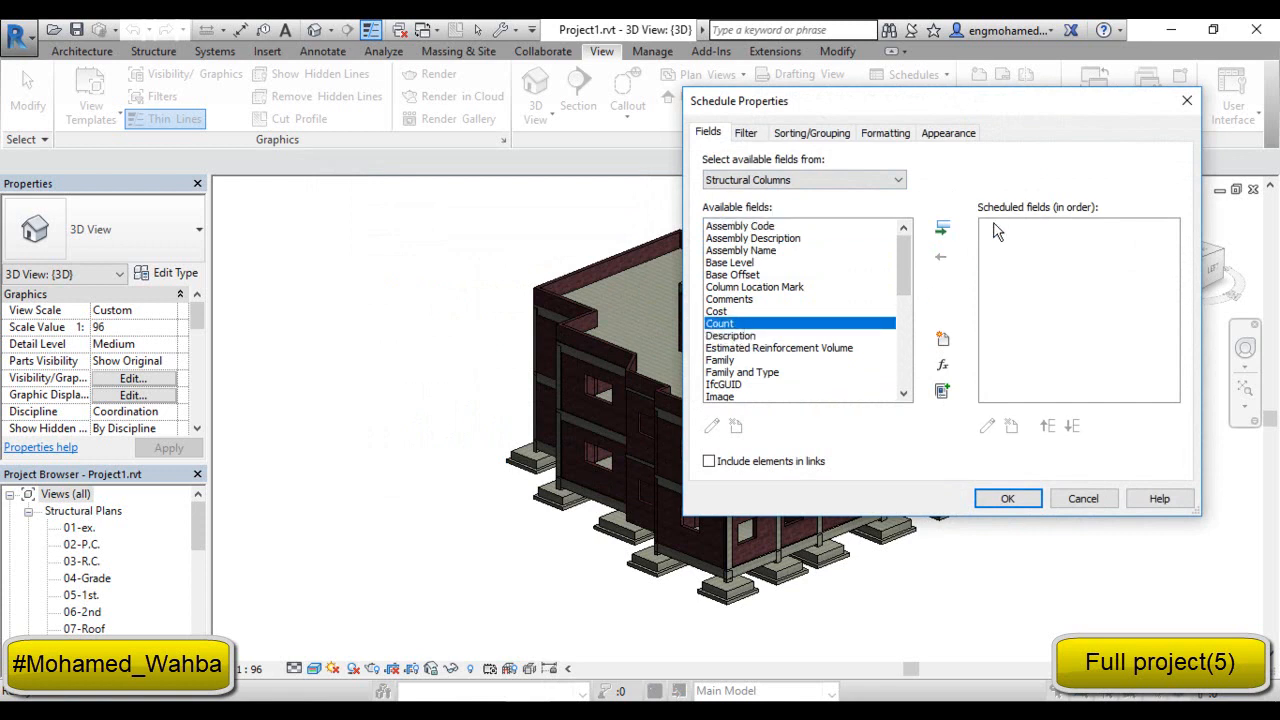
pyautogui.click(941, 231)
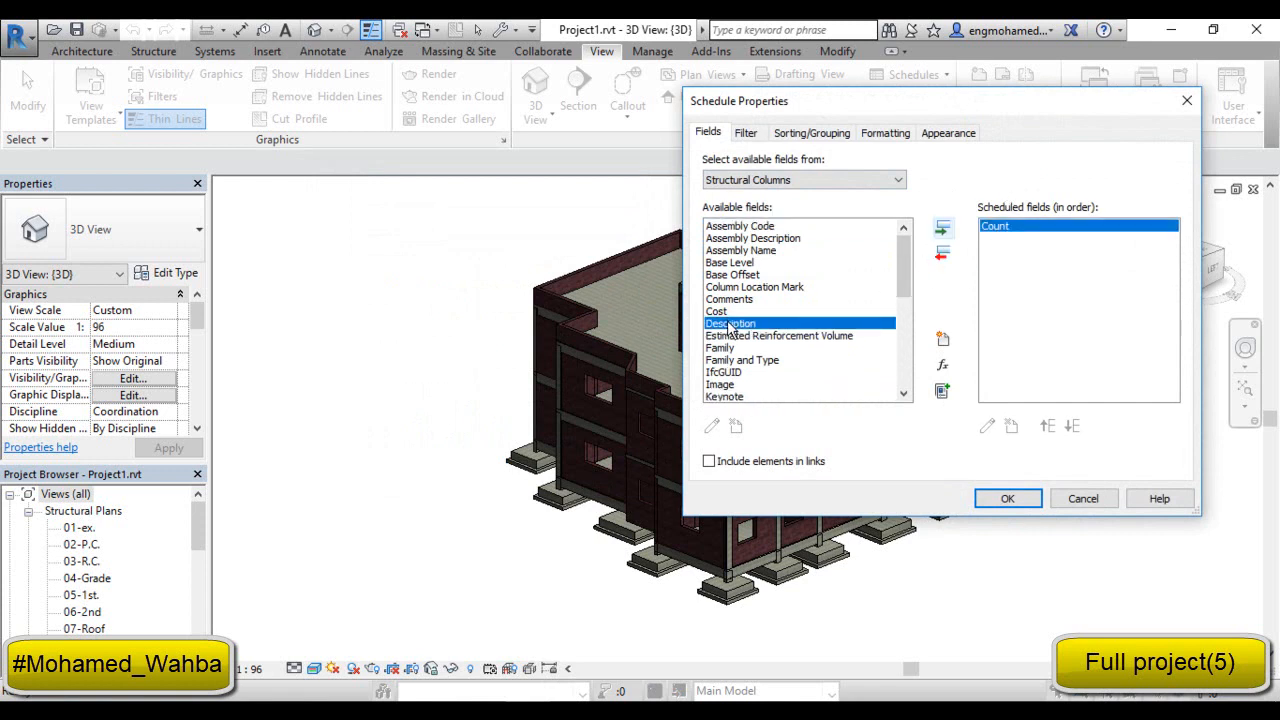
pyautogui.scroll(-3, 766, 308)
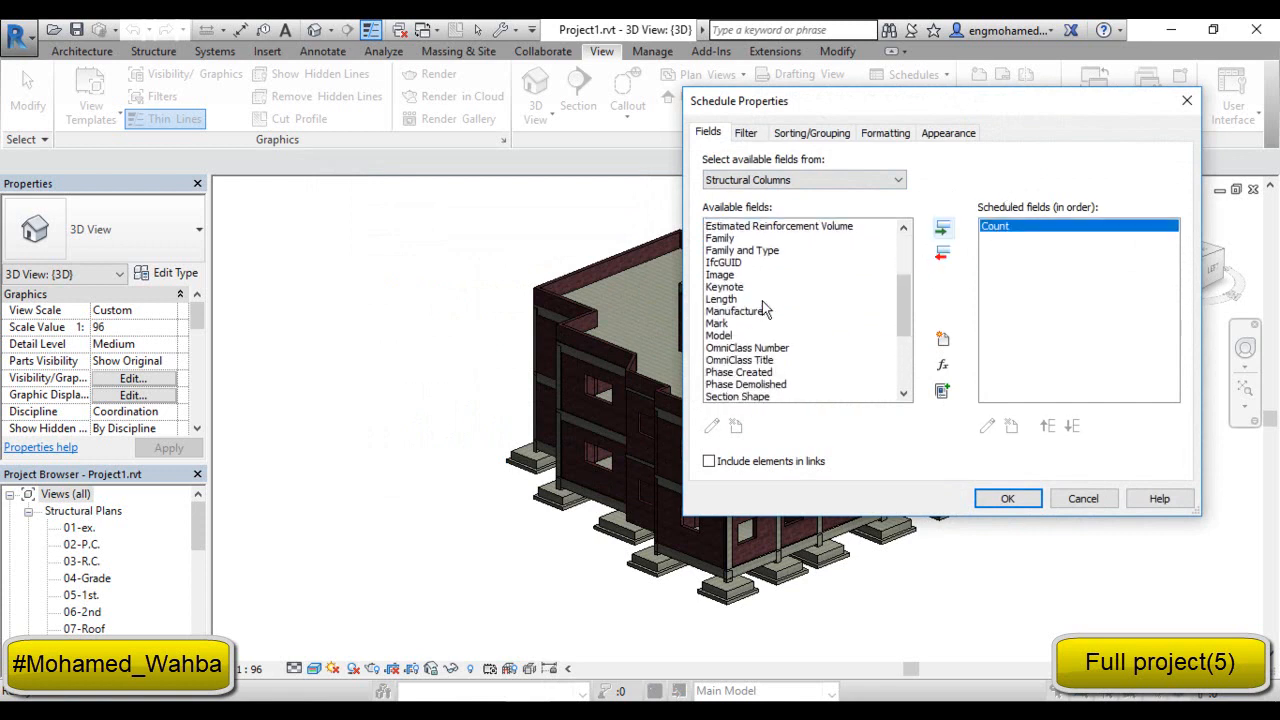
pyautogui.scroll(-2, 762, 381)
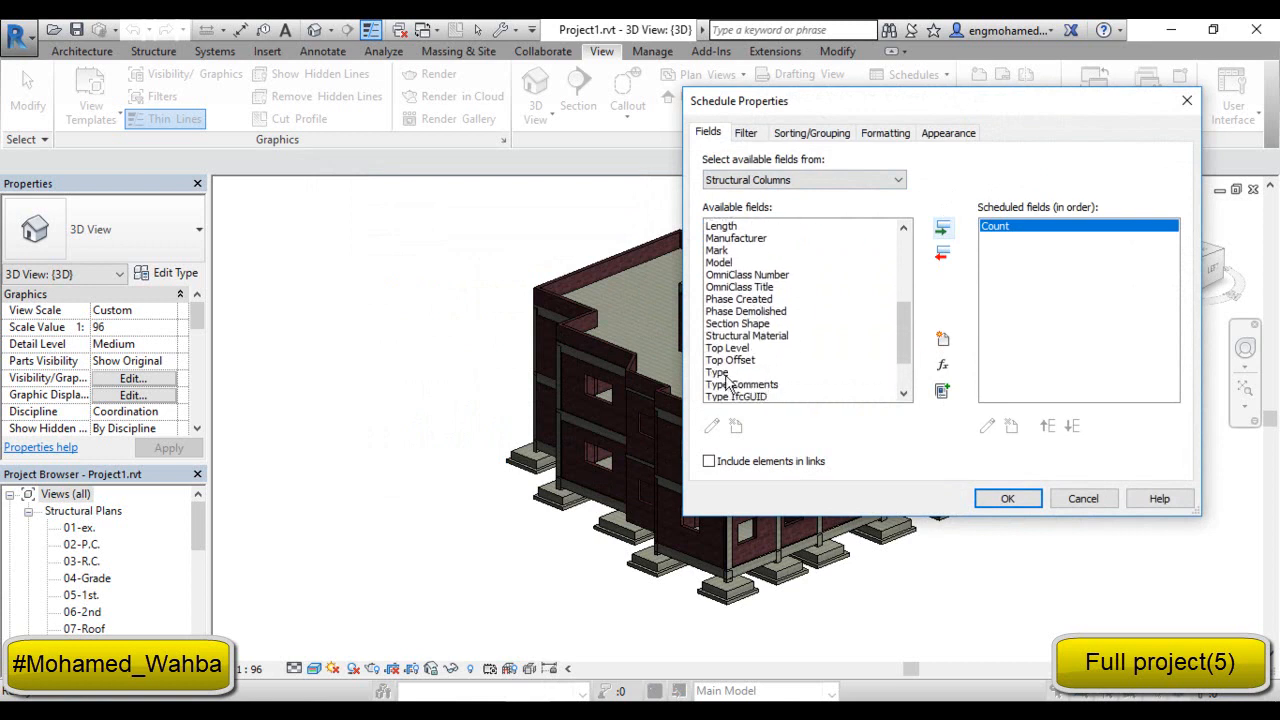
pyautogui.click(738, 348)
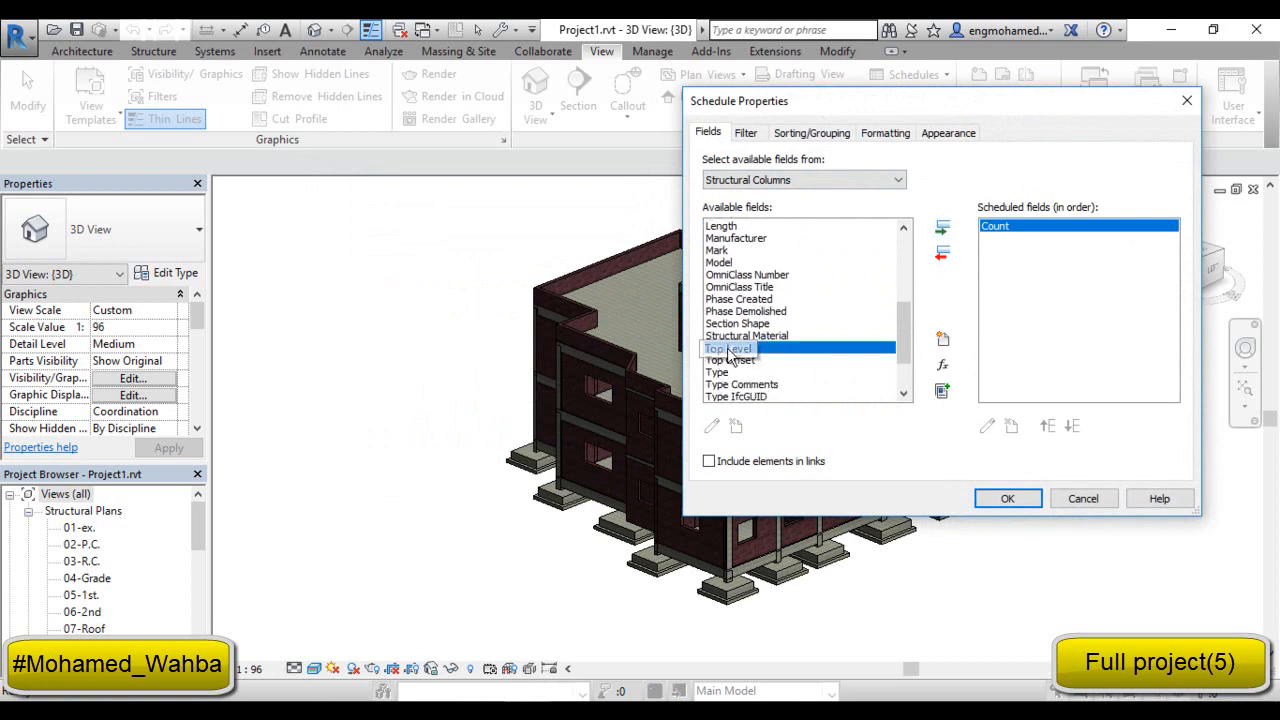
pyautogui.click(943, 229)
pyautogui.scroll(-2, 740, 385)
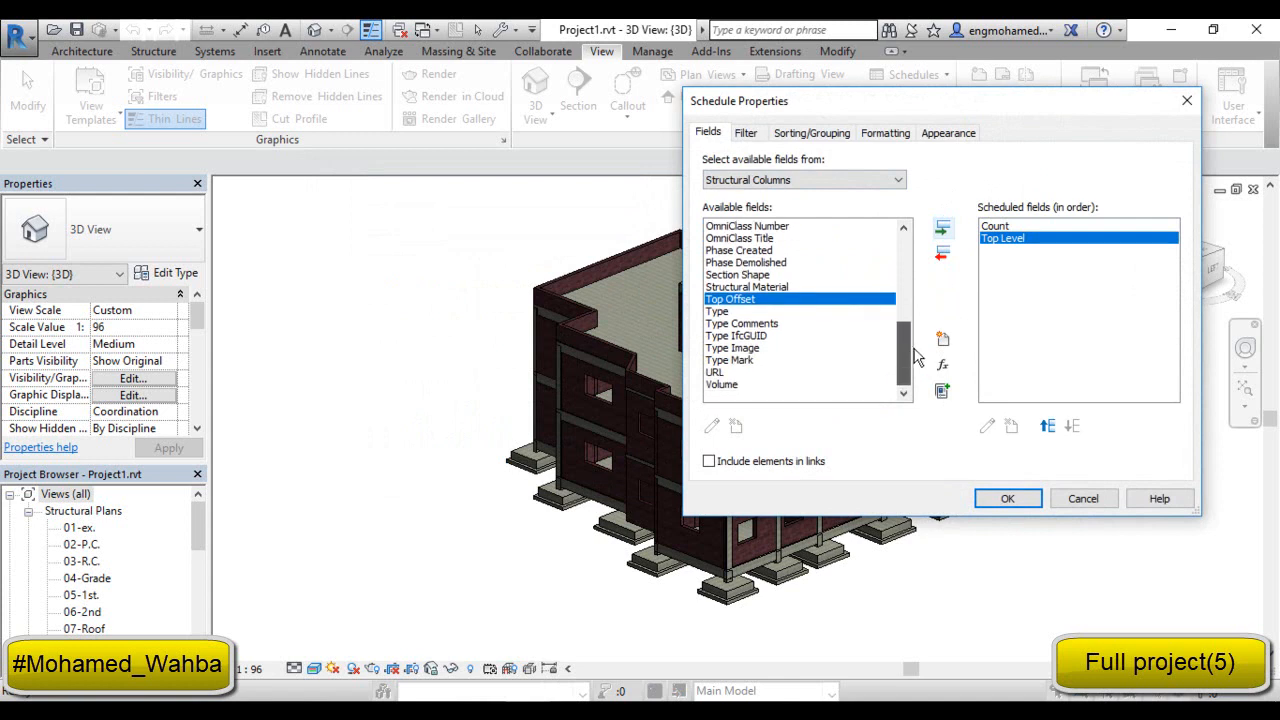
pyautogui.click(734, 388)
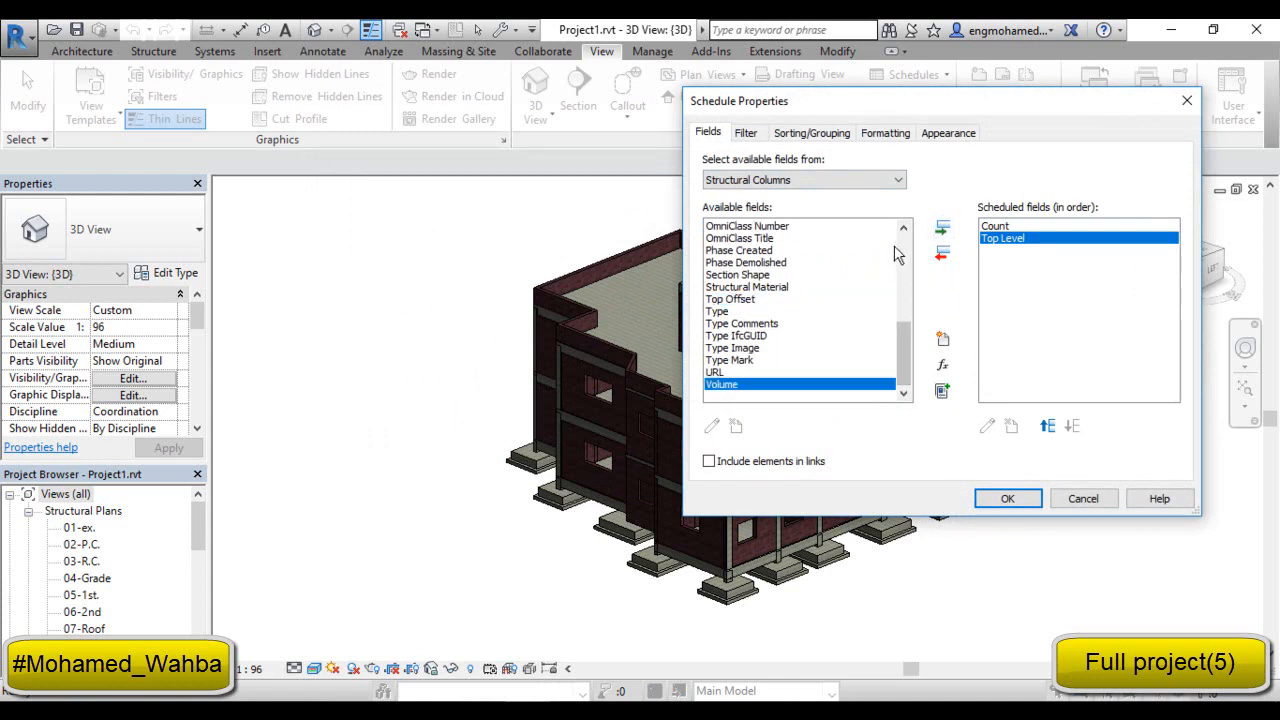
pyautogui.click(942, 229)
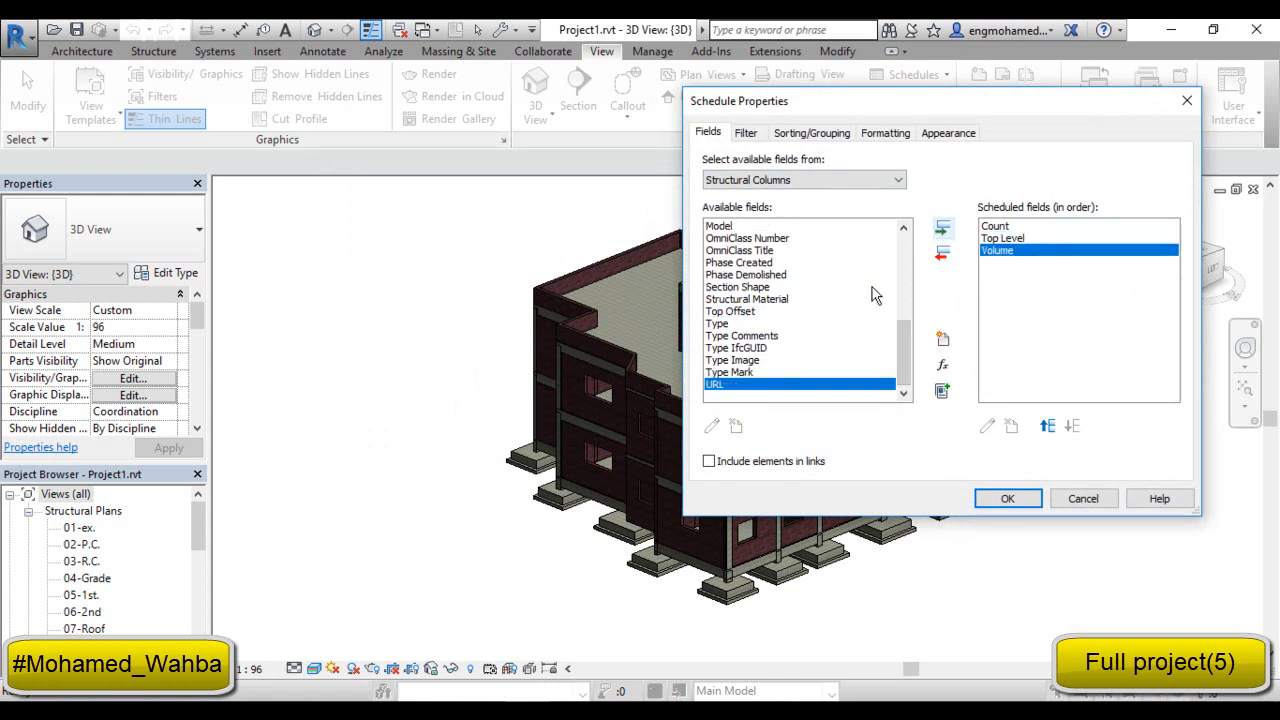
pyautogui.click(722, 324)
pyautogui.click(948, 227)
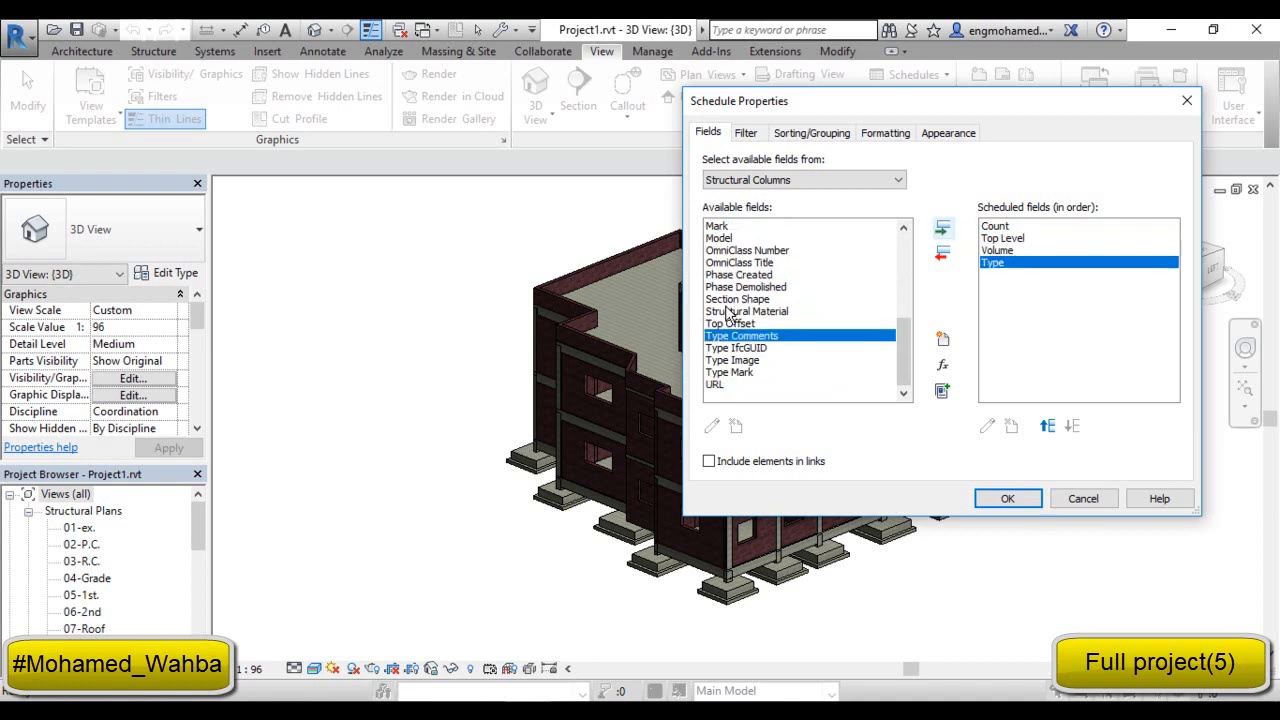
pyautogui.scroll(4, 785, 305)
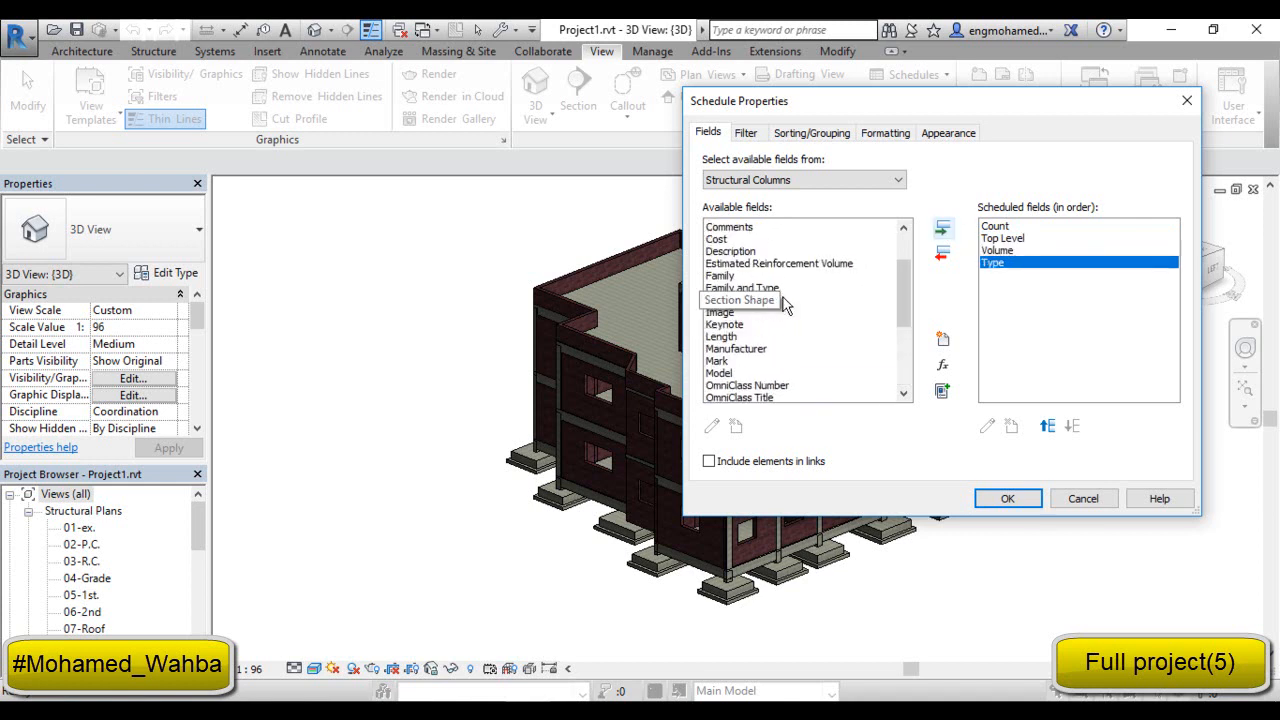
pyautogui.scroll(1, 755, 289)
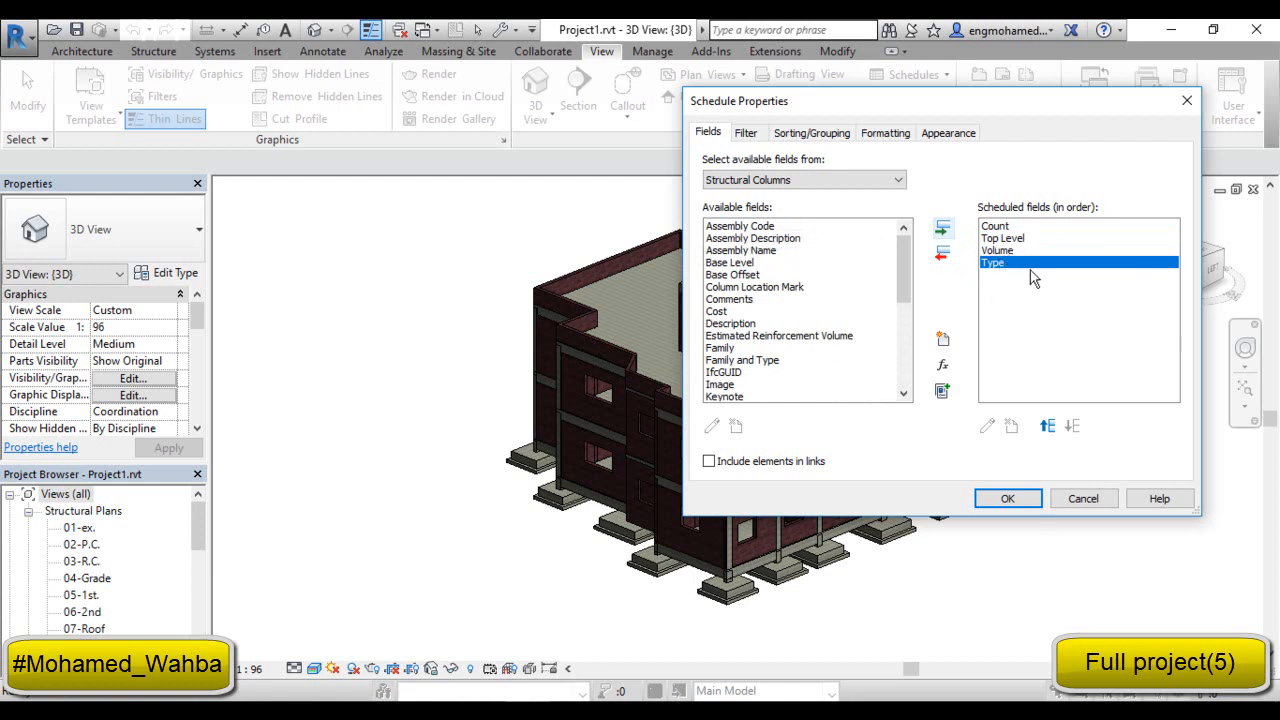
# Reorder the scheduled fields as Top Level, Type, Count, Volume.
pyautogui.click(1010, 251)
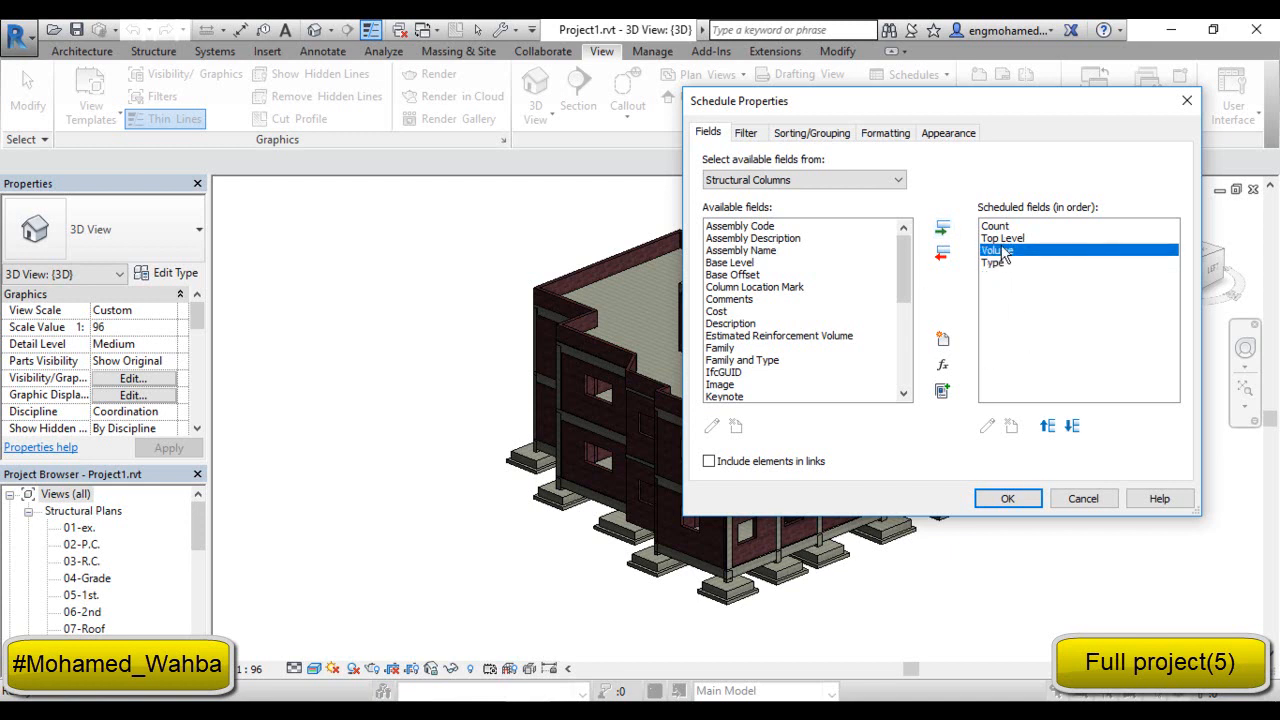
pyautogui.click(1006, 239)
pyautogui.click(999, 263)
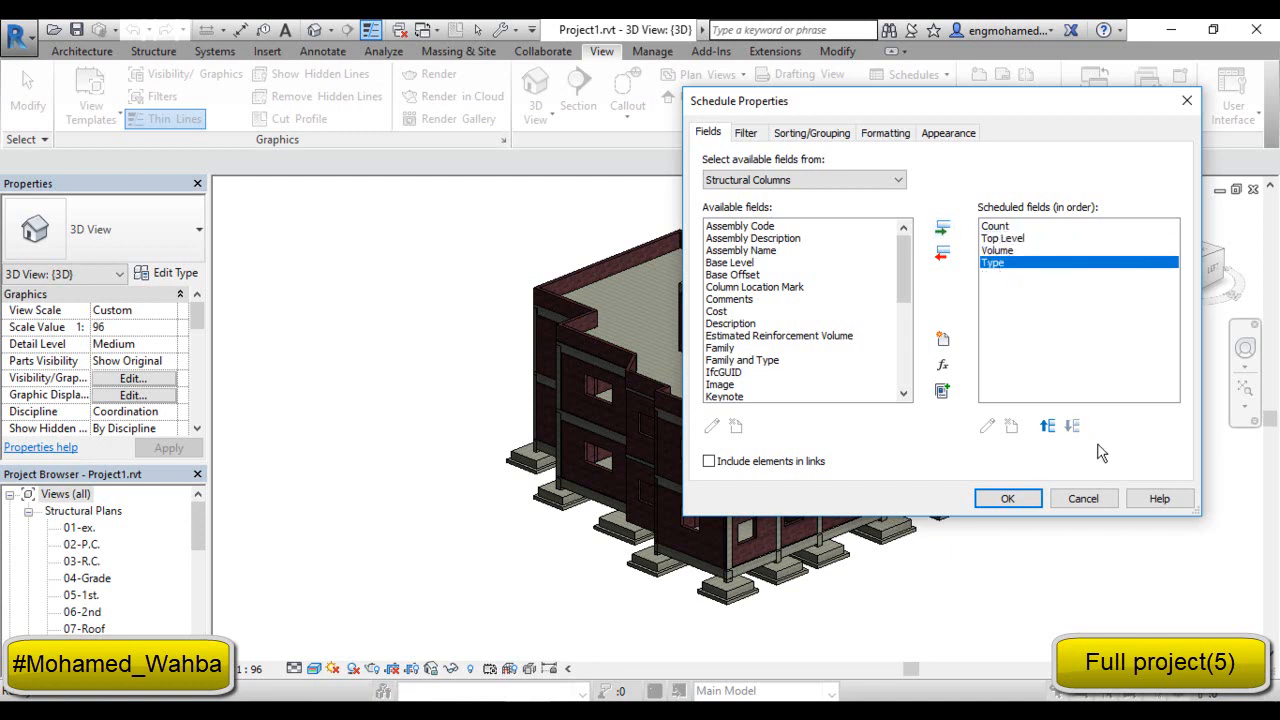
pyautogui.click(1047, 427)
pyautogui.click(1047, 427)
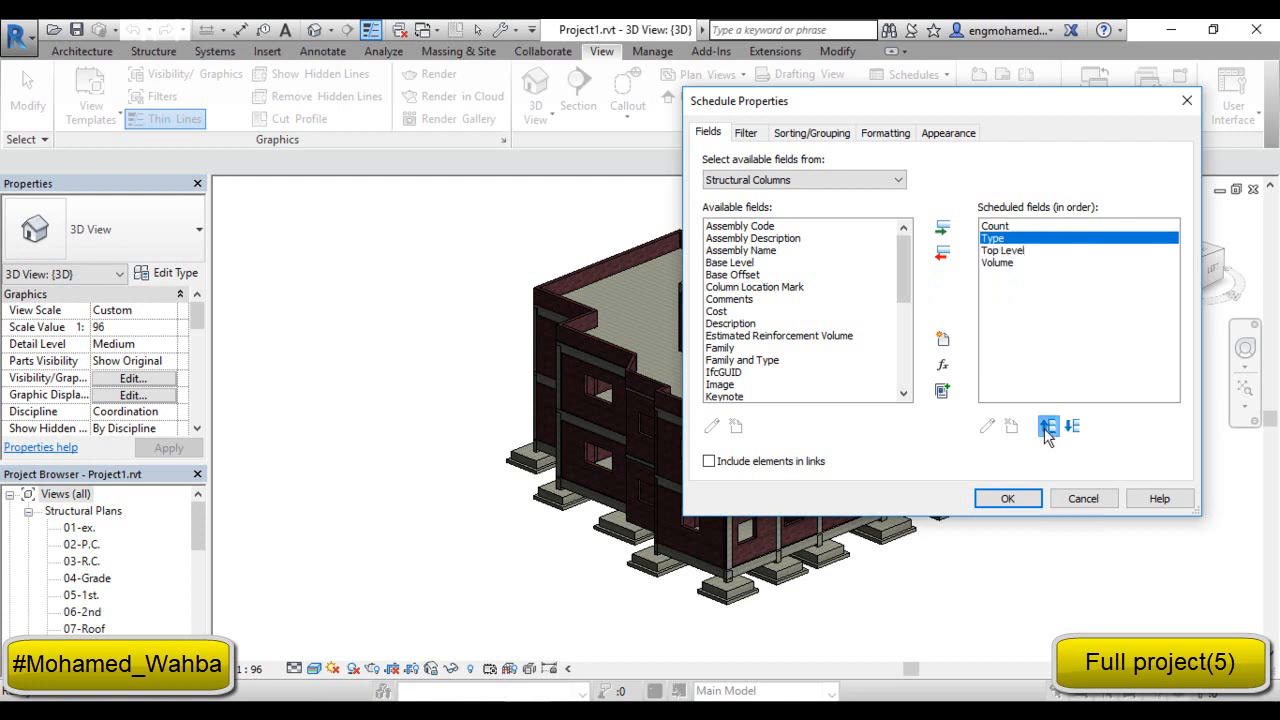
pyautogui.click(1047, 427)
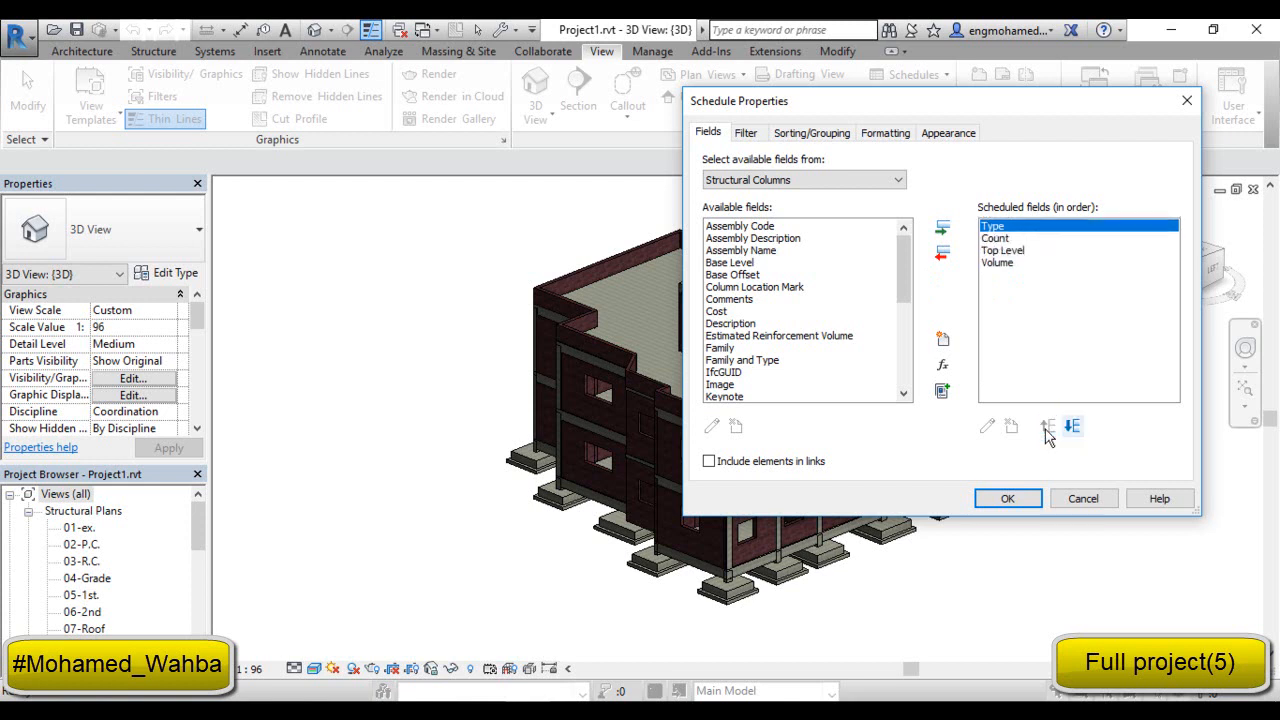
pyautogui.click(1003, 250)
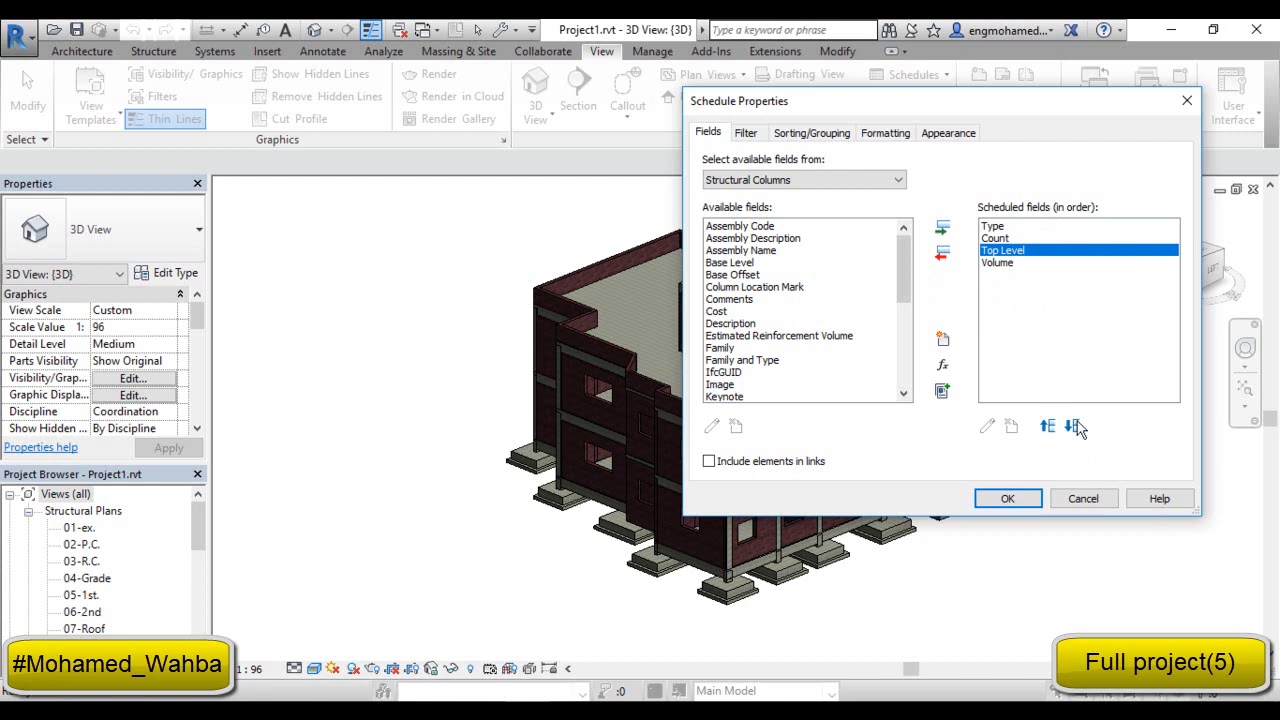
pyautogui.click(1047, 427)
pyautogui.click(1056, 427)
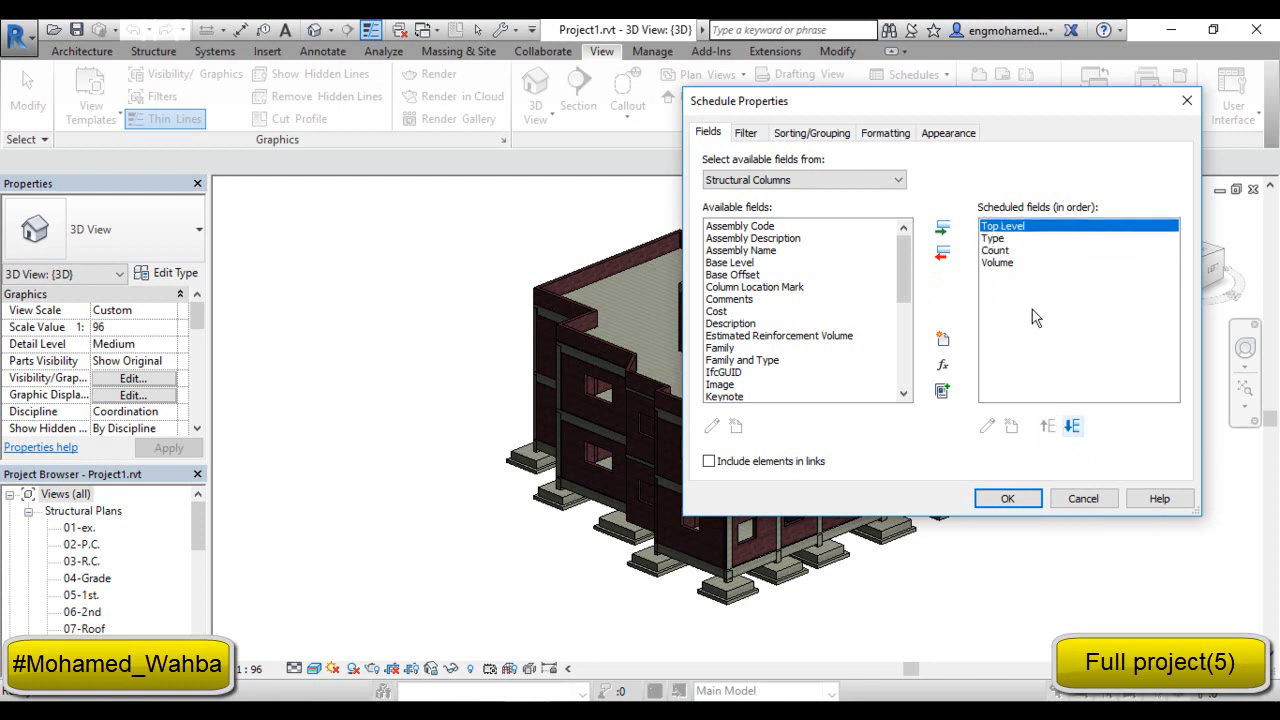
pyautogui.click(1000, 241)
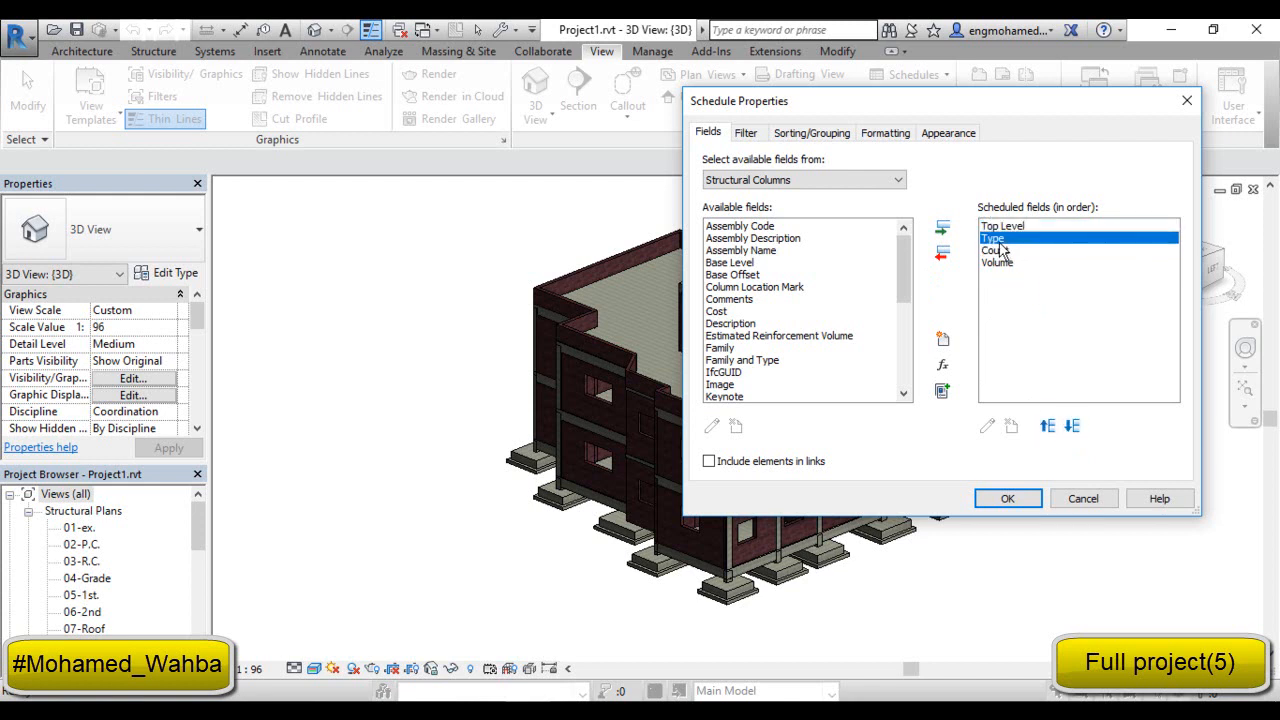
pyautogui.click(1008, 252)
pyautogui.click(1018, 266)
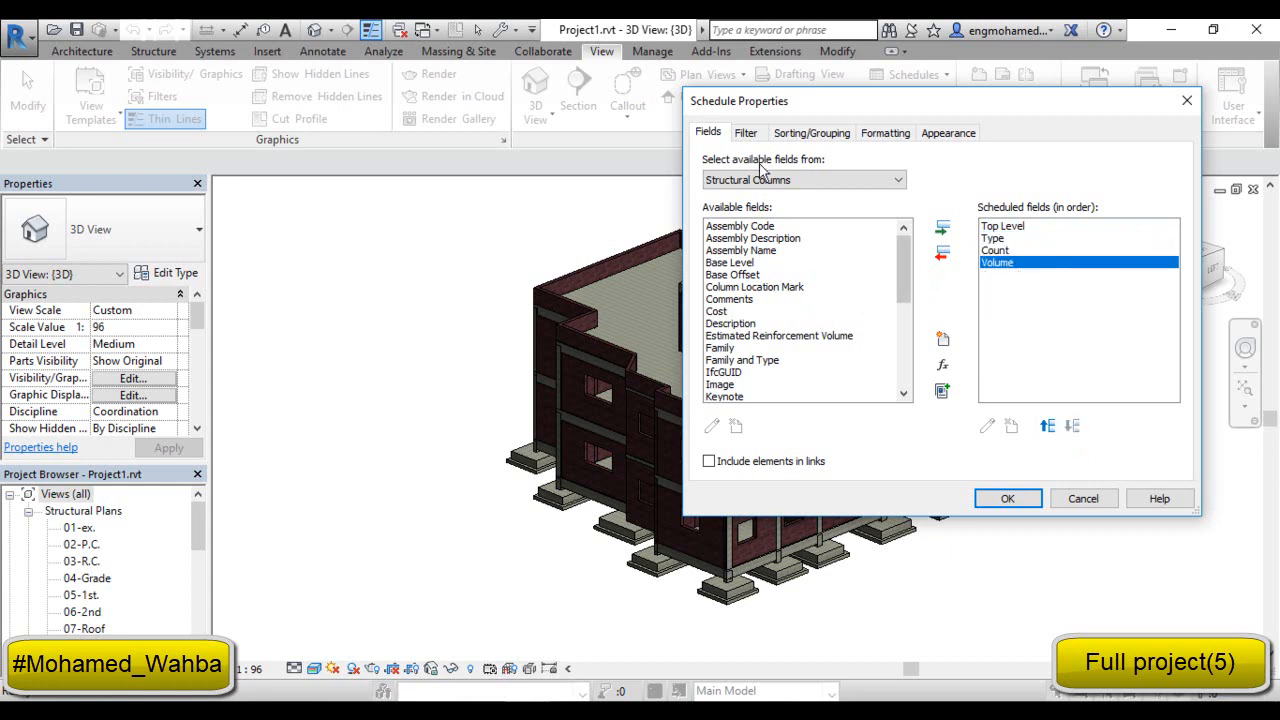
# Sort the schedule by Top Level, Type and Volume in that order, and turn off itemizing every instance.
pyautogui.click(806, 138)
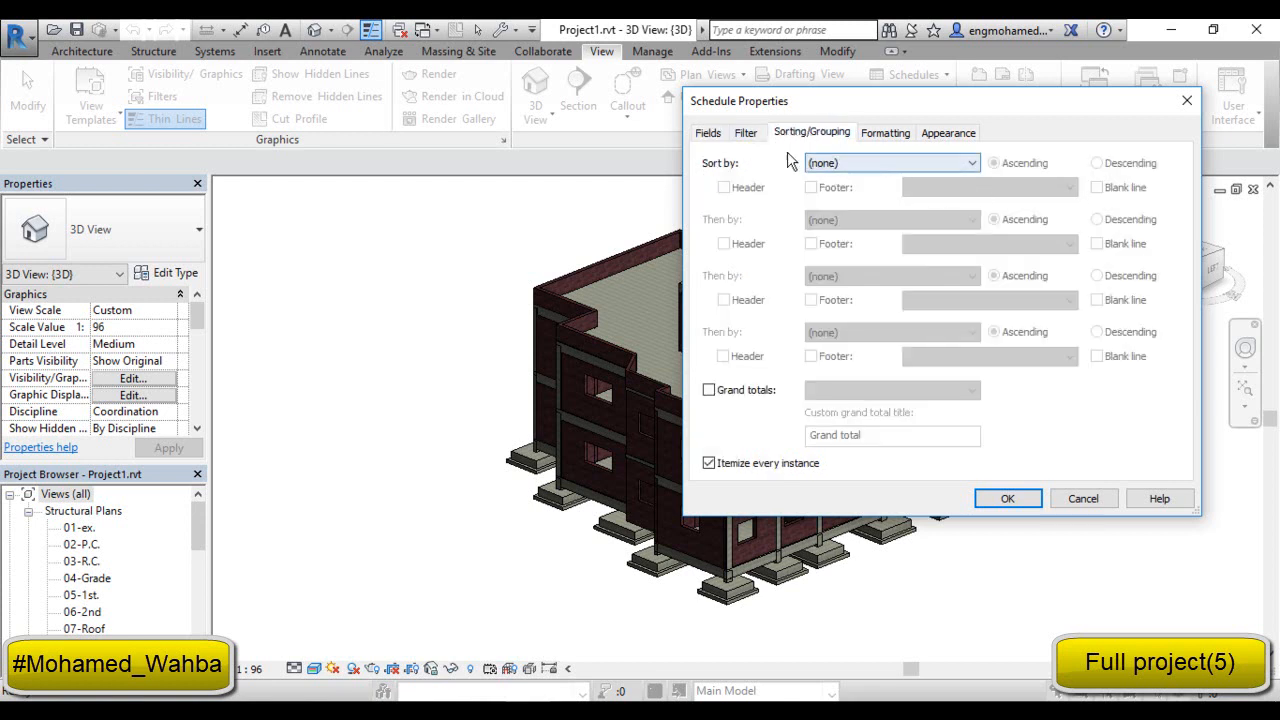
pyautogui.click(874, 165)
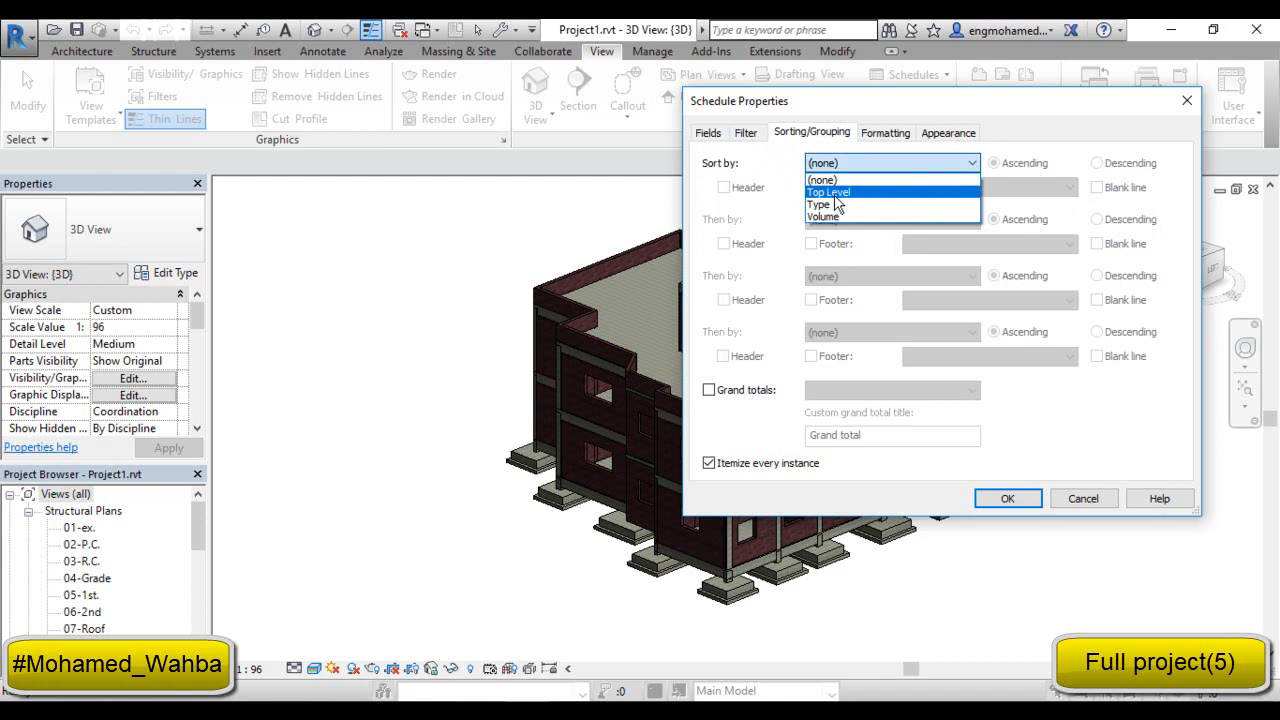
pyautogui.click(835, 193)
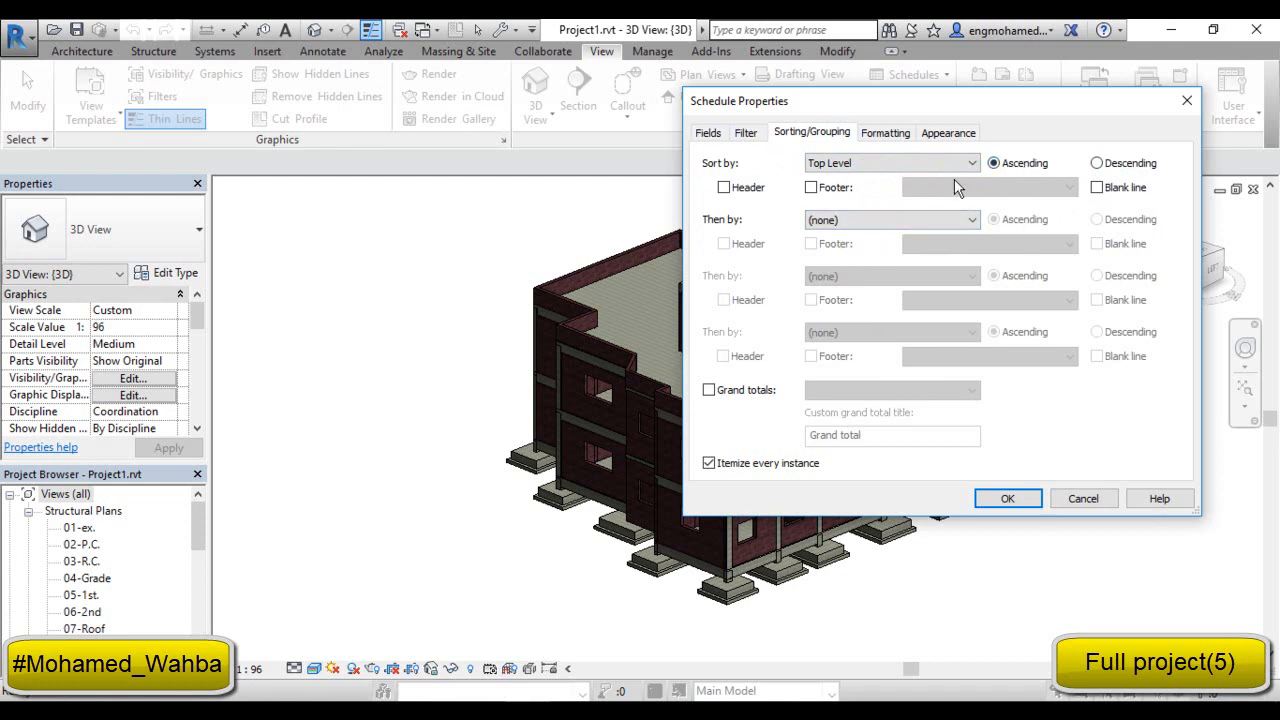
pyautogui.click(818, 222)
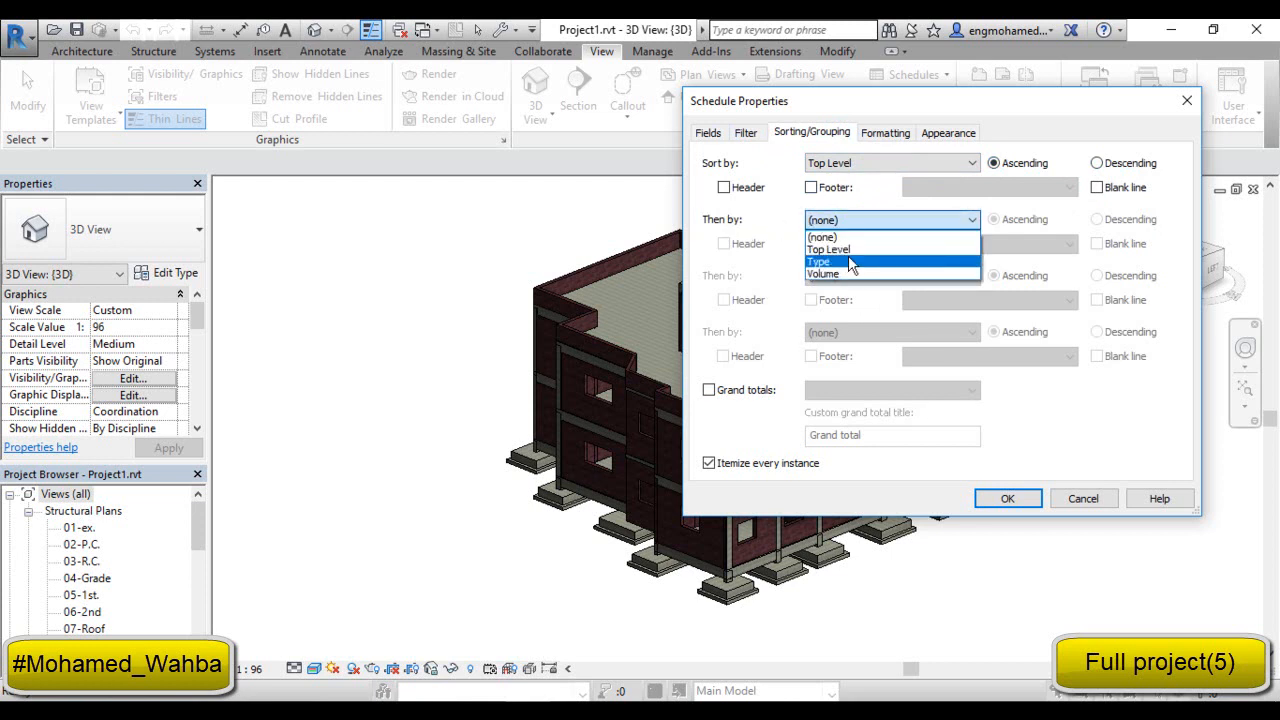
pyautogui.click(850, 263)
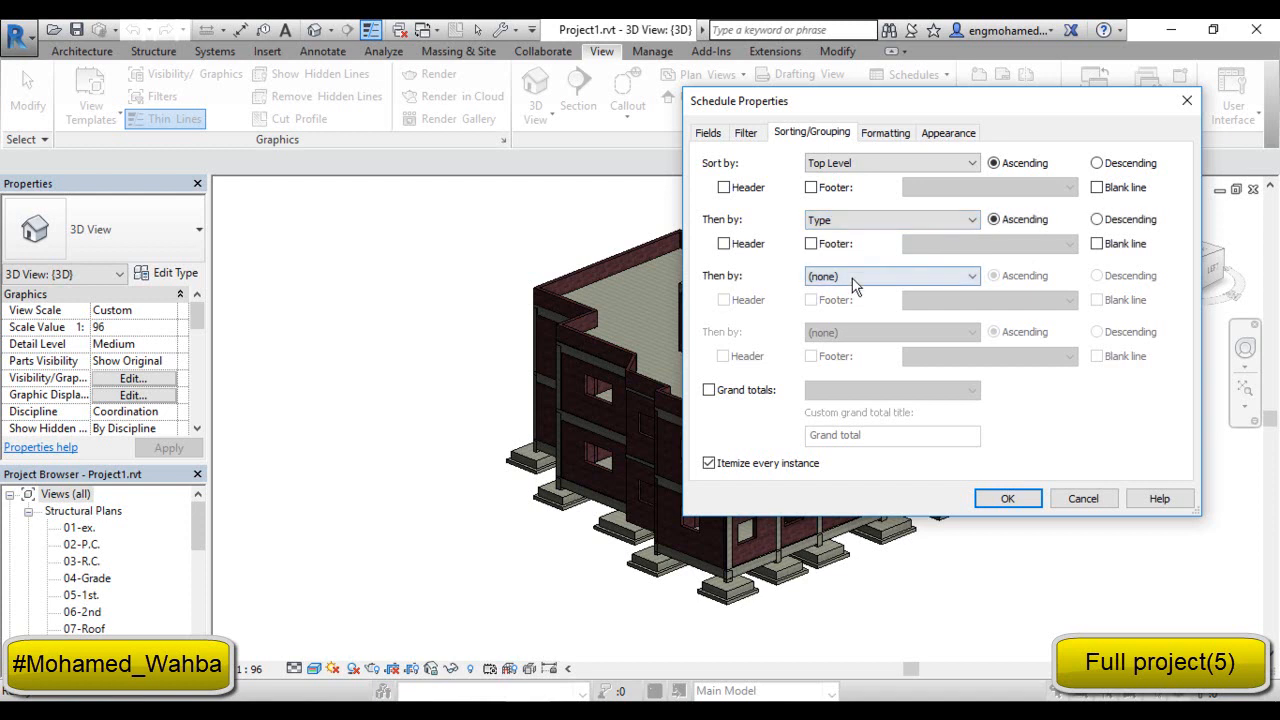
pyautogui.click(850, 276)
pyautogui.click(850, 327)
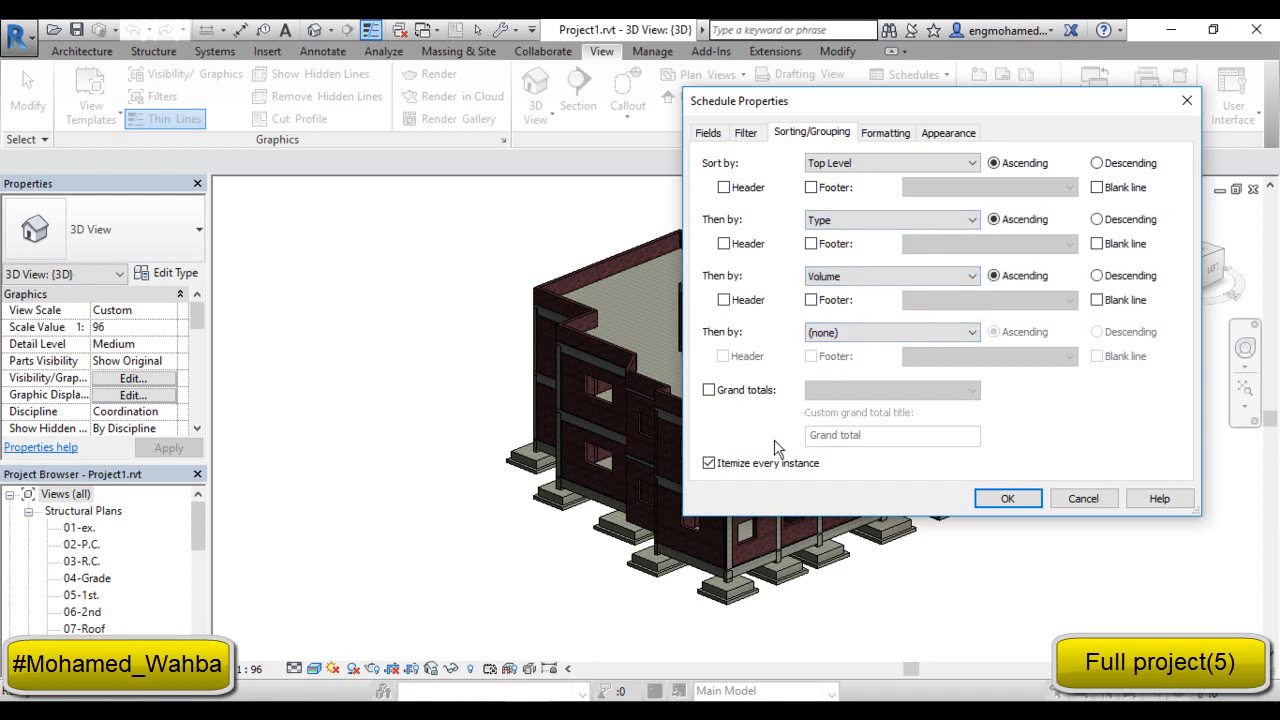
pyautogui.click(711, 464)
# Set the Volume field to calculate totals and generate the structural column schedule.
pyautogui.click(882, 133)
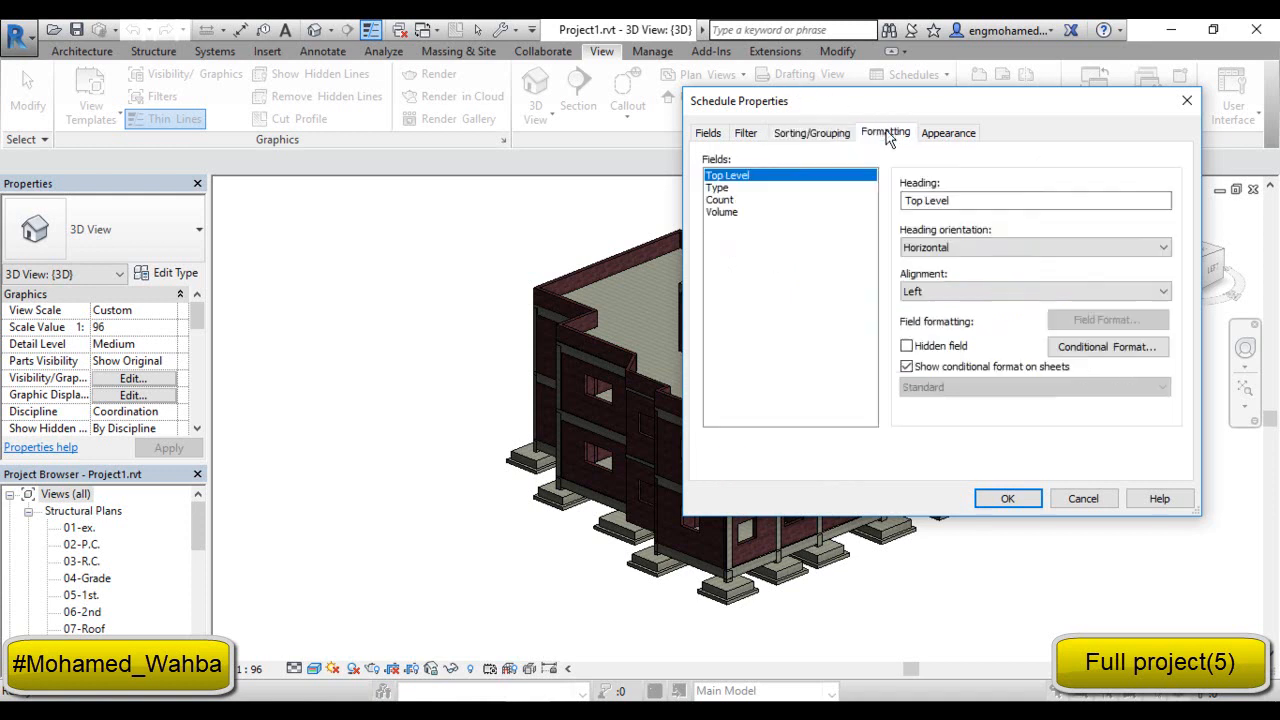
pyautogui.click(720, 212)
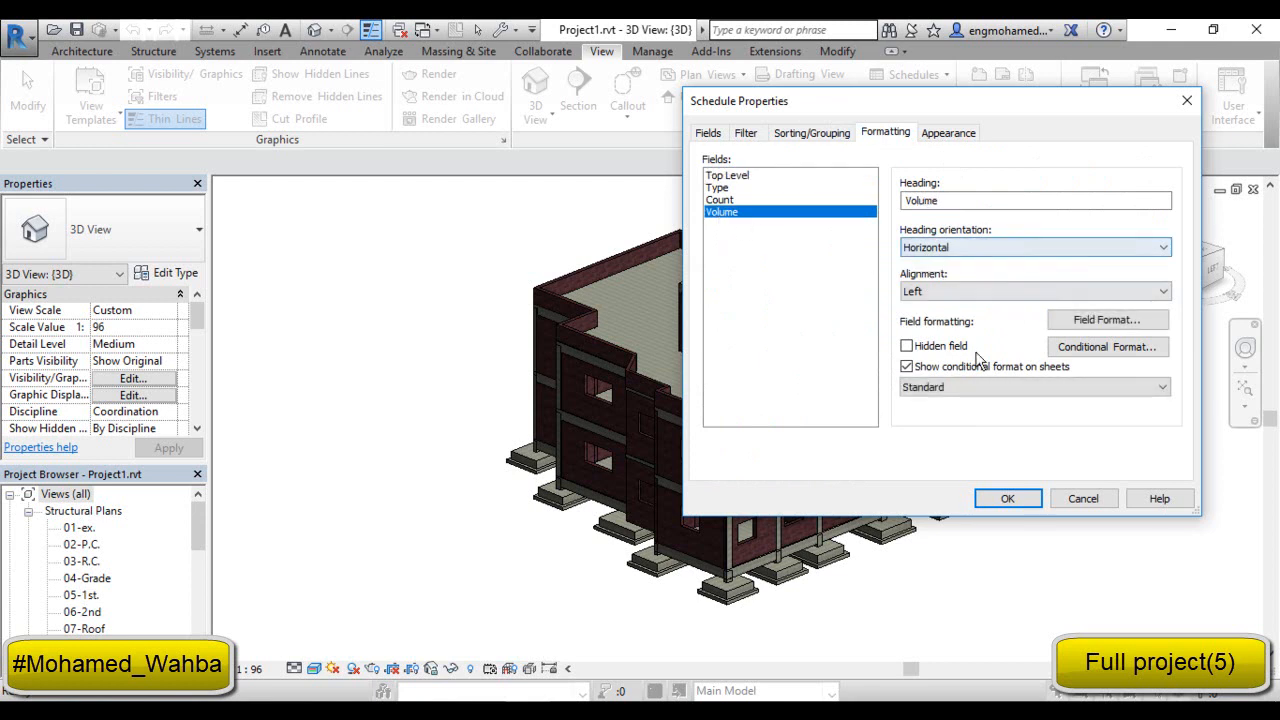
pyautogui.click(950, 397)
pyautogui.click(936, 416)
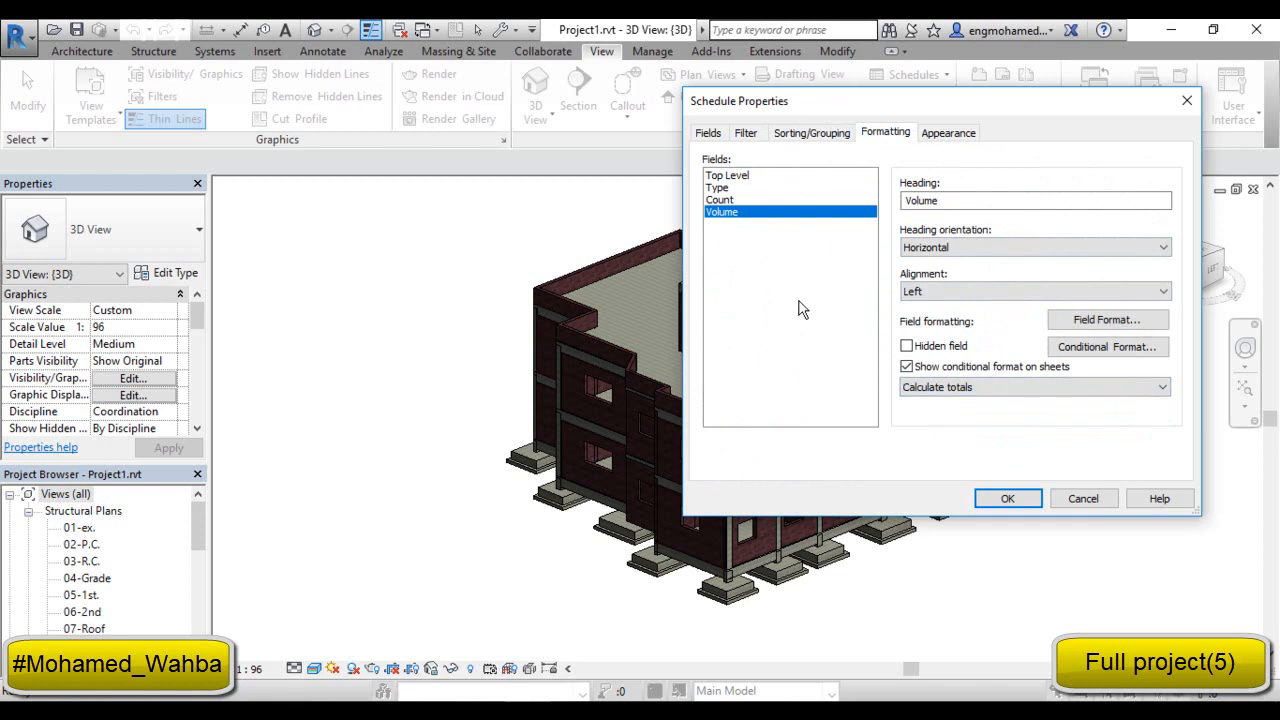
pyautogui.click(1008, 499)
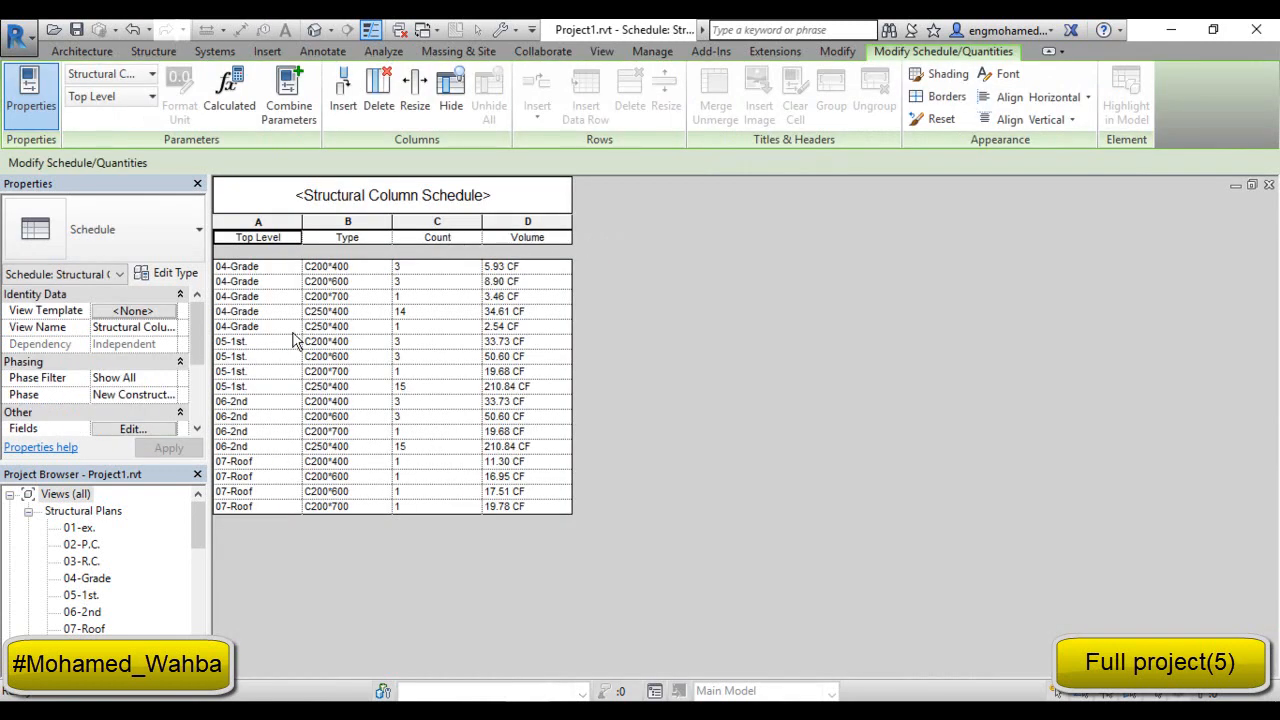
# Review the column schedule rows for levels 04-Grade and 05-1st. across type, count and volume.
pyautogui.moveTo(252, 269); pyautogui.dragTo(247, 331)
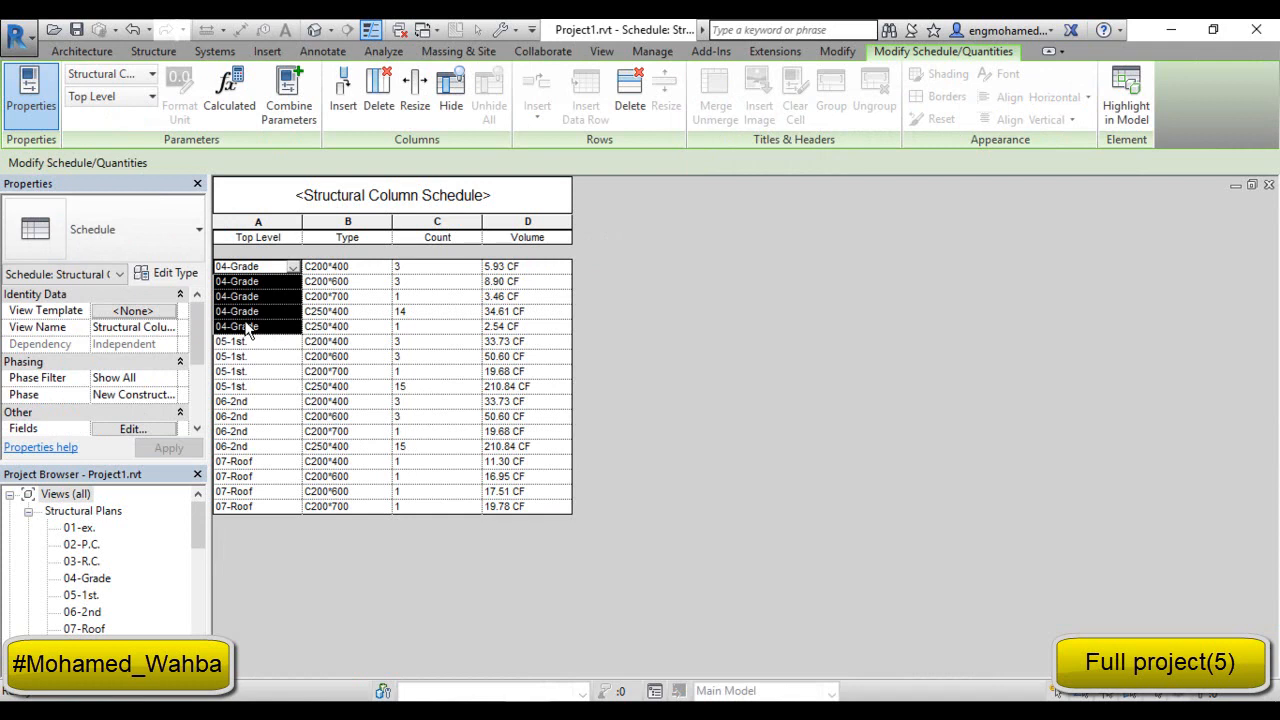
pyautogui.moveTo(252, 341); pyautogui.dragTo(252, 388)
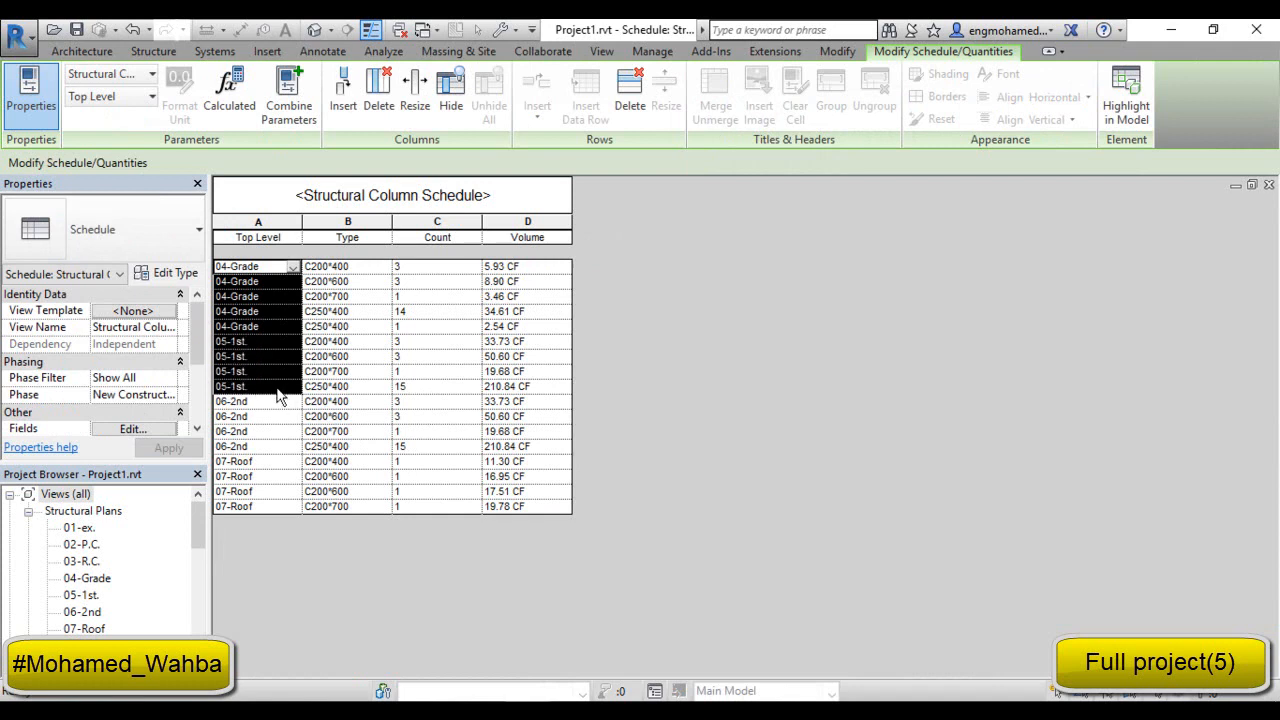
pyautogui.moveTo(251, 277); pyautogui.dragTo(253, 313)
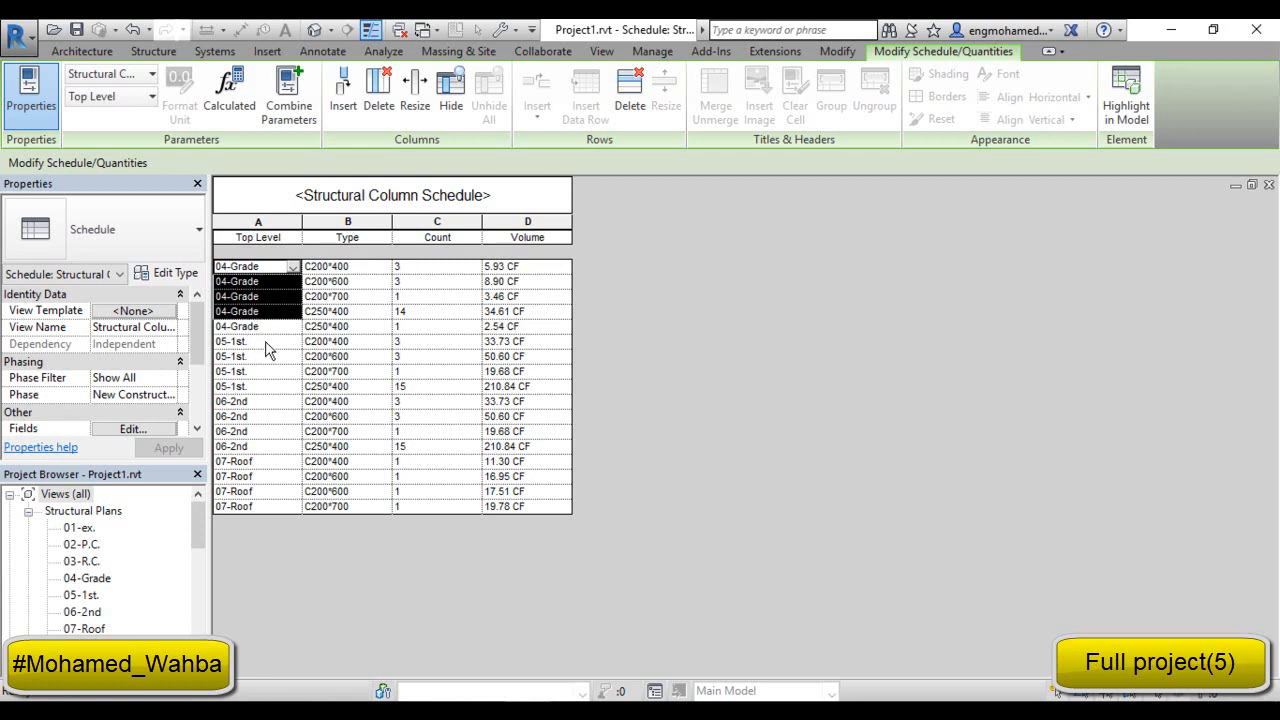
pyautogui.moveTo(266, 345); pyautogui.dragTo(266, 360)
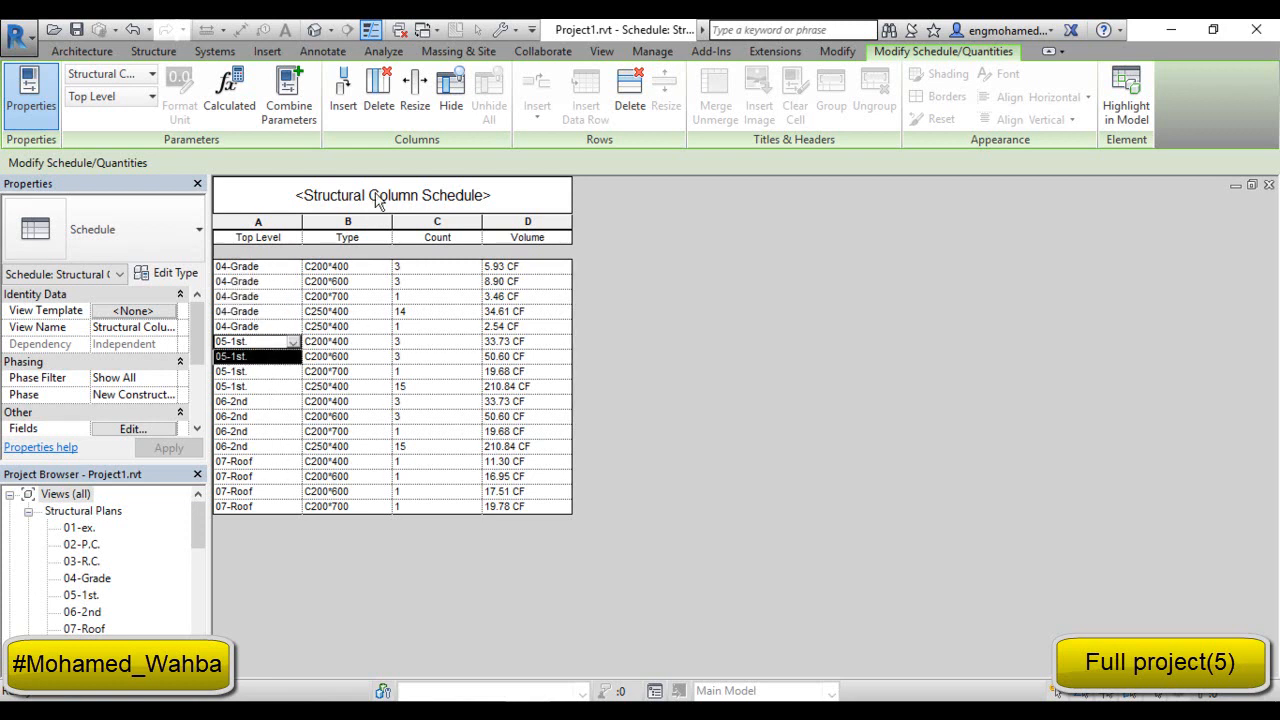
pyautogui.moveTo(272, 265); pyautogui.dragTo(520, 326)
# Override the project units for the Volume column and format it in cubic meters.
pyautogui.click(530, 282)
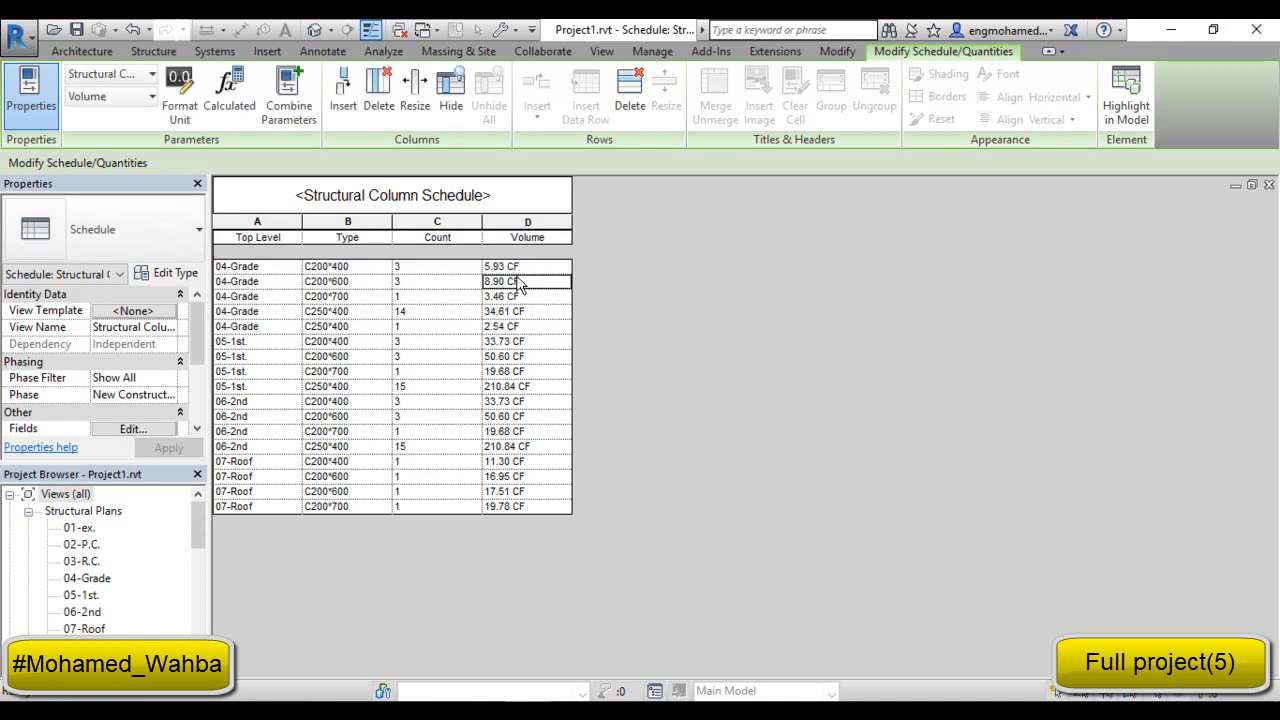
pyautogui.click(174, 100)
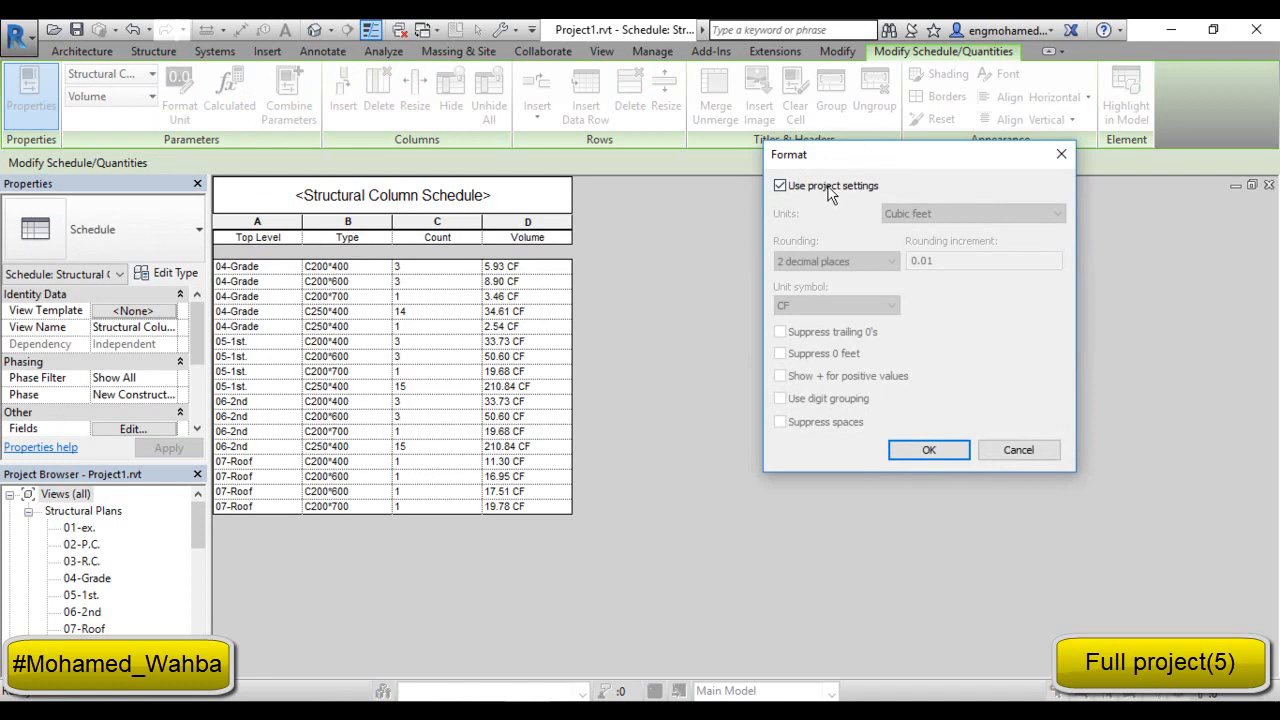
pyautogui.click(829, 188)
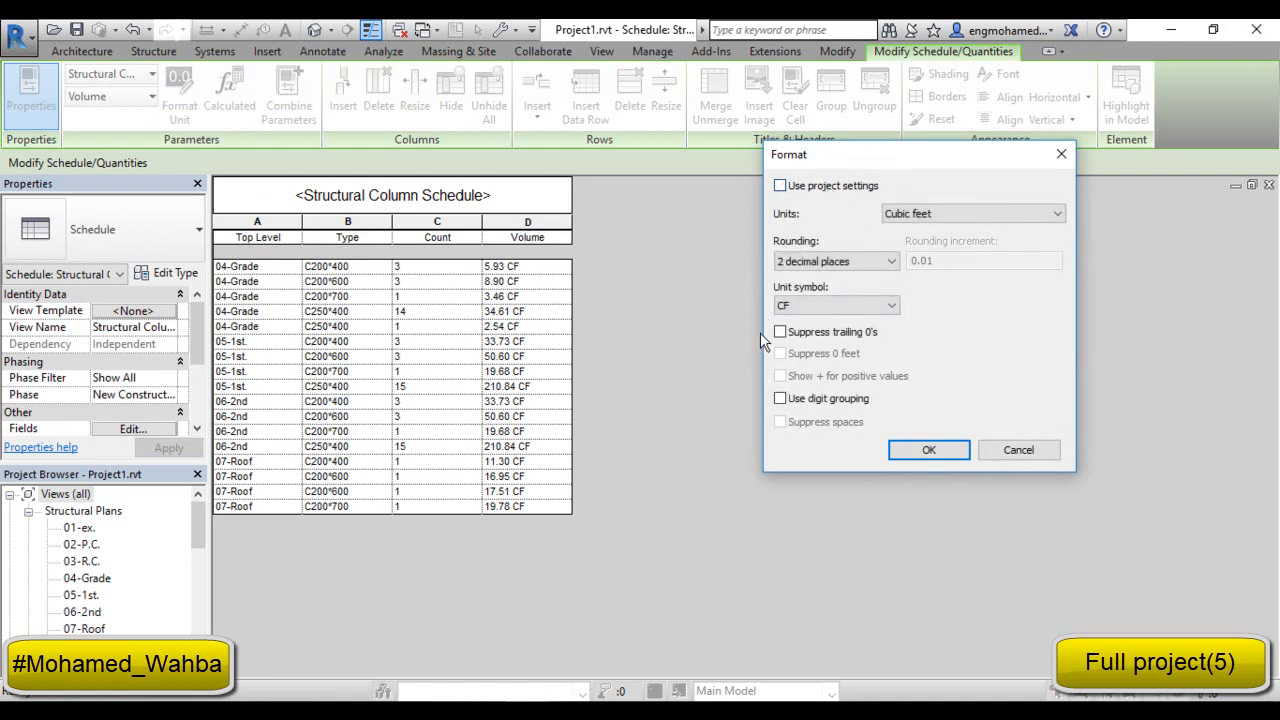
pyautogui.click(930, 213)
pyautogui.click(936, 268)
pyautogui.click(932, 452)
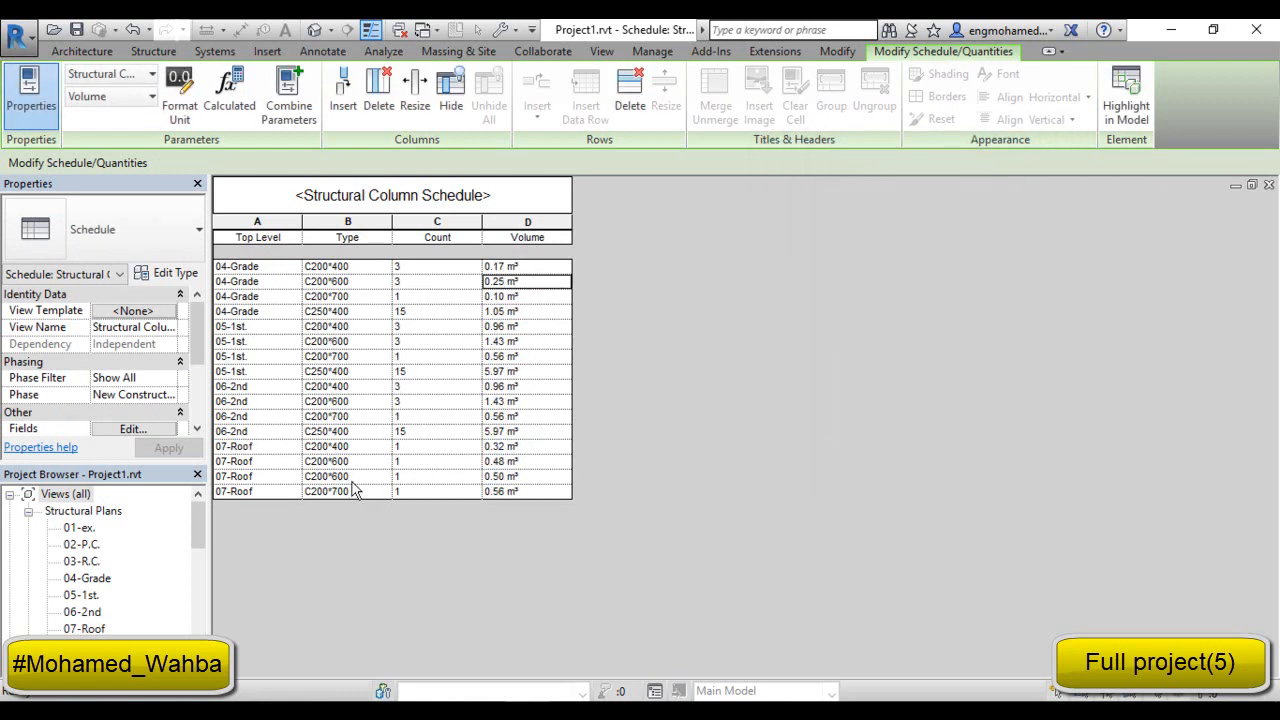
# Review the Volume column and the column types listed under each top level.
pyautogui.moveTo(517, 268); pyautogui.dragTo(552, 477)
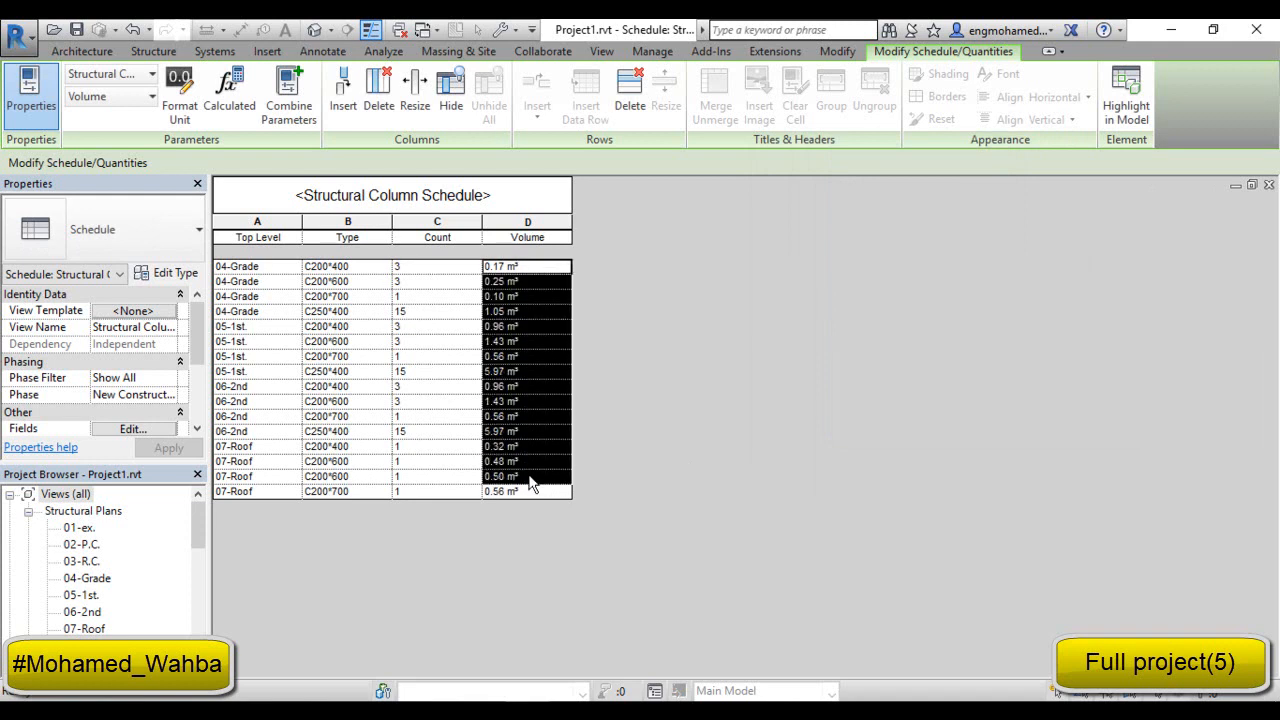
pyautogui.moveTo(228, 267); pyautogui.dragTo(472, 296)
pyautogui.moveTo(238, 327); pyautogui.dragTo(376, 356)
pyautogui.moveTo(232, 401); pyautogui.dragTo(350, 431)
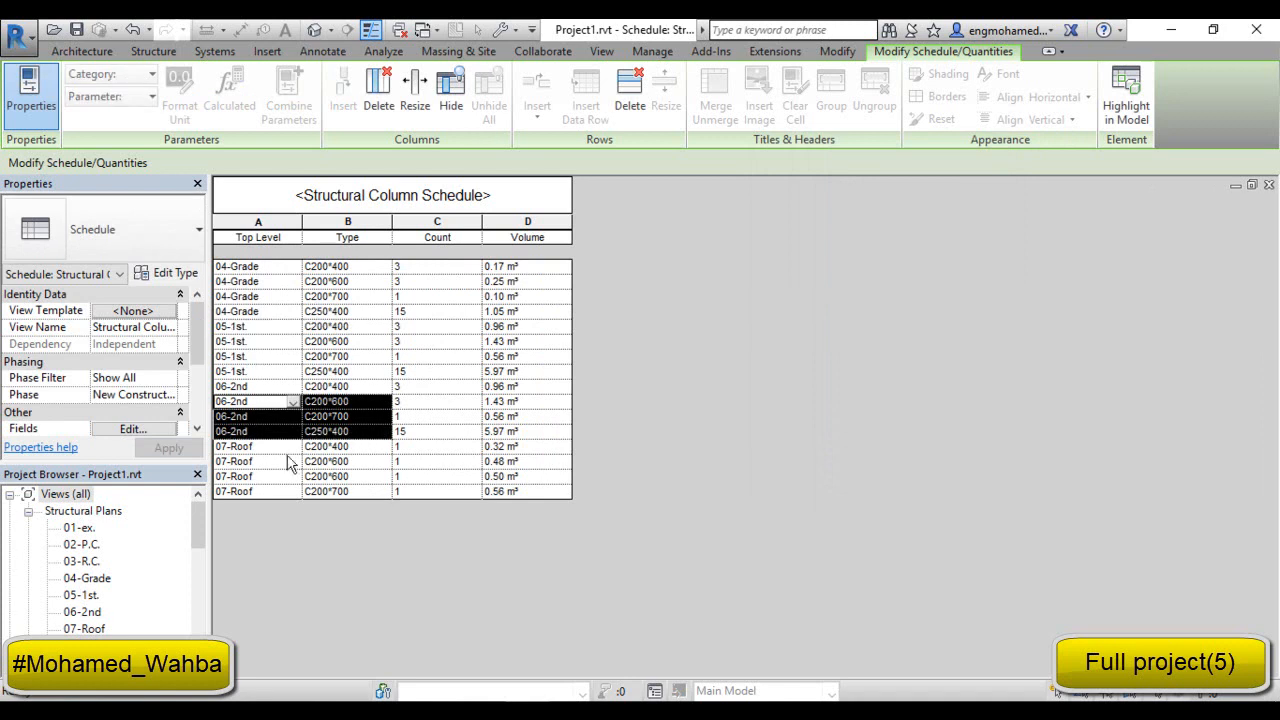
pyautogui.click(270, 312)
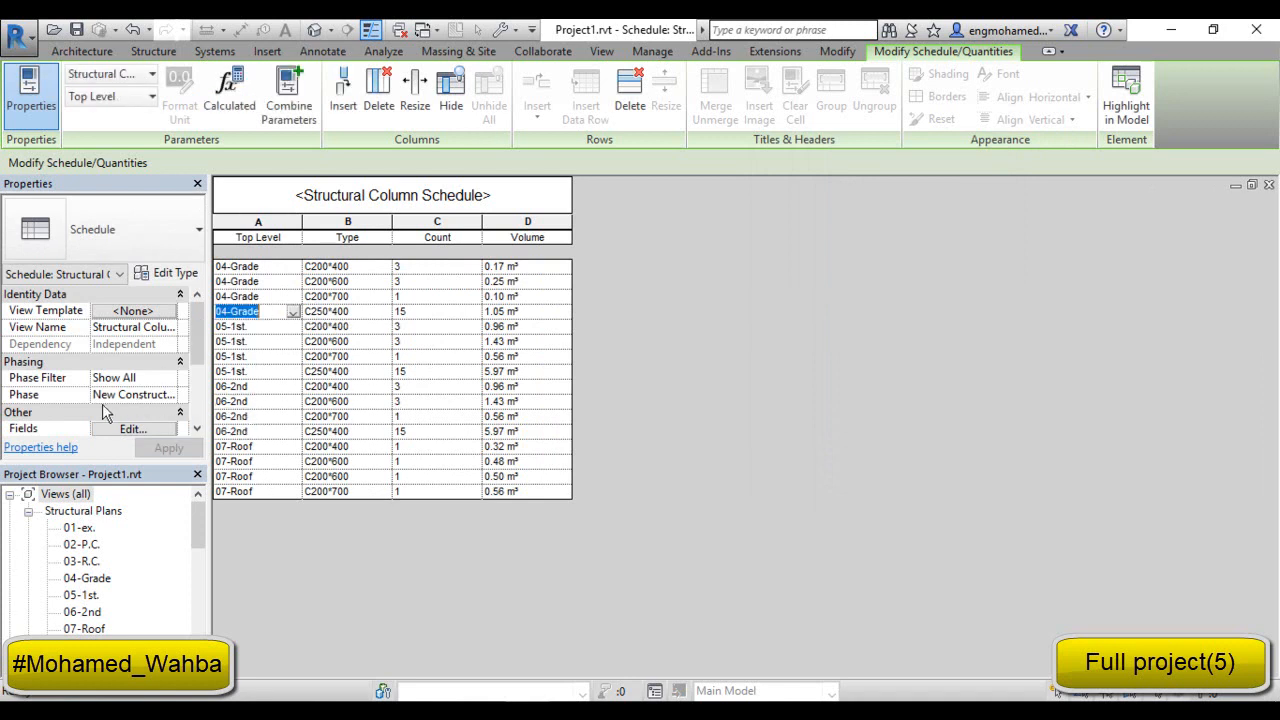
# Add a footer with title, count, and totals to the Top Level grouping of the column schedule.
pyautogui.scroll(-2, 115, 413)
pyautogui.click(115, 429)
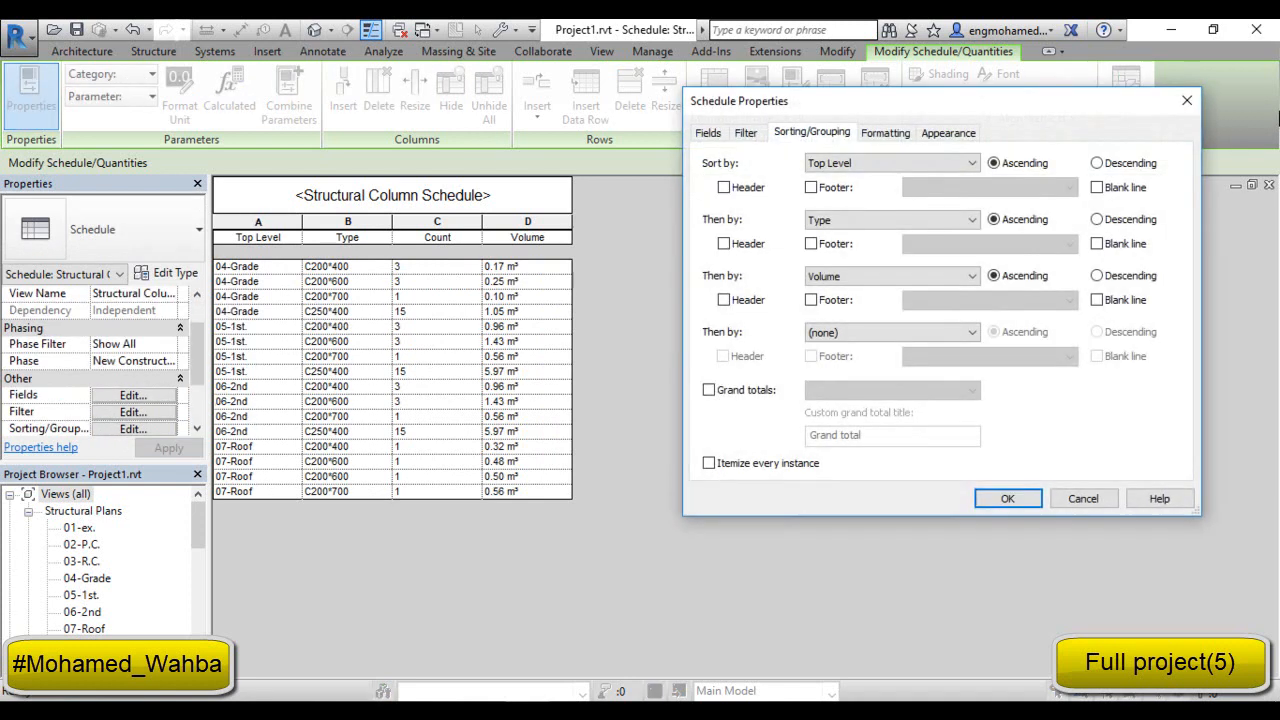
pyautogui.click(811, 188)
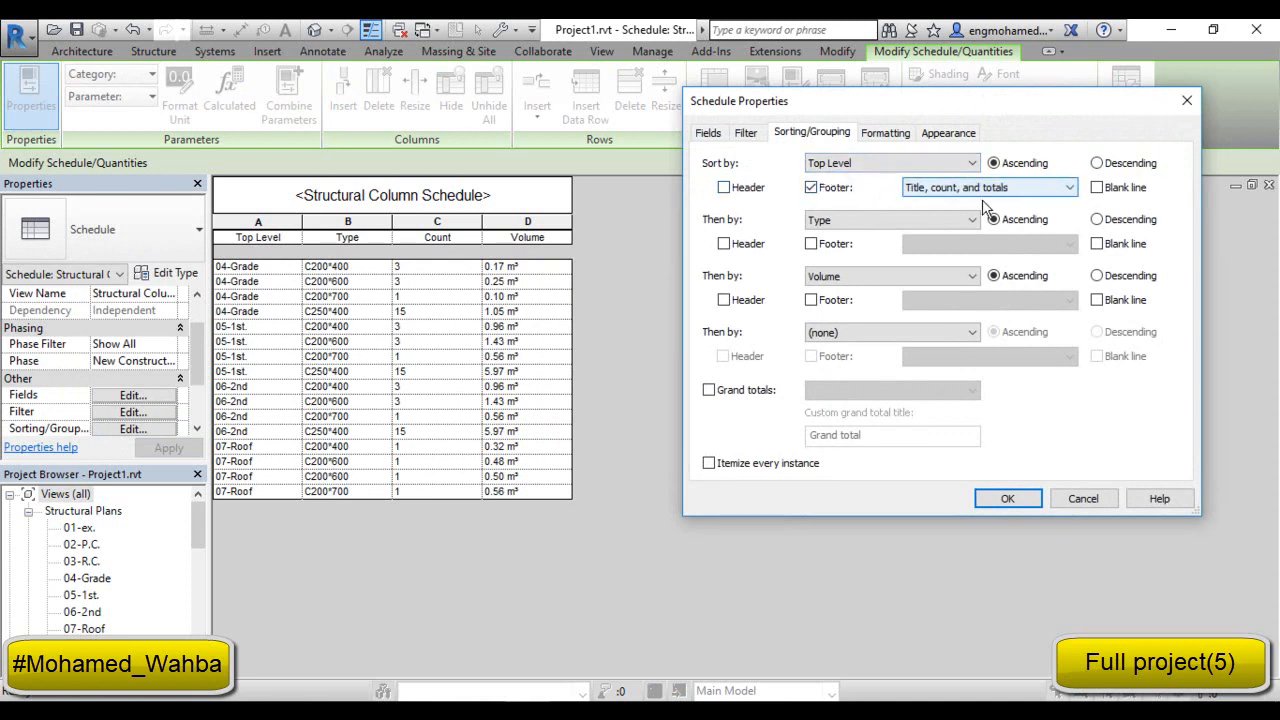
pyautogui.click(1008, 499)
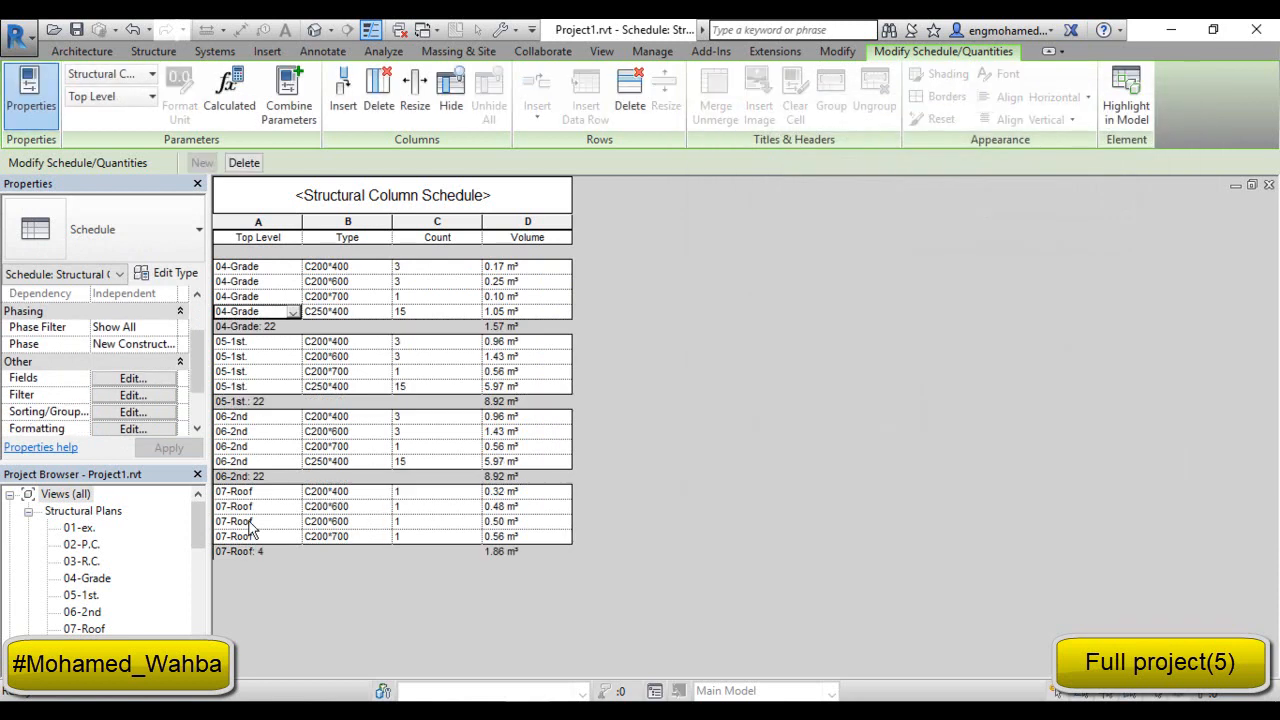
pyautogui.moveTo(520, 268); pyautogui.dragTo(526, 323)
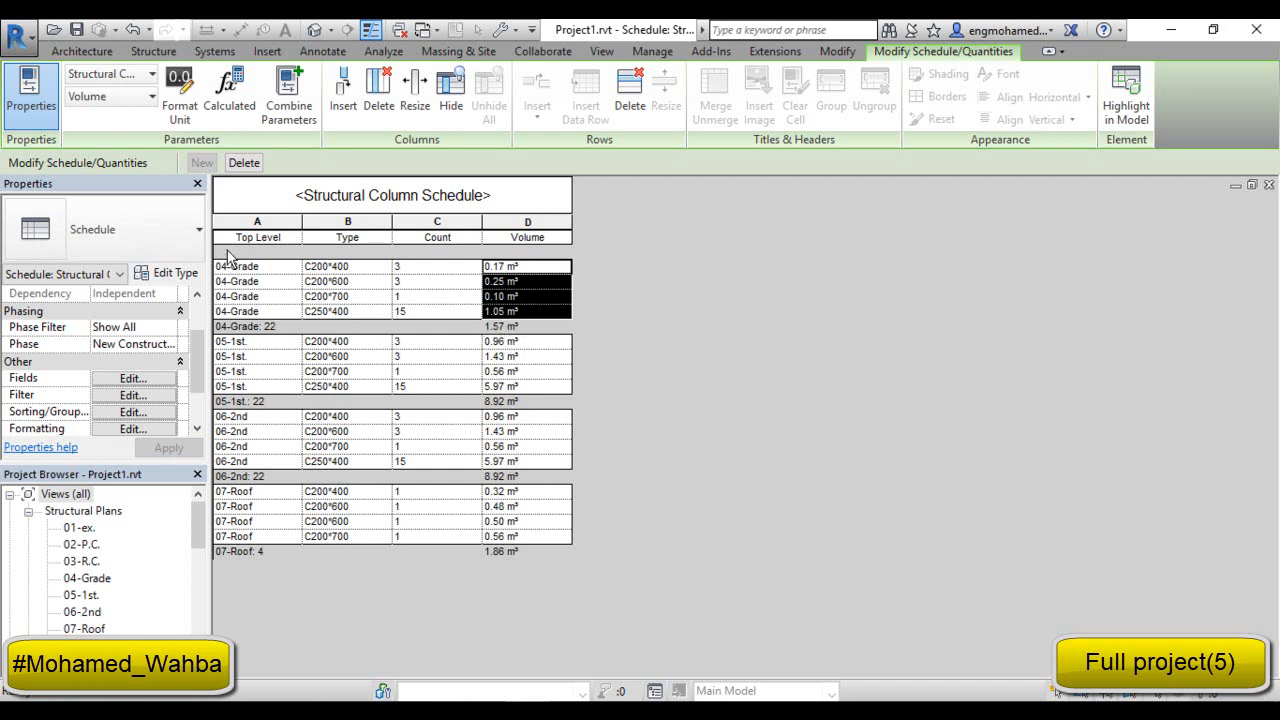
pyautogui.click(585, 362)
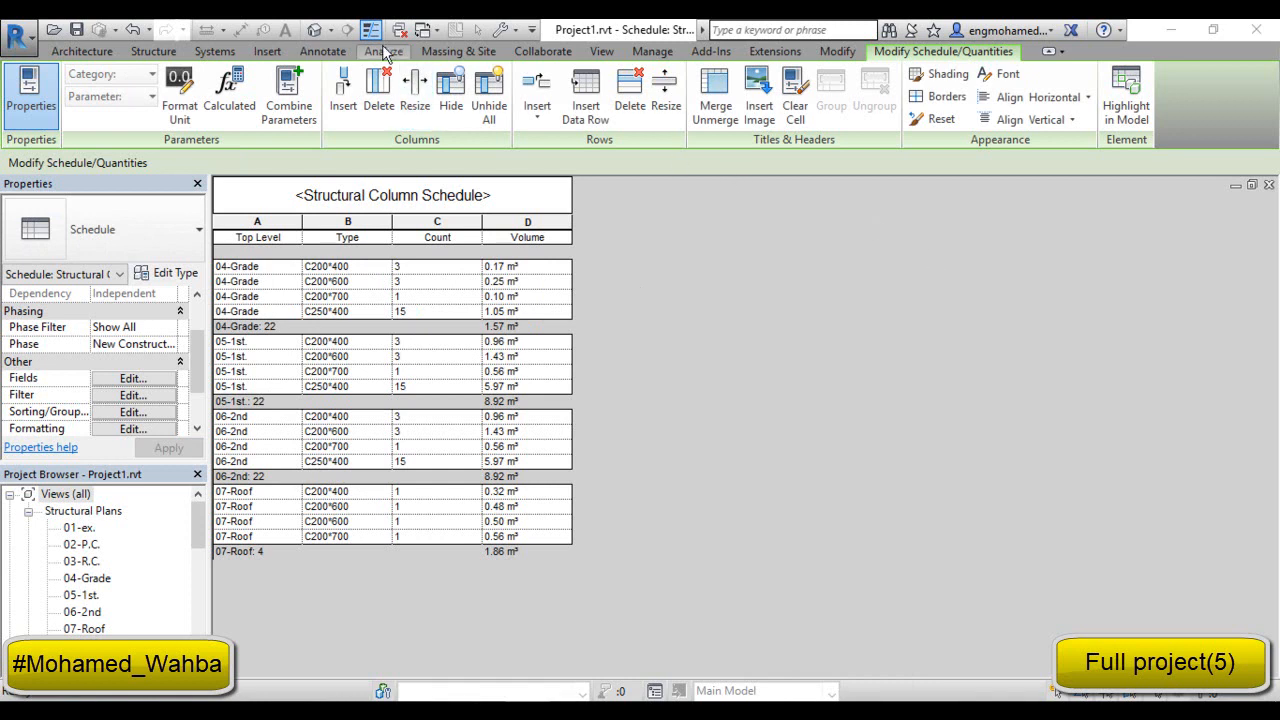
# Return to the 3D view and create a building component schedule for the Structural Framing category in the New Construction phase.
pyautogui.click(316, 31)
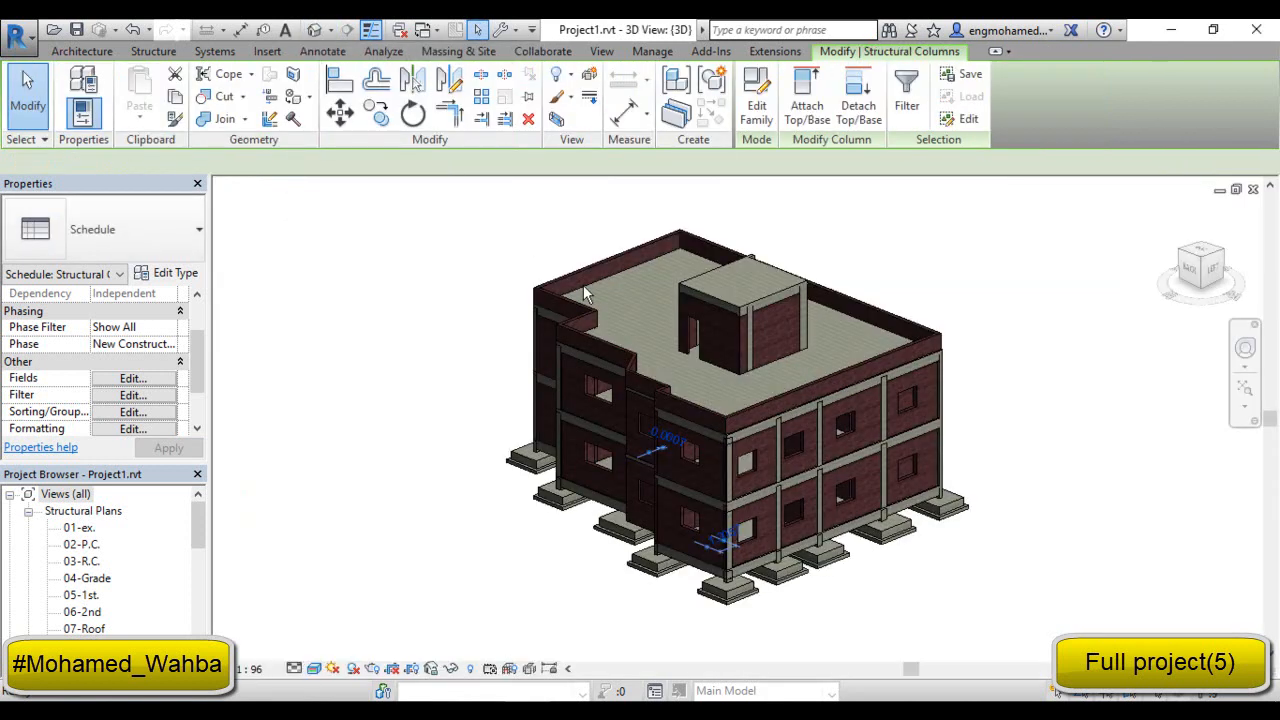
pyautogui.click(1002, 290)
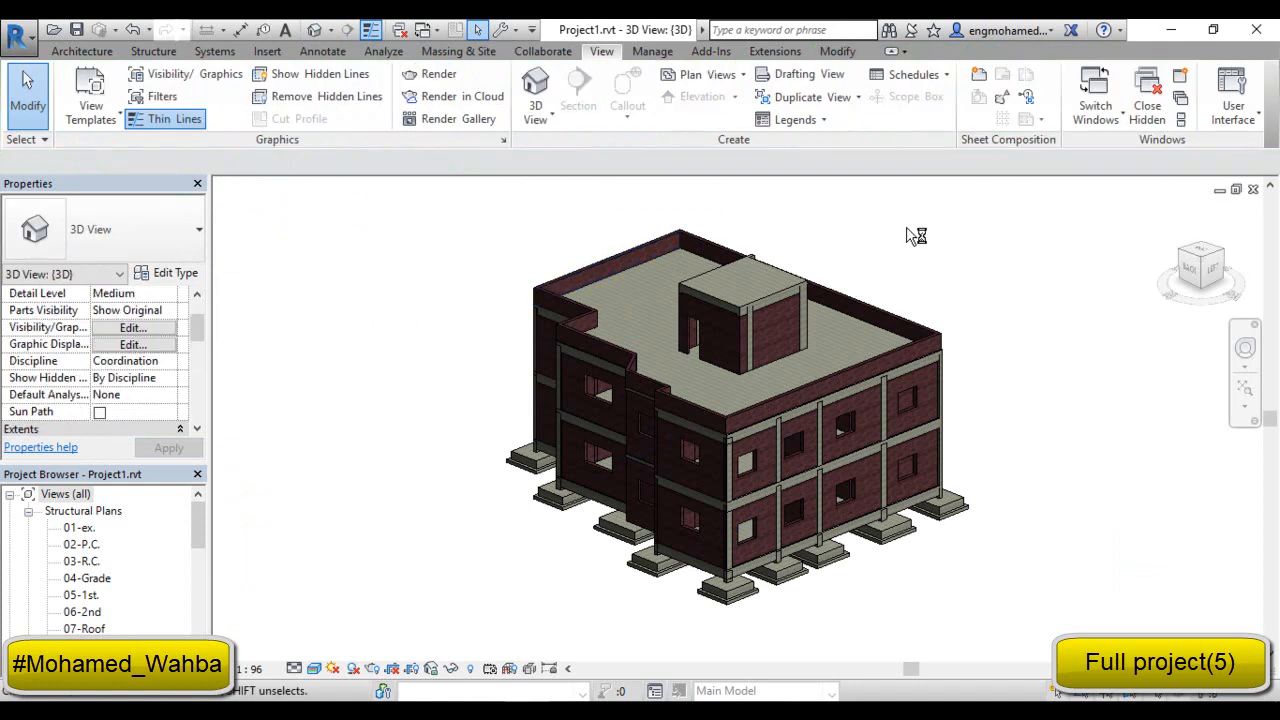
pyautogui.click(913, 74)
pyautogui.click(945, 103)
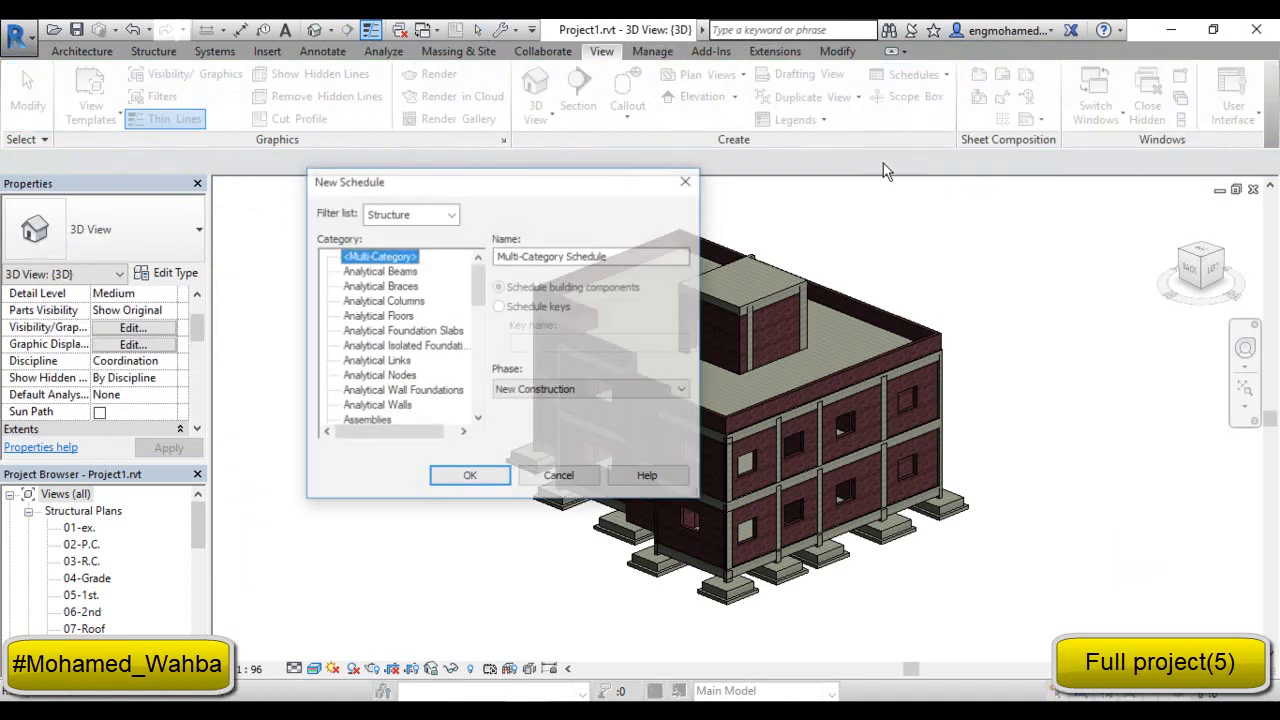
pyautogui.click(398, 362)
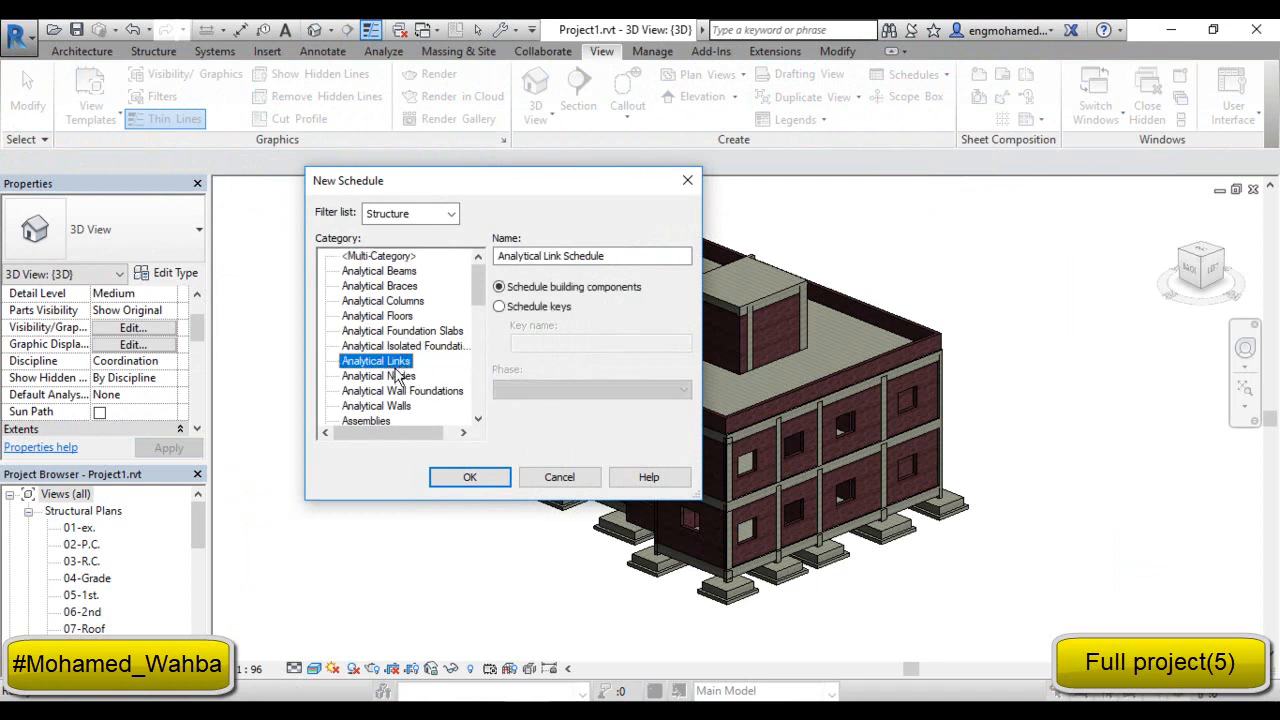
pyautogui.scroll(-4, 390, 365)
pyautogui.scroll(-6, 390, 370)
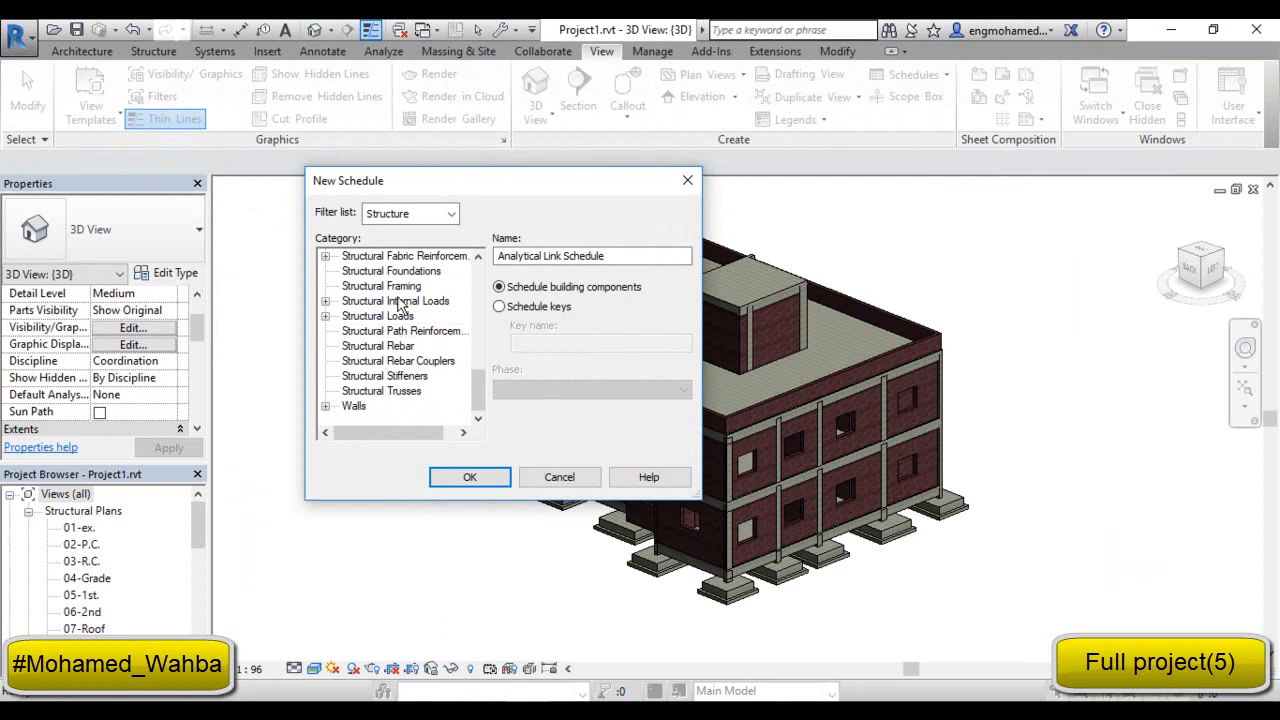
pyautogui.scroll(3, 405, 318)
pyautogui.click(402, 334)
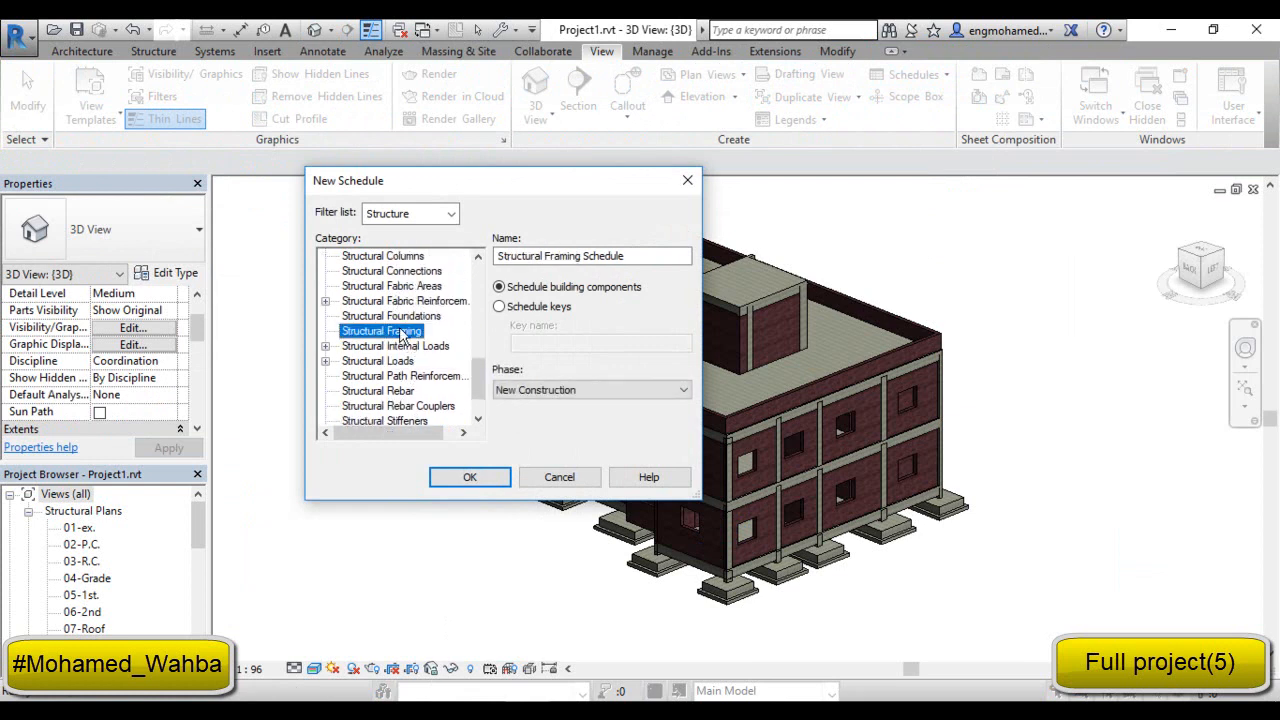
pyautogui.click(470, 477)
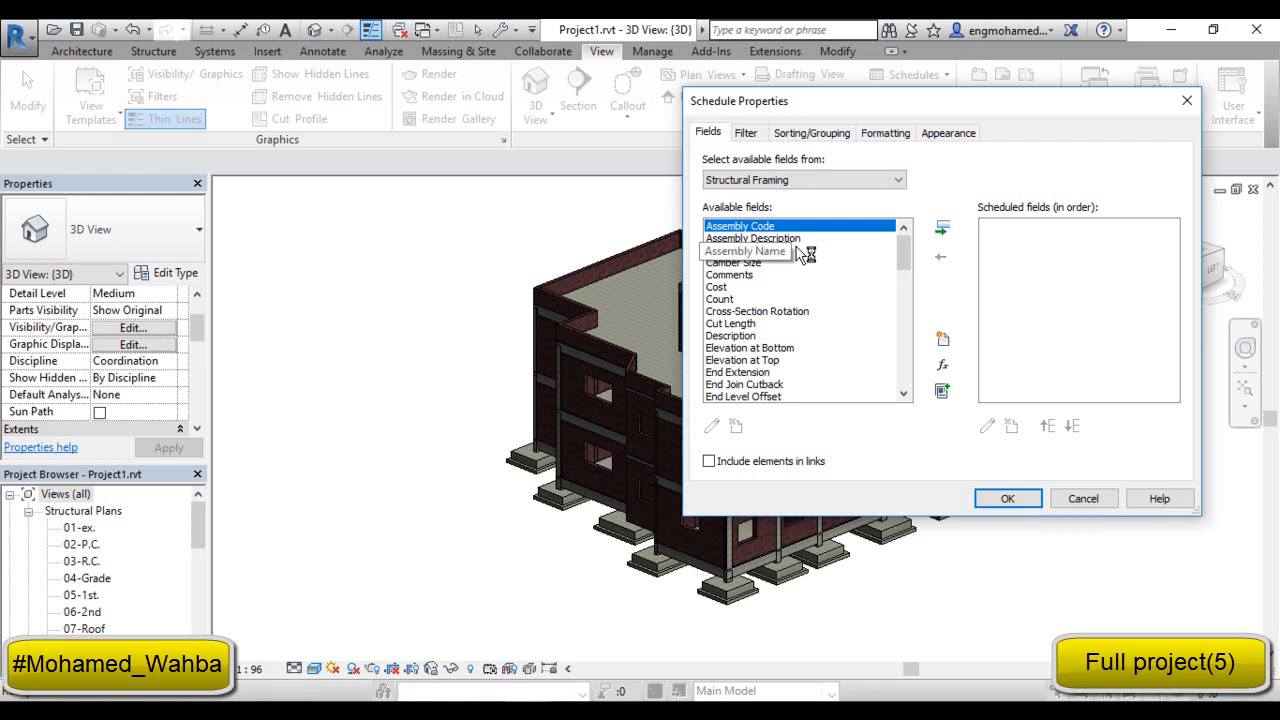
# Add the Count, Length, Reference Level, Type and Volume fields to the structural framing schedule.
pyautogui.moveTo(906, 246); pyautogui.dragTo(908, 262)
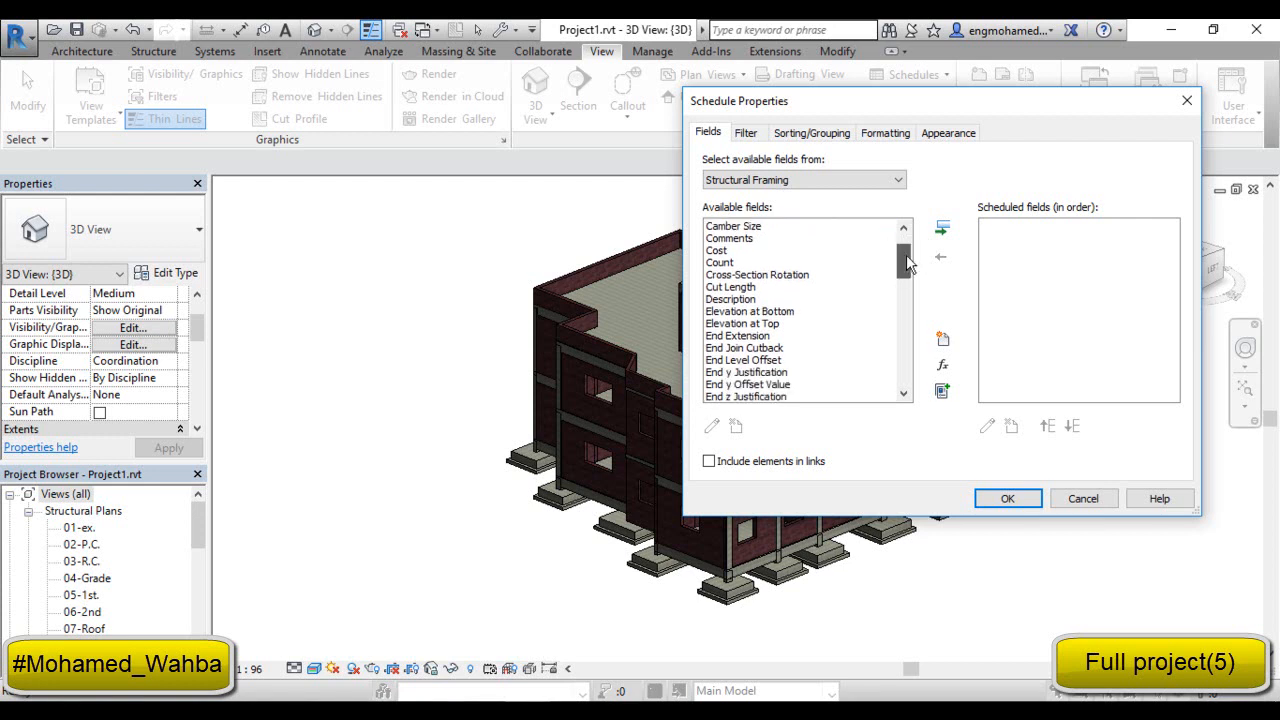
pyautogui.doubleClick(890, 262)
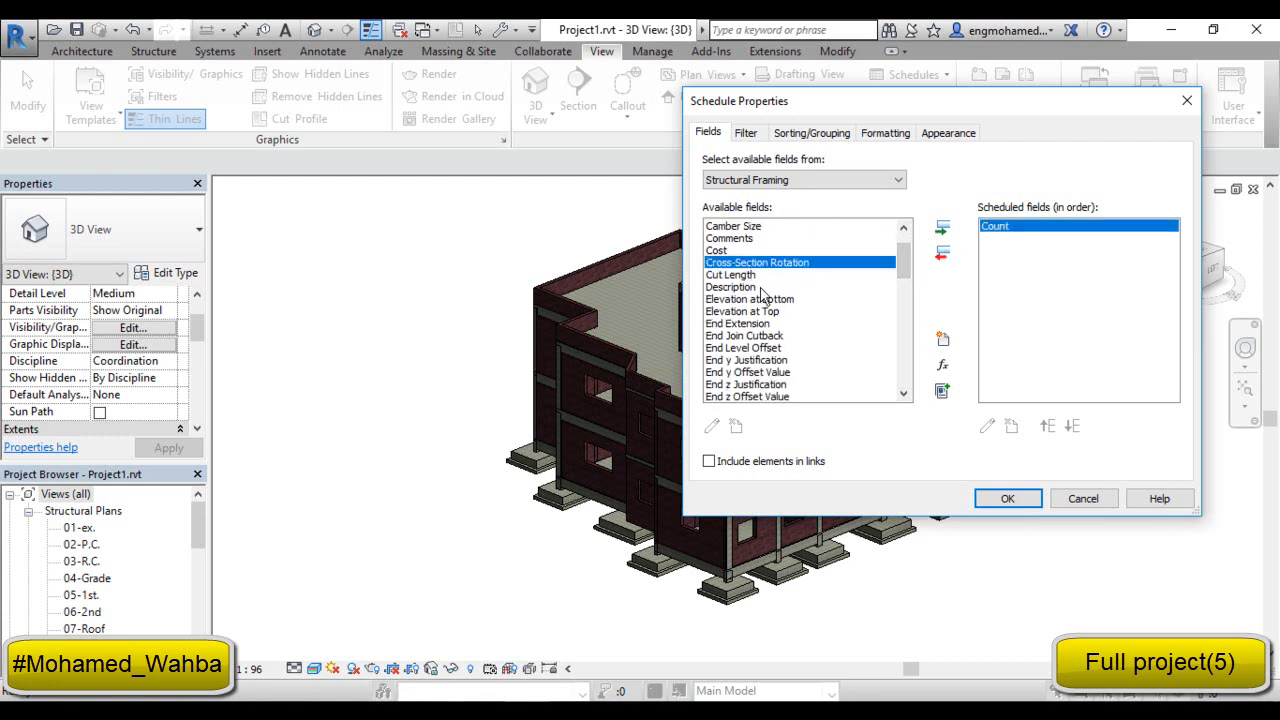
pyautogui.moveTo(903, 262); pyautogui.dragTo(903, 289)
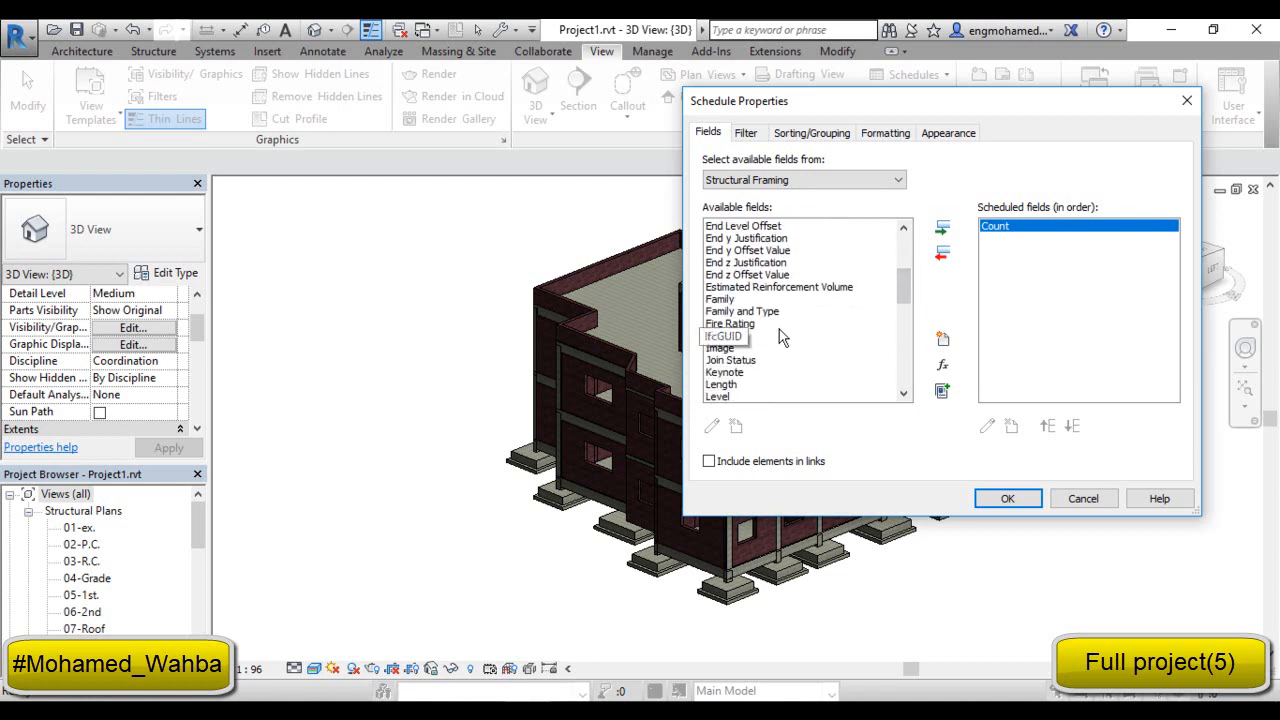
pyautogui.doubleClick(738, 386)
pyautogui.moveTo(904, 288); pyautogui.dragTo(907, 316)
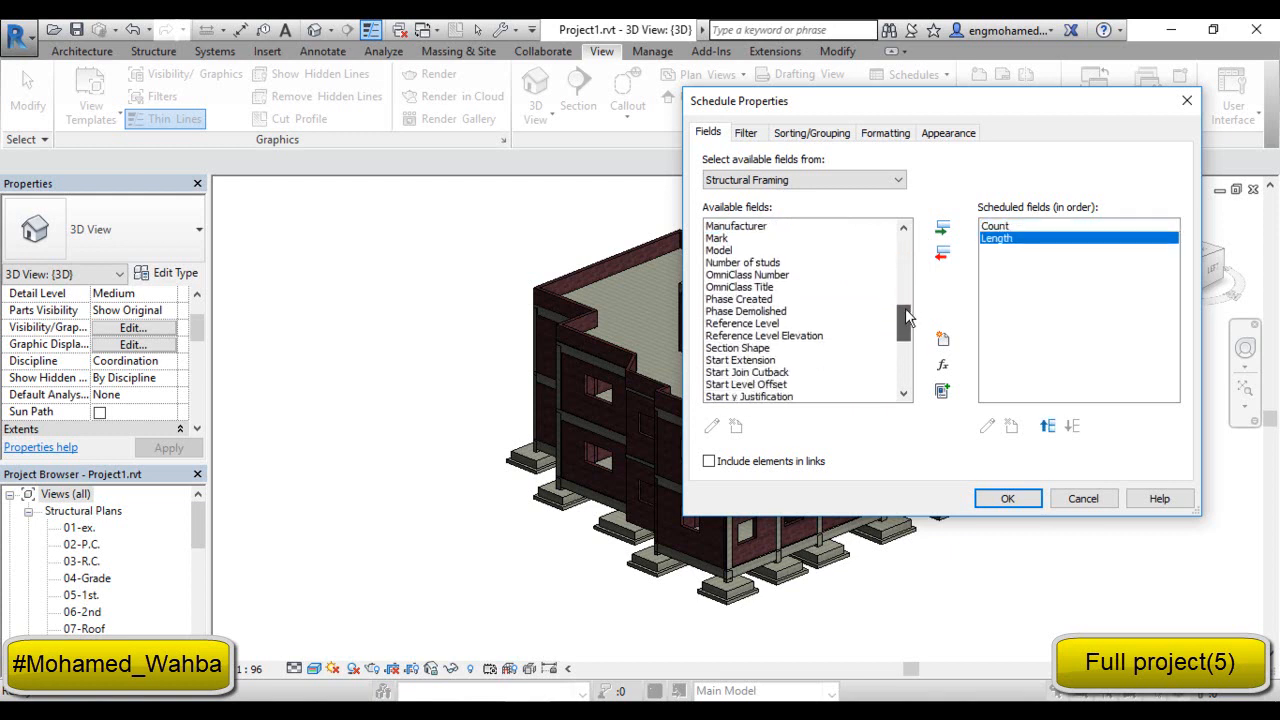
pyautogui.doubleClick(762, 323)
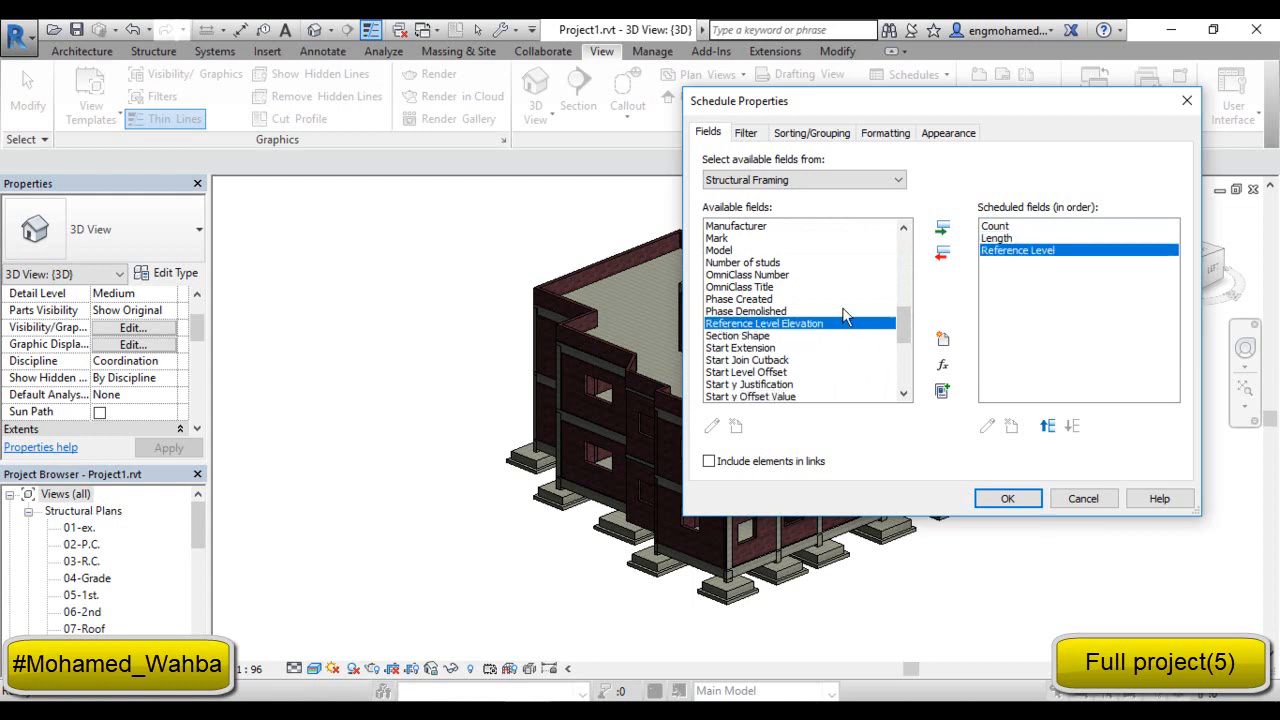
pyautogui.moveTo(908, 323); pyautogui.dragTo(910, 345)
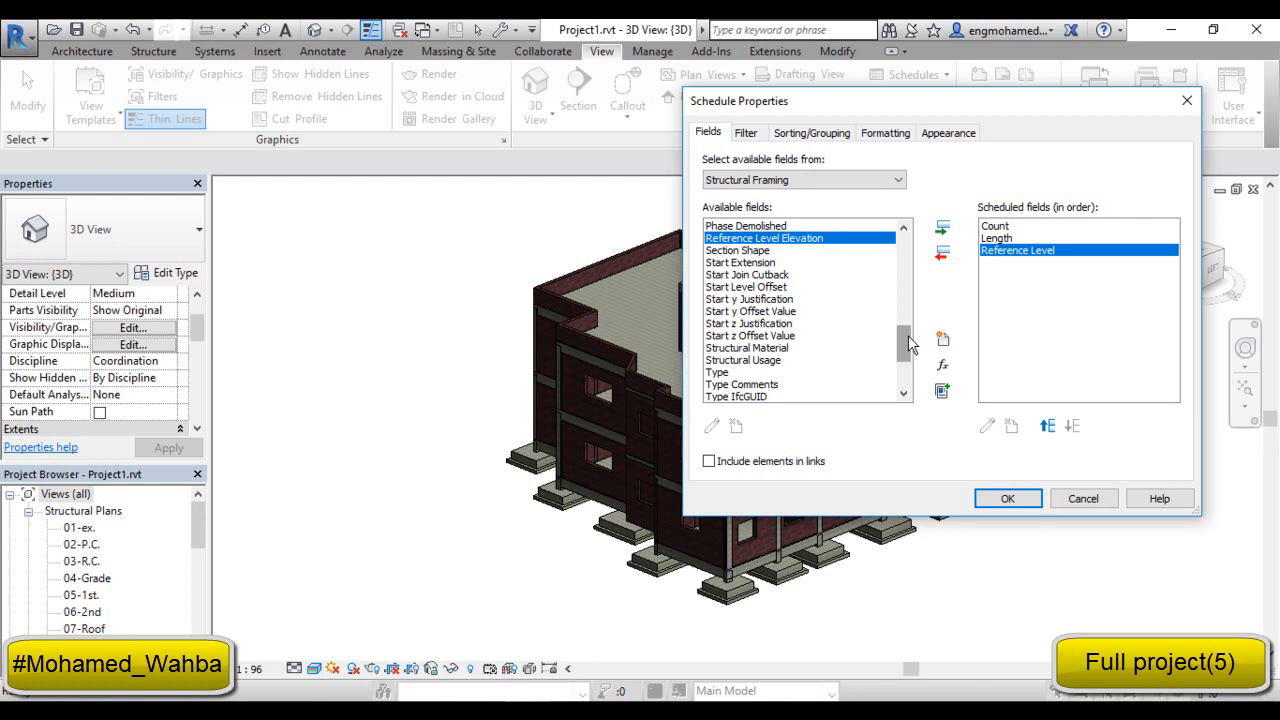
pyautogui.moveTo(910, 345); pyautogui.dragTo(909, 348)
pyautogui.doubleClick(886, 360)
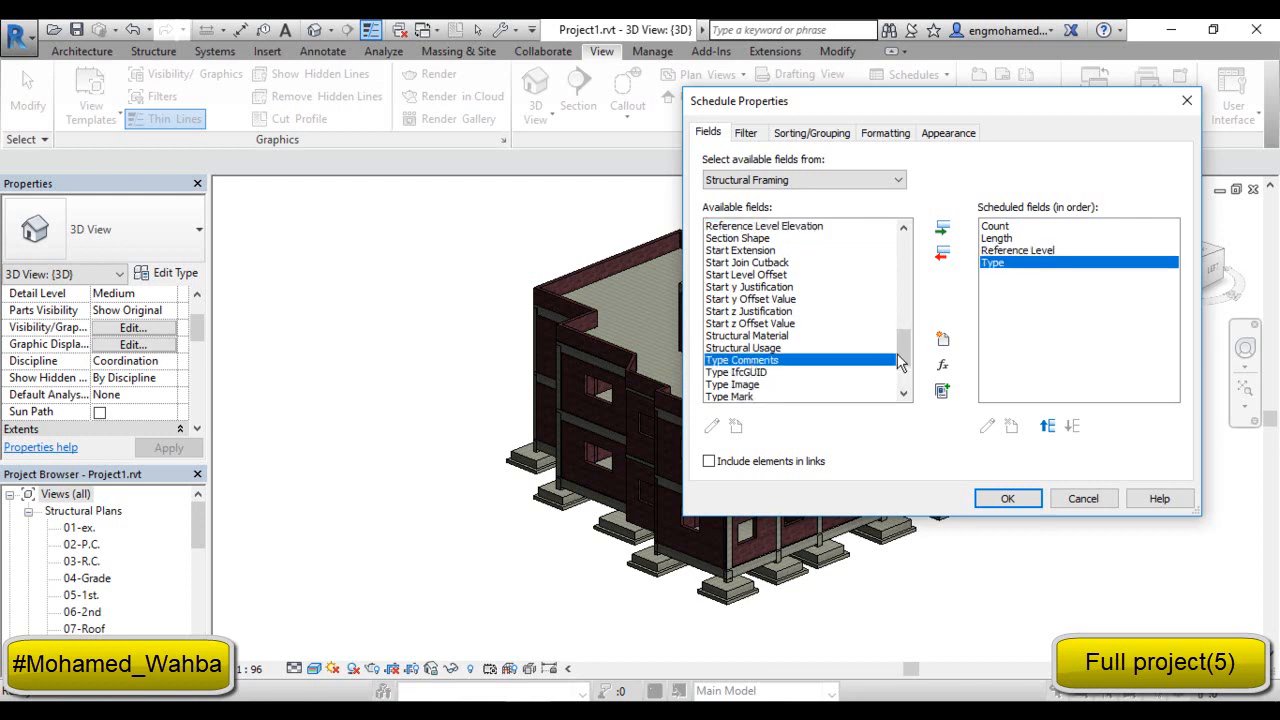
pyautogui.scroll(-3, 906, 360)
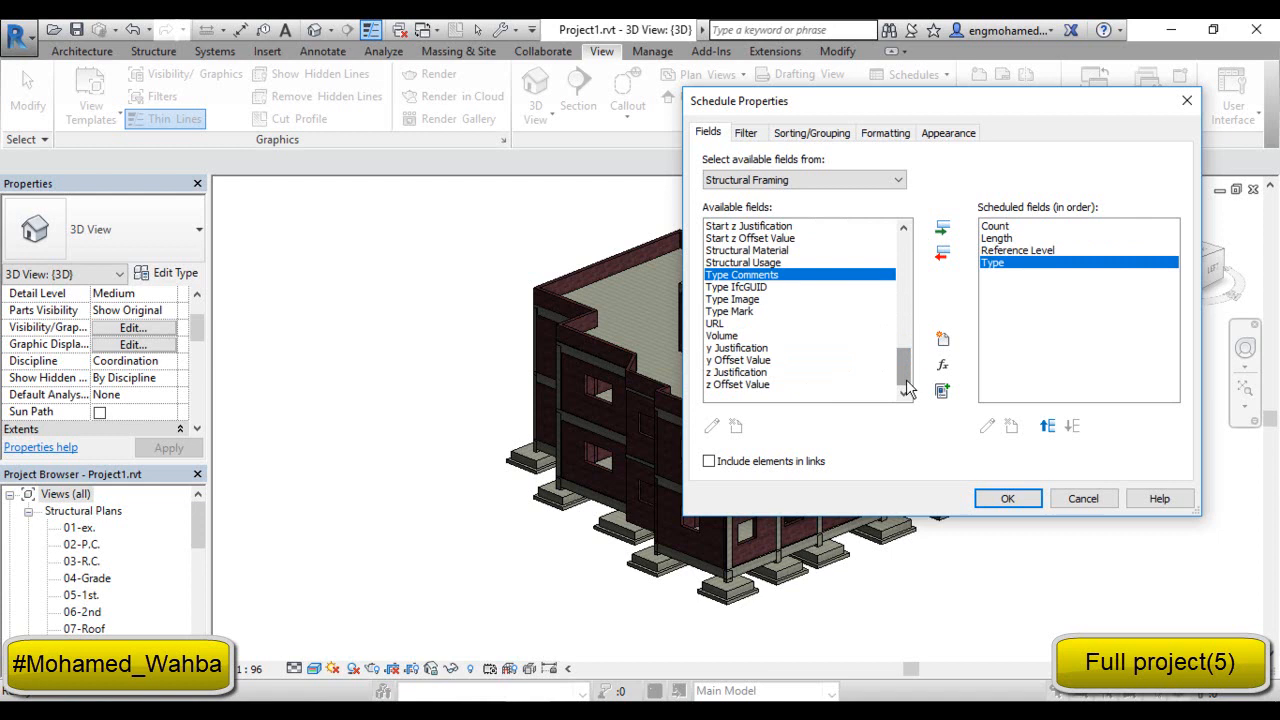
pyautogui.doubleClick(755, 338)
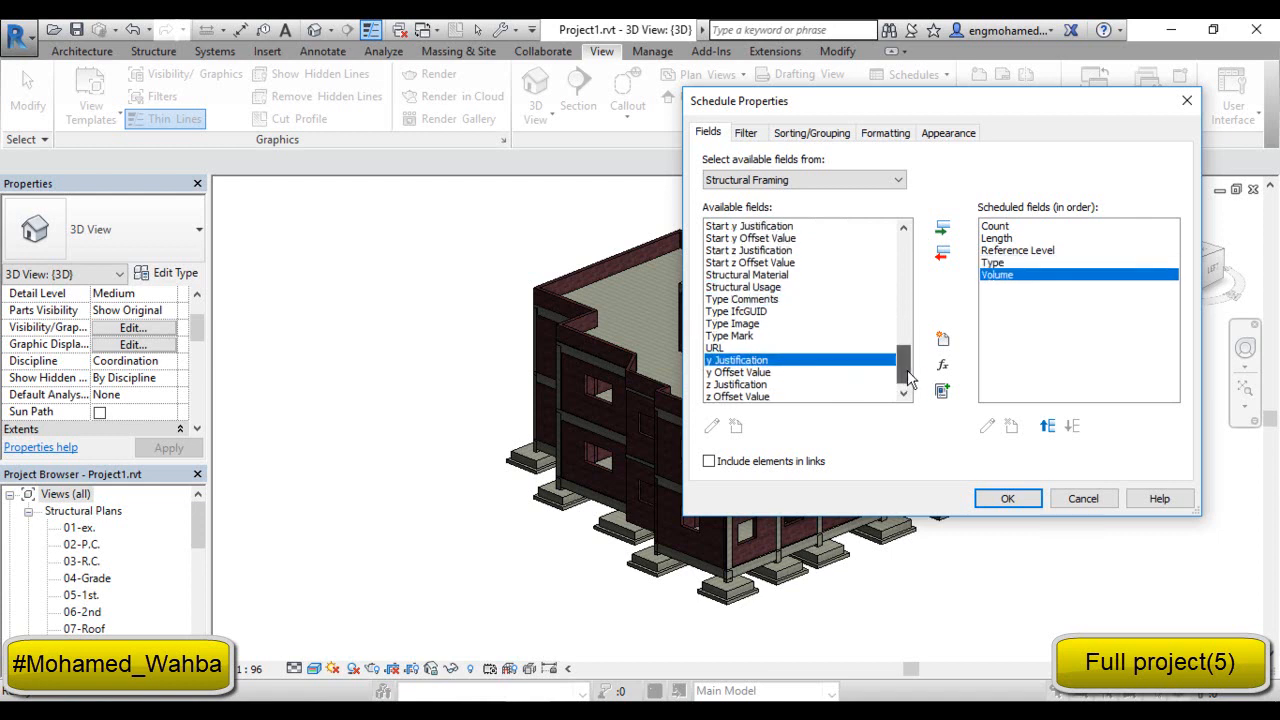
pyautogui.moveTo(908, 376); pyautogui.dragTo(917, 272)
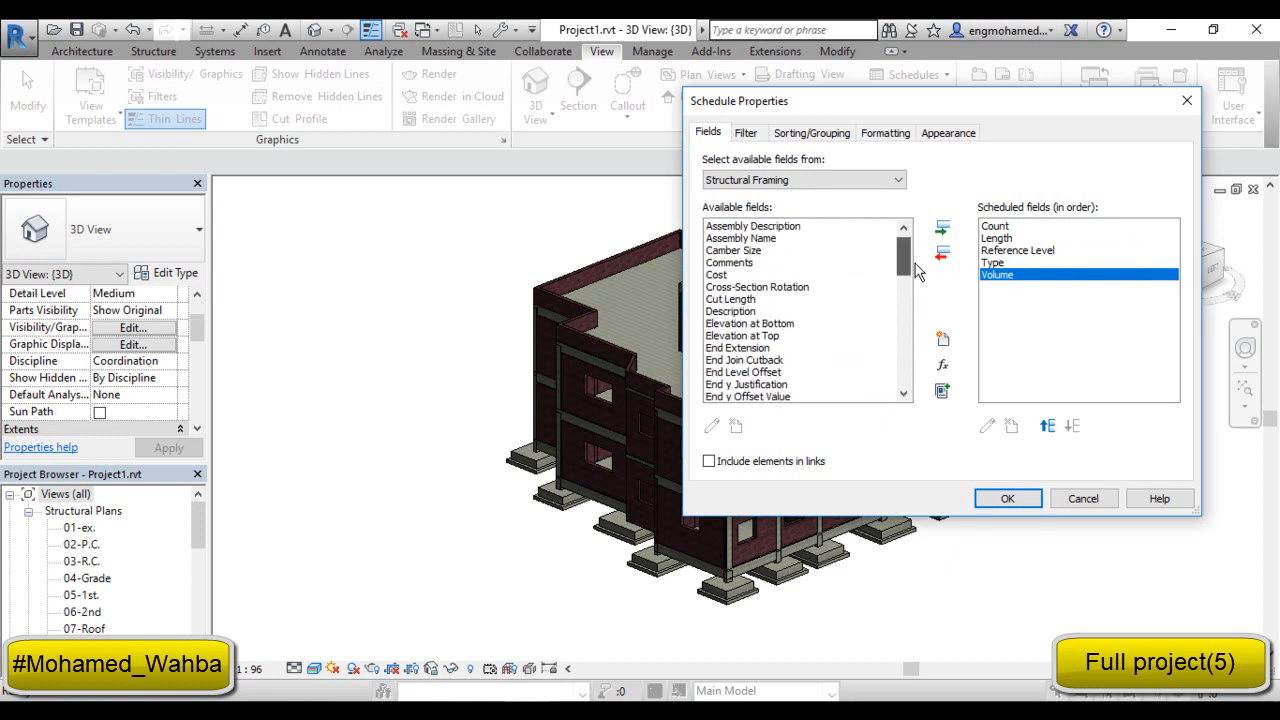
# Move Reference Level to the first position in the framing schedule's field order.
pyautogui.click(1044, 251)
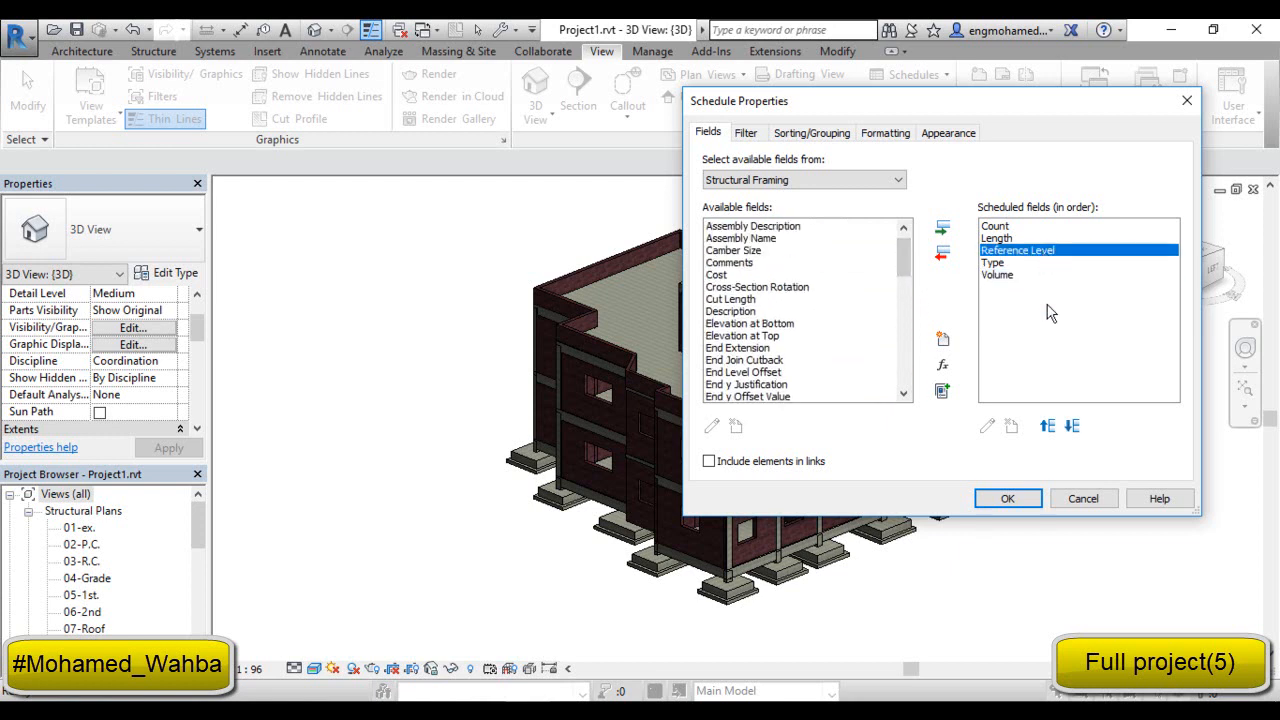
pyautogui.click(1047, 426)
pyautogui.click(1047, 426)
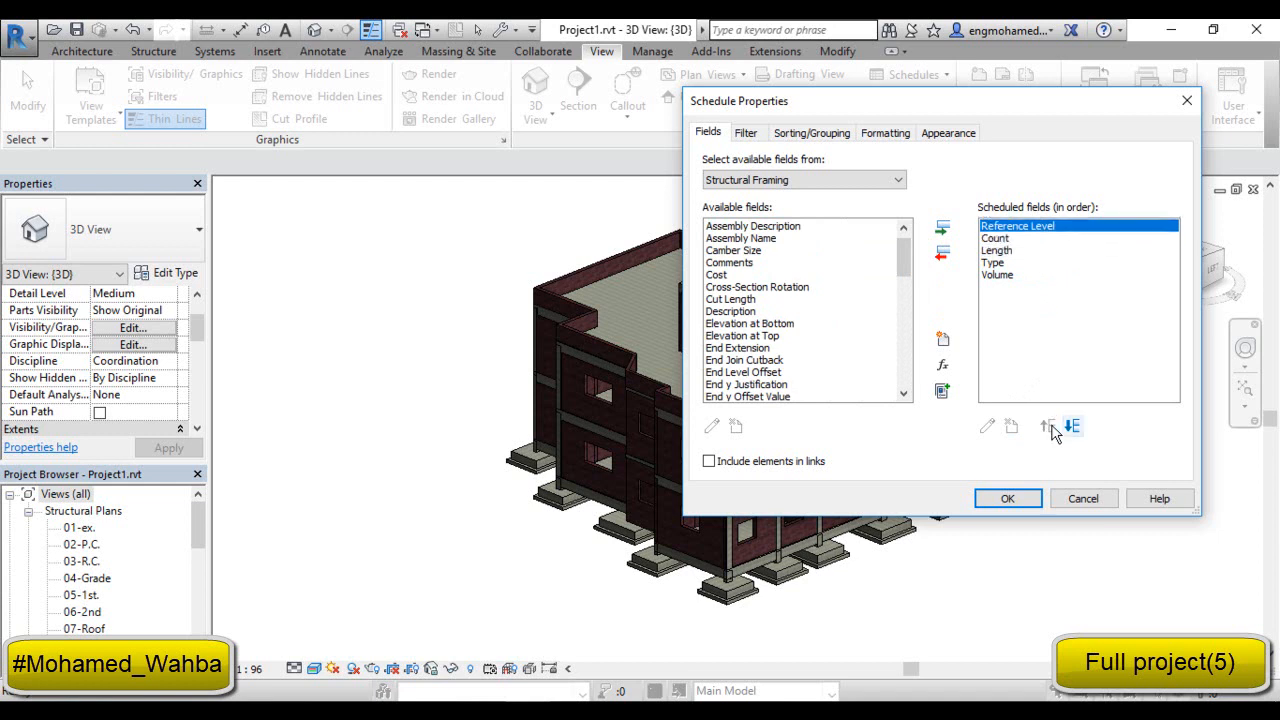
# Move the Type field to second position, directly after Reference Level, and create the structural framing schedule.
pyautogui.click(1020, 242)
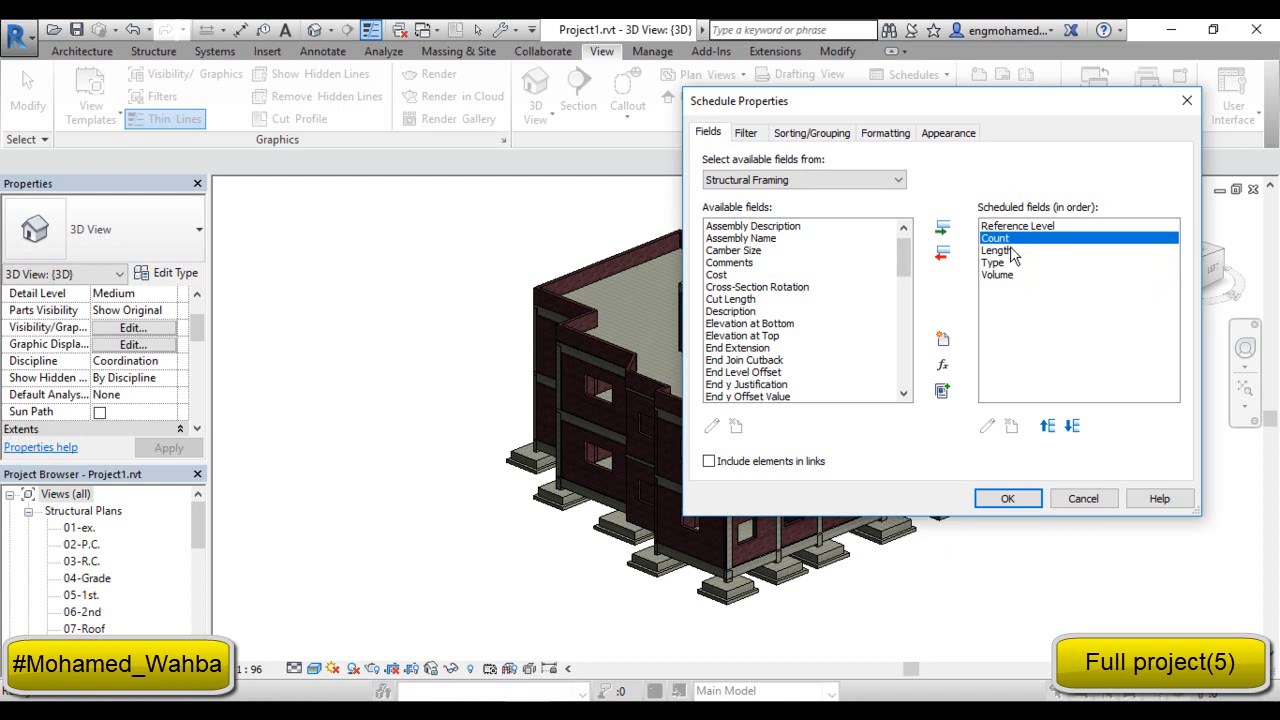
pyautogui.click(1011, 264)
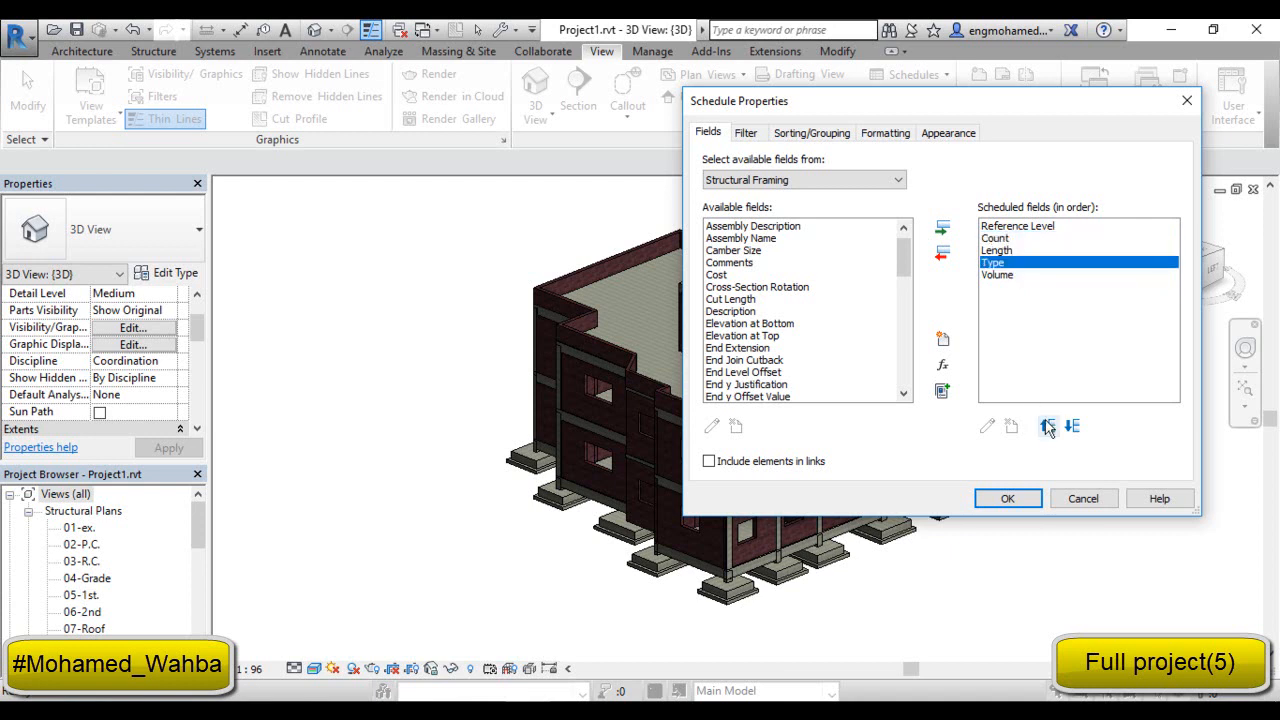
pyautogui.click(1047, 426)
pyautogui.click(1047, 426)
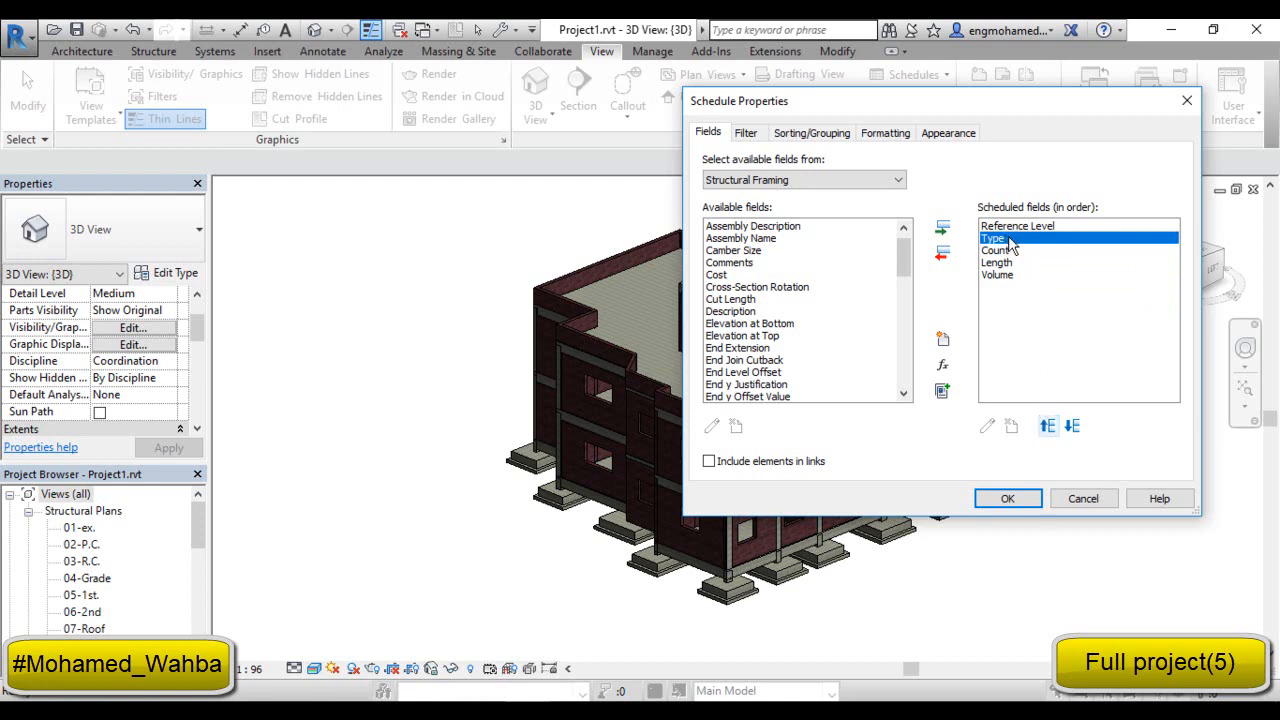
pyautogui.moveTo(1010, 249); pyautogui.dragTo(1011, 263)
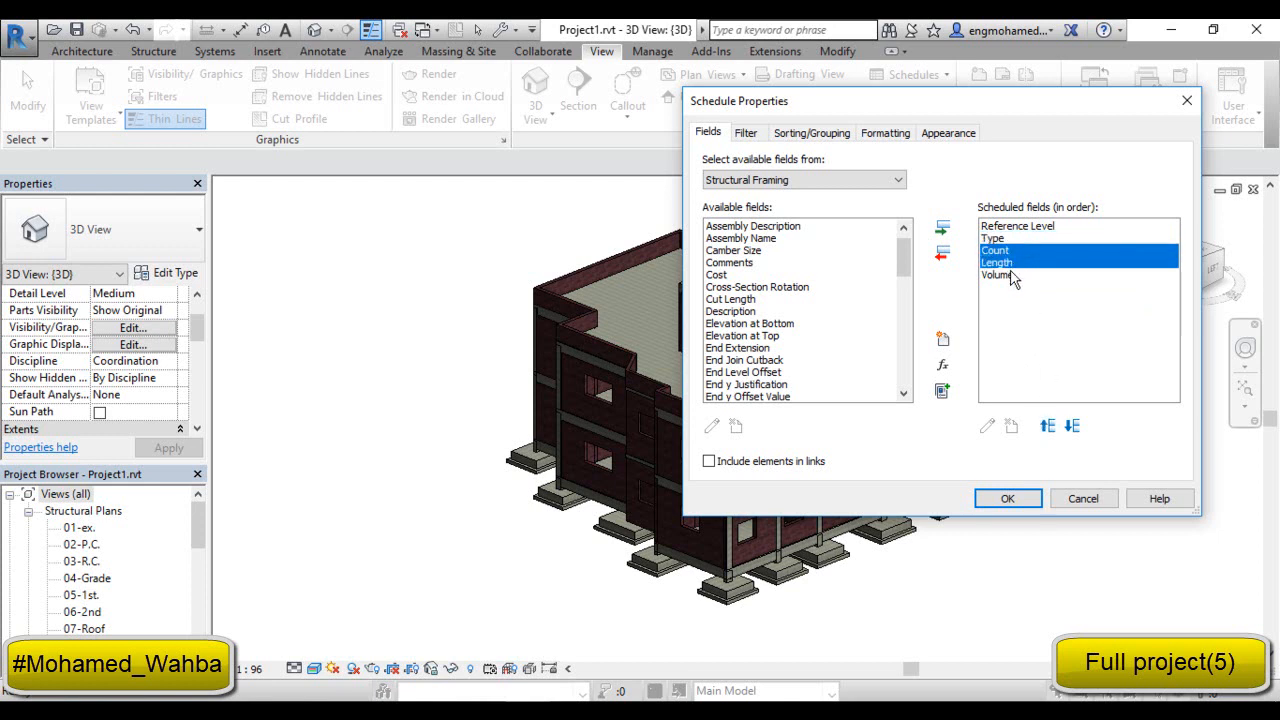
pyautogui.click(1012, 276)
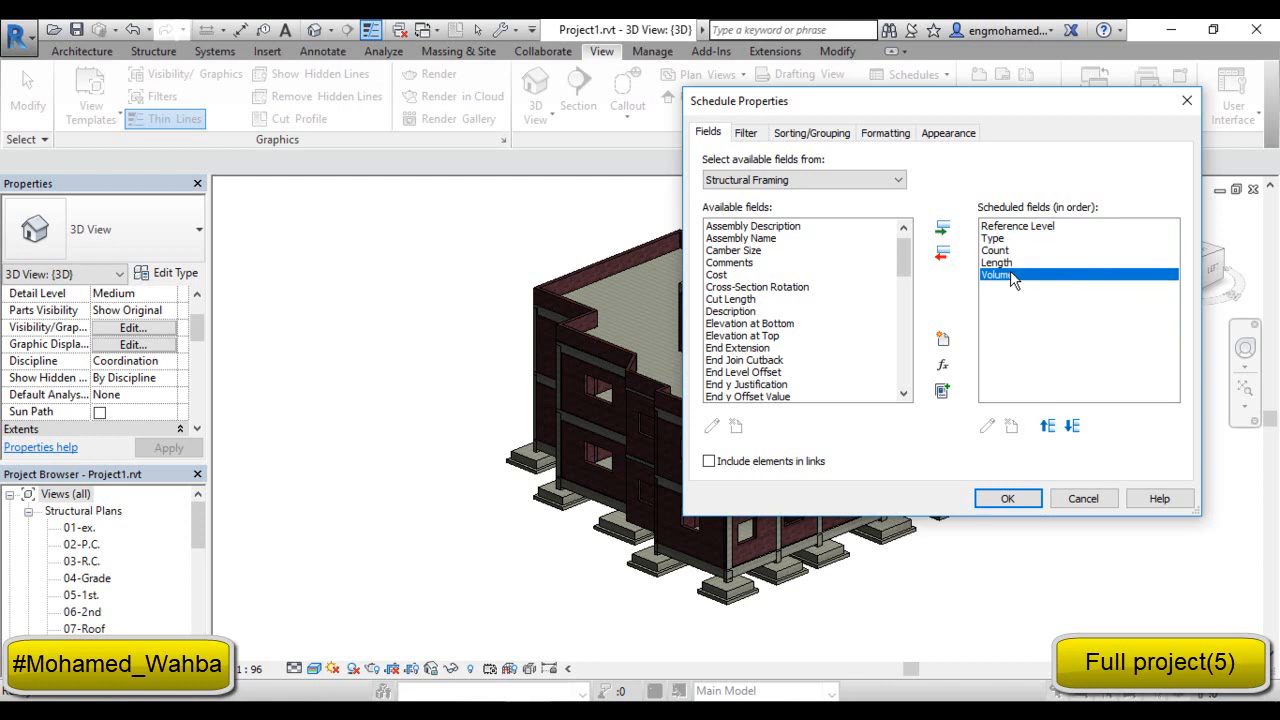
pyautogui.click(1008, 498)
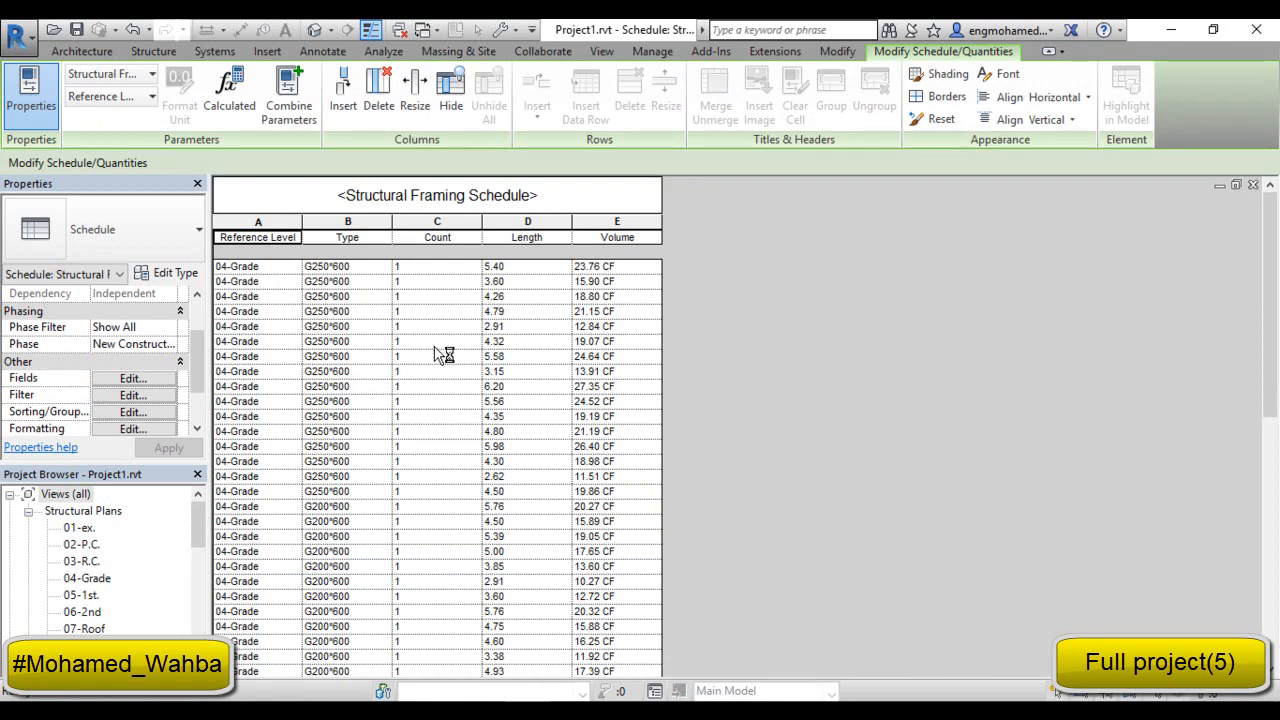
# Sort the framing schedule by Reference Level, Type, Length and Volume, and turn off itemizing every instance.
pyautogui.click(134, 412)
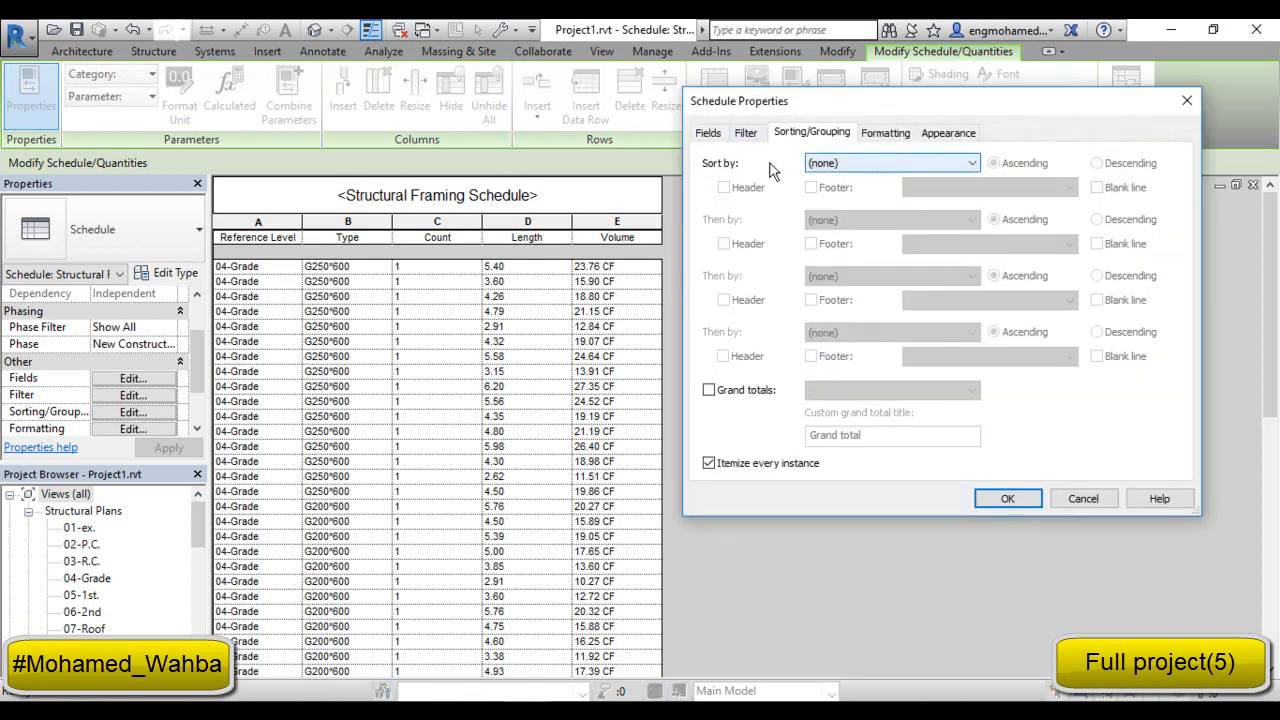
pyautogui.click(840, 165)
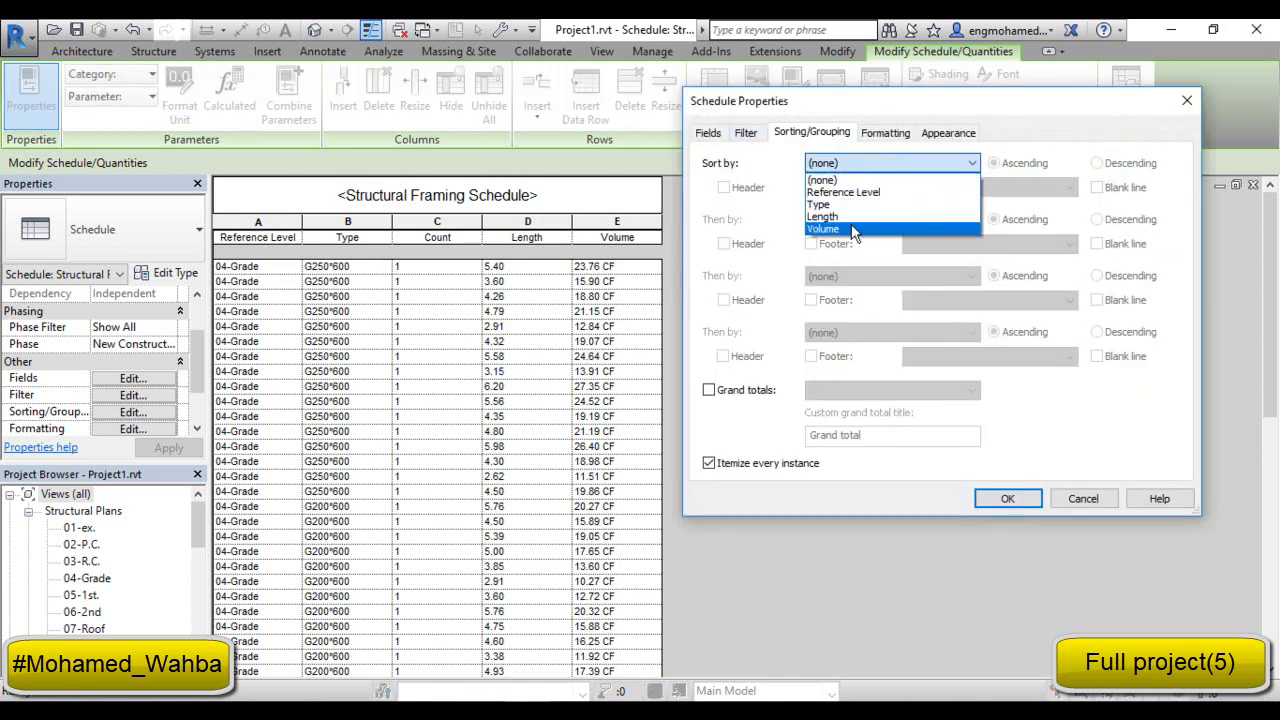
pyautogui.click(830, 190)
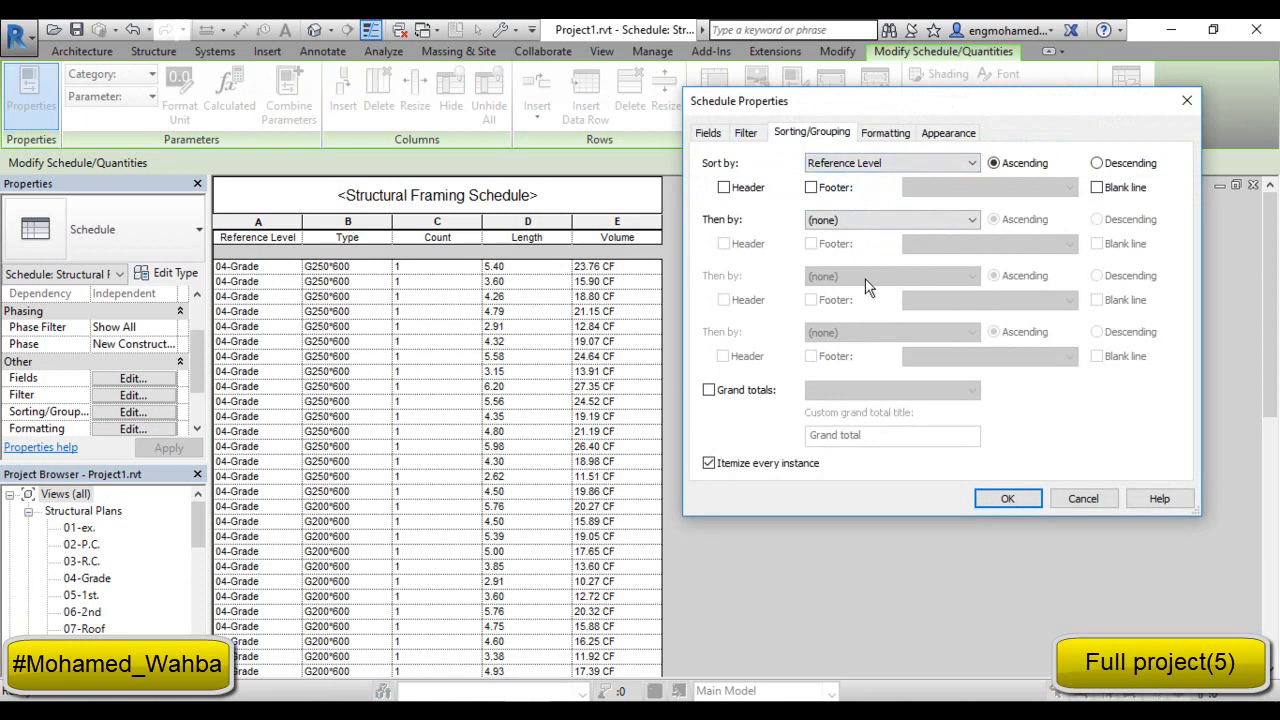
pyautogui.click(846, 220)
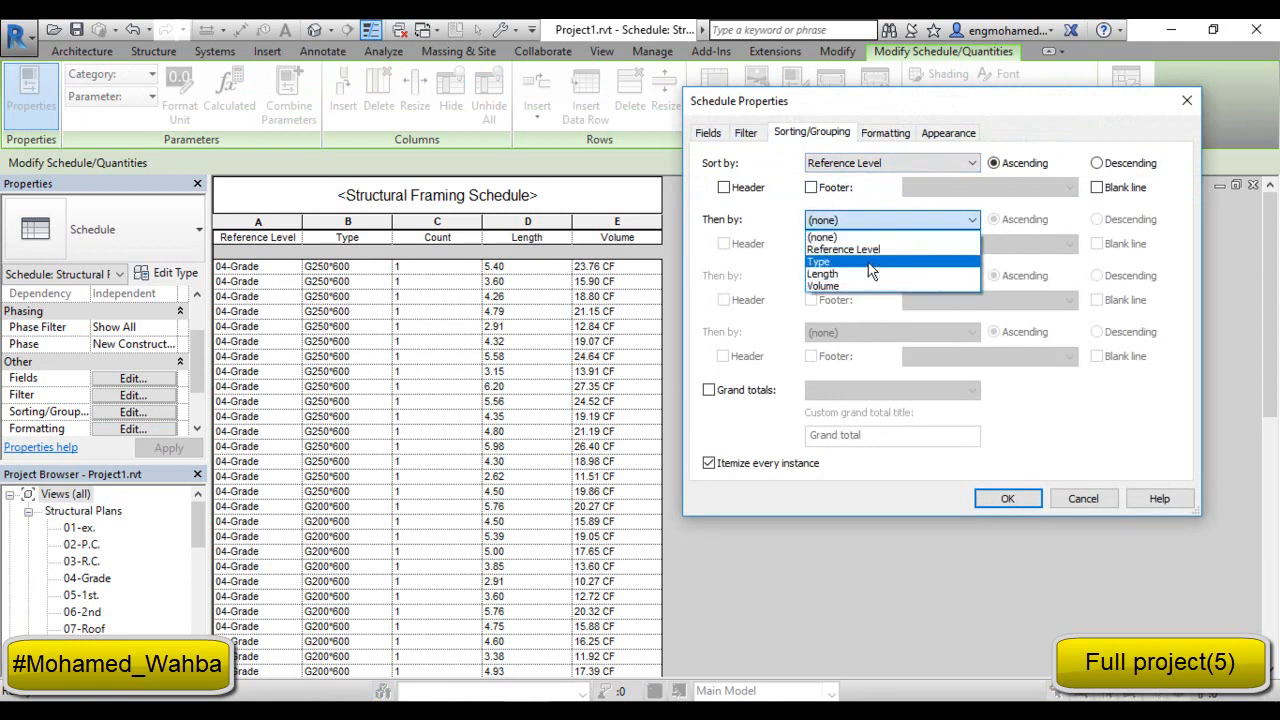
pyautogui.click(869, 263)
pyautogui.click(878, 274)
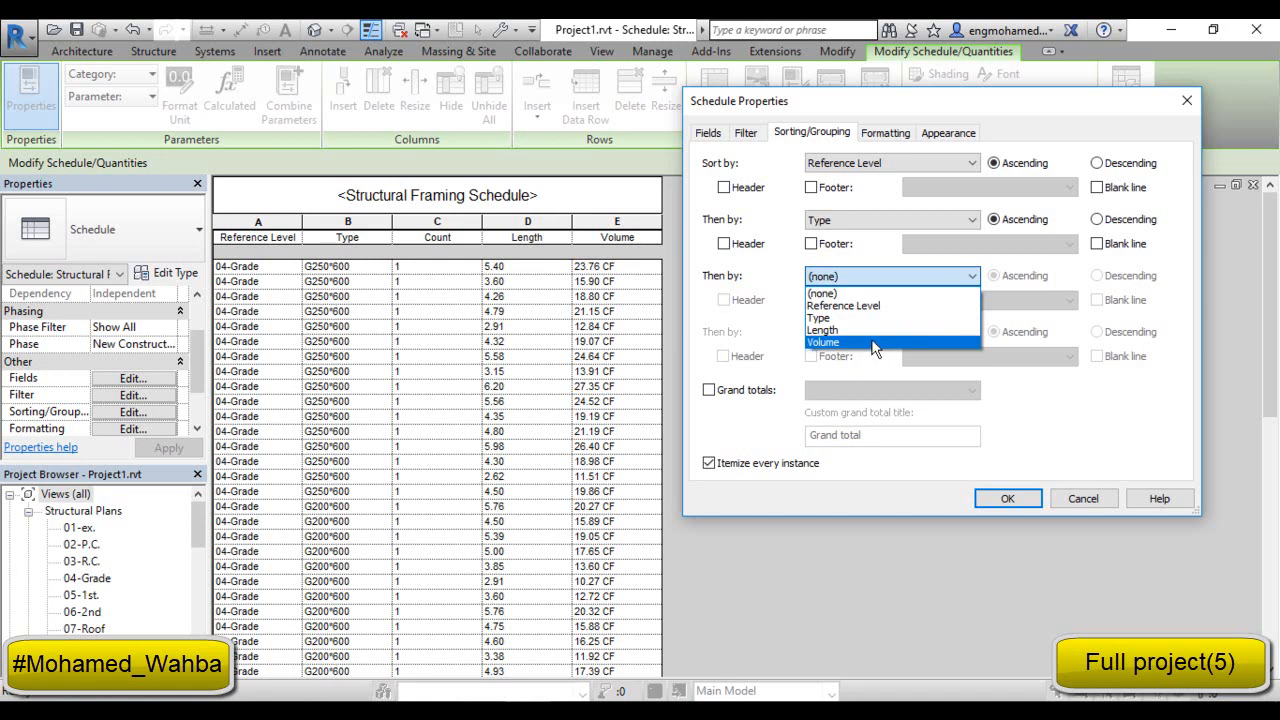
pyautogui.click(872, 330)
pyautogui.click(872, 332)
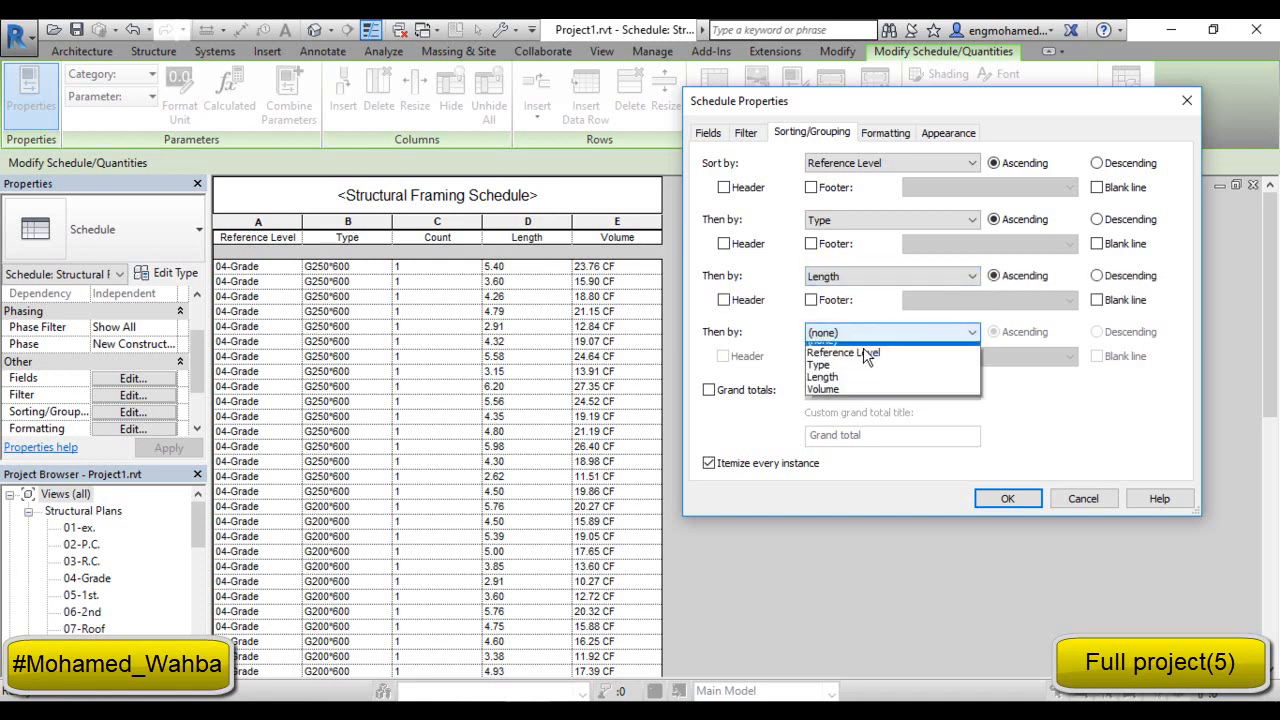
pyautogui.click(876, 398)
pyautogui.click(709, 463)
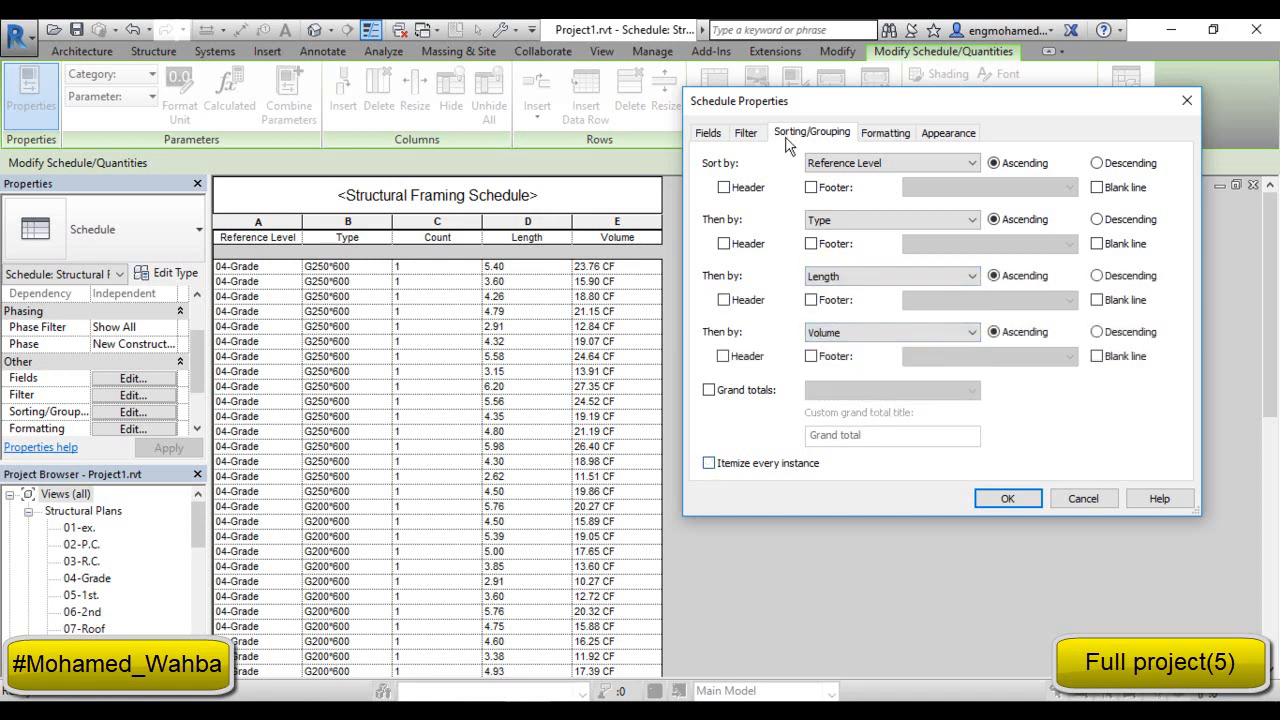
# Set the framing schedule's Volume field to calculate totals.
pyautogui.click(886, 133)
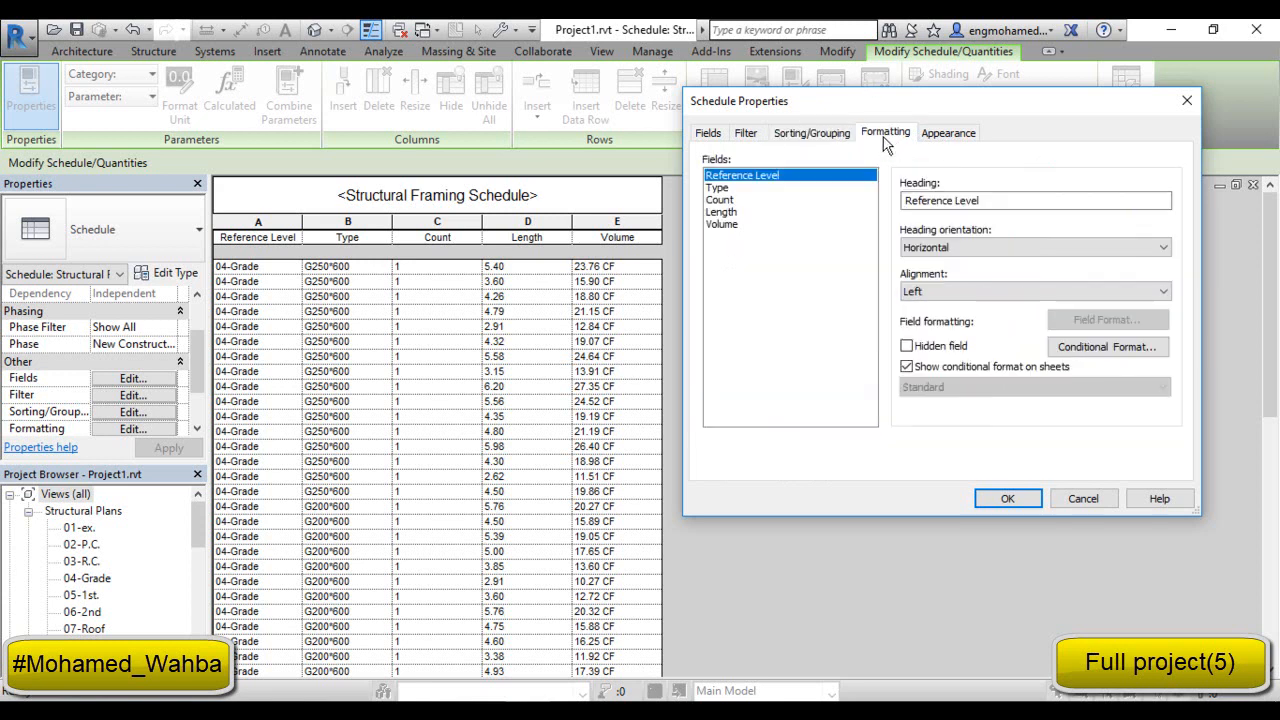
pyautogui.click(777, 232)
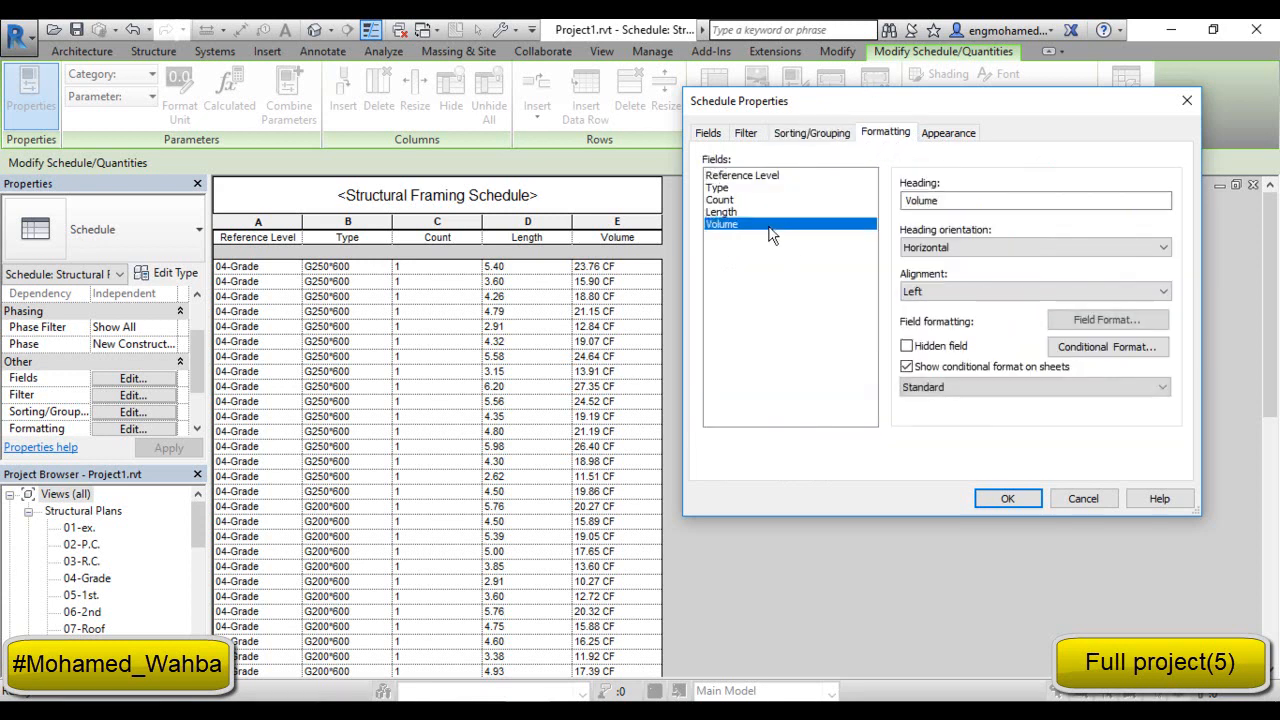
pyautogui.click(968, 386)
pyautogui.click(968, 418)
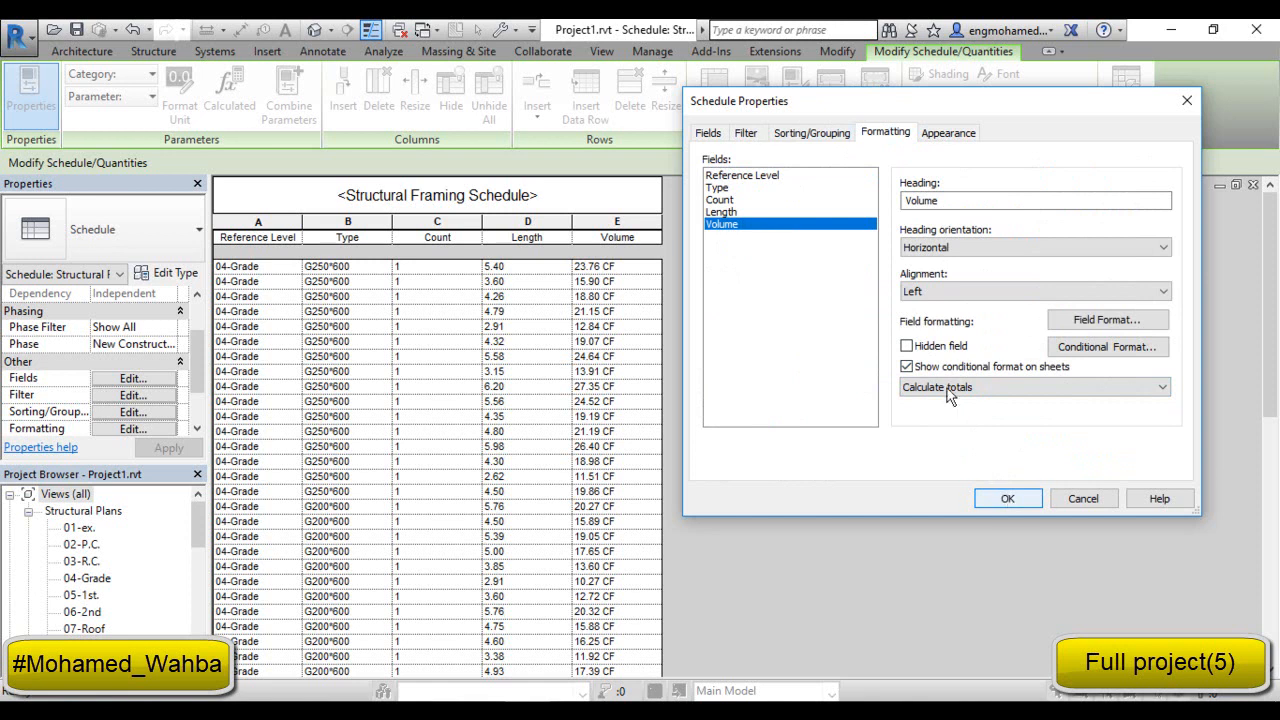
# Add a footer with title, count, and totals to the Reference Level grouping and apply the schedule properties.
pyautogui.click(806, 133)
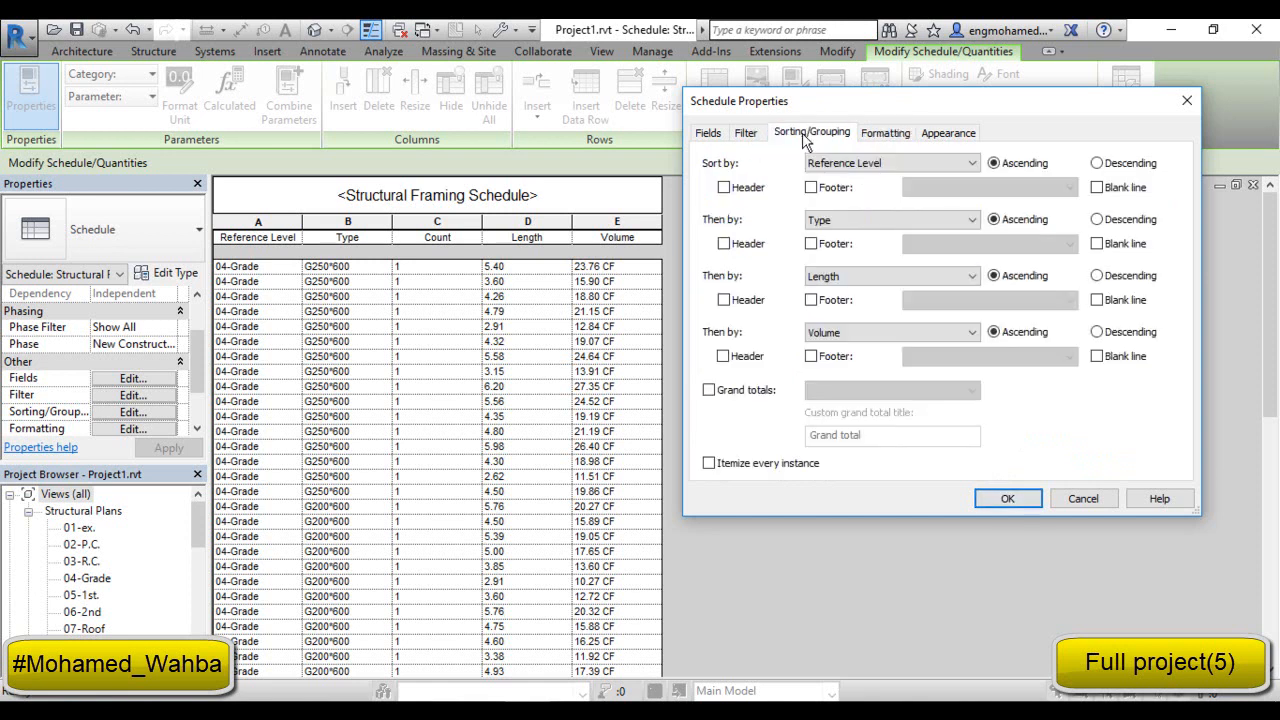
pyautogui.click(811, 188)
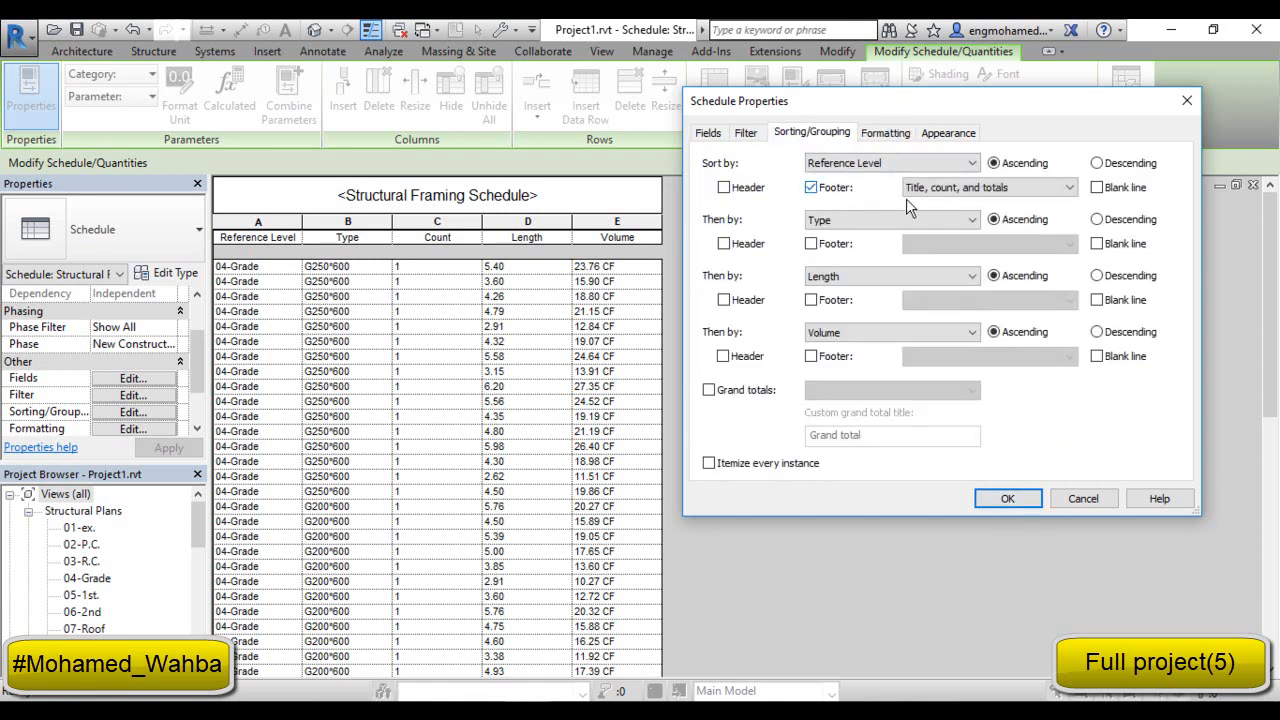
pyautogui.click(1013, 499)
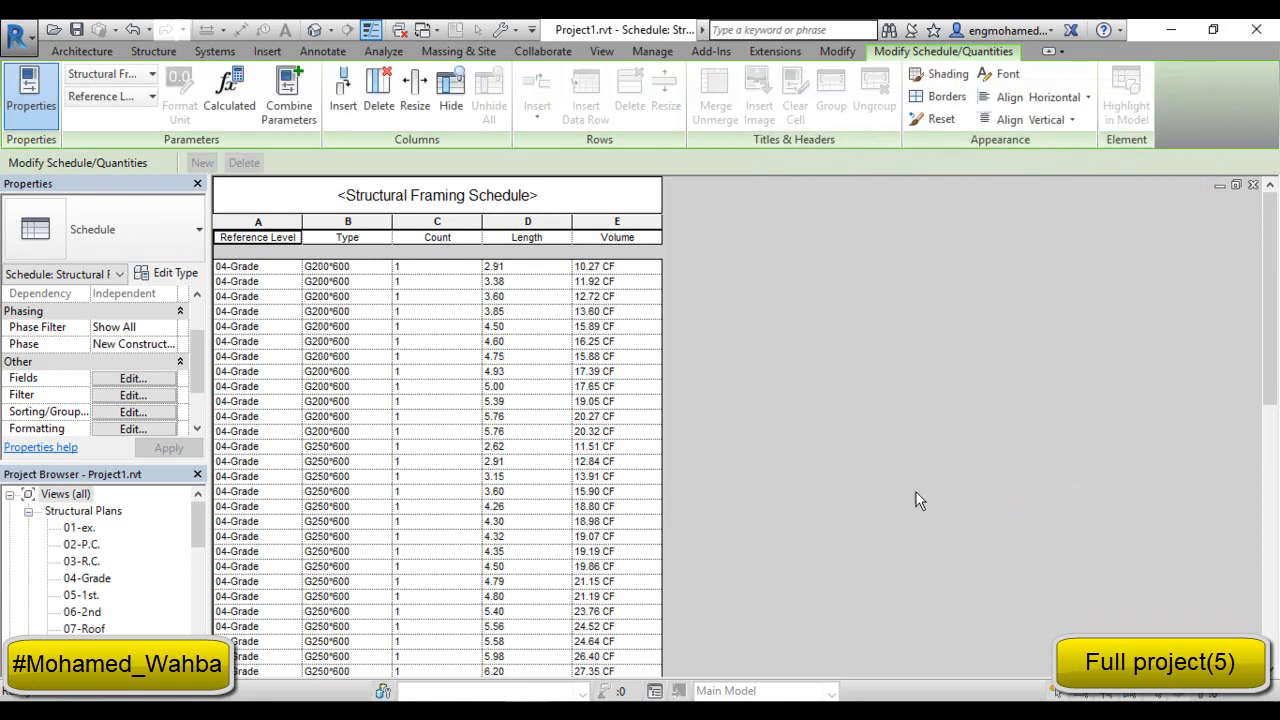
# Override the project units for the framing schedule's Volume column with cubic meters, 2 decimal places and the m³ symbol.
pyautogui.click(630, 379)
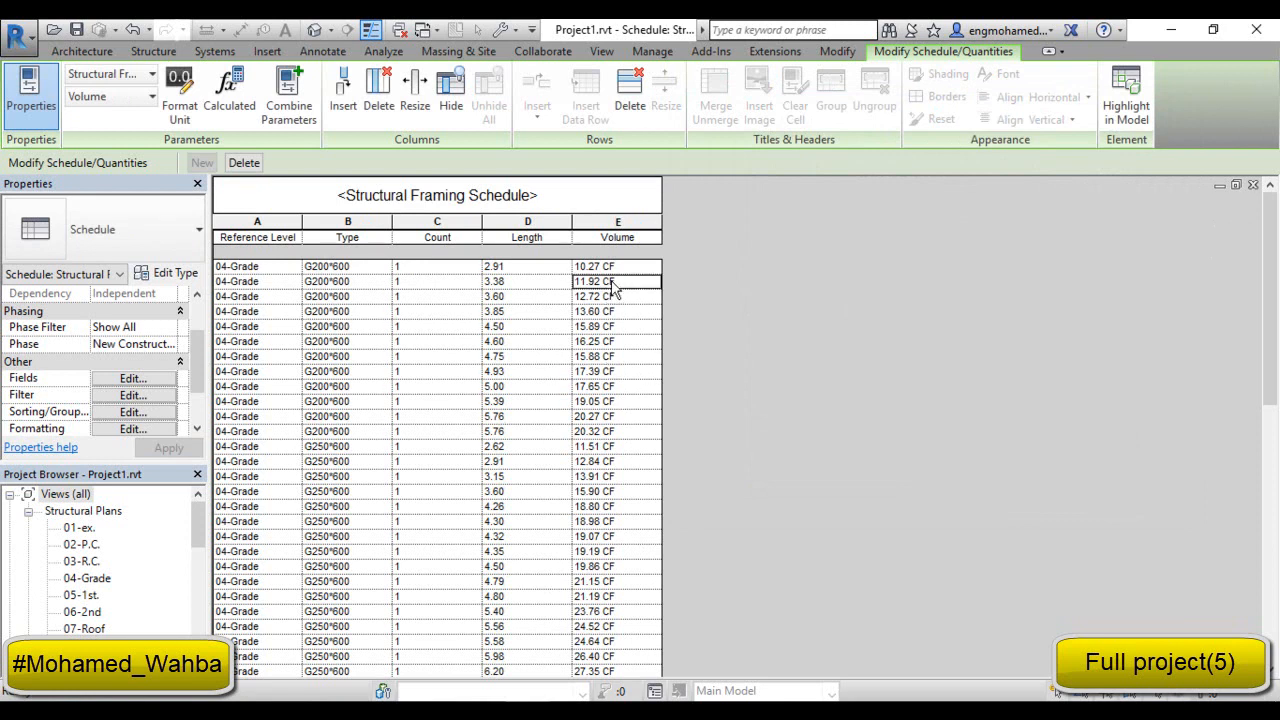
pyautogui.scroll(-3, 550, 362)
pyautogui.scroll(5, 576, 357)
pyautogui.click(625, 297)
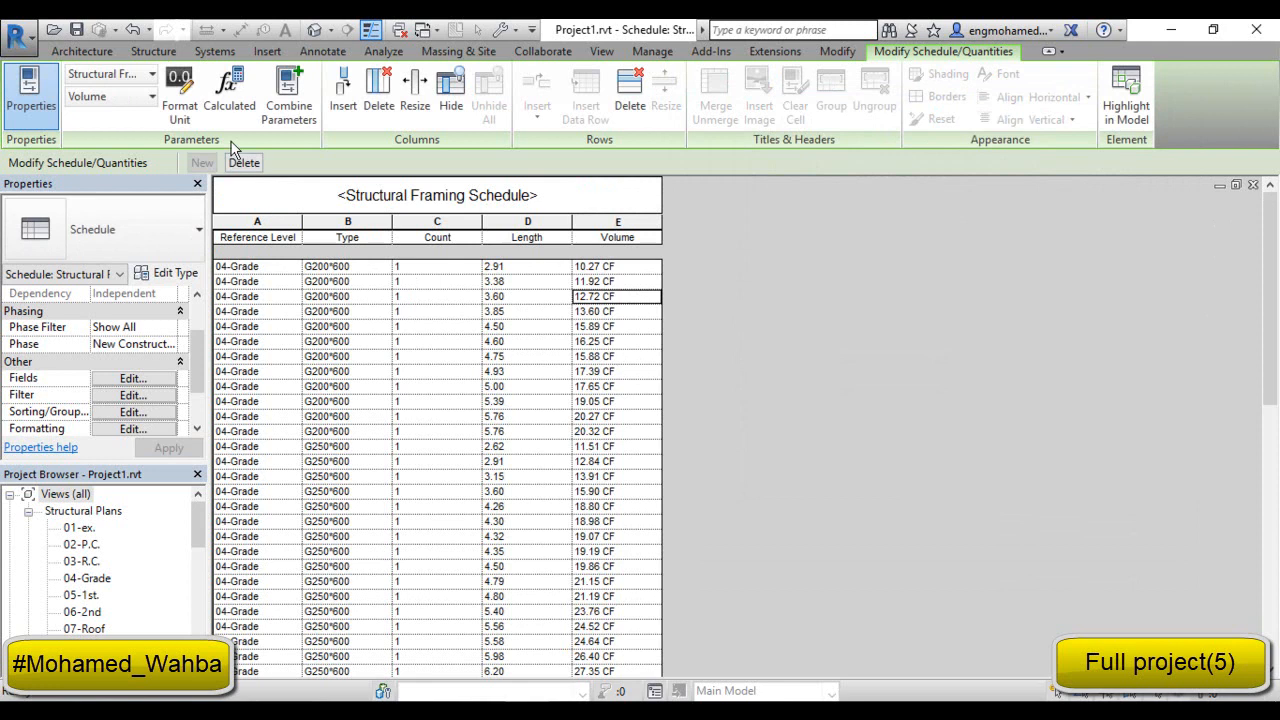
pyautogui.click(177, 96)
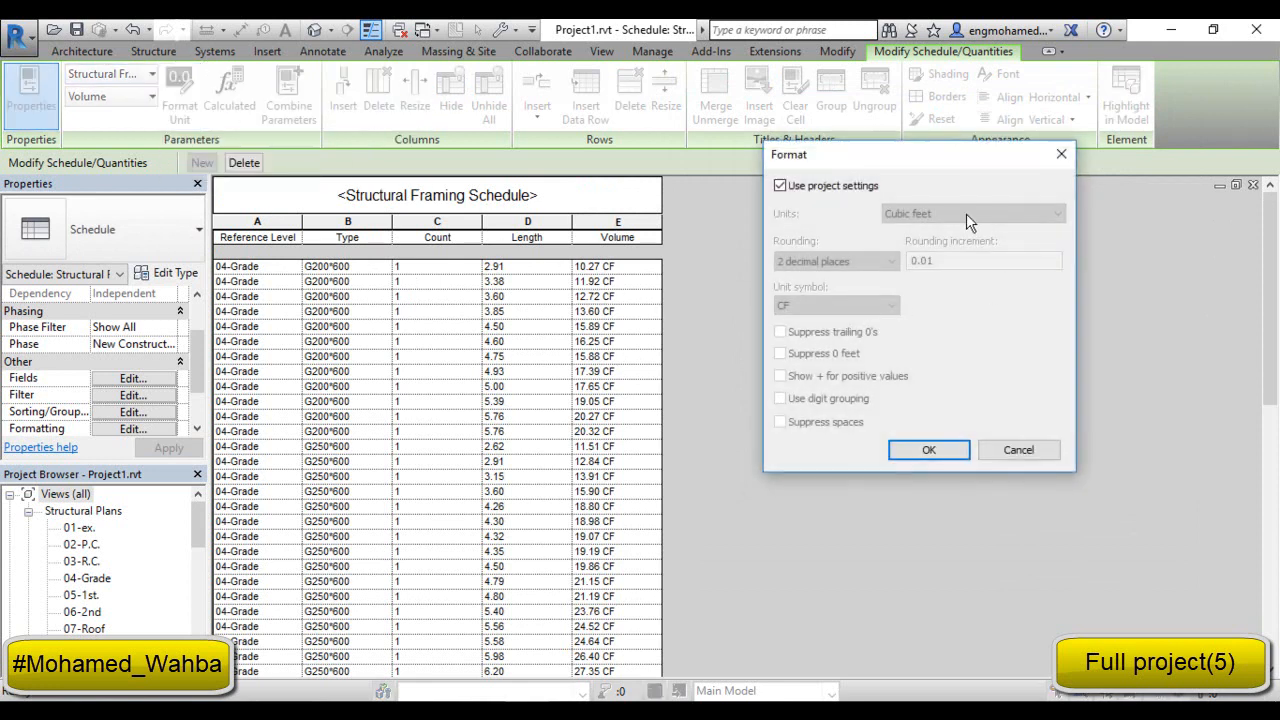
pyautogui.click(828, 186)
pyautogui.click(925, 214)
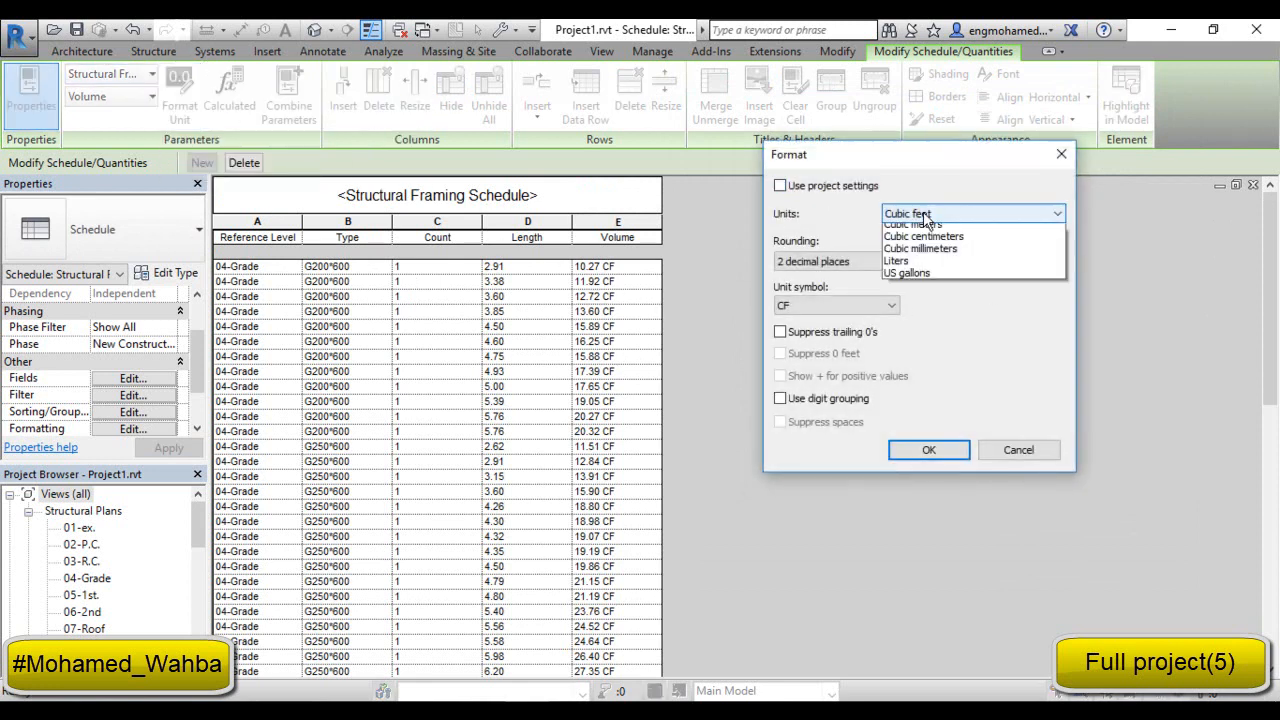
pyautogui.click(933, 268)
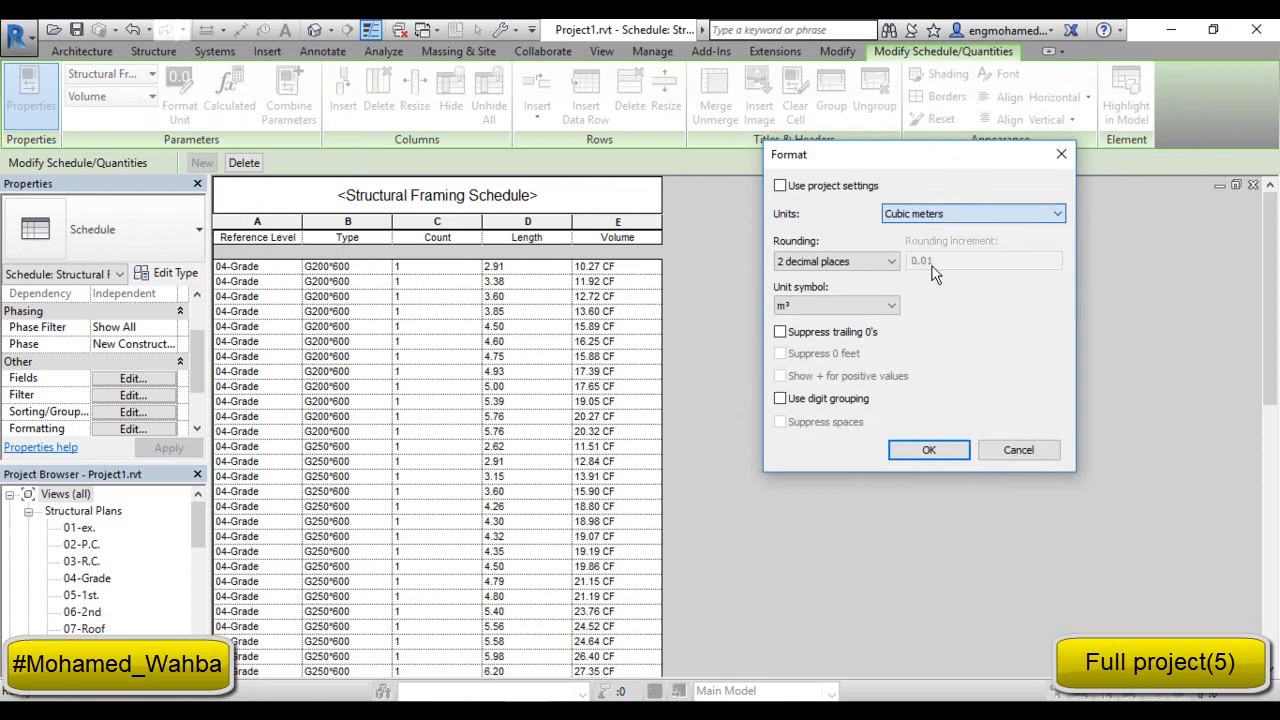
pyautogui.click(930, 451)
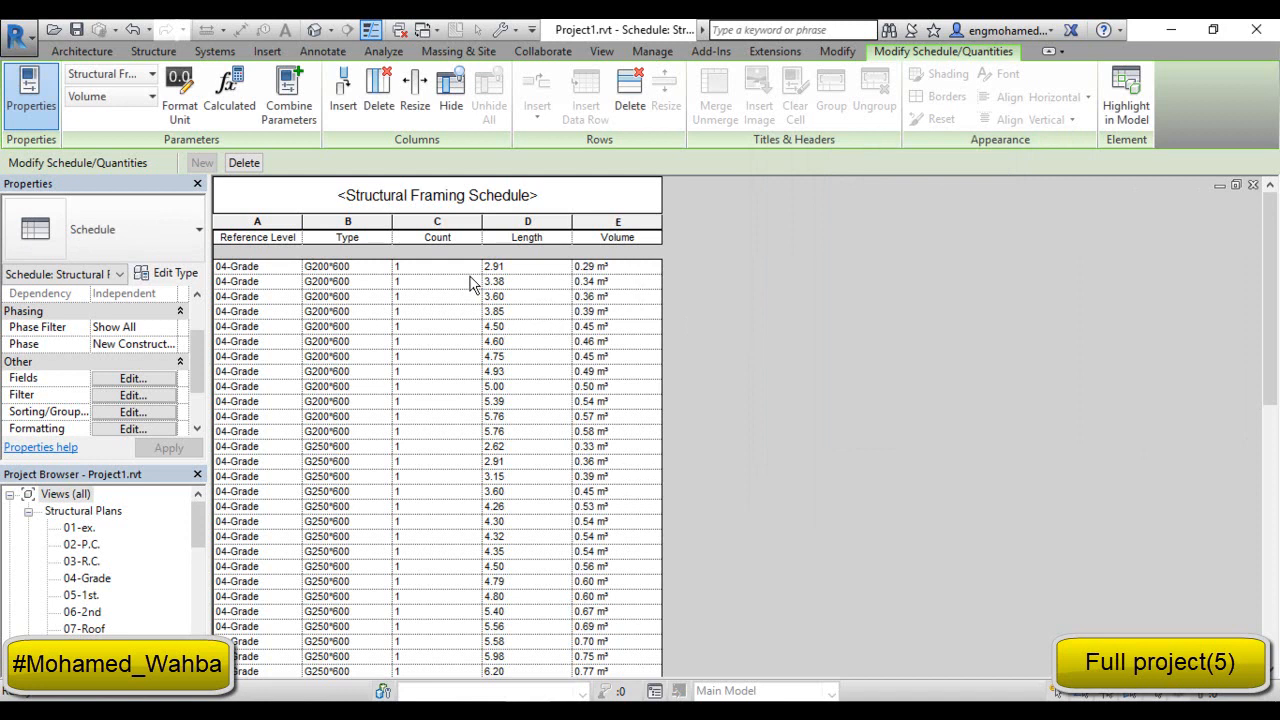
# Set the framing schedule's Length field to calculate totals.
pyautogui.click(512, 270)
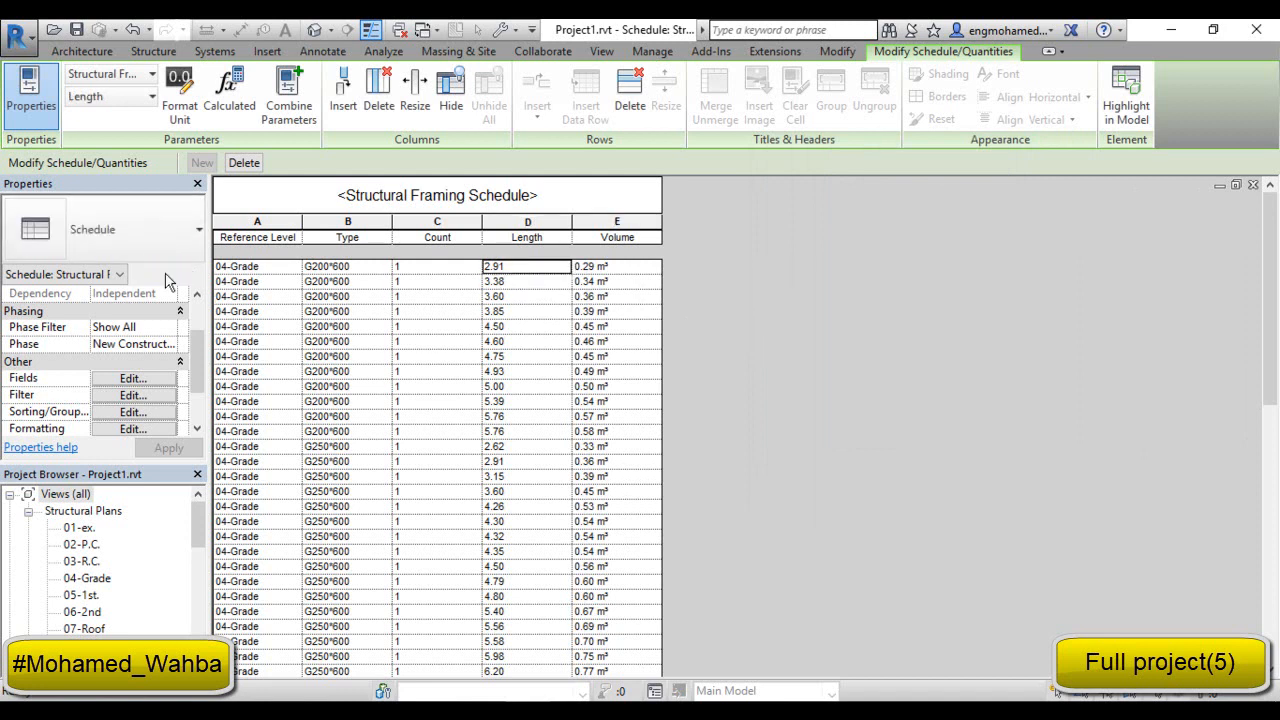
pyautogui.click(133, 429)
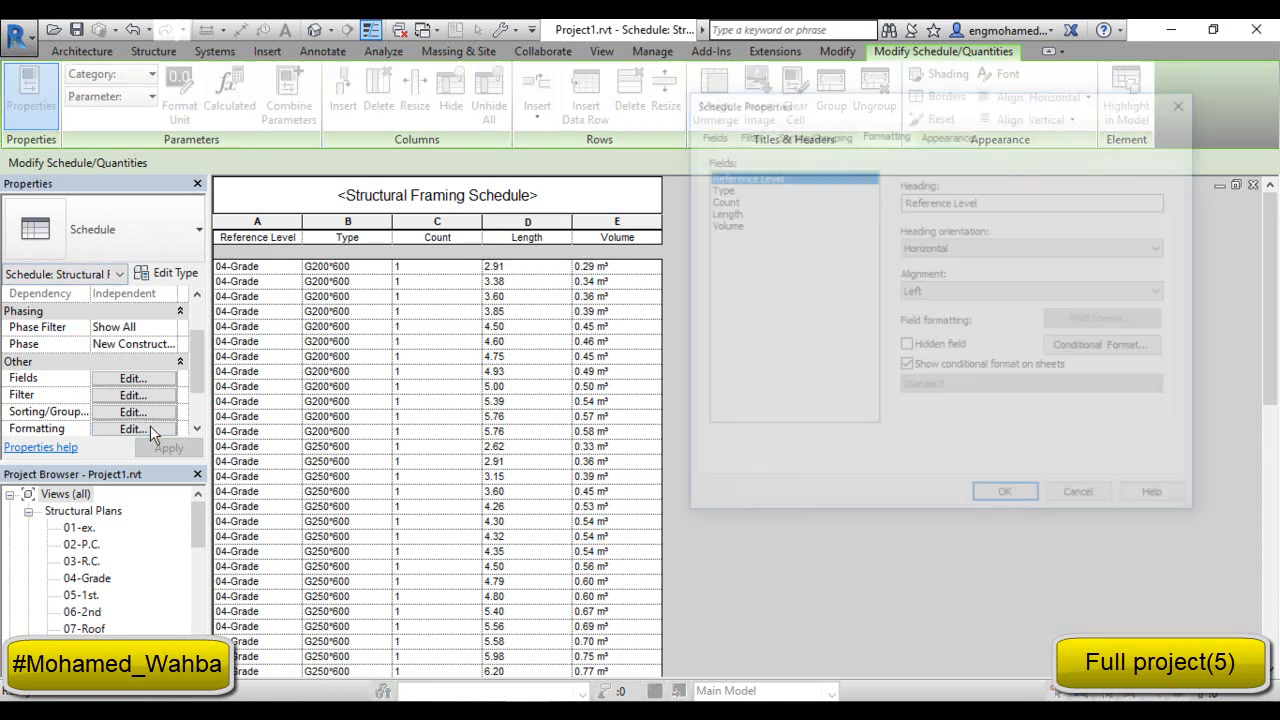
pyautogui.click(741, 212)
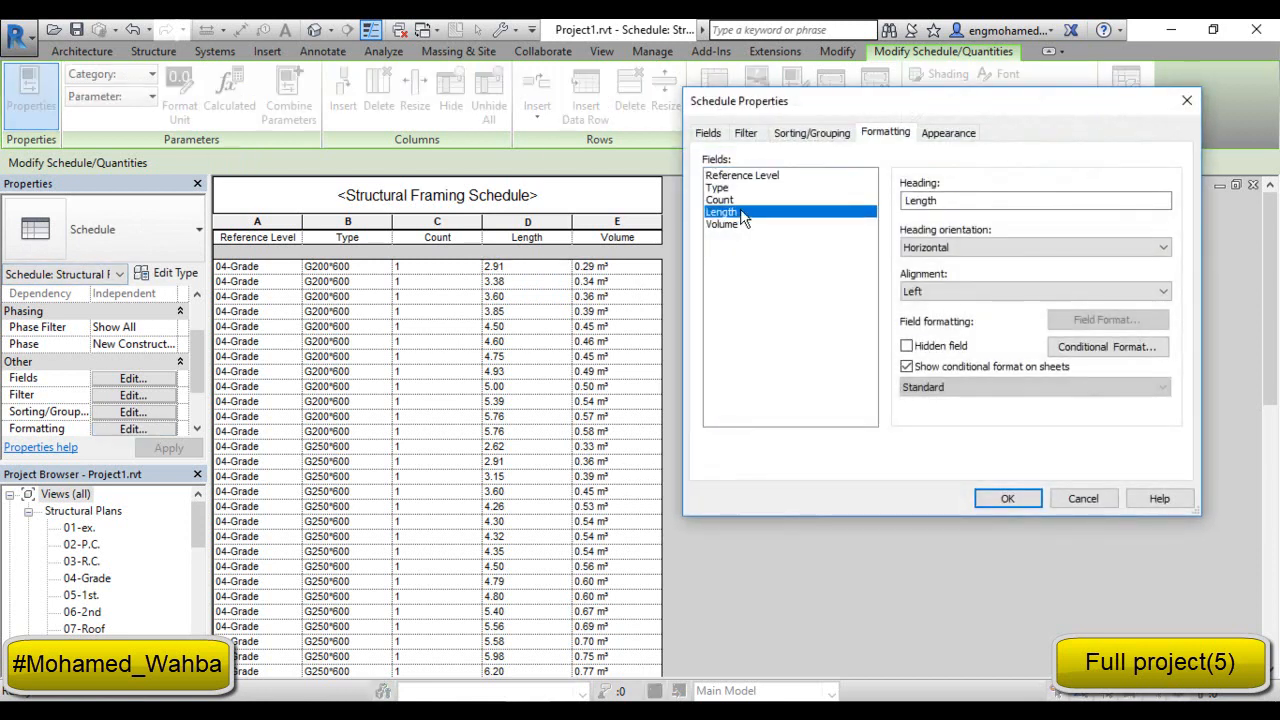
pyautogui.click(936, 387)
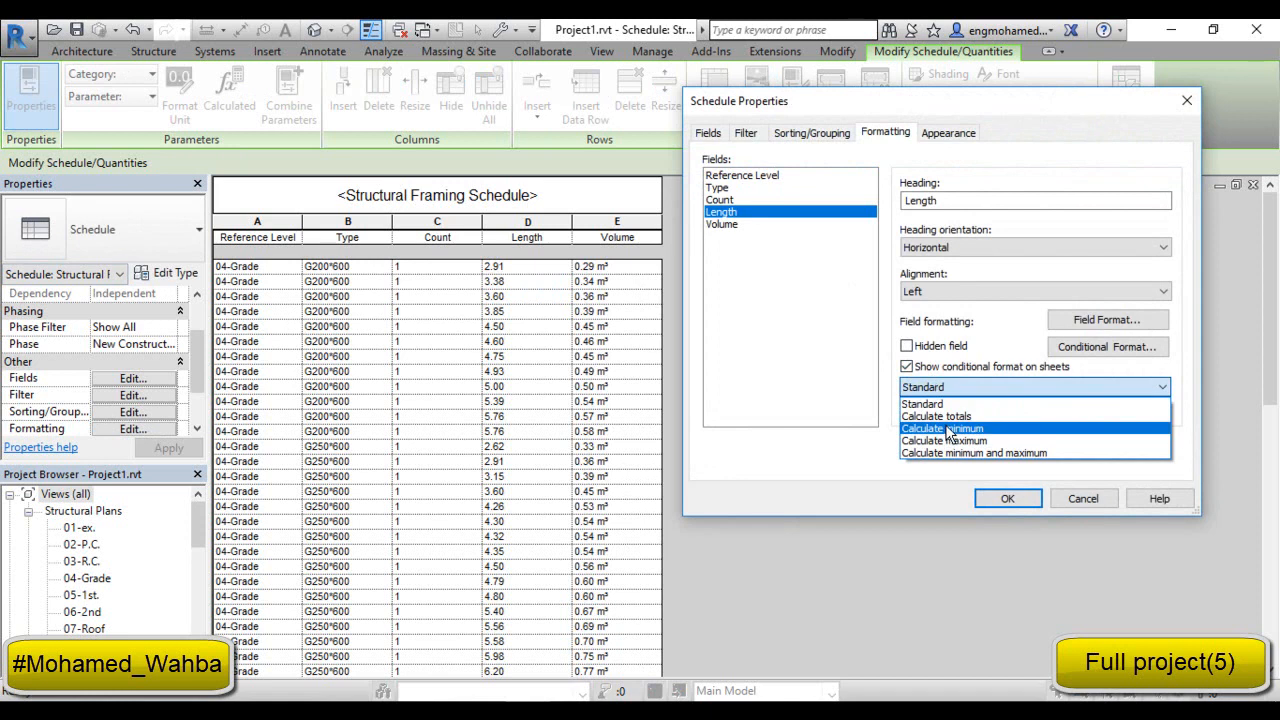
pyautogui.click(936, 416)
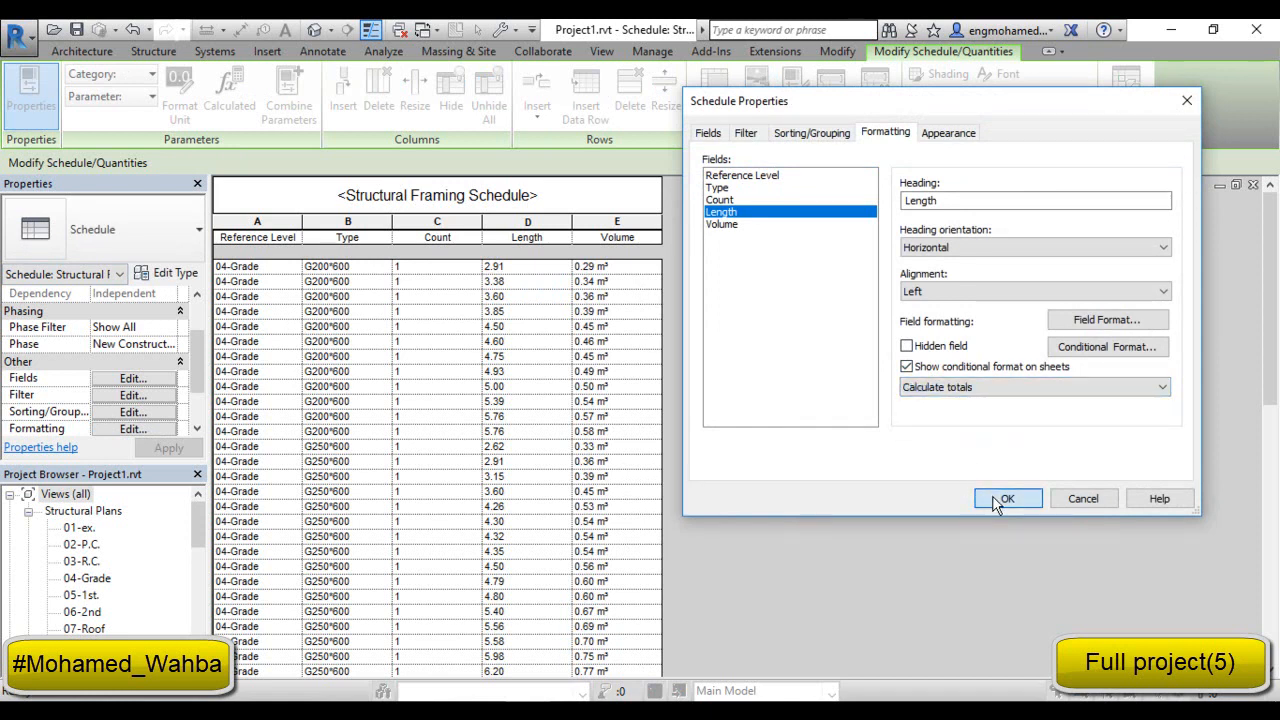
pyautogui.click(985, 497)
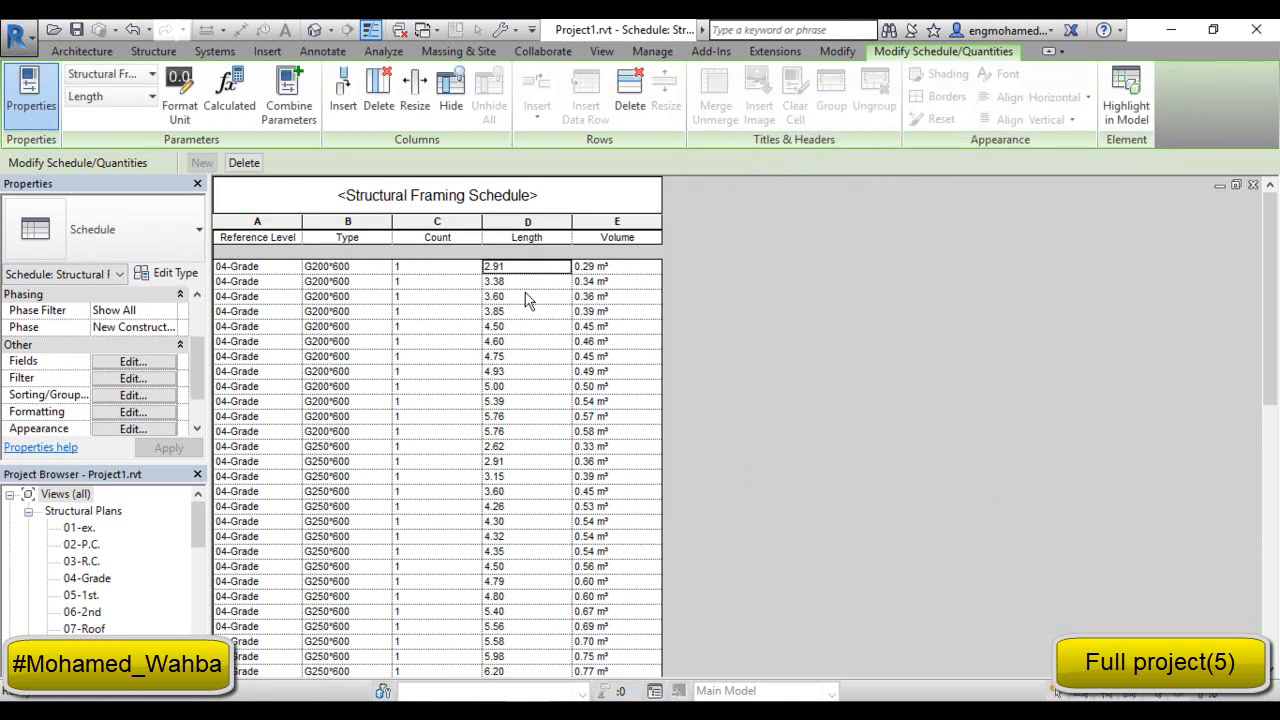
# Remove the Length field from the structural framing schedule.
pyautogui.click(134, 361)
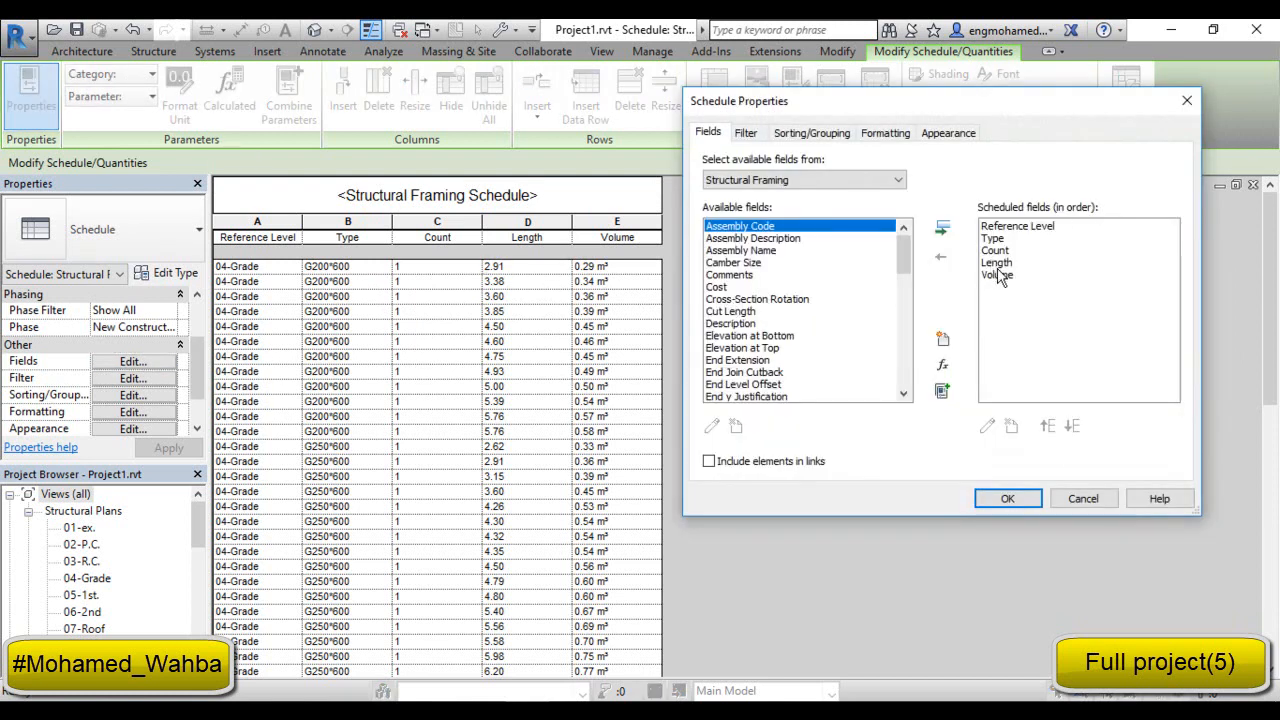
pyautogui.click(999, 264)
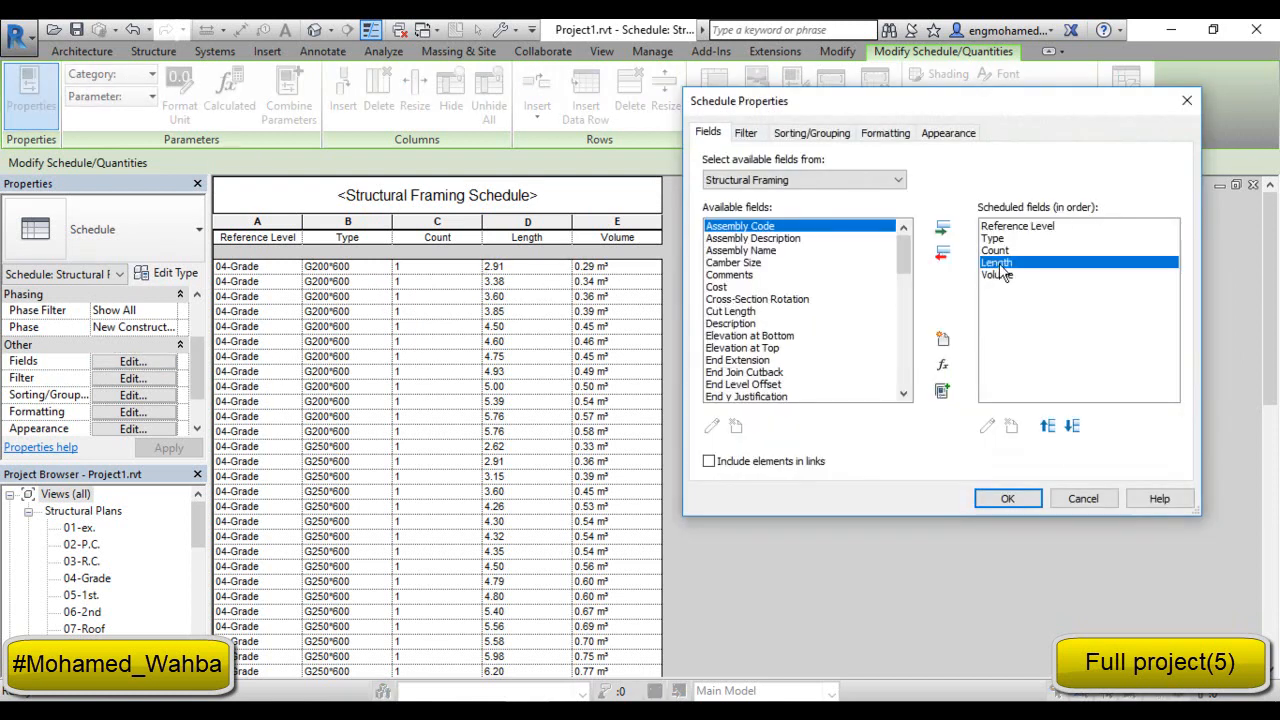
pyautogui.click(943, 254)
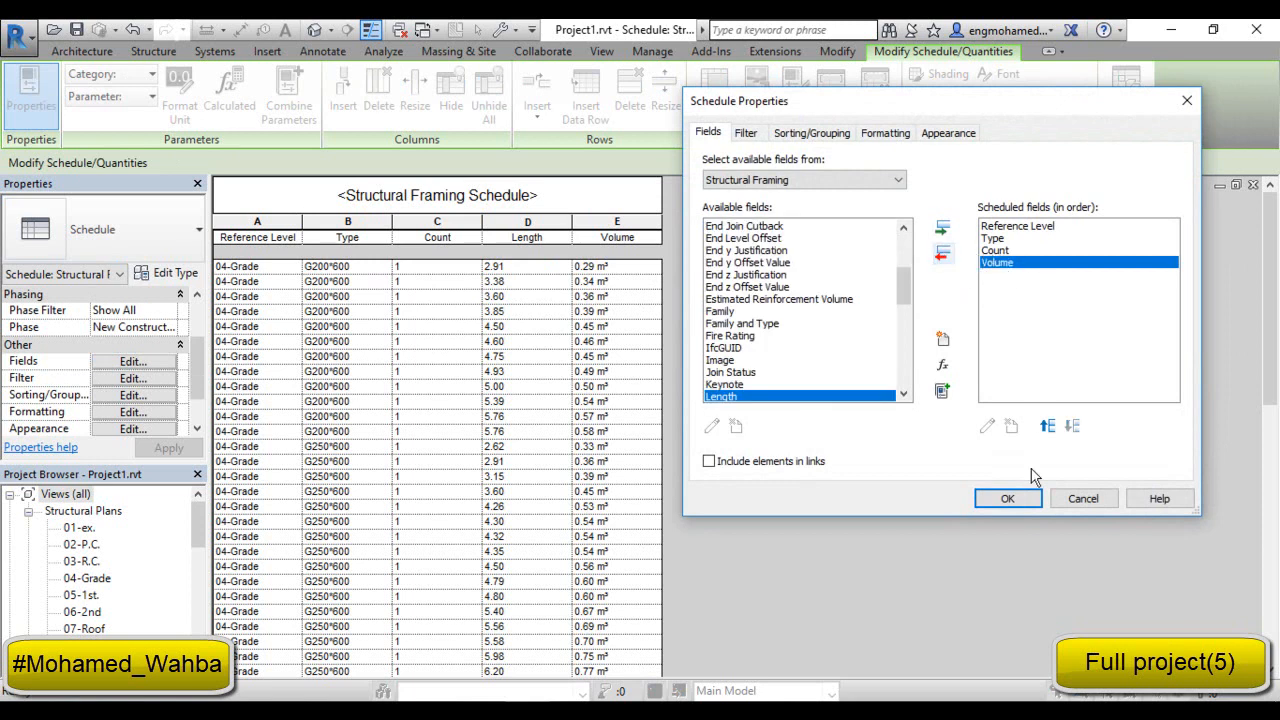
pyautogui.click(1008, 498)
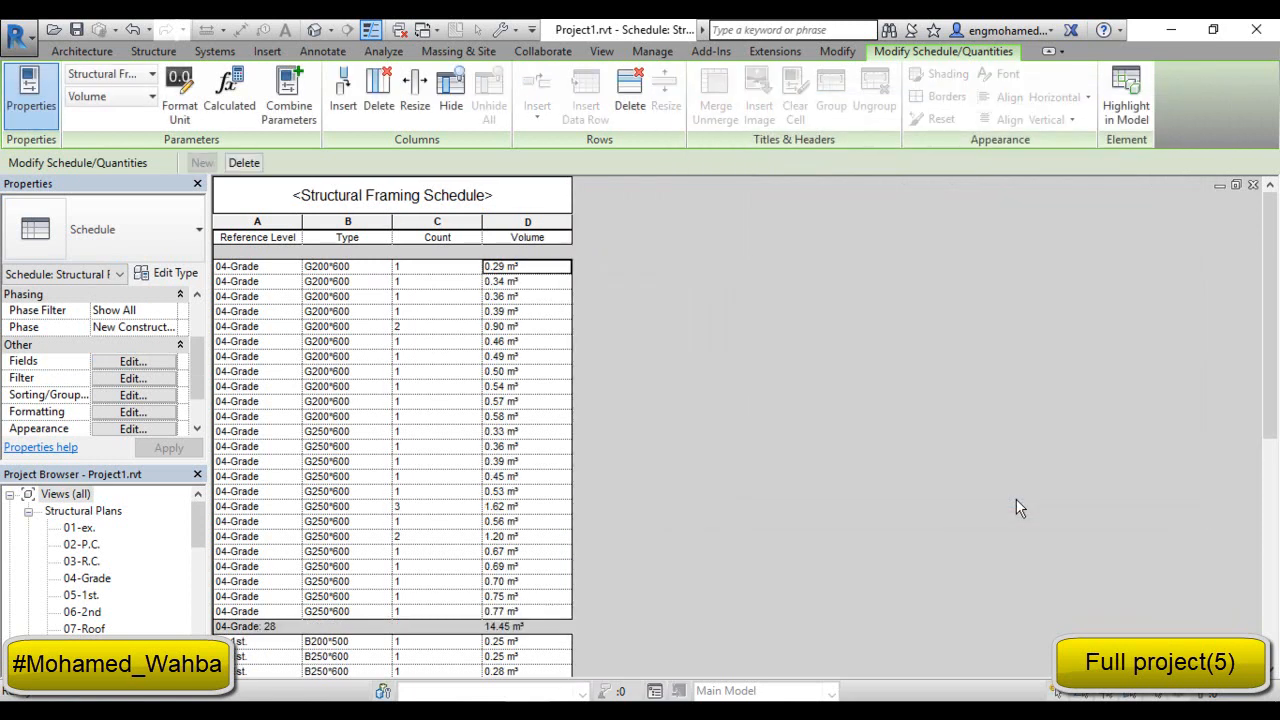
# Examine the counts and volumes of the grouped 04-Grade beam rows in the structural framing schedule.
pyautogui.click(409, 328)
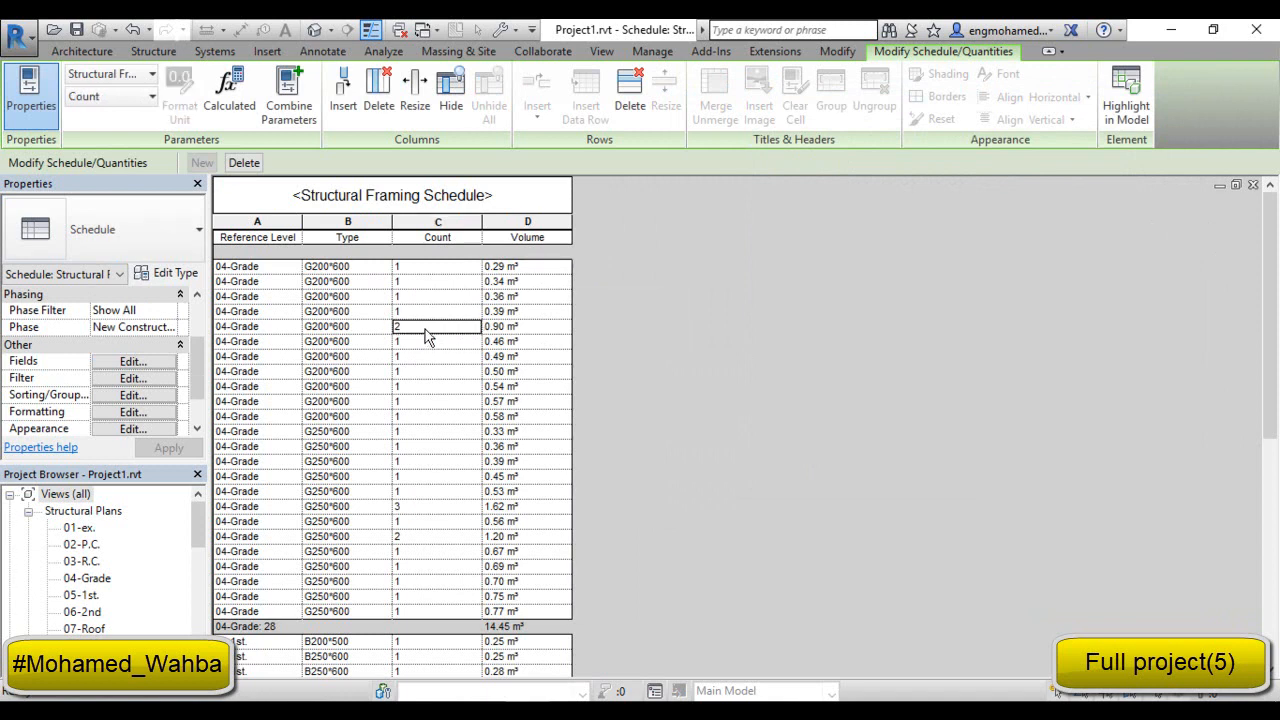
pyautogui.click(537, 332)
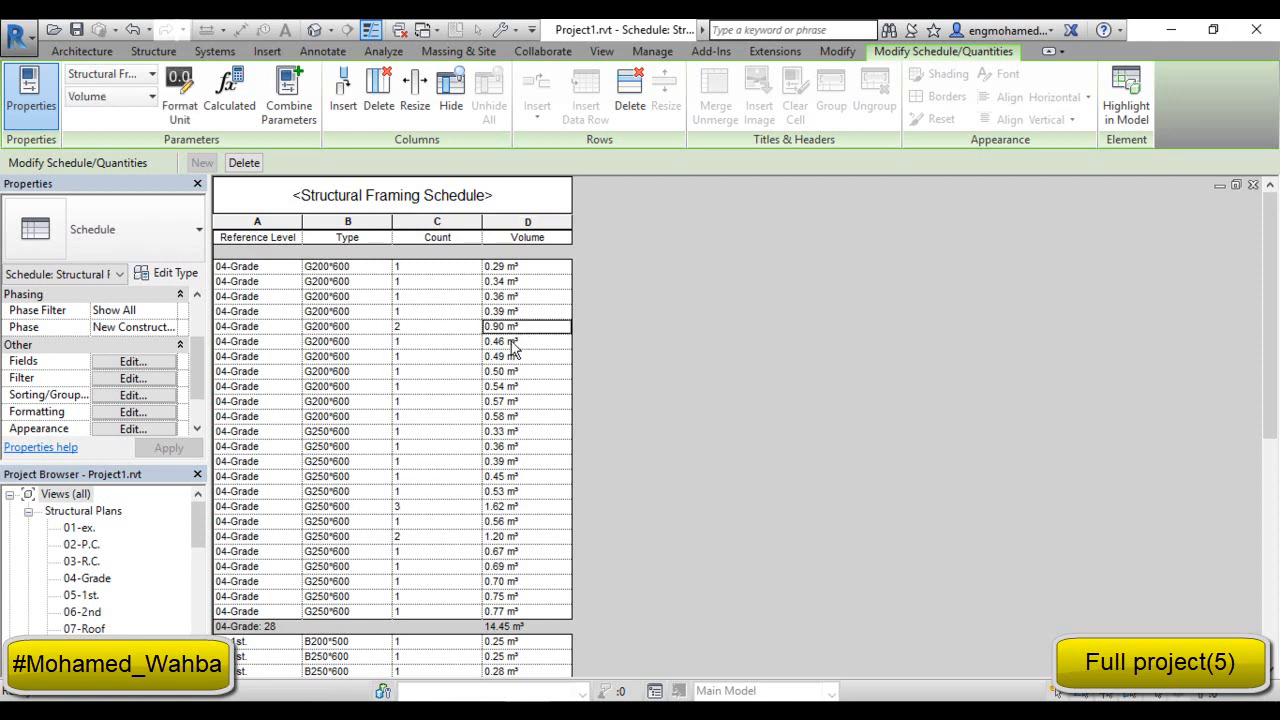
pyautogui.click(447, 505)
pyautogui.click(447, 538)
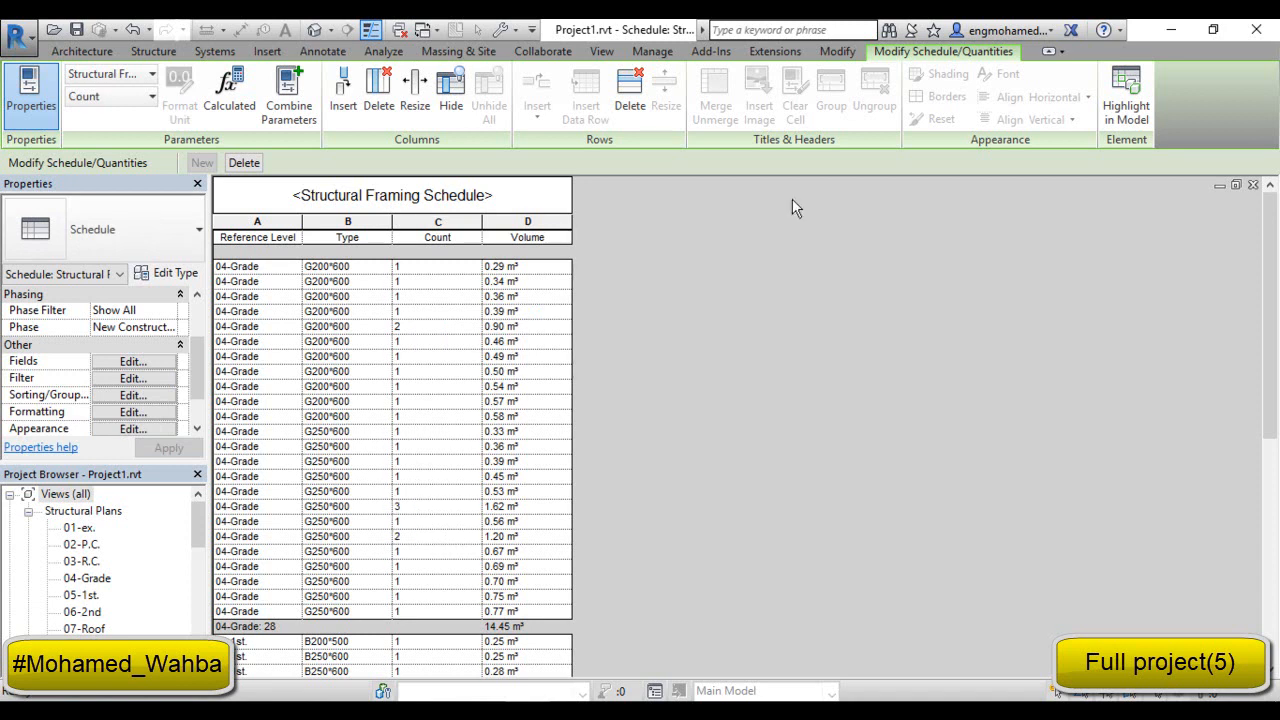
pyautogui.scroll(-10, 455, 336)
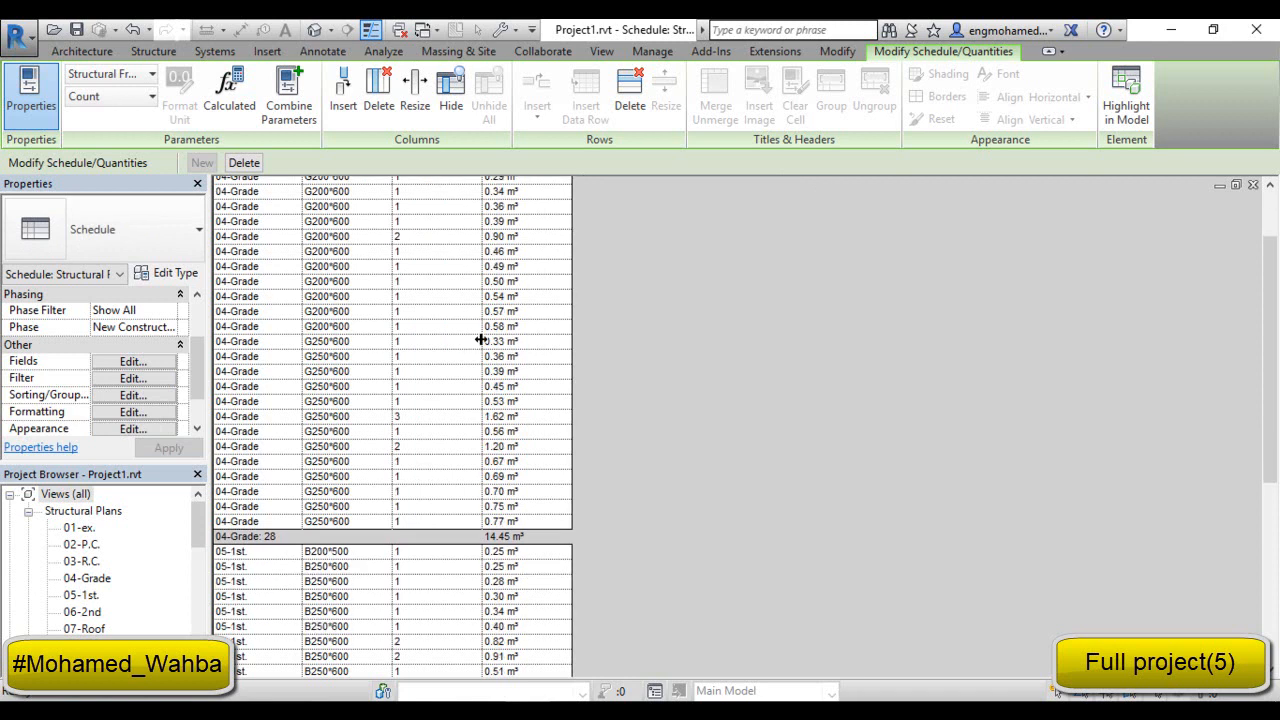
pyautogui.scroll(10, 484, 386)
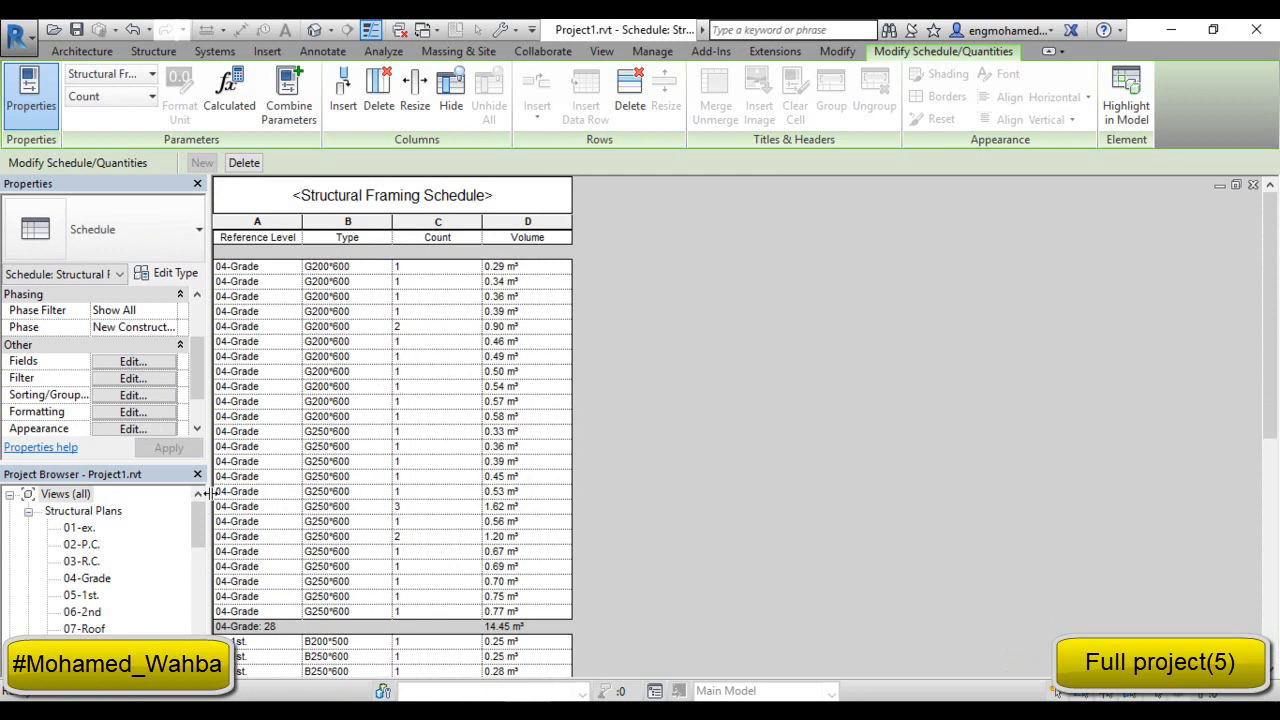
# Rename the structural framing schedule as "Structural Framing (Grade beams)".
pyautogui.scroll(-2, 78, 611)
pyautogui.scroll(-6, 78, 611)
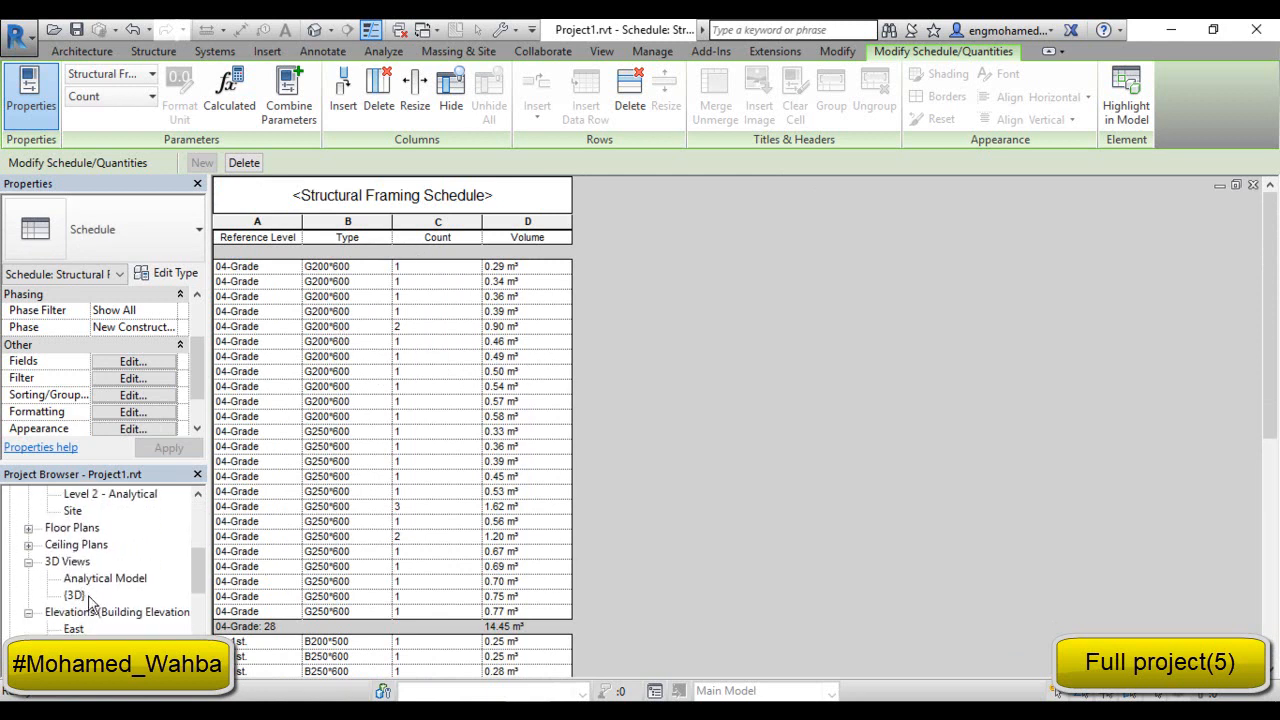
pyautogui.scroll(-1, 83, 607)
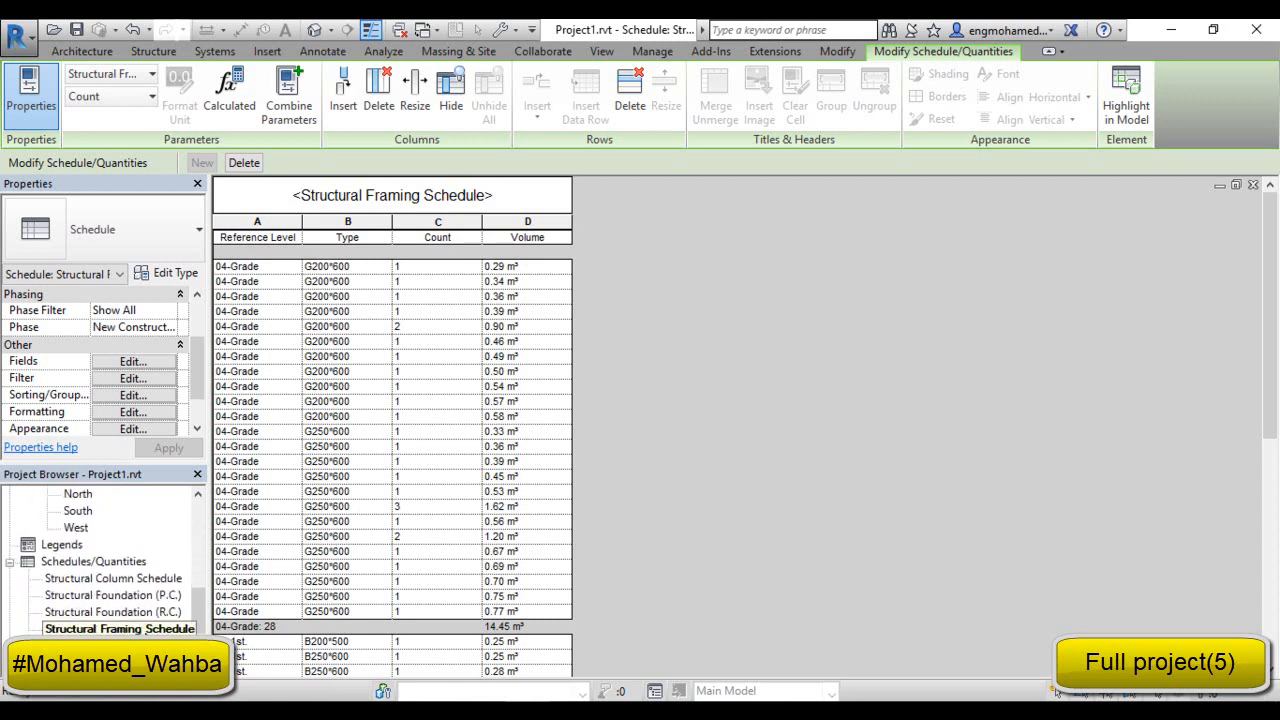
pyautogui.rightClick(147, 628)
pyautogui.moveTo(291, 391)
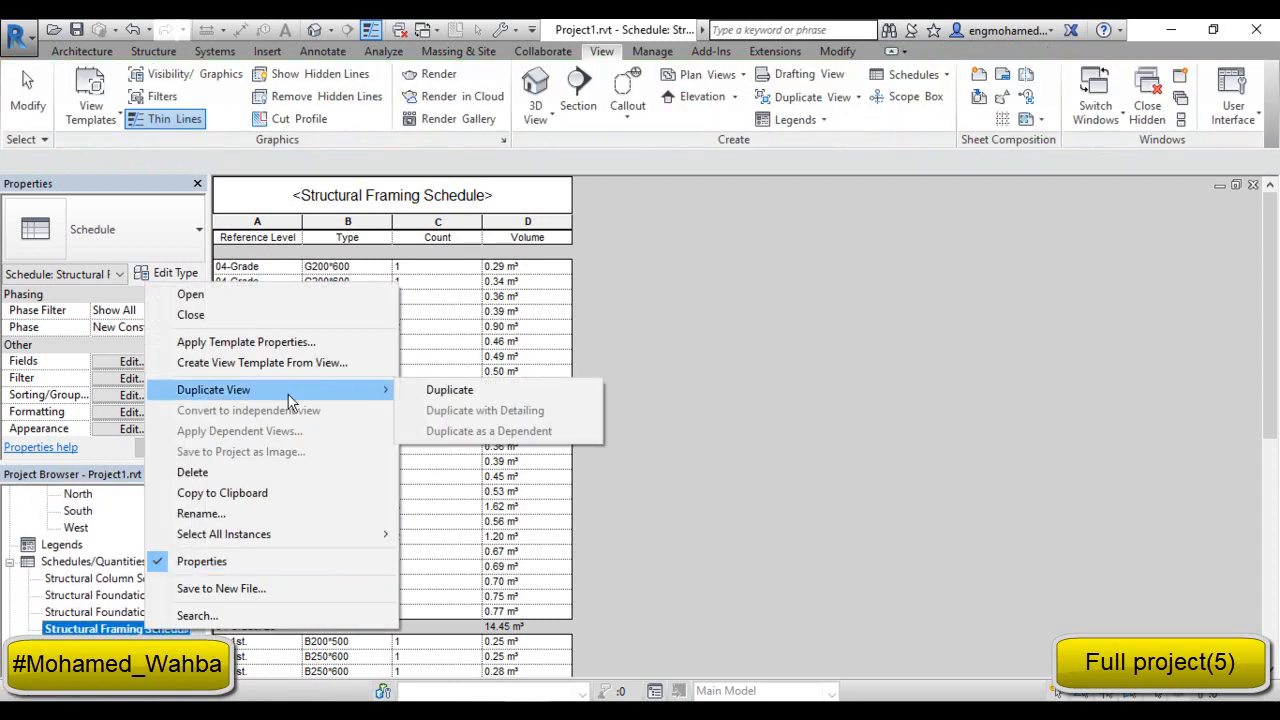
pyautogui.click(297, 517)
pyautogui.click(585, 218)
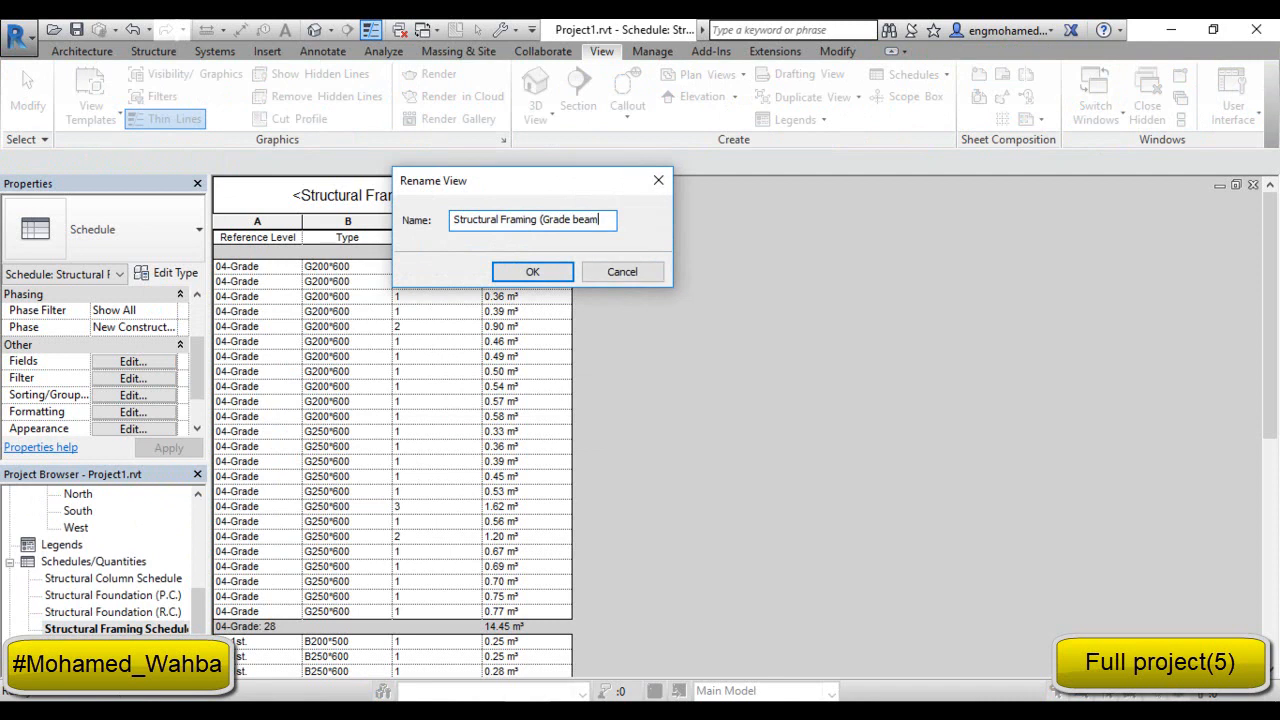
pyautogui.click(531, 273)
# Duplicate the Structural Framing (Grade beams) schedule.
pyautogui.rightClick(165, 633)
pyautogui.moveTo(254, 389)
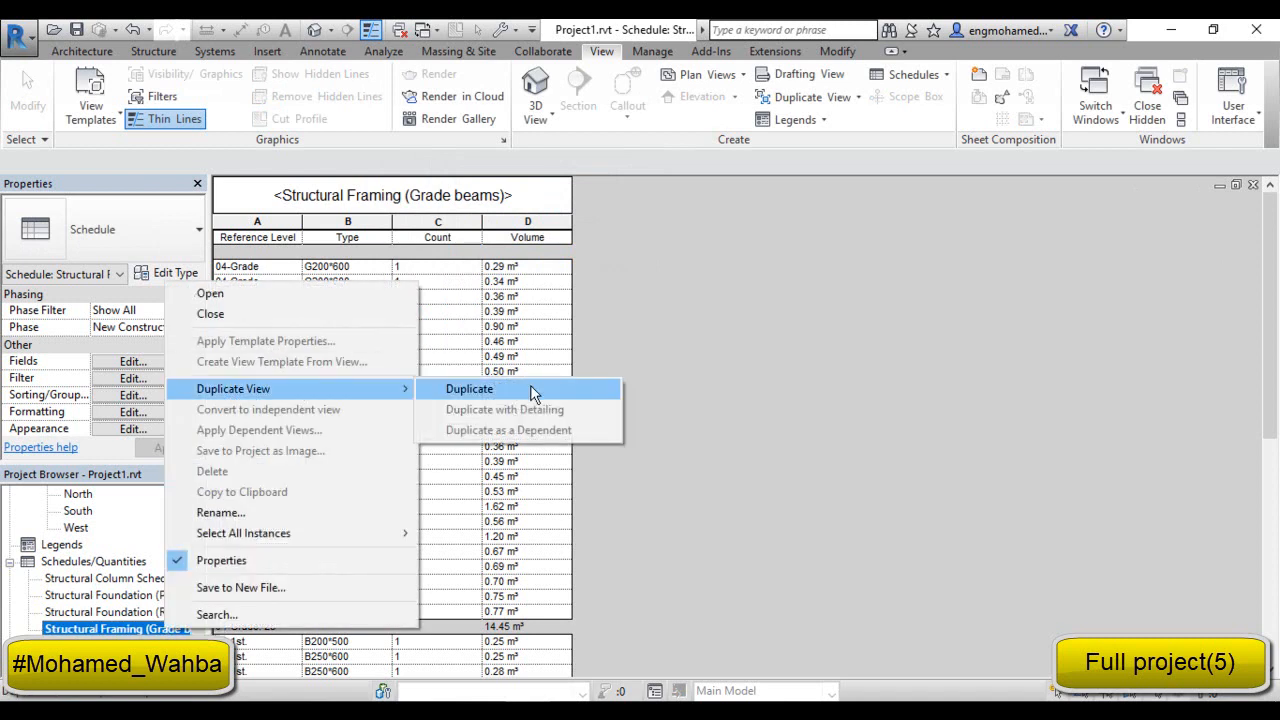
pyautogui.click(531, 391)
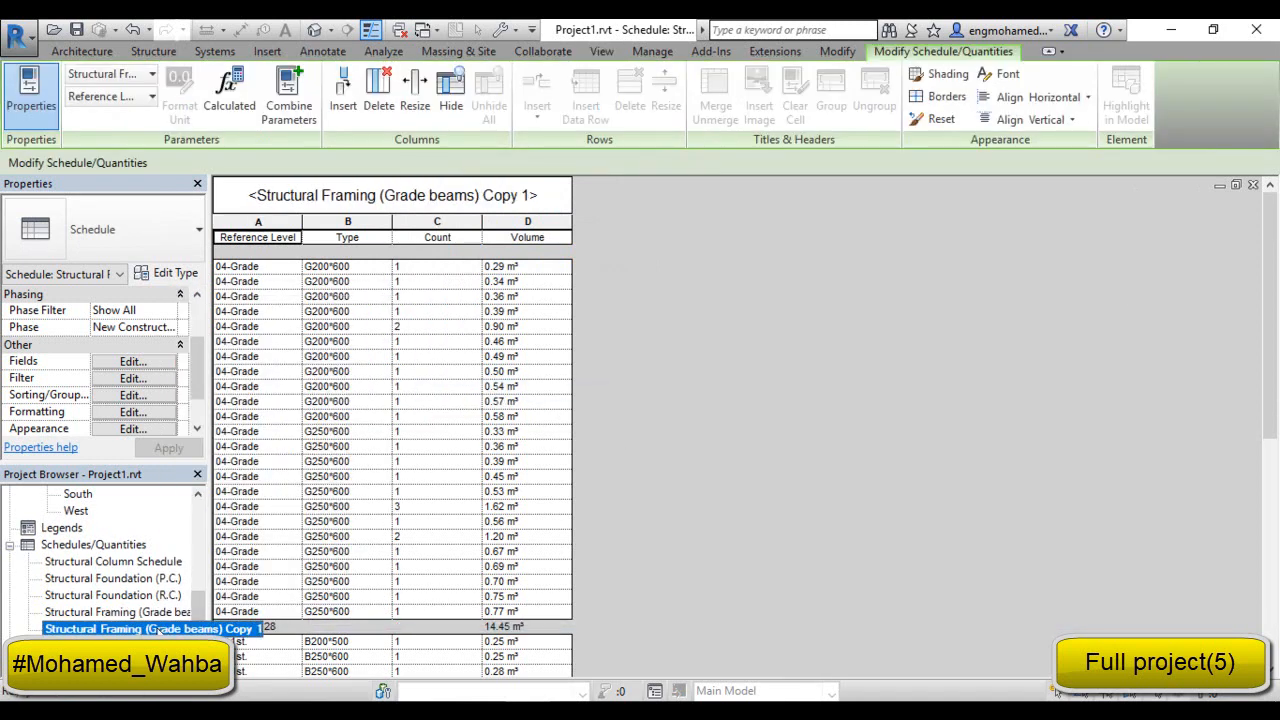
# Rename the duplicated schedule as "Structural Framing (beams)".
pyautogui.rightClick(158, 631)
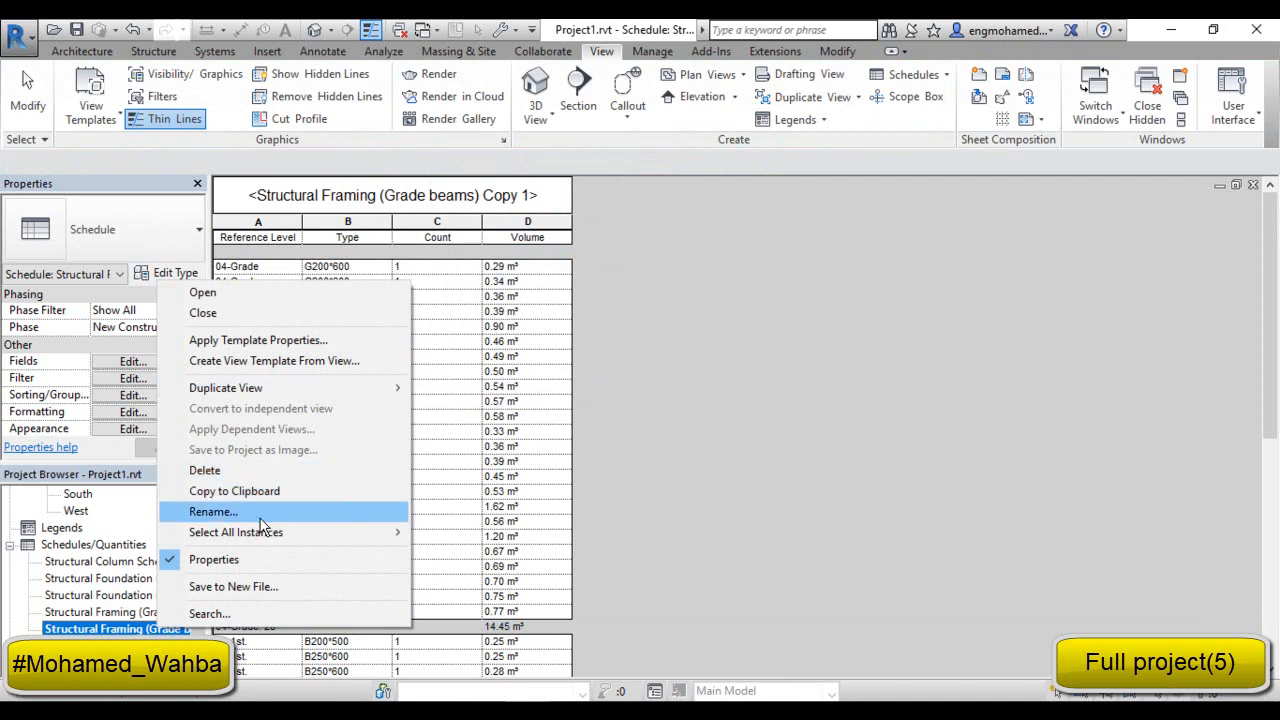
pyautogui.click(222, 512)
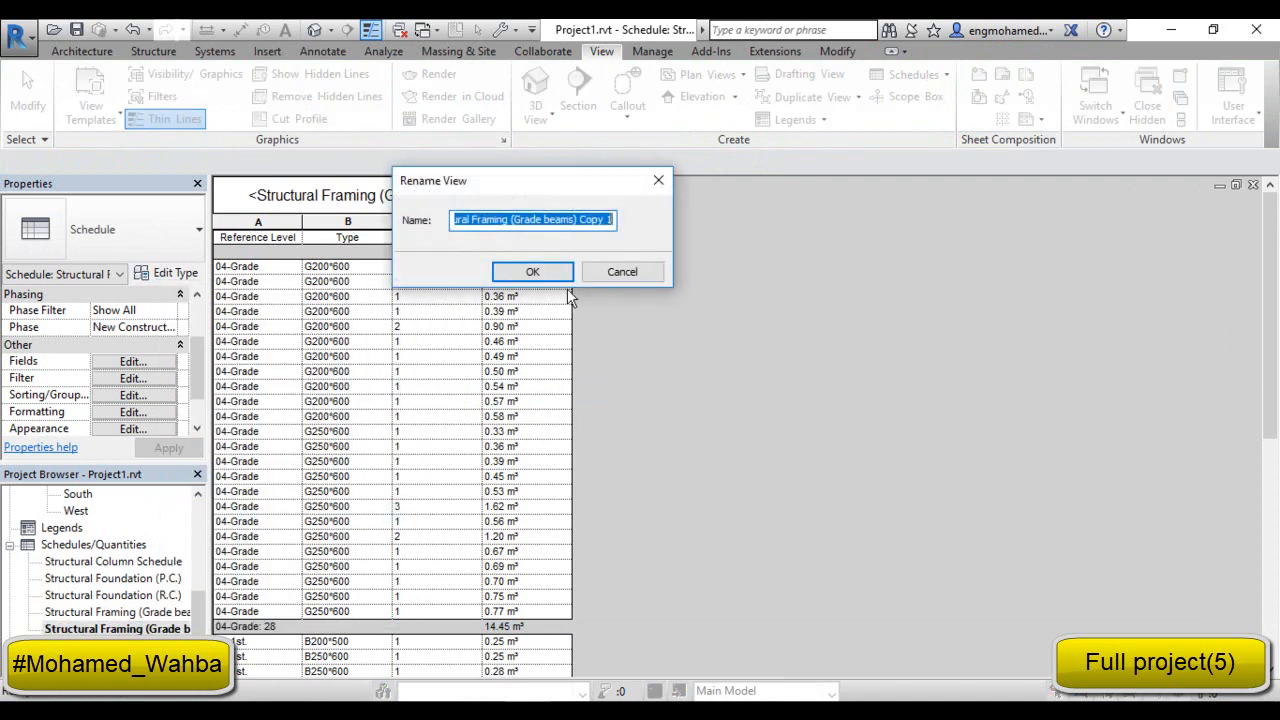
pyautogui.click(520, 214)
pyautogui.press('Delete')
pyautogui.press('Delete')
pyautogui.press('Delete')
pyautogui.press('Delete')
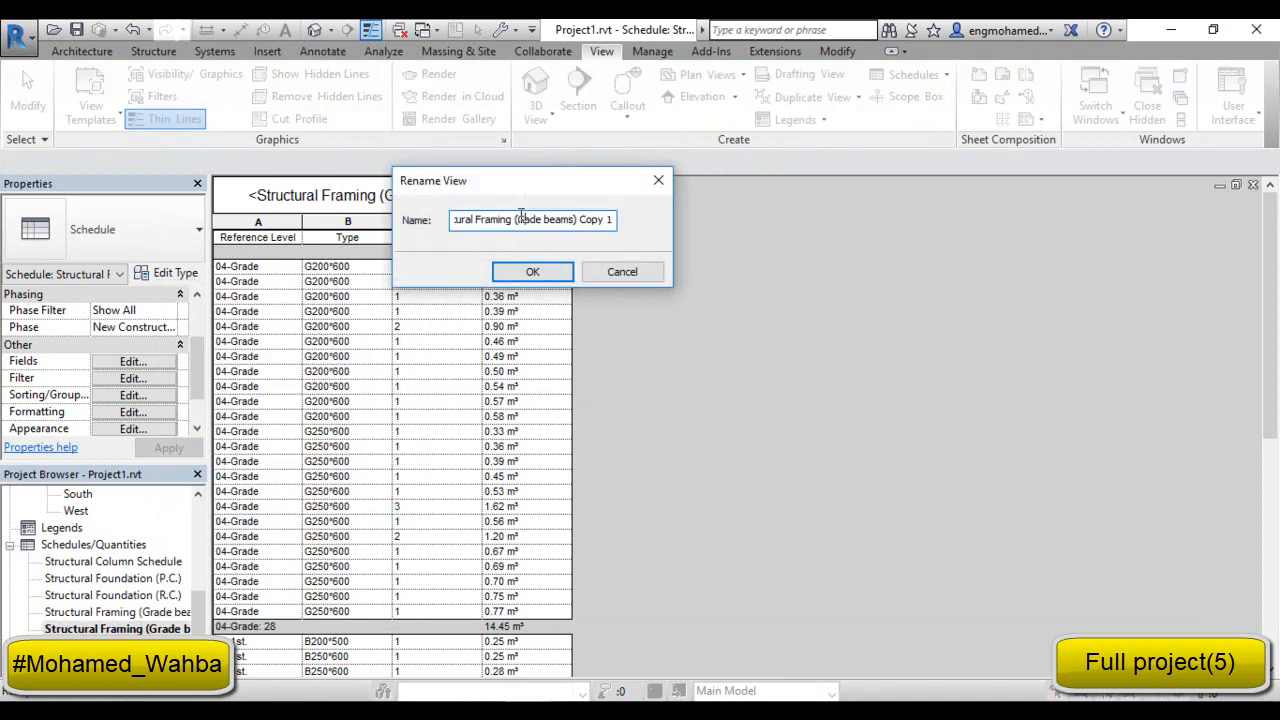
pyautogui.press('Delete')
pyautogui.press('Delete')
pyautogui.press('Delete')
pyautogui.press('Delete')
pyautogui.press('Delete')
pyautogui.click(553, 275)
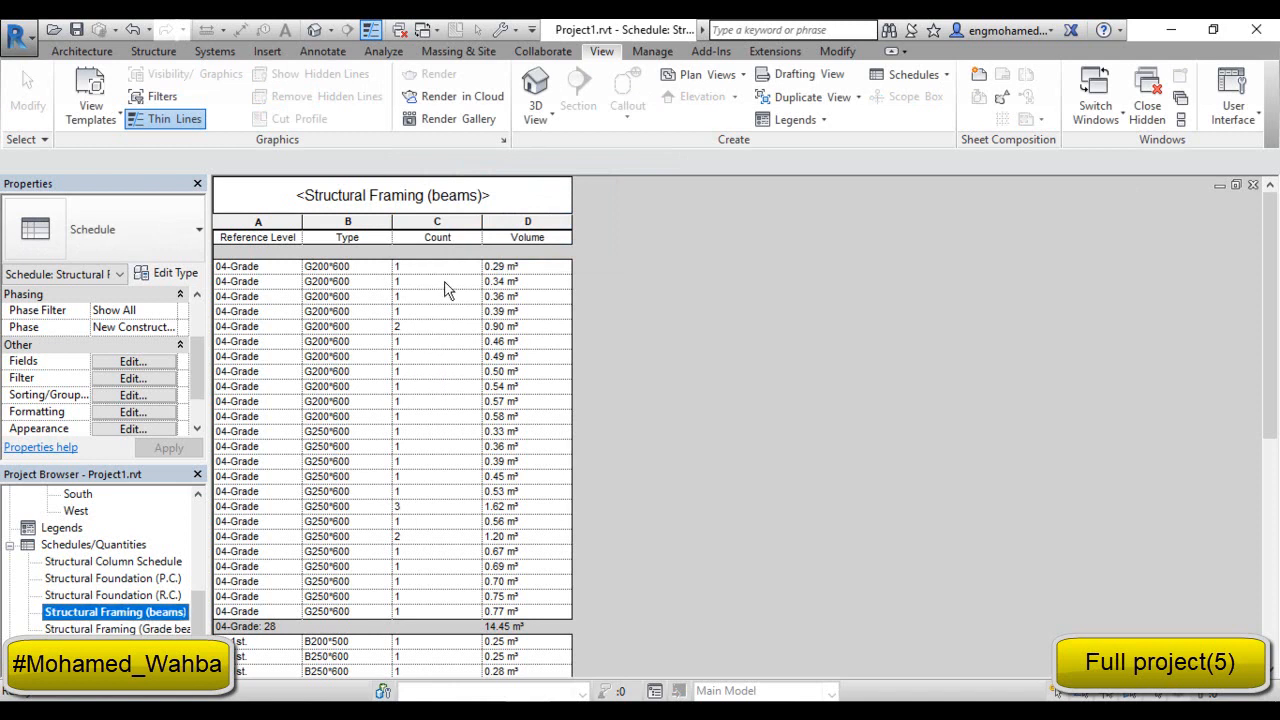
# Filter the Structural Framing (beams) schedule by Reference Level does not equal 04-Grade and review the remaining rows.
pyautogui.click(146, 379)
pyautogui.click(856, 170)
pyautogui.click(845, 193)
pyautogui.click(1083, 163)
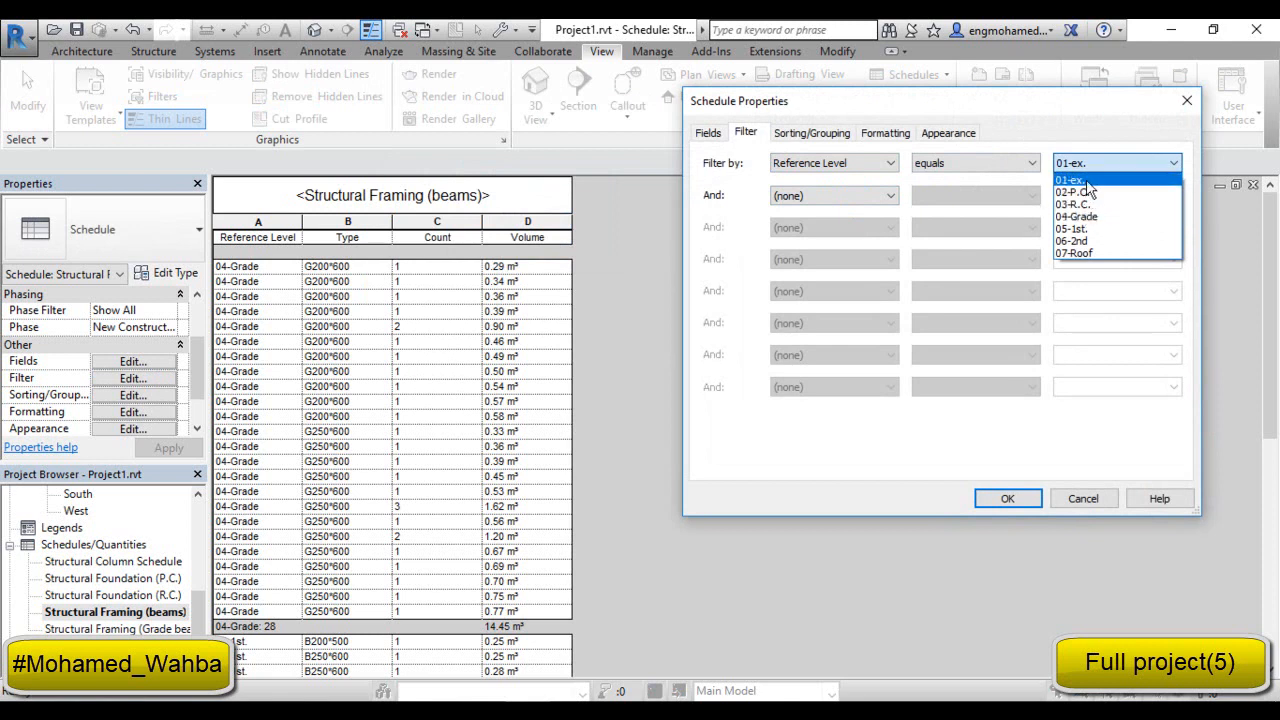
pyautogui.click(1075, 180)
pyautogui.click(1009, 160)
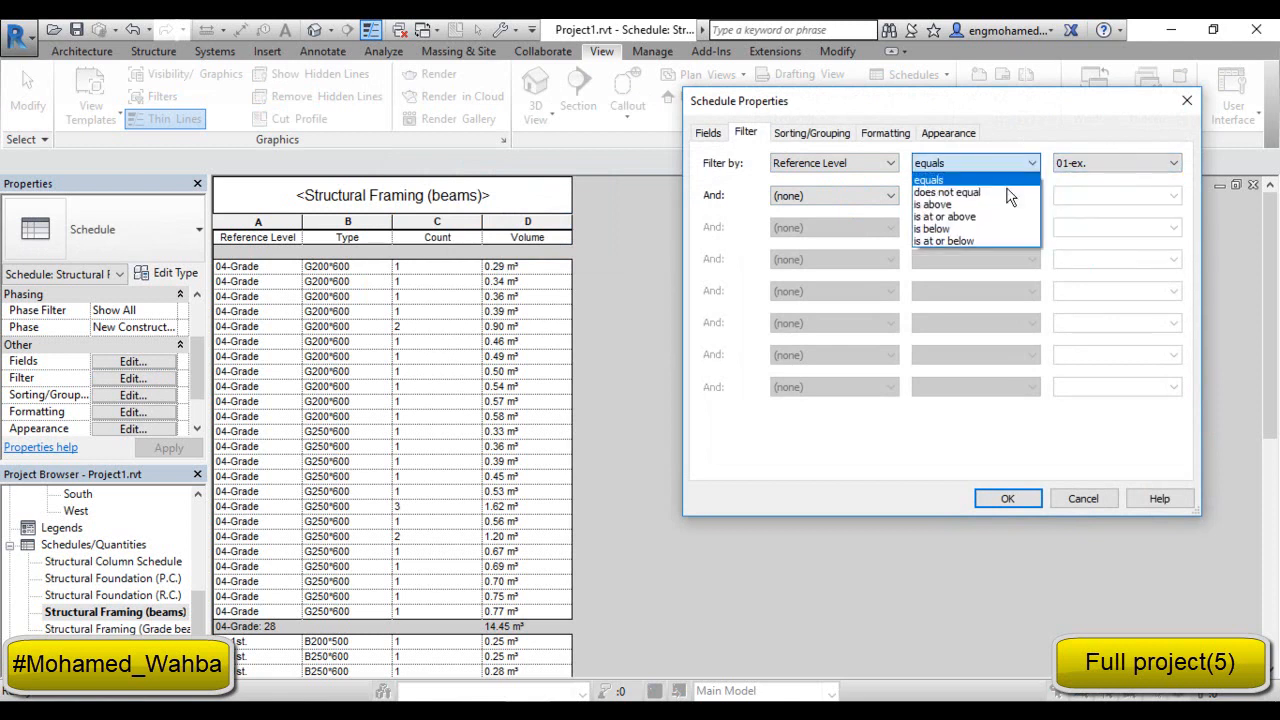
pyautogui.click(960, 192)
pyautogui.click(1100, 165)
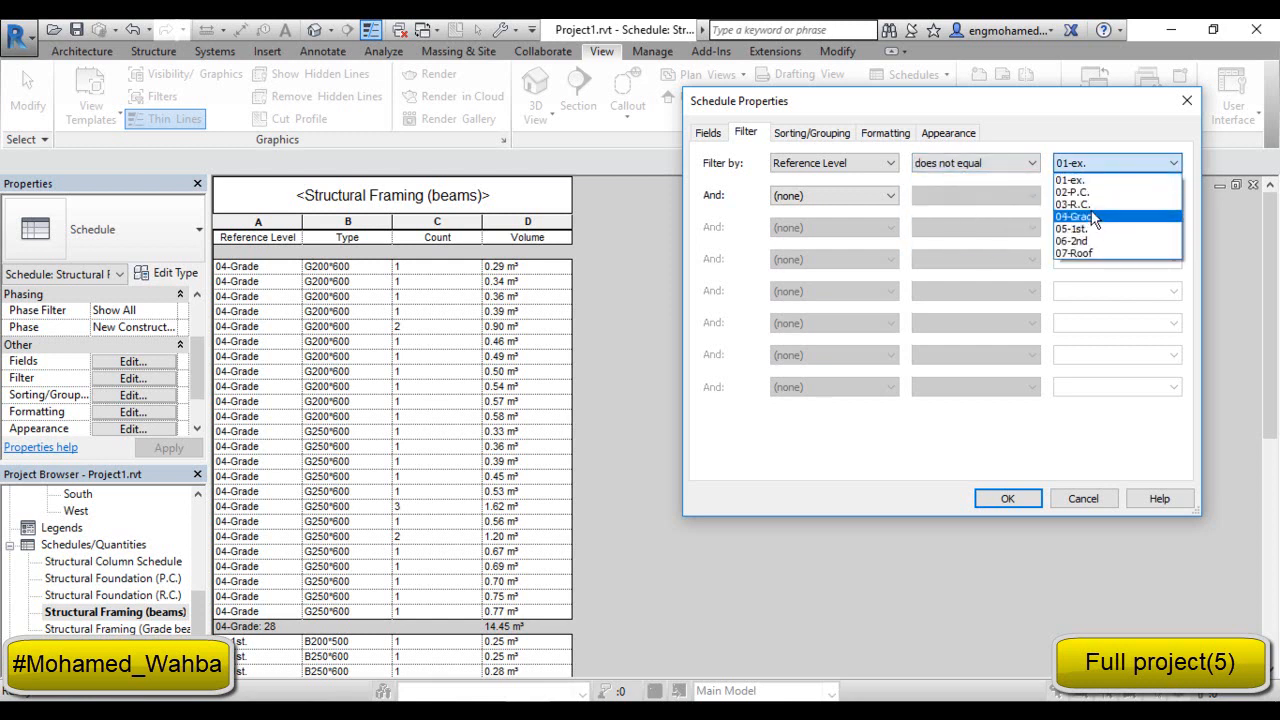
pyautogui.click(1093, 218)
pyautogui.click(1021, 503)
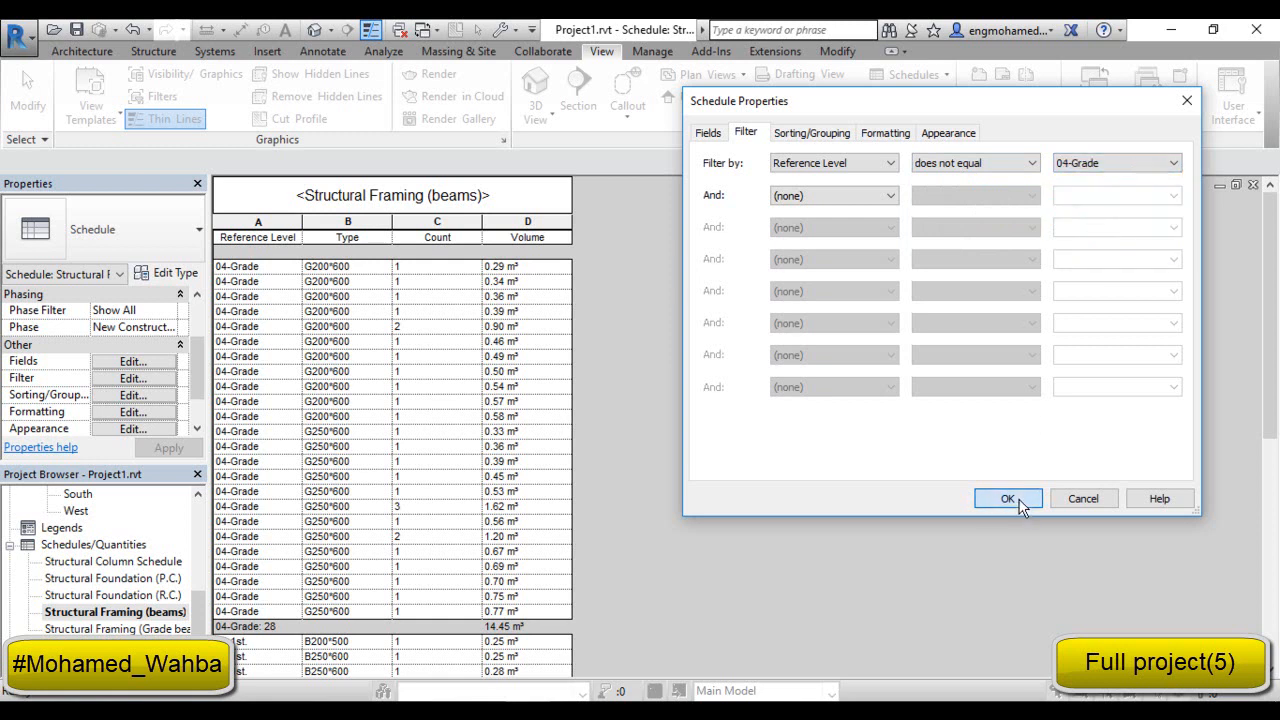
pyautogui.scroll(-3, 536, 320)
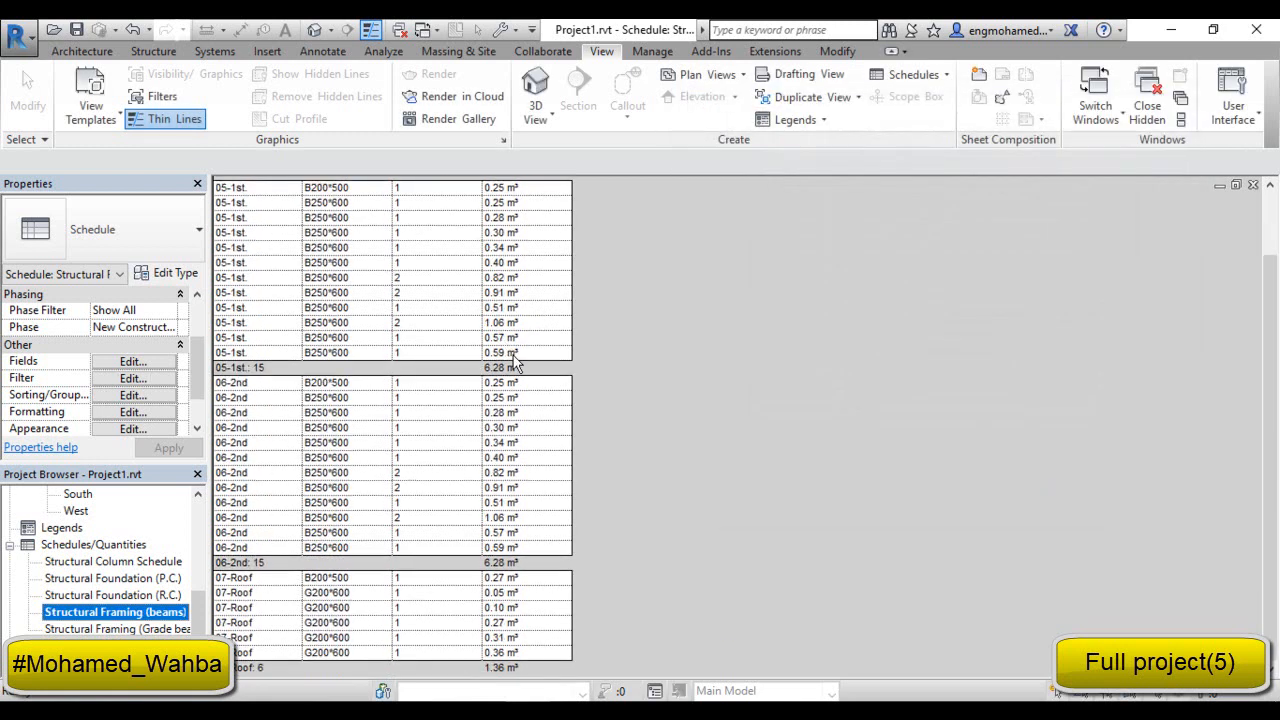
pyautogui.scroll(3, 537, 398)
pyautogui.scroll(-3, 540, 340)
pyautogui.scroll(3, 478, 341)
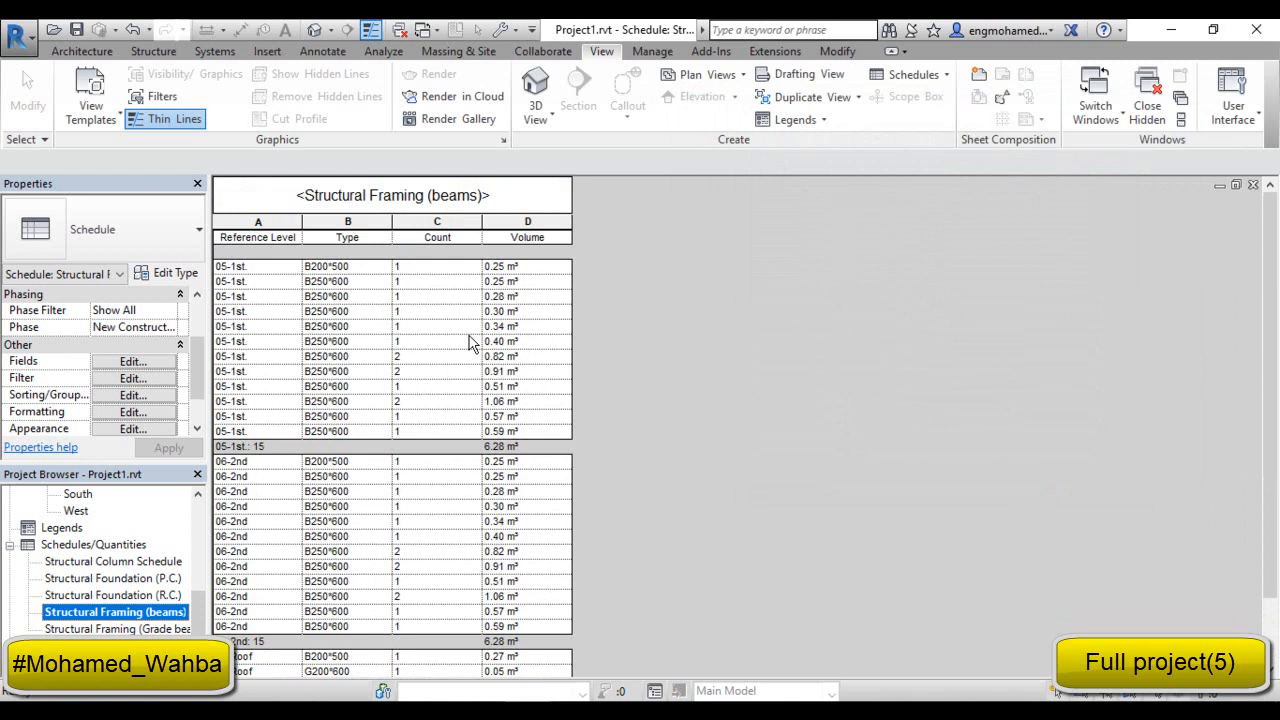
# Open the Structural Framing (Grade beams) schedule and filter it by Reference Level equals 04-Grade.
pyautogui.doubleClick(160, 629)
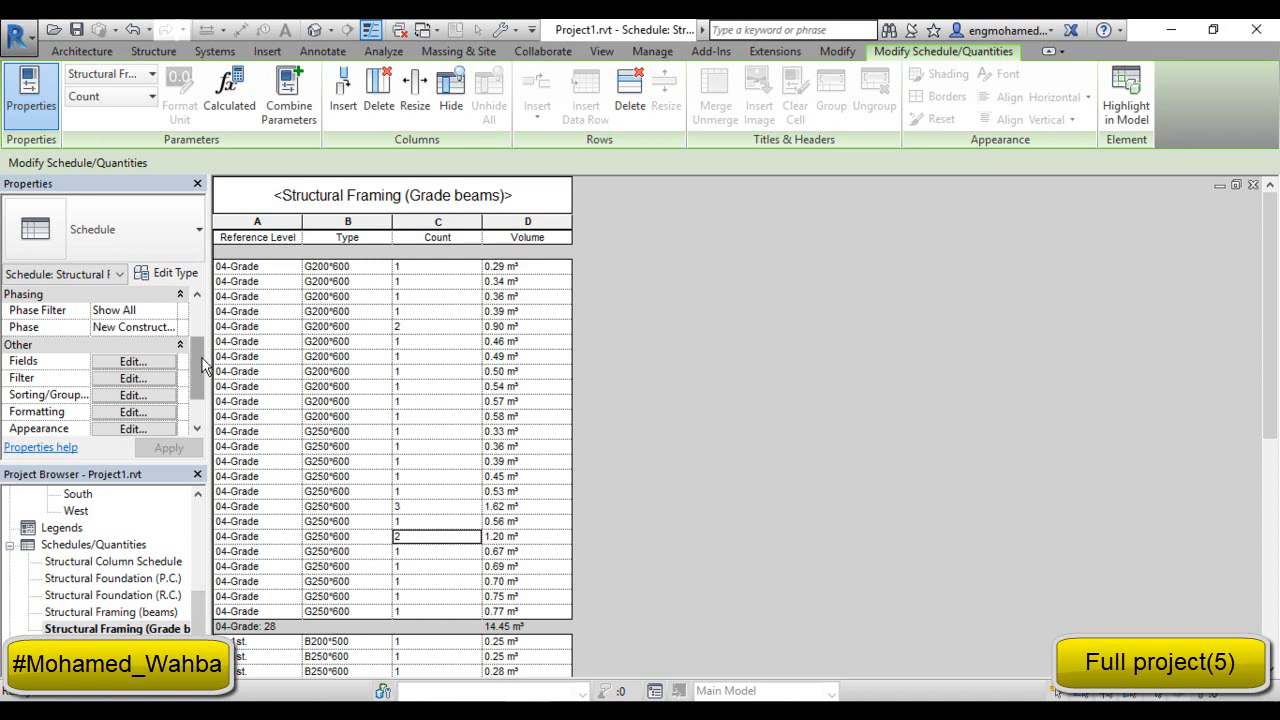
pyautogui.moveTo(203, 366); pyautogui.dragTo(203, 380)
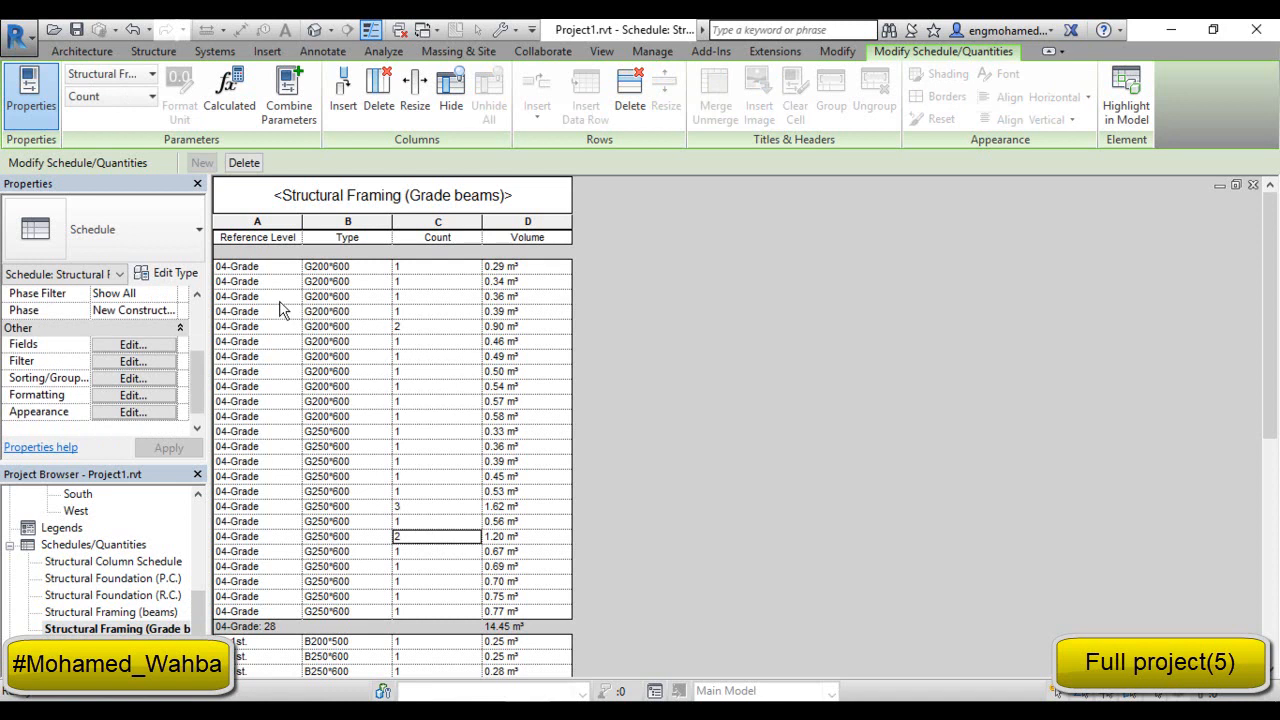
pyautogui.click(145, 362)
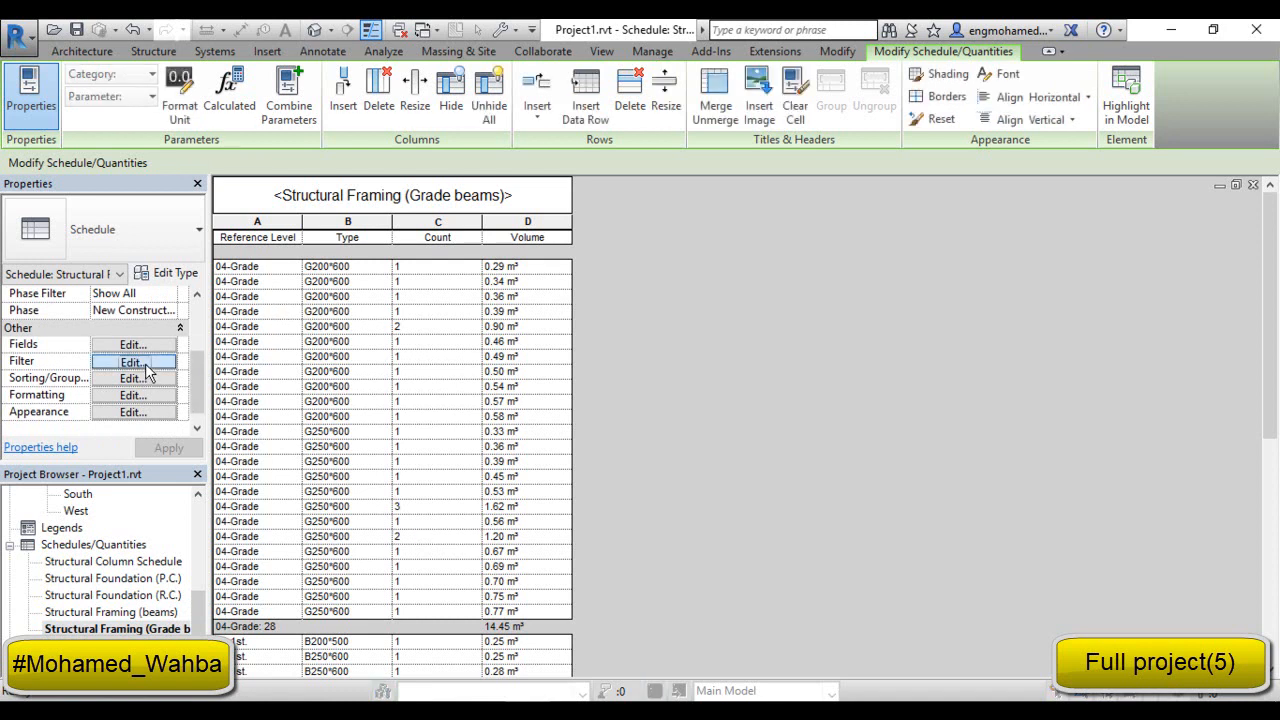
pyautogui.click(828, 163)
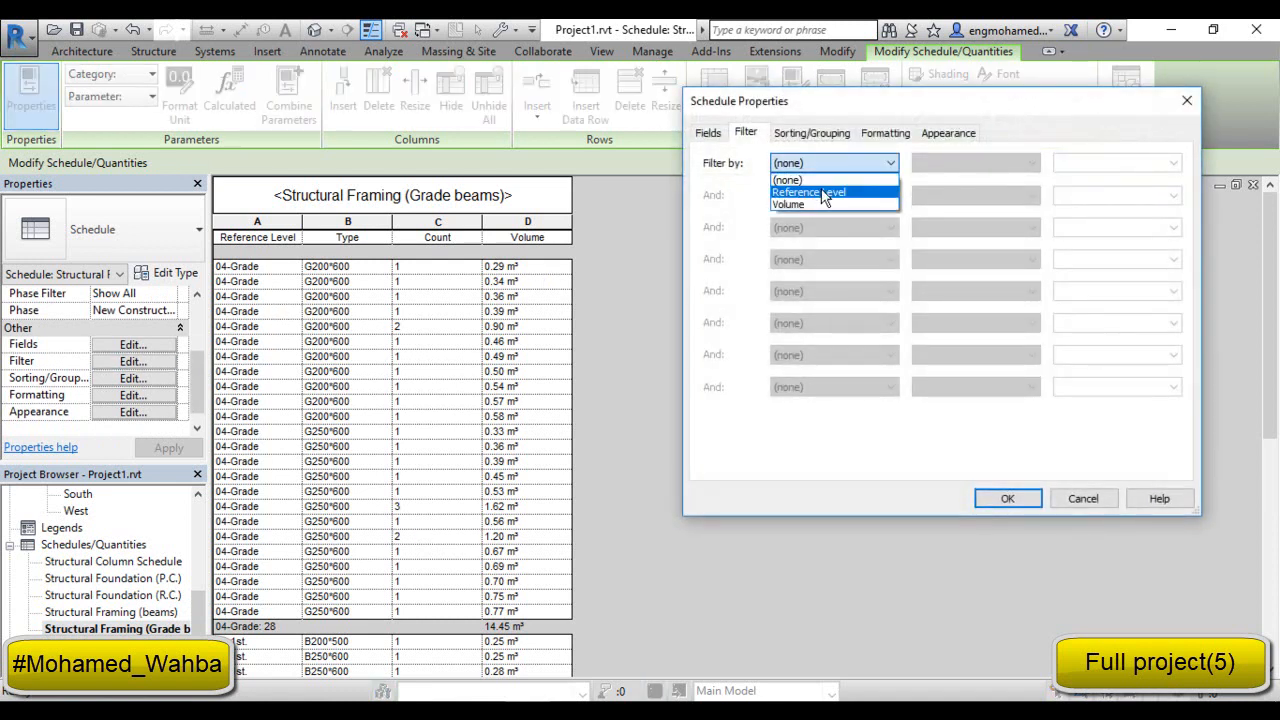
pyautogui.click(823, 192)
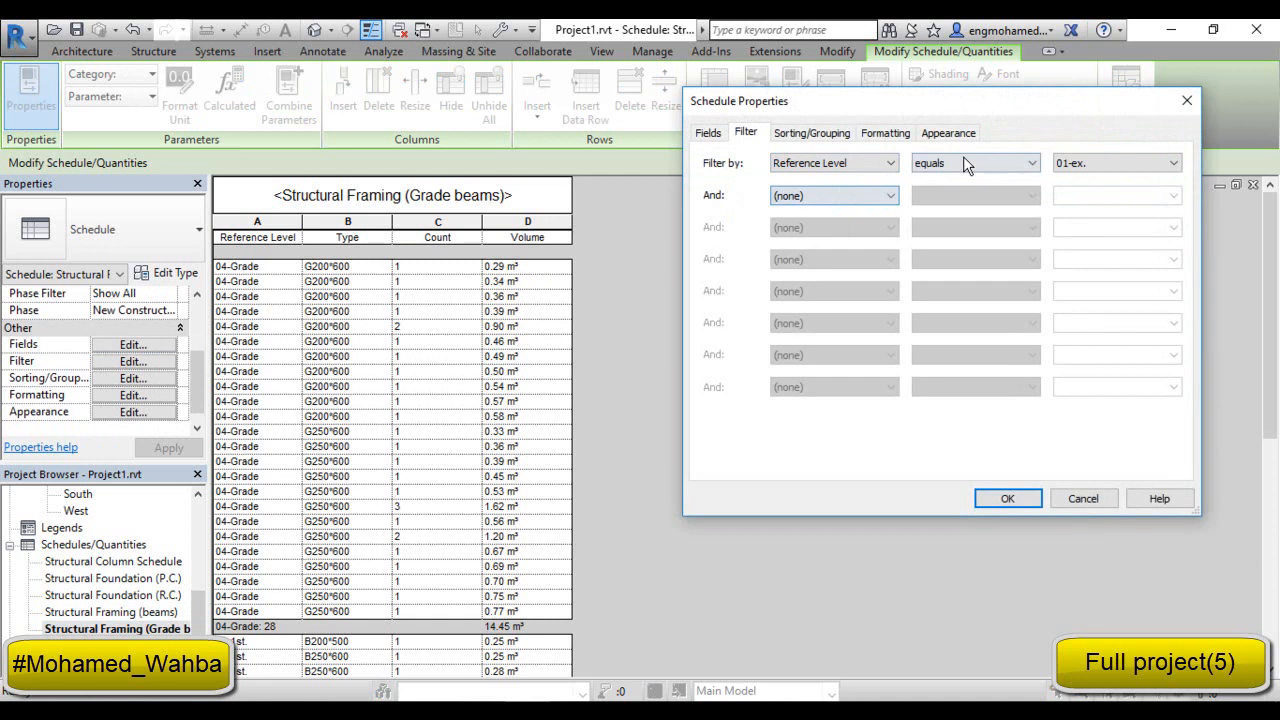
pyautogui.click(1071, 163)
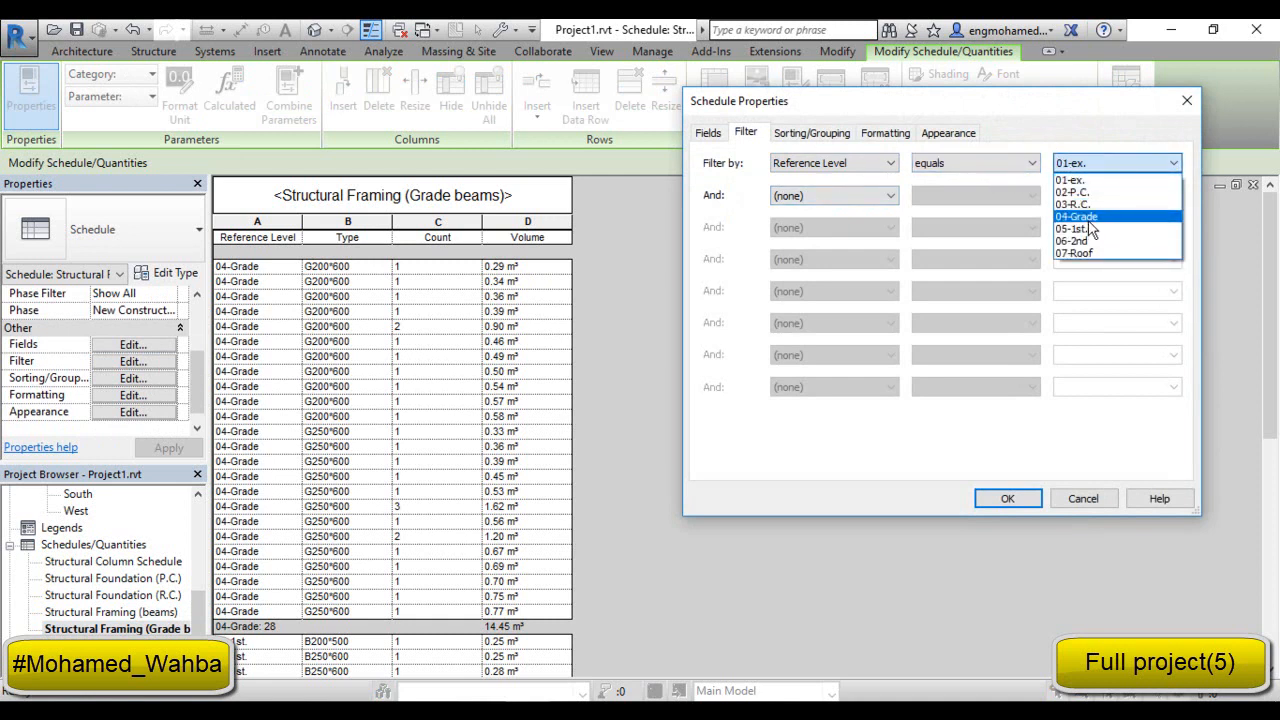
pyautogui.click(1091, 218)
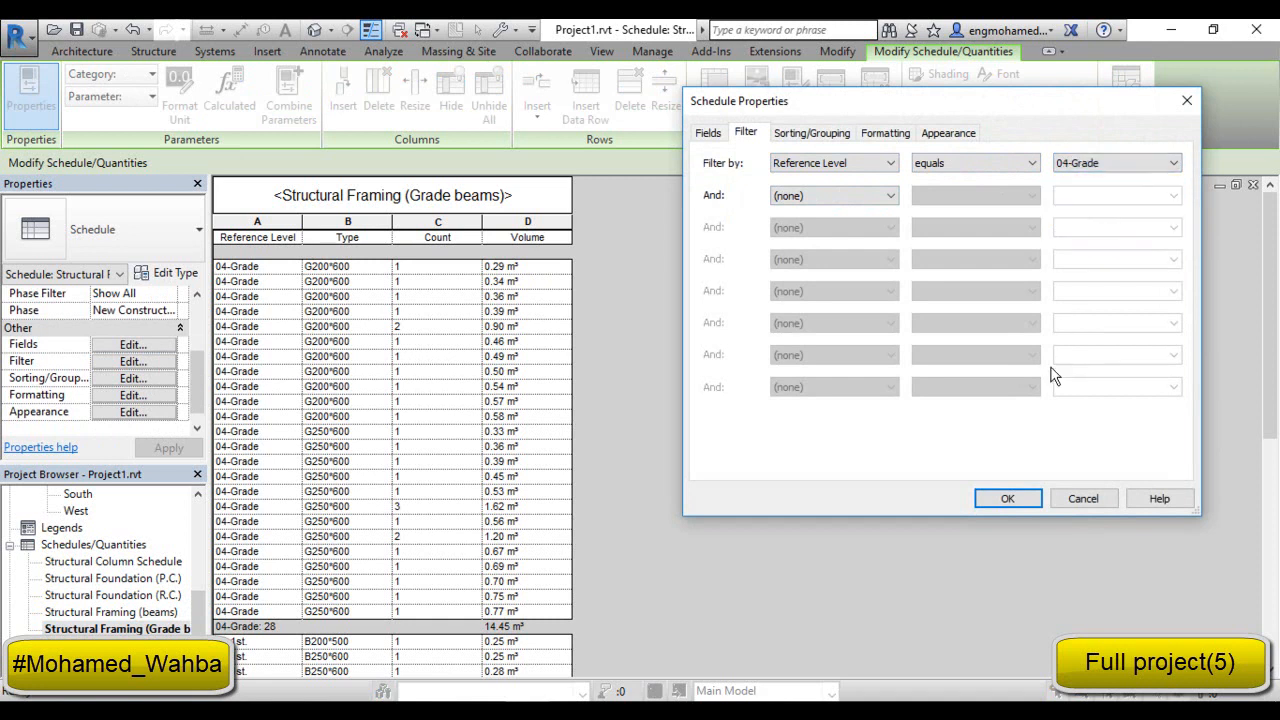
pyautogui.click(1008, 498)
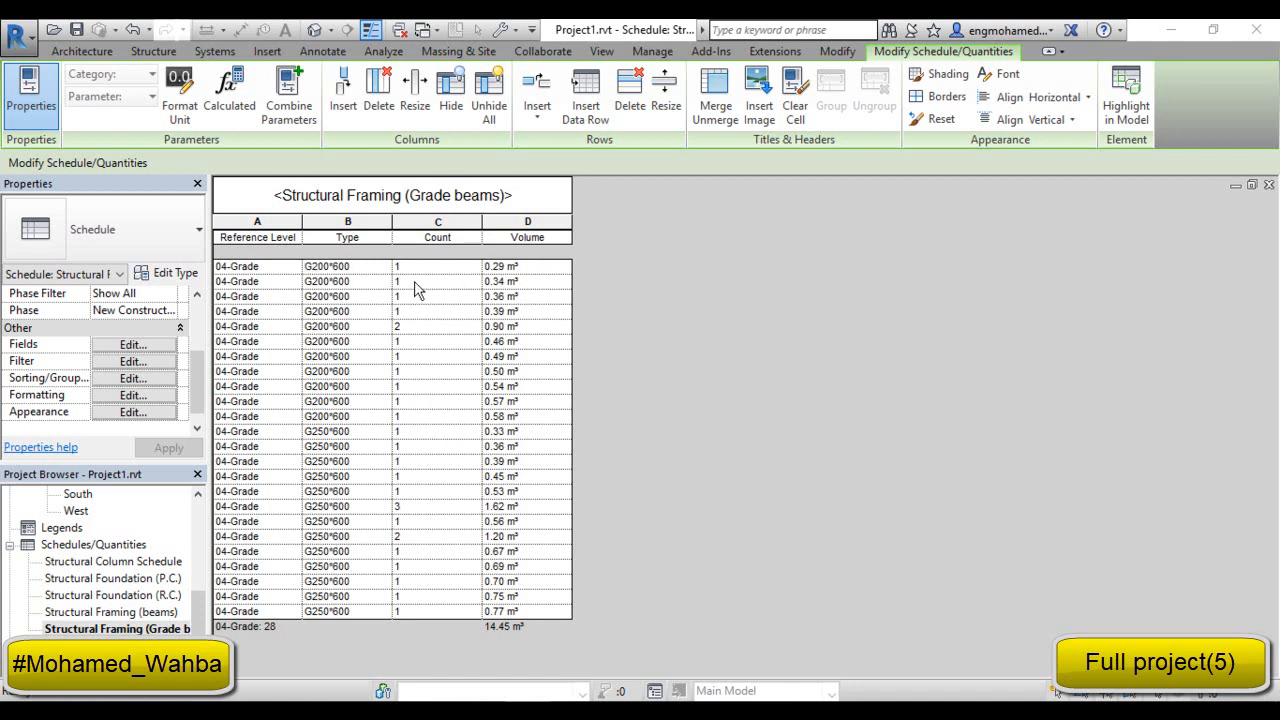
# Look through the available fields of the Structural Framing (Grade beams) schedule for beam width and depth parameters.
pyautogui.click(134, 344)
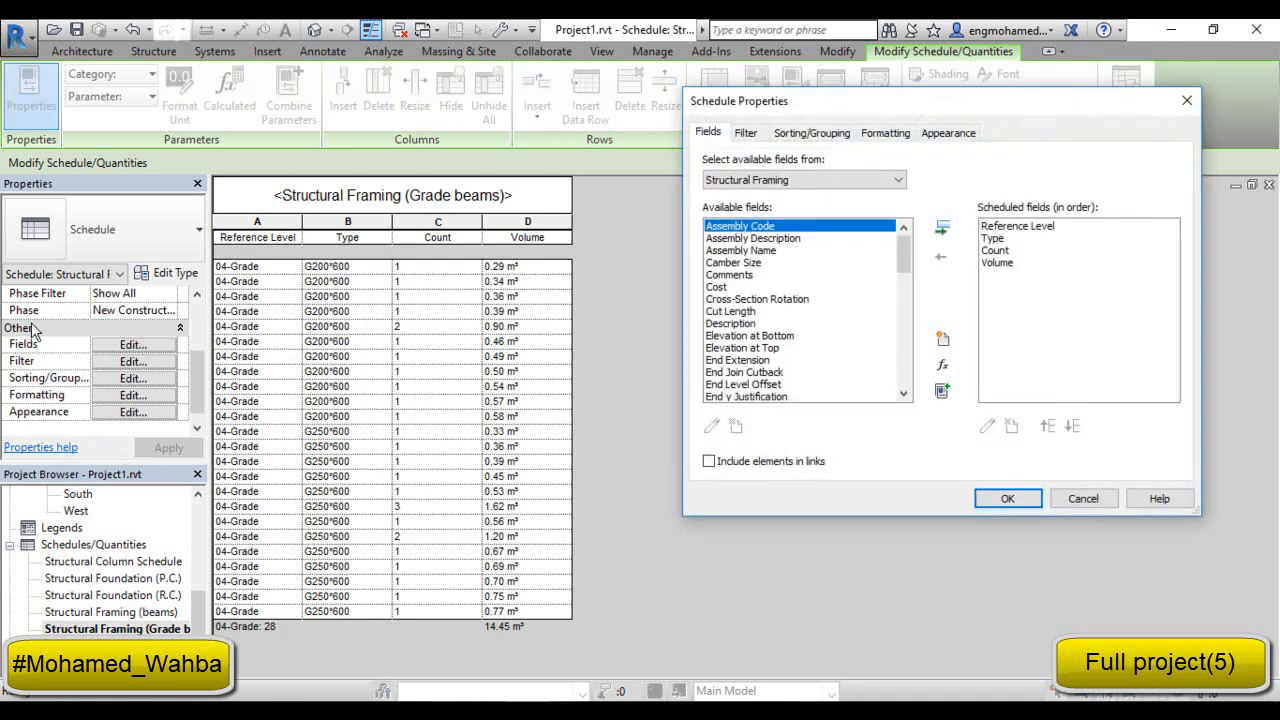
pyautogui.moveTo(903, 252)
pyautogui.mouseDown()
pyautogui.moveTo(905, 274)
pyautogui.moveTo(905, 235)
pyautogui.mouseUp()
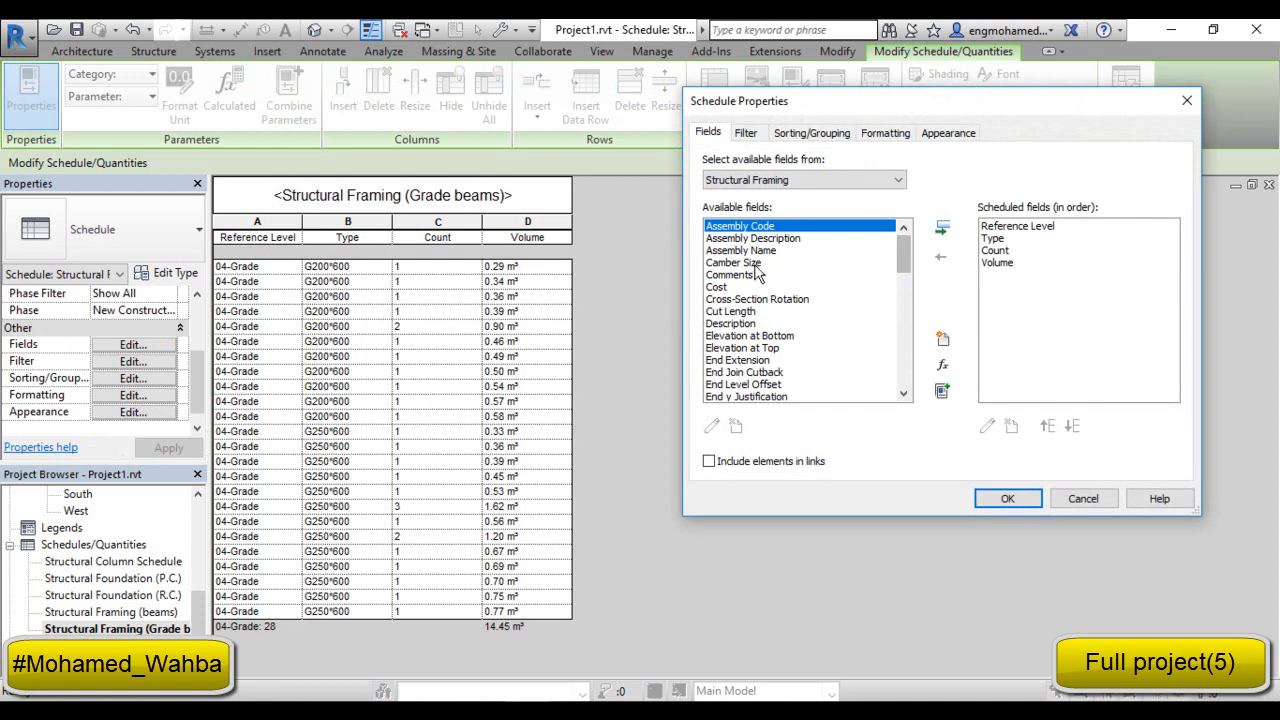
pyautogui.scroll(-5, 750, 268)
pyautogui.scroll(-6, 757, 296)
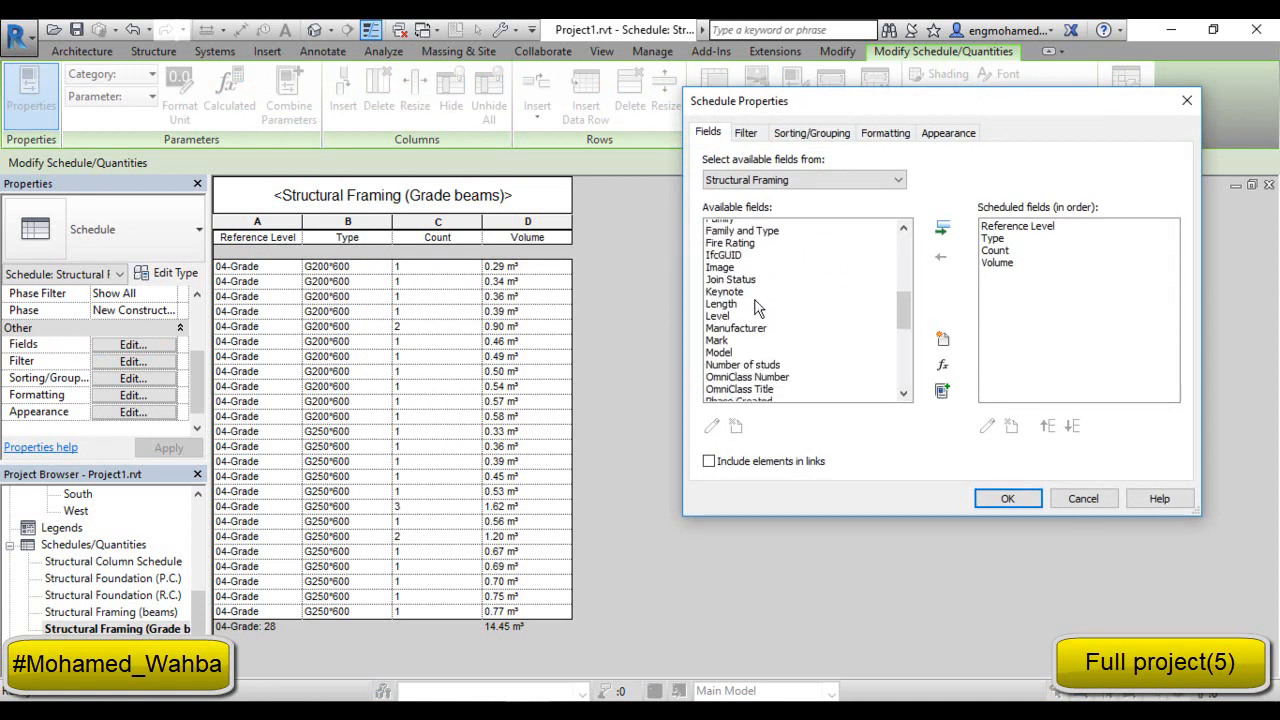
pyautogui.scroll(-3, 760, 312)
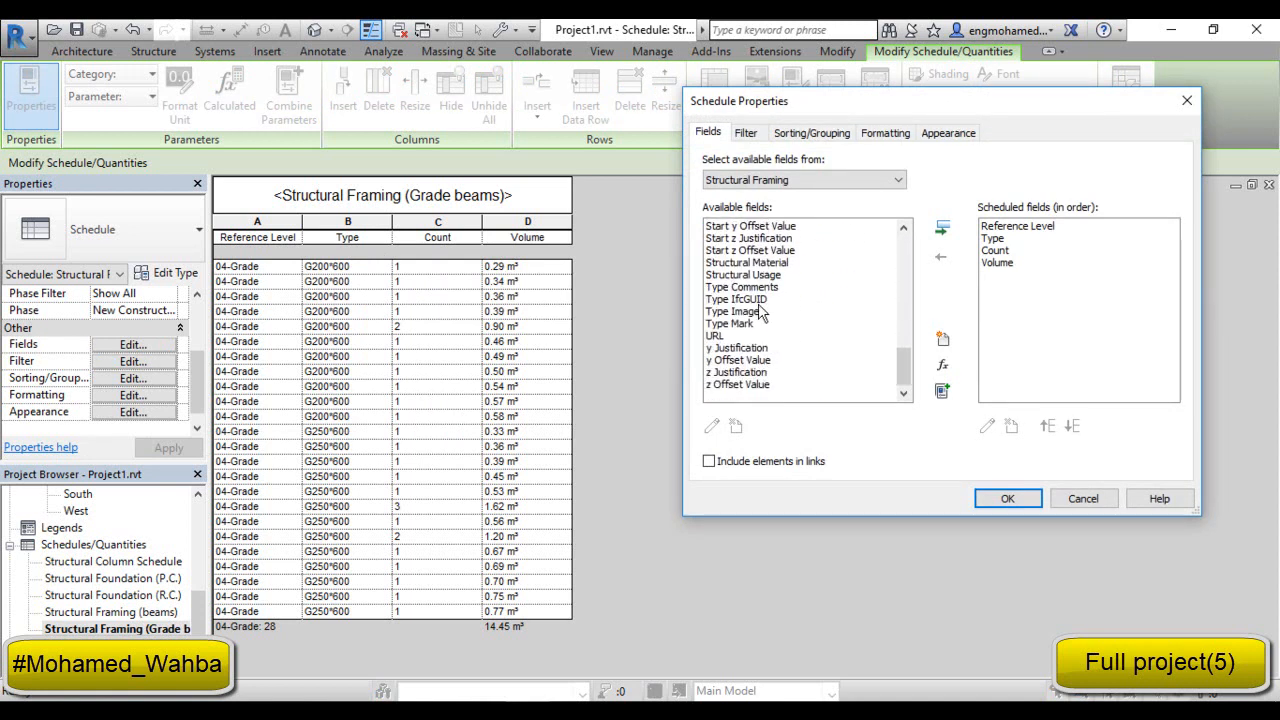
pyautogui.scroll(5, 760, 312)
pyautogui.scroll(6, 760, 312)
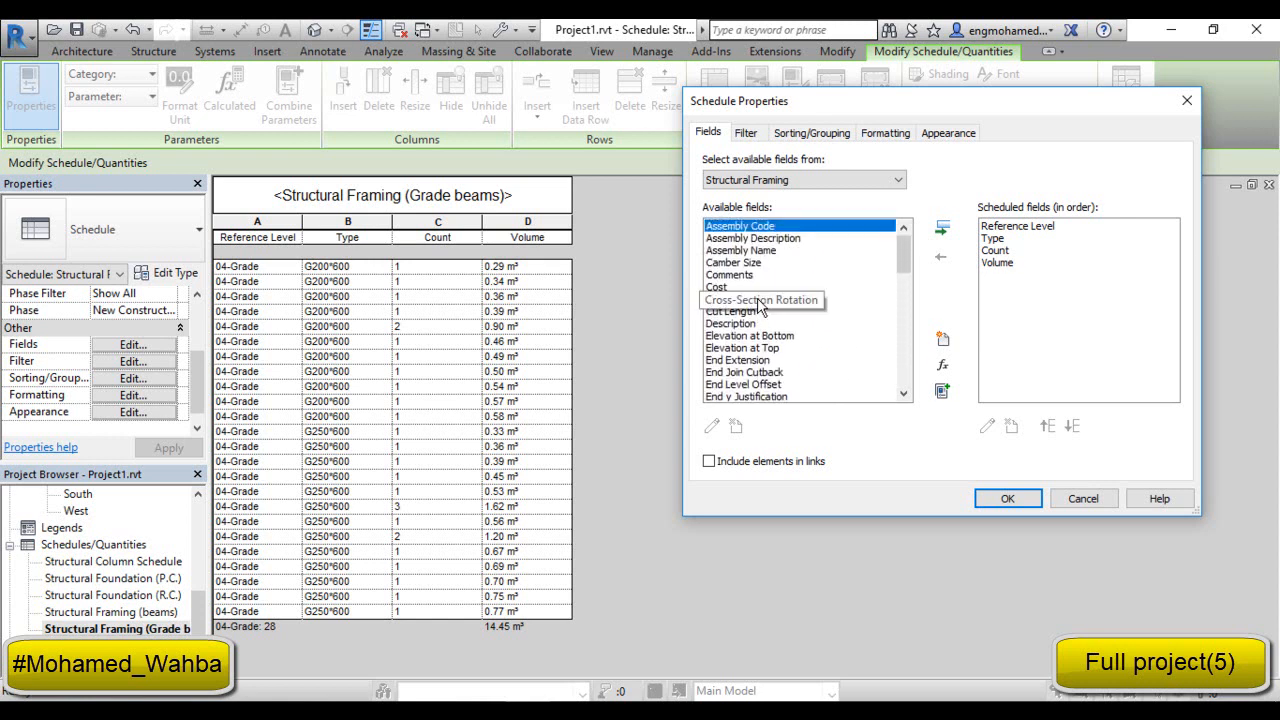
pyautogui.click(760, 251)
pyautogui.click(760, 275)
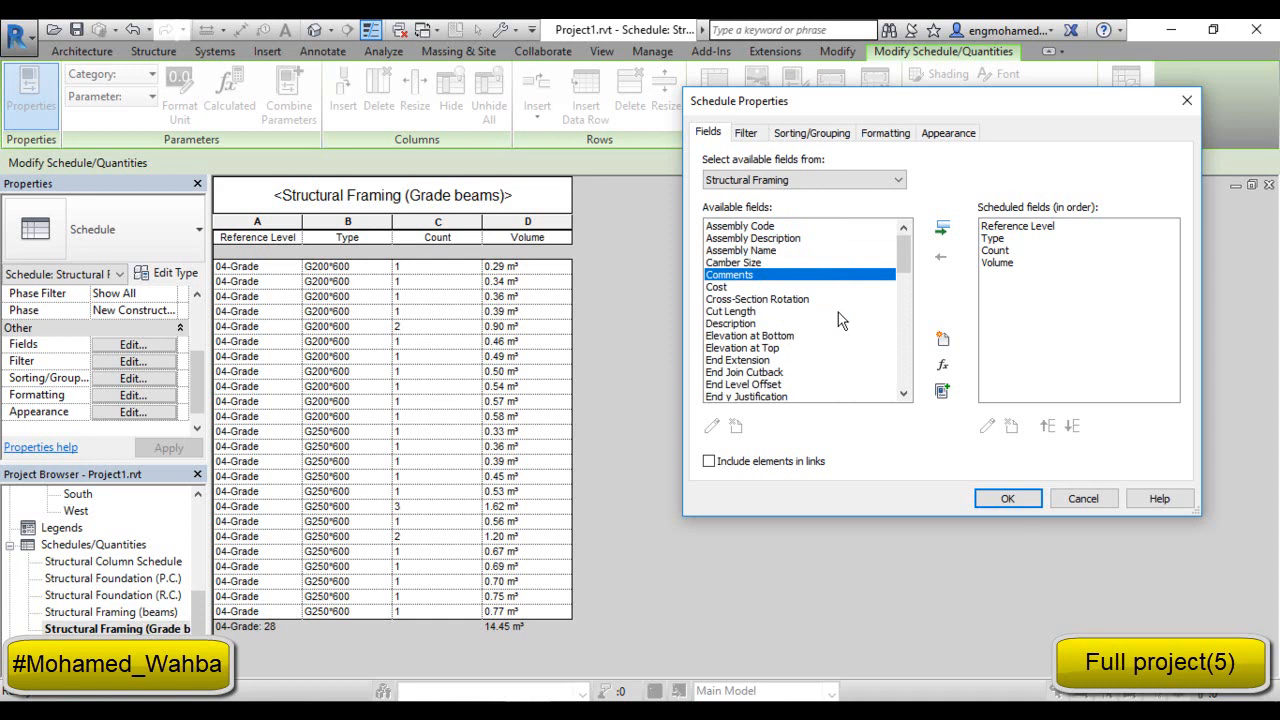
pyautogui.click(778, 239)
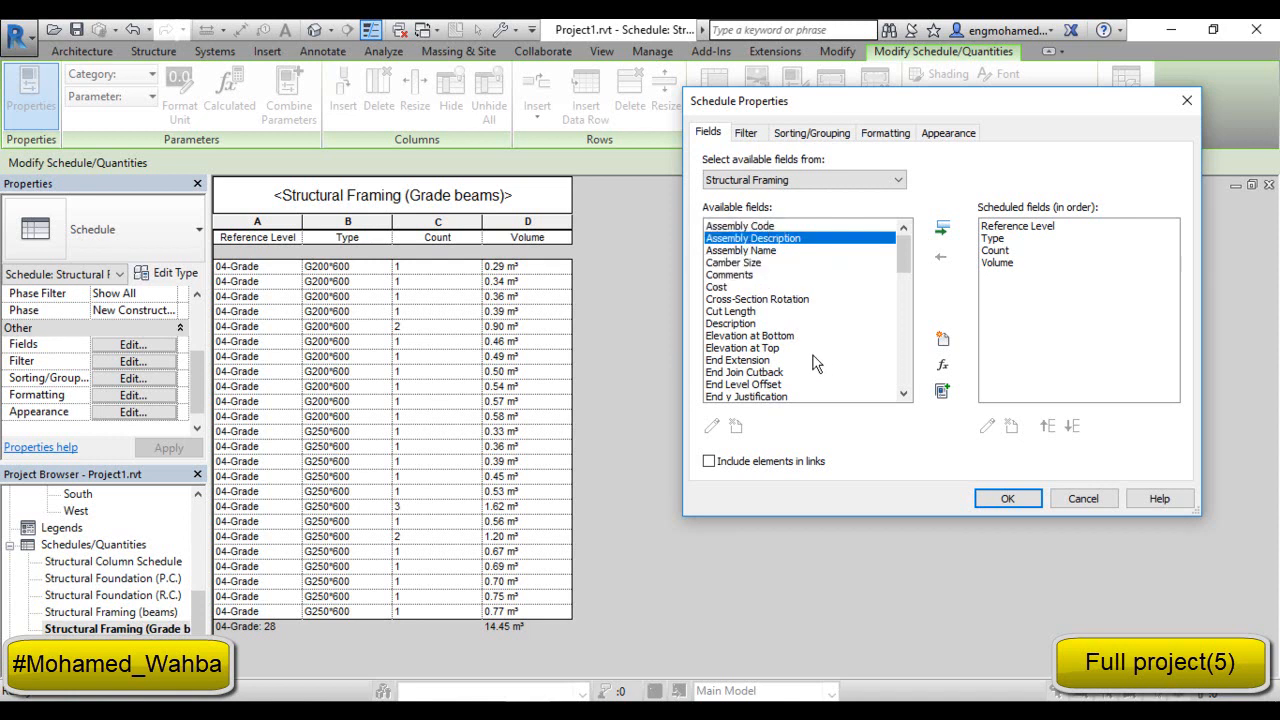
pyautogui.scroll(-1, 822, 292)
pyautogui.scroll(-2, 822, 292)
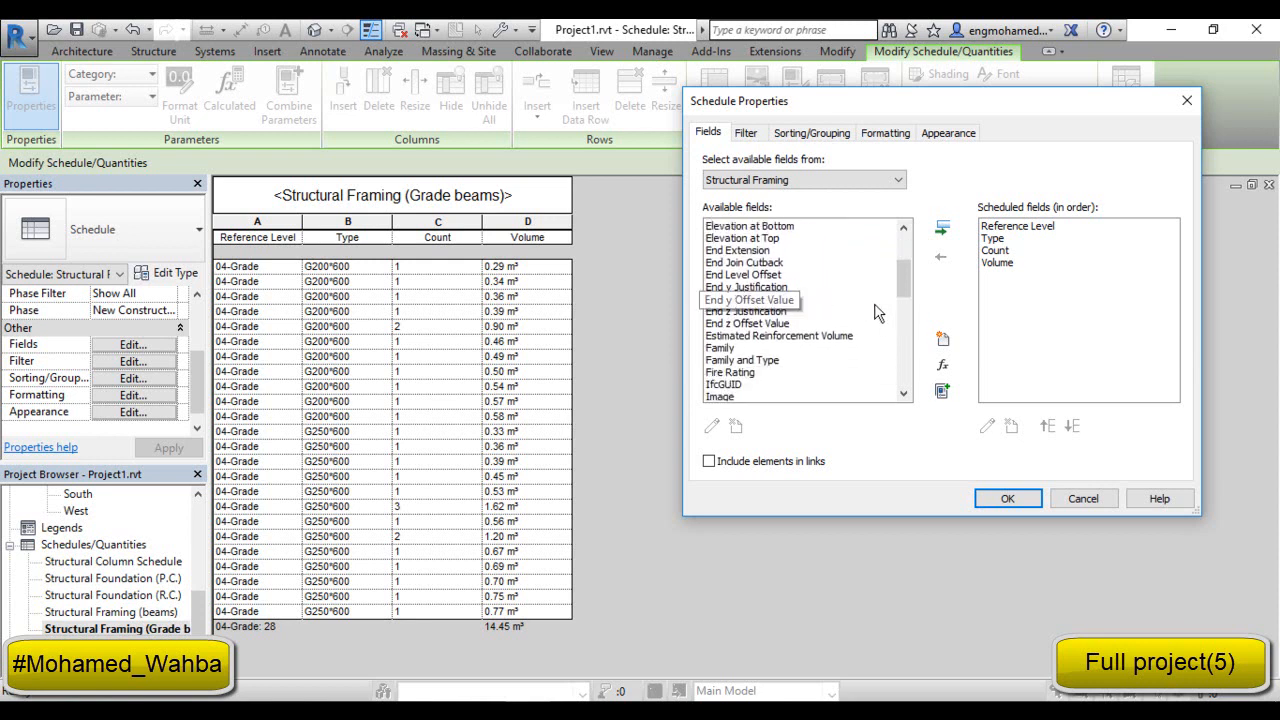
pyautogui.scroll(-3, 767, 287)
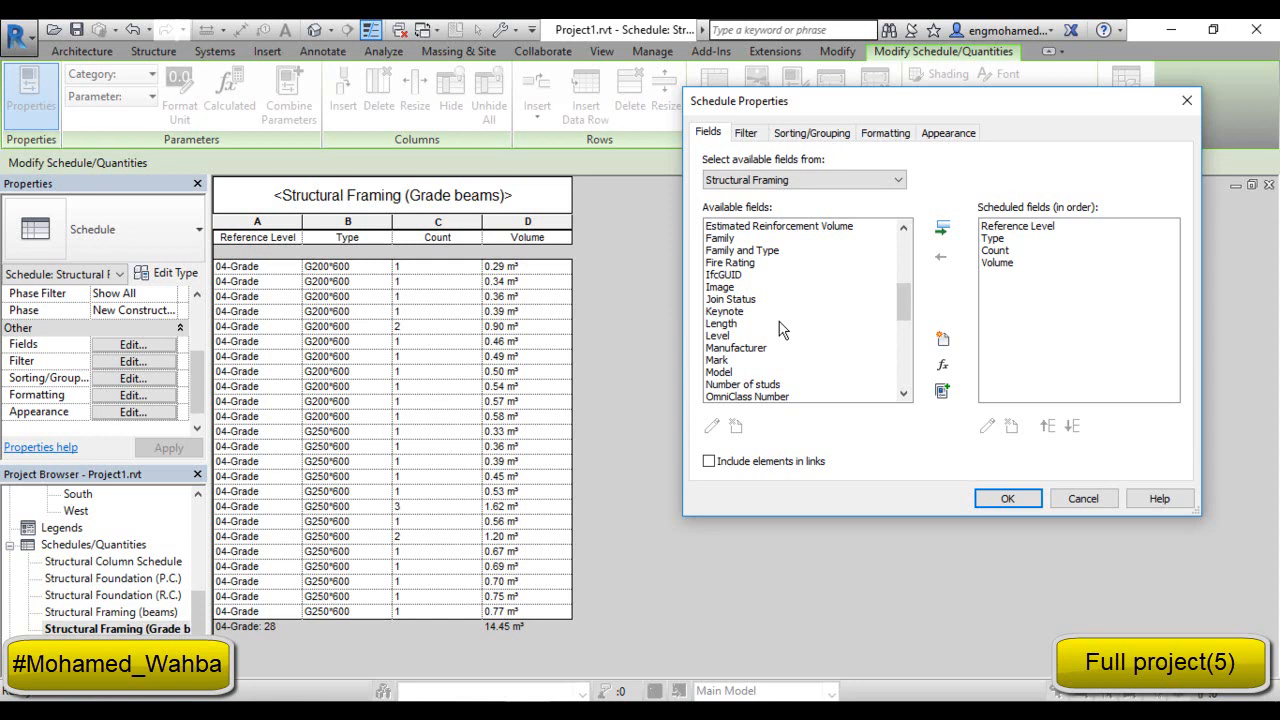
pyautogui.scroll(8, 763, 378)
pyautogui.click(752, 238)
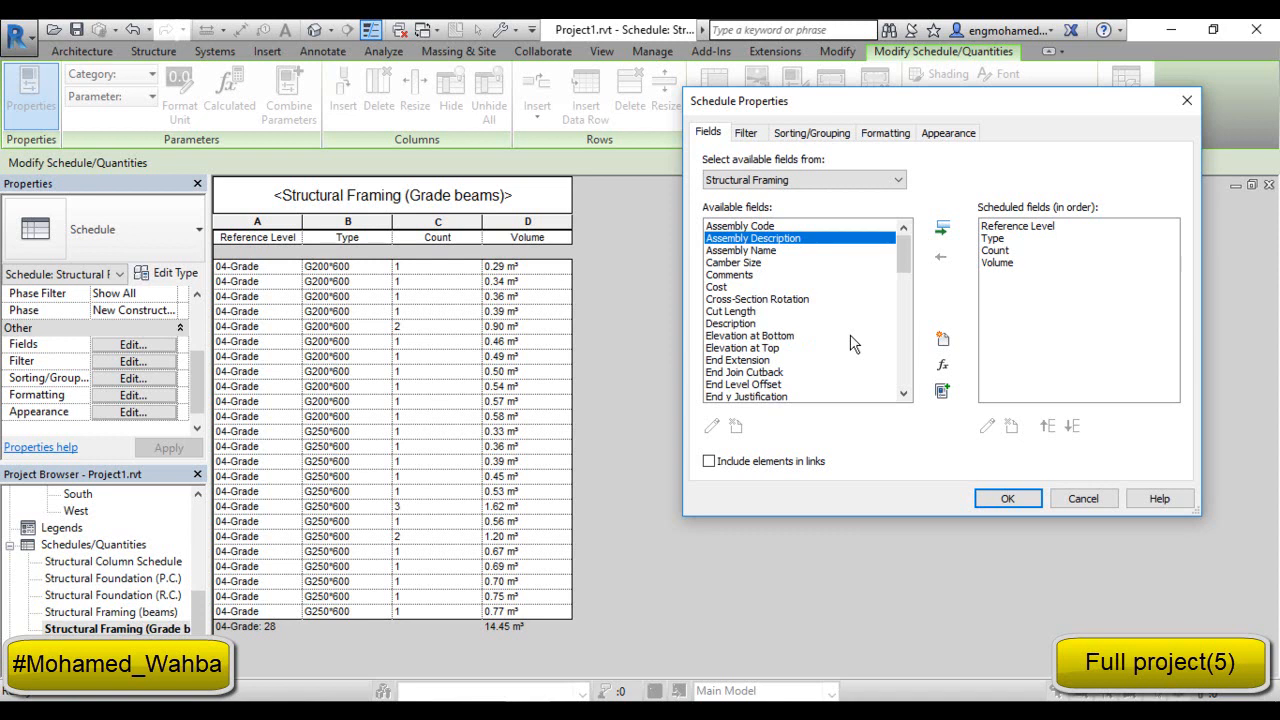
pyautogui.scroll(-1, 783, 274)
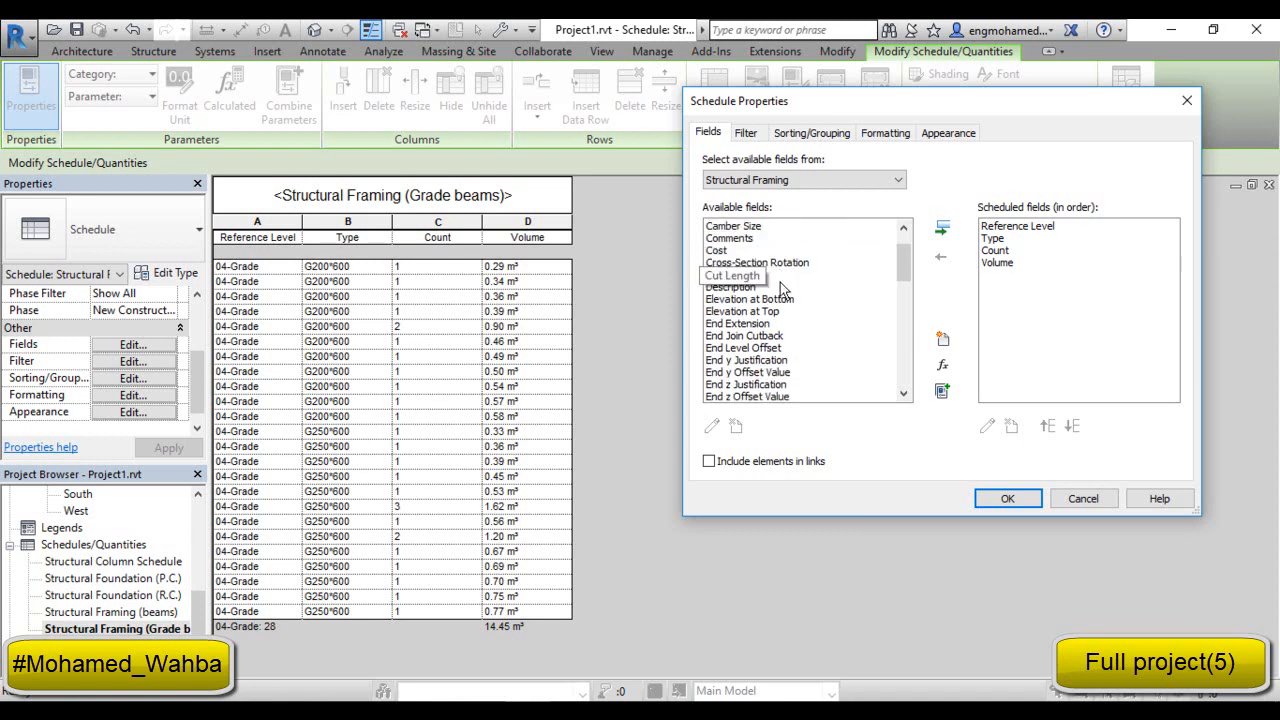
pyautogui.scroll(-1, 791, 362)
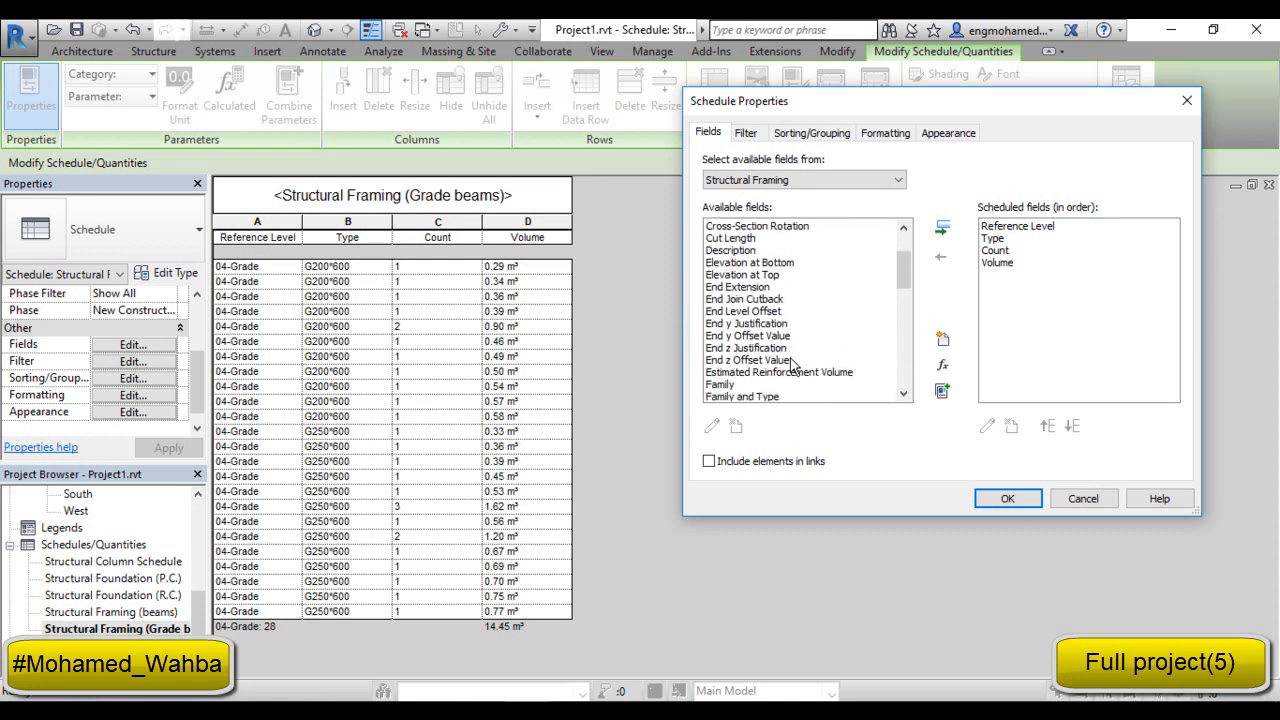
pyautogui.scroll(2, 800, 298)
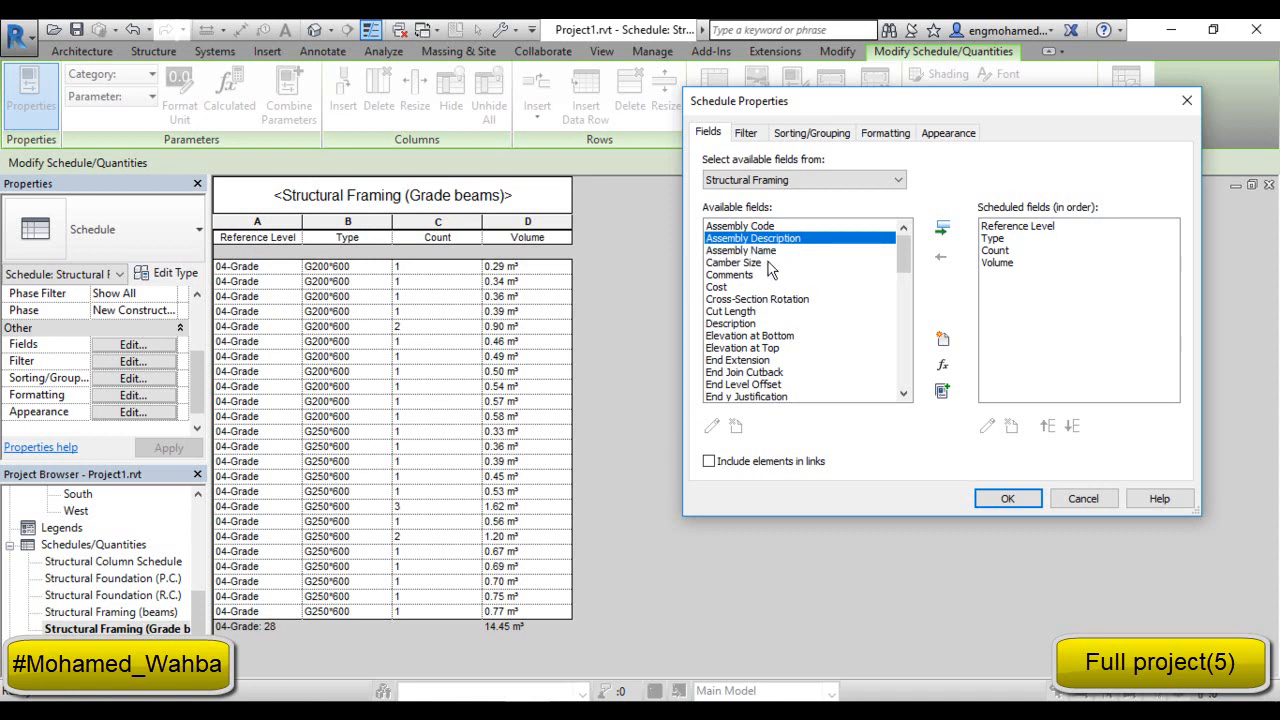
pyautogui.click(1022, 498)
# Open the 3D view and open the family of a G250*600 grade beam for editing.
pyautogui.click(318, 29)
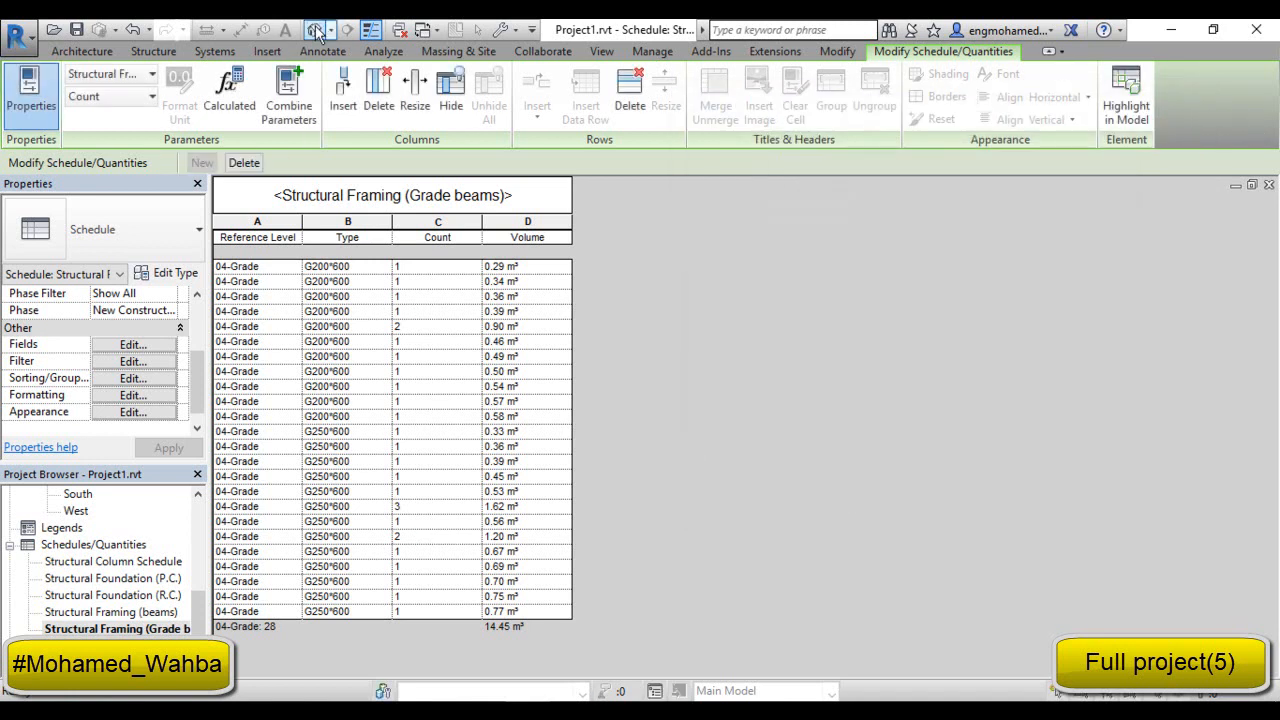
pyautogui.scroll(3, 1012, 537)
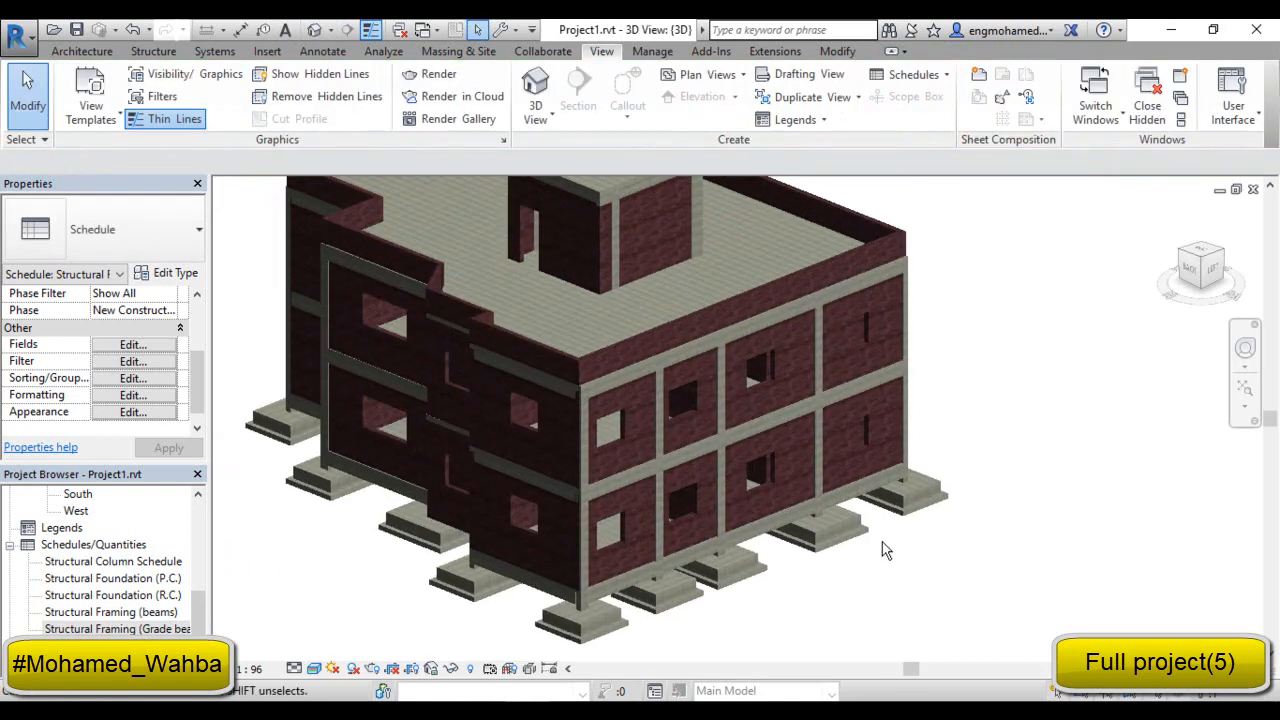
pyautogui.scroll(3, 835, 511)
pyautogui.scroll(2, 946, 527)
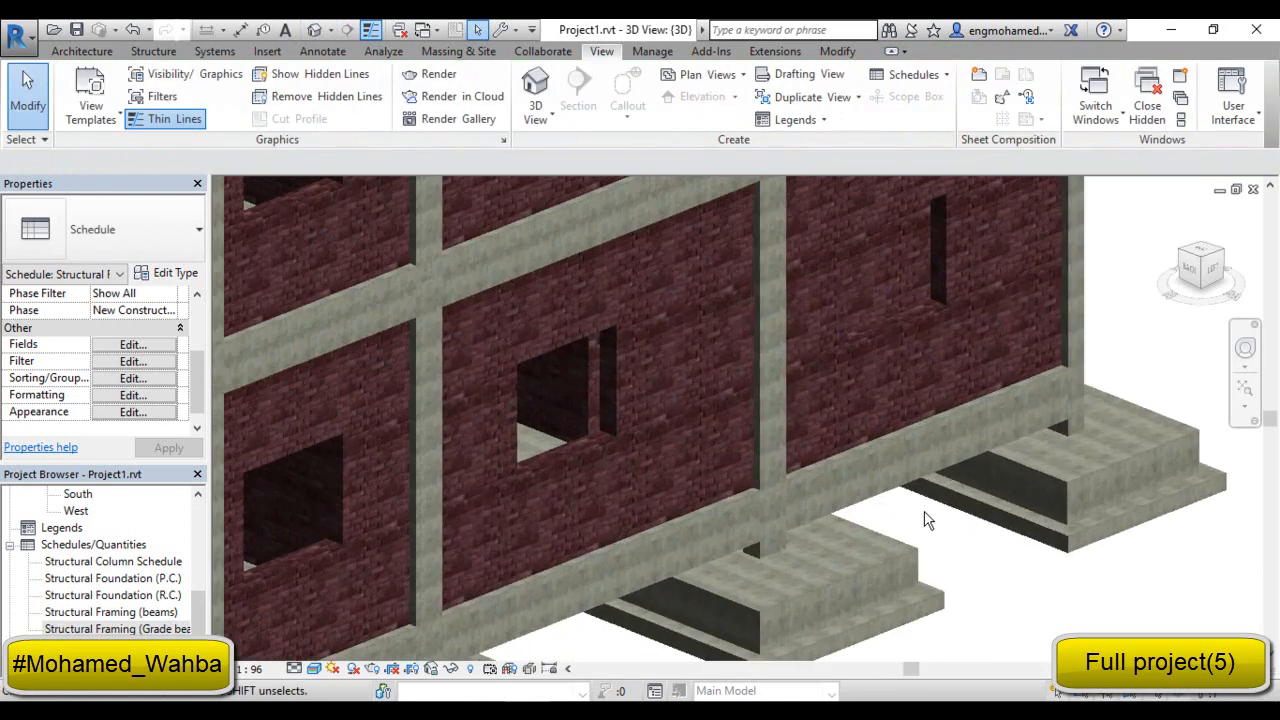
pyautogui.click(897, 502)
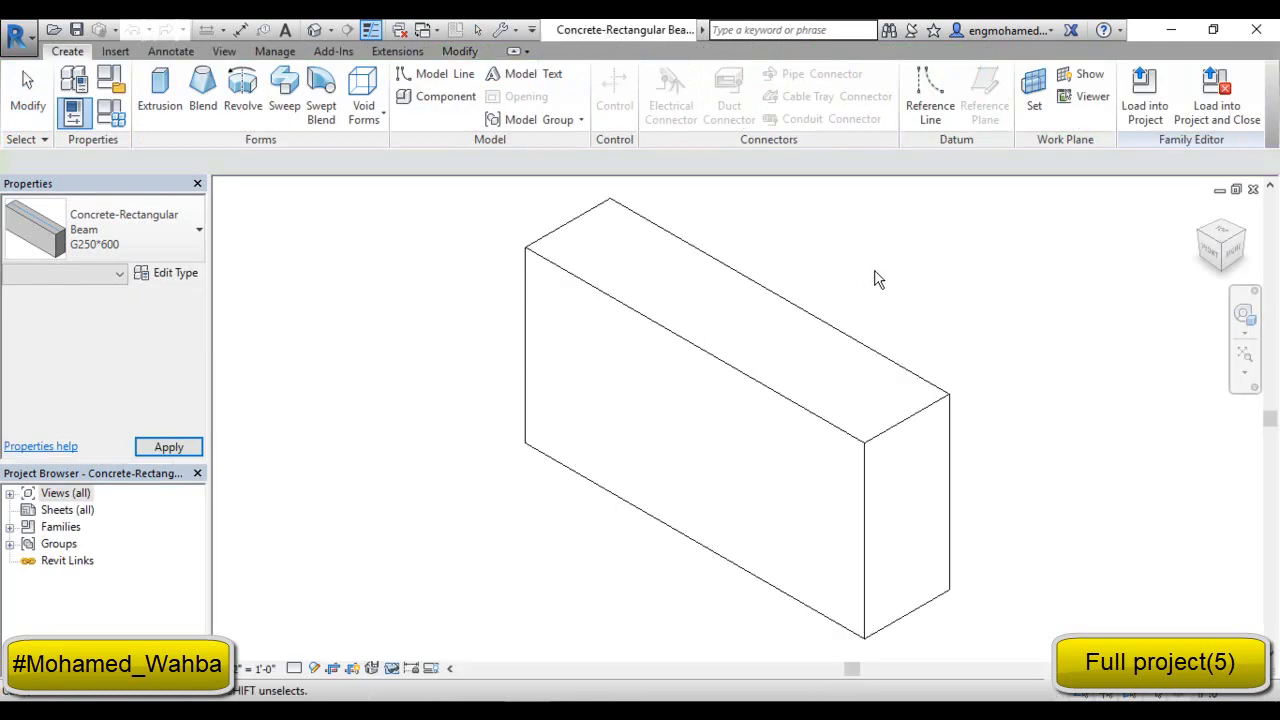
pyautogui.scroll(-1, 733, 320)
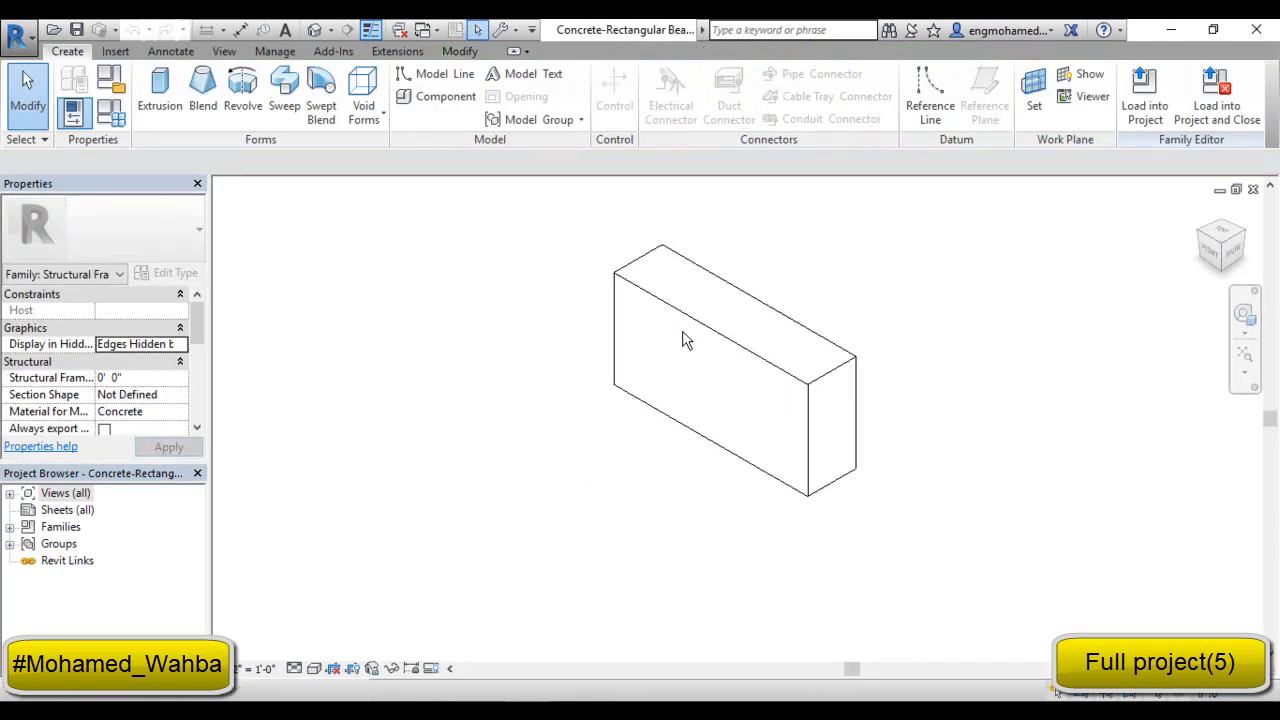
# Check the length, b and h dimension parameters in the beam's family types.
pyautogui.click(112, 118)
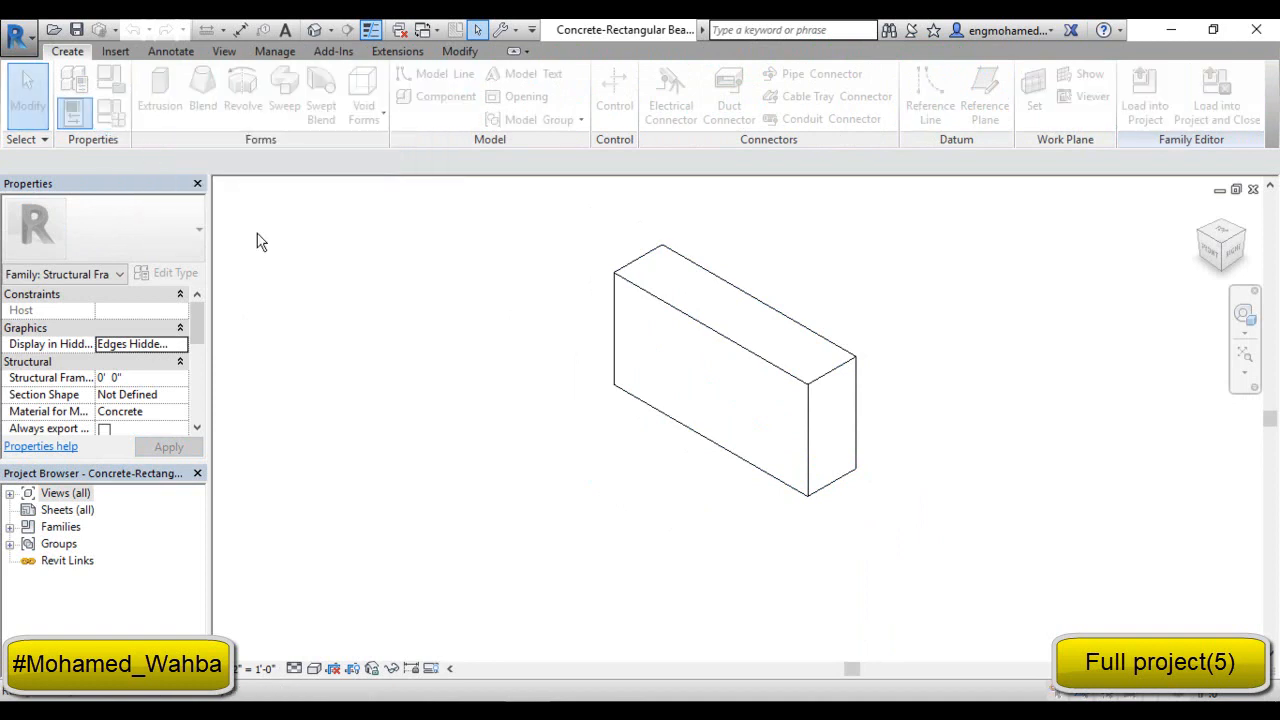
pyautogui.click(421, 308)
pyautogui.click(410, 291)
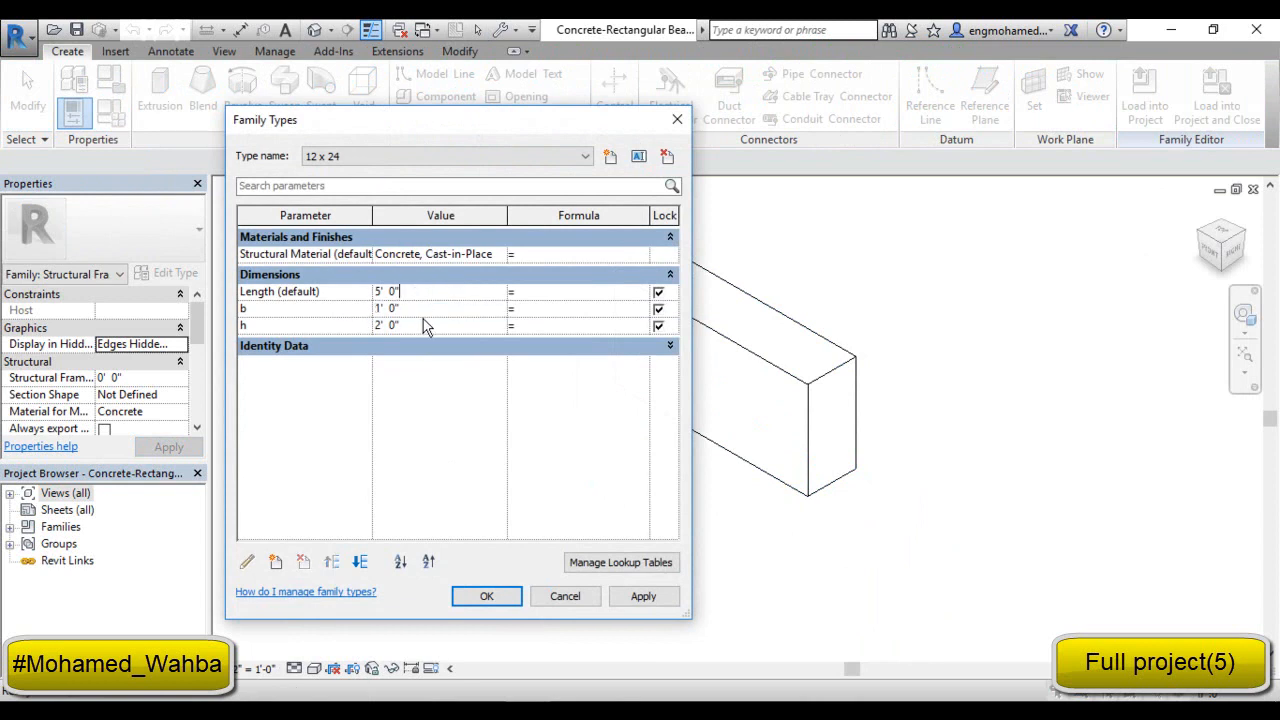
pyautogui.click(677, 119)
# Set the beam family's length units to meters with 2 decimal places.
pyautogui.press('u')
pyautogui.press('n')
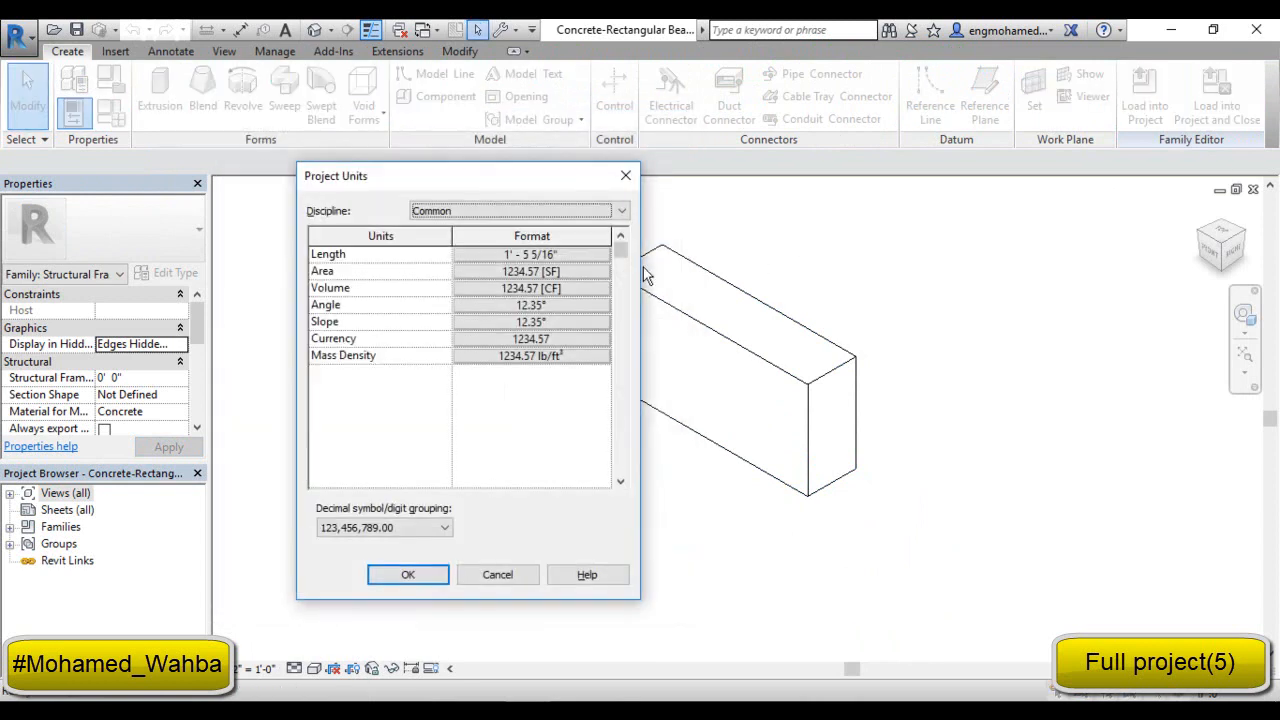
pyautogui.click(546, 257)
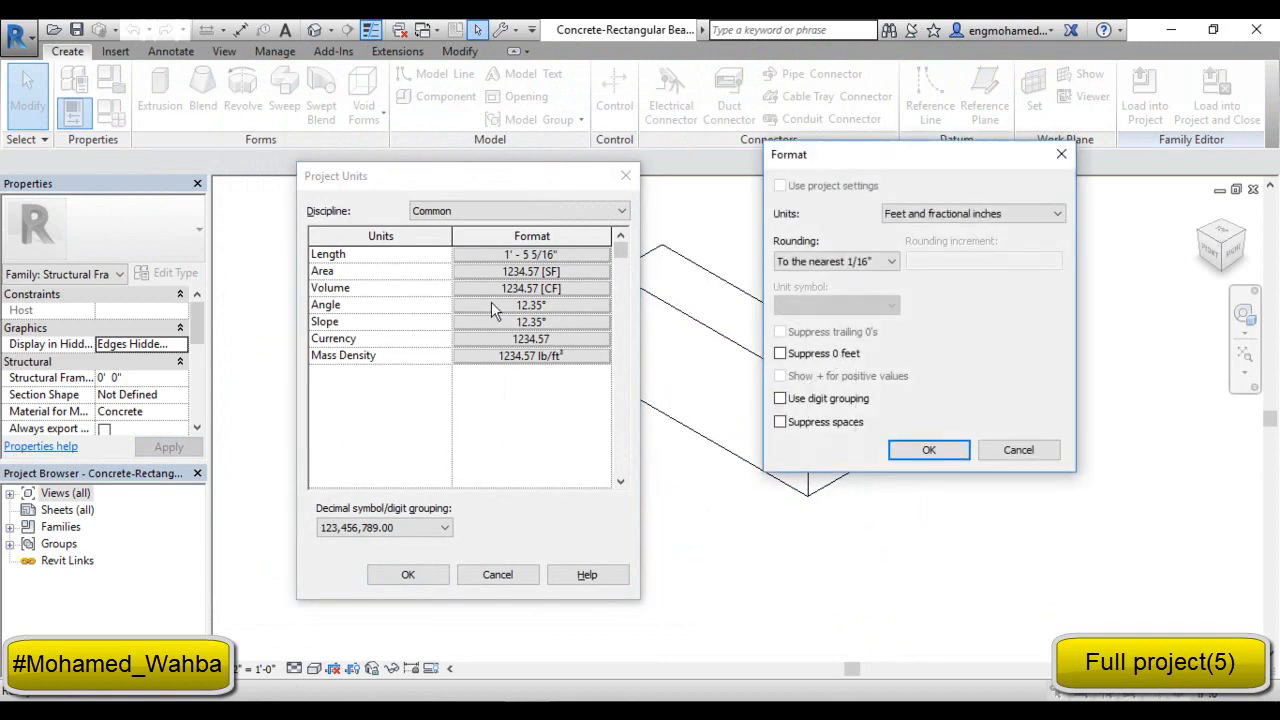
pyautogui.click(991, 213)
pyautogui.click(900, 279)
pyautogui.click(832, 261)
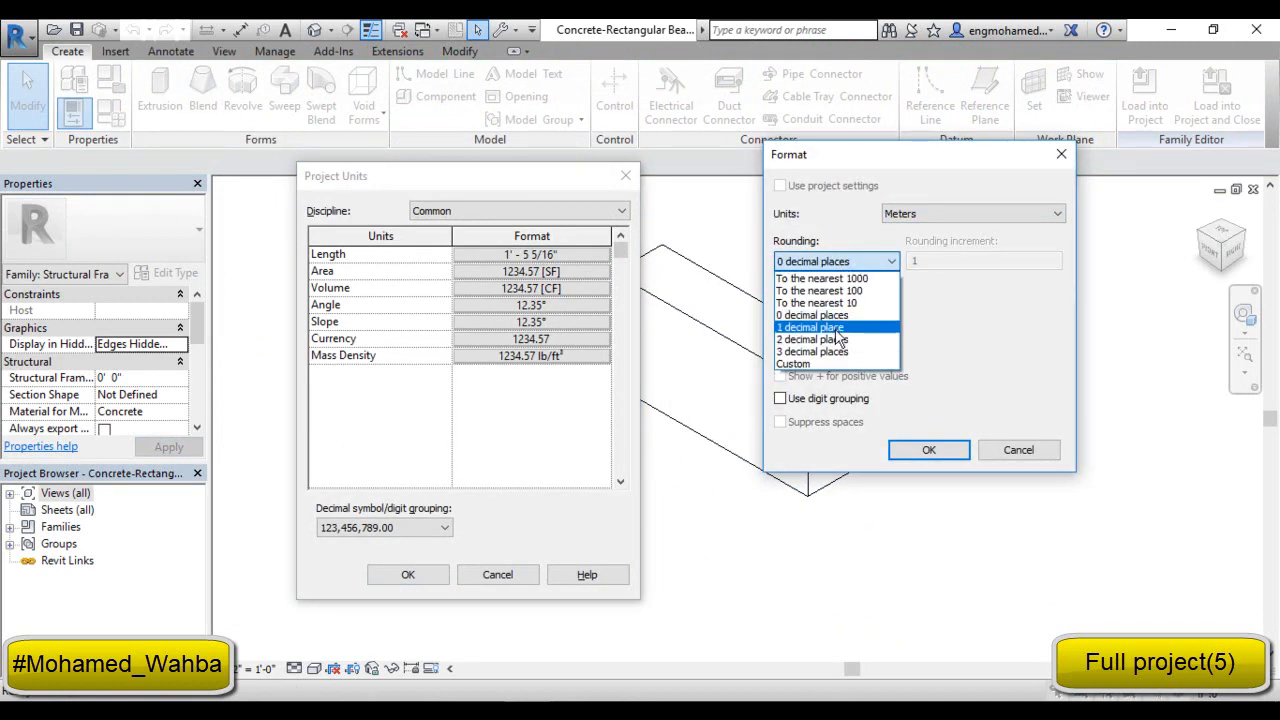
pyautogui.click(850, 333)
pyautogui.click(831, 263)
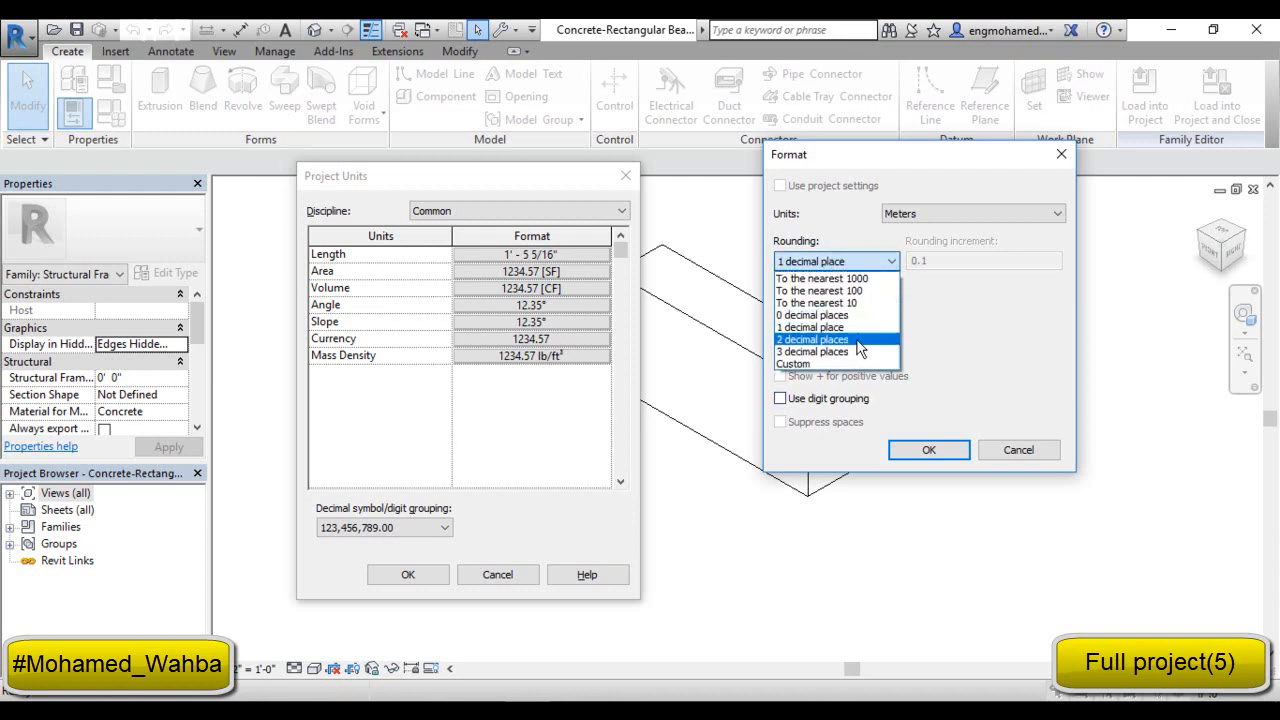
pyautogui.click(857, 340)
pyautogui.click(922, 450)
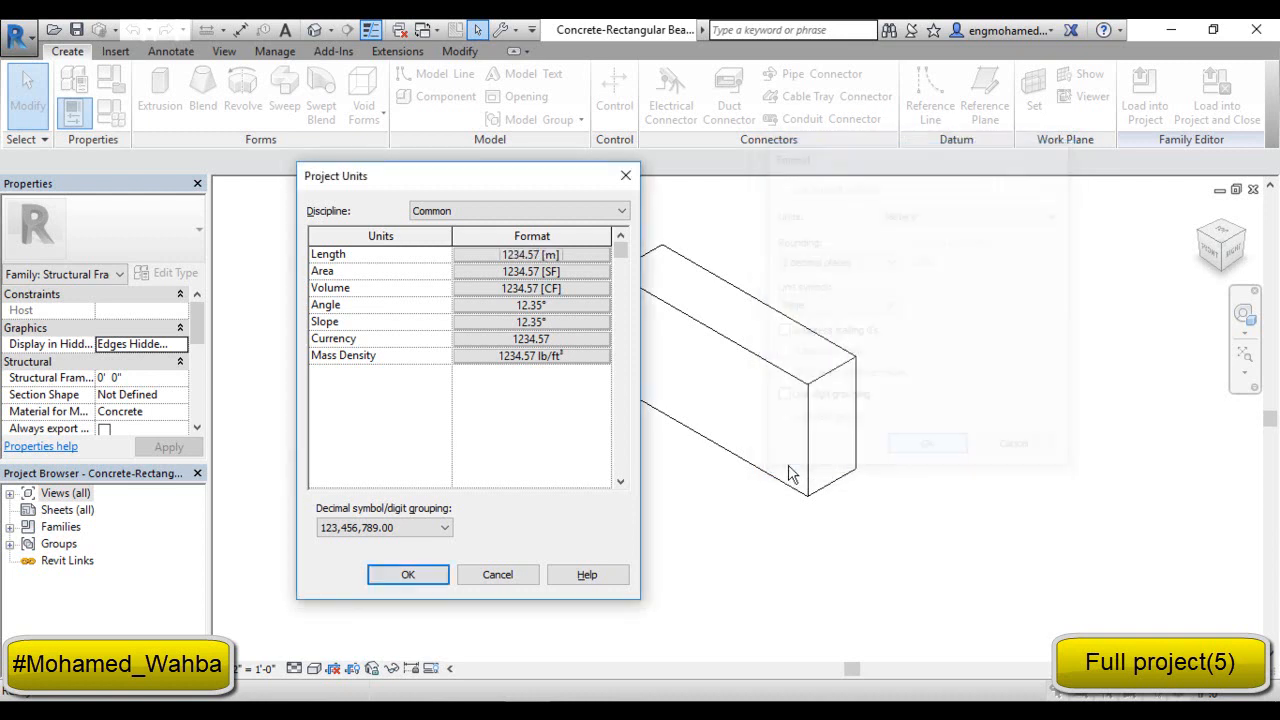
pyautogui.click(417, 577)
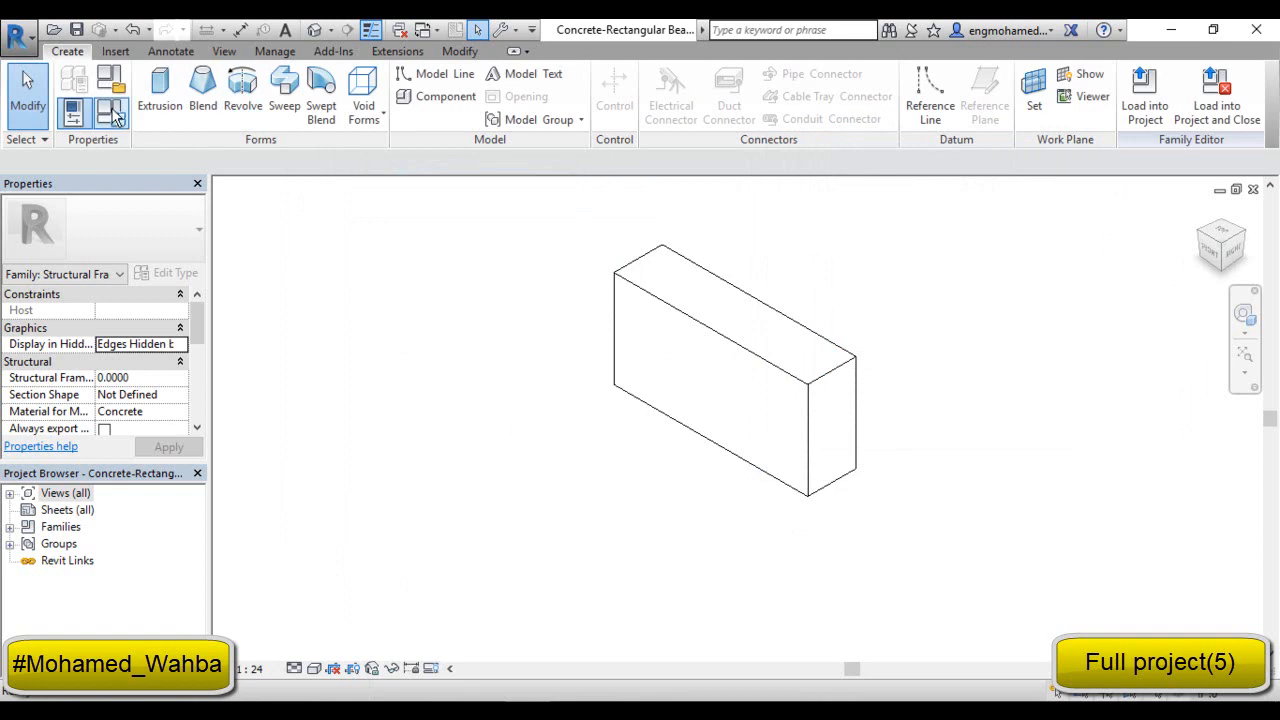
# Edit parameter b in the beam's family types and change its parameter type to shared parameter.
pyautogui.click(73, 111)
pyautogui.click(324, 299)
pyautogui.click(241, 310)
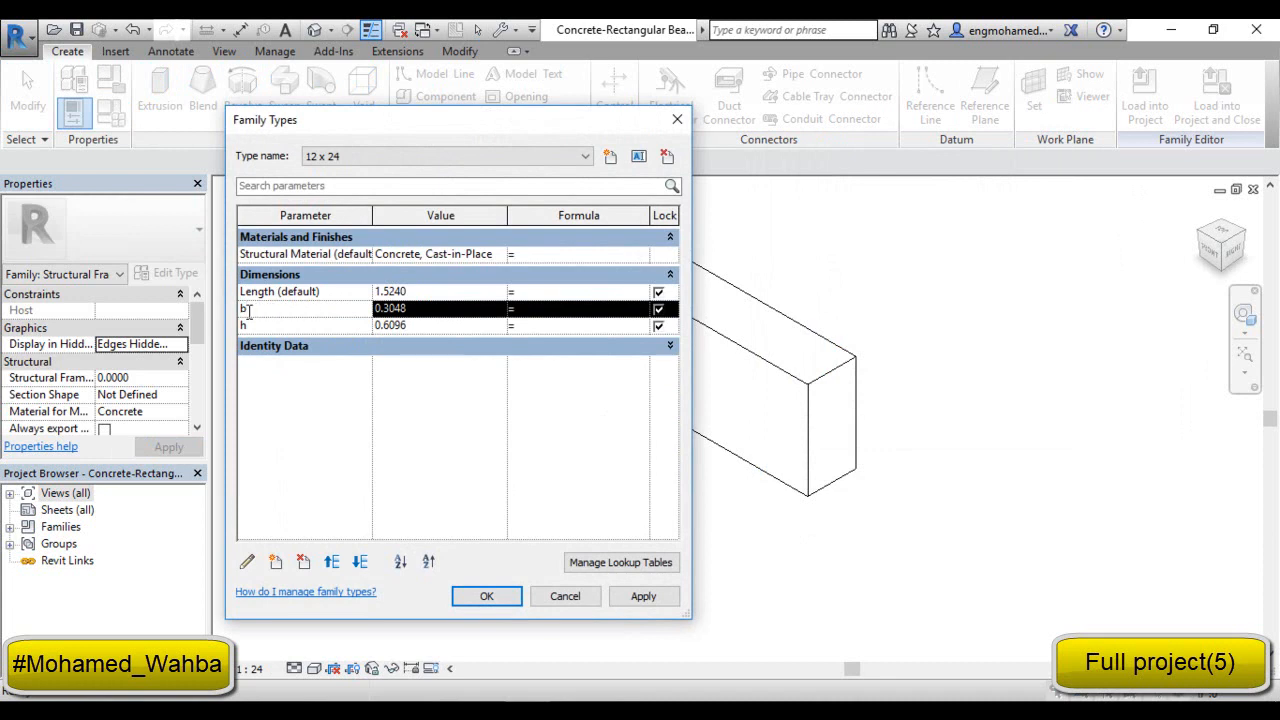
pyautogui.click(249, 563)
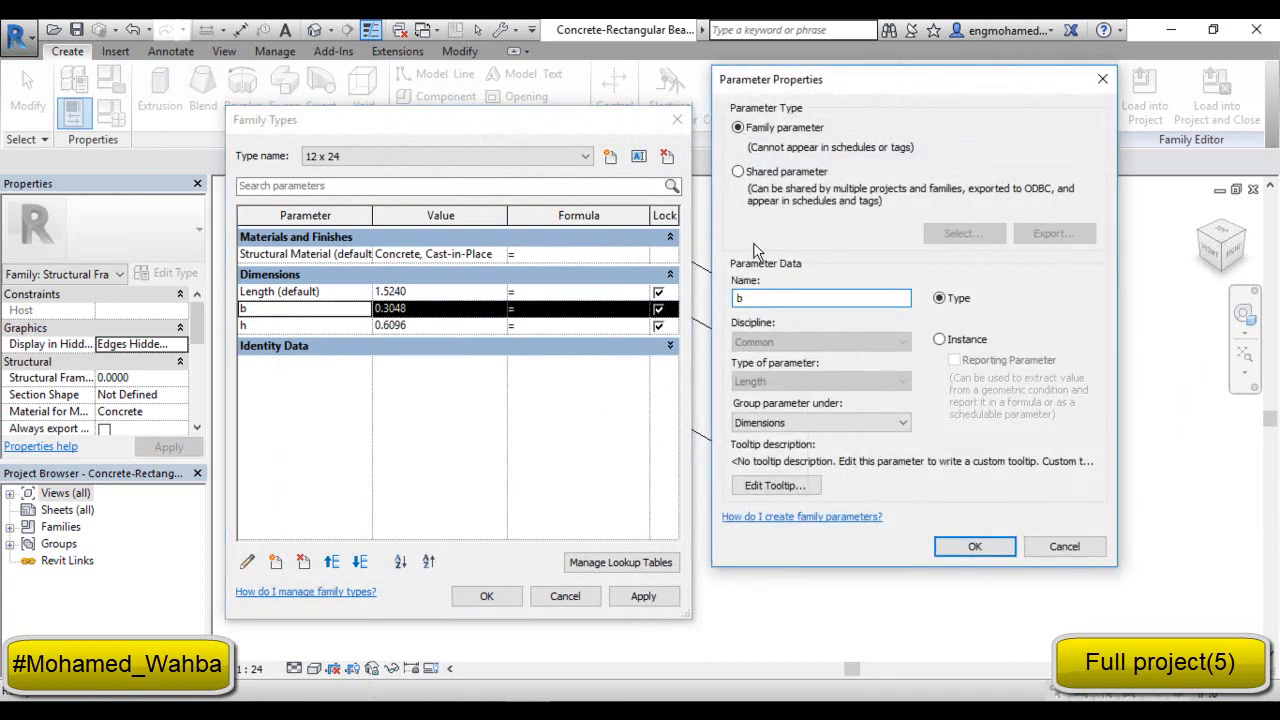
pyautogui.moveTo(820, 81); pyautogui.dragTo(808, 78)
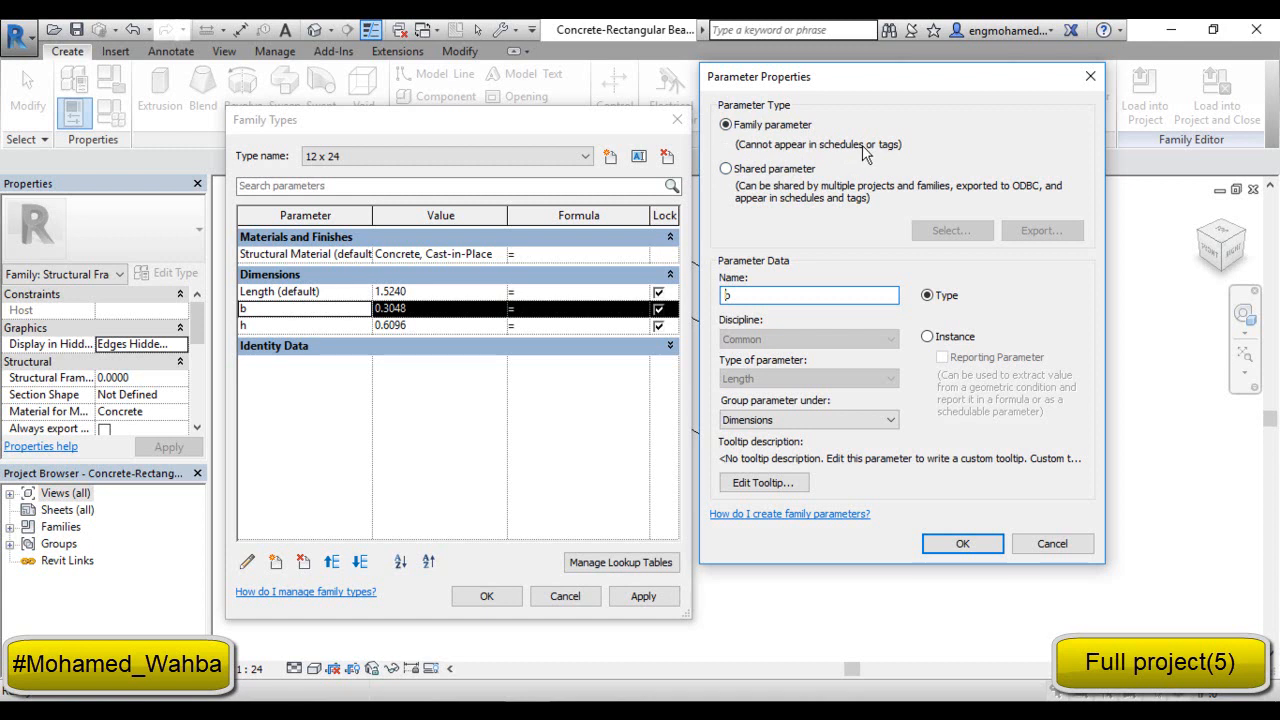
pyautogui.click(756, 176)
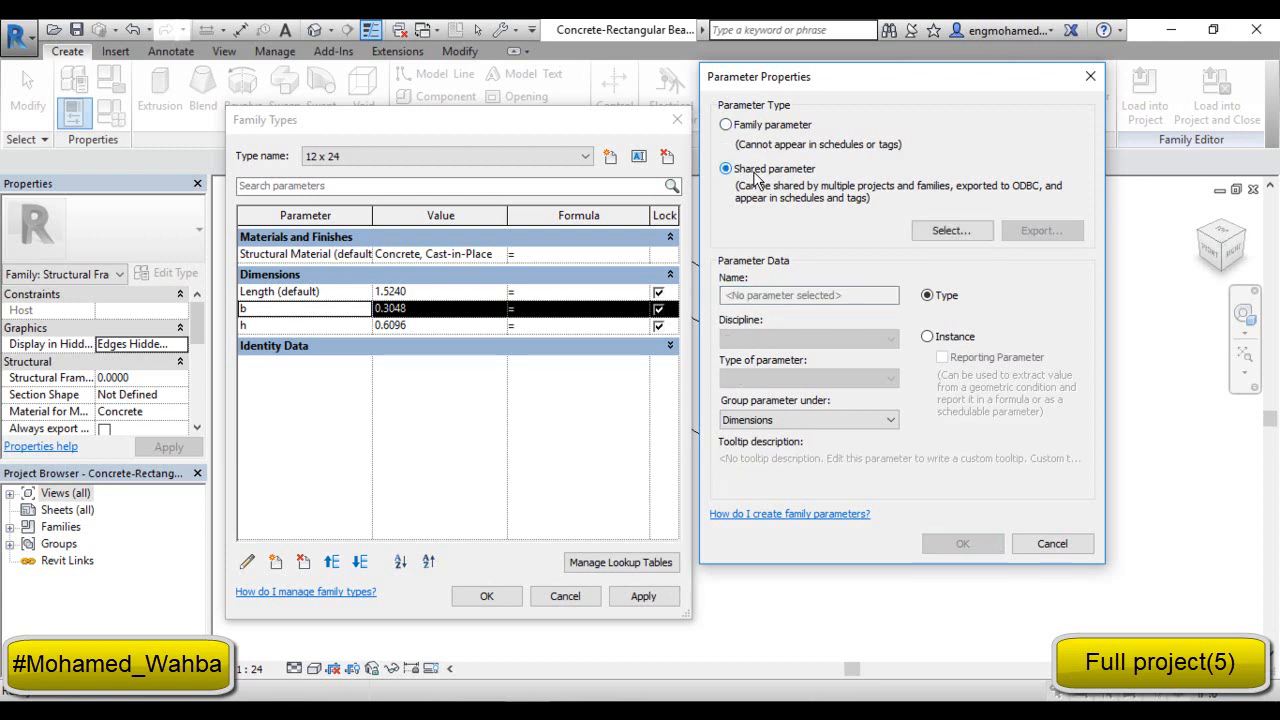
# Create a shared parameter file named "Beams parameter" in the REVIT PROJECT folder for parameter b.
pyautogui.click(985, 234)
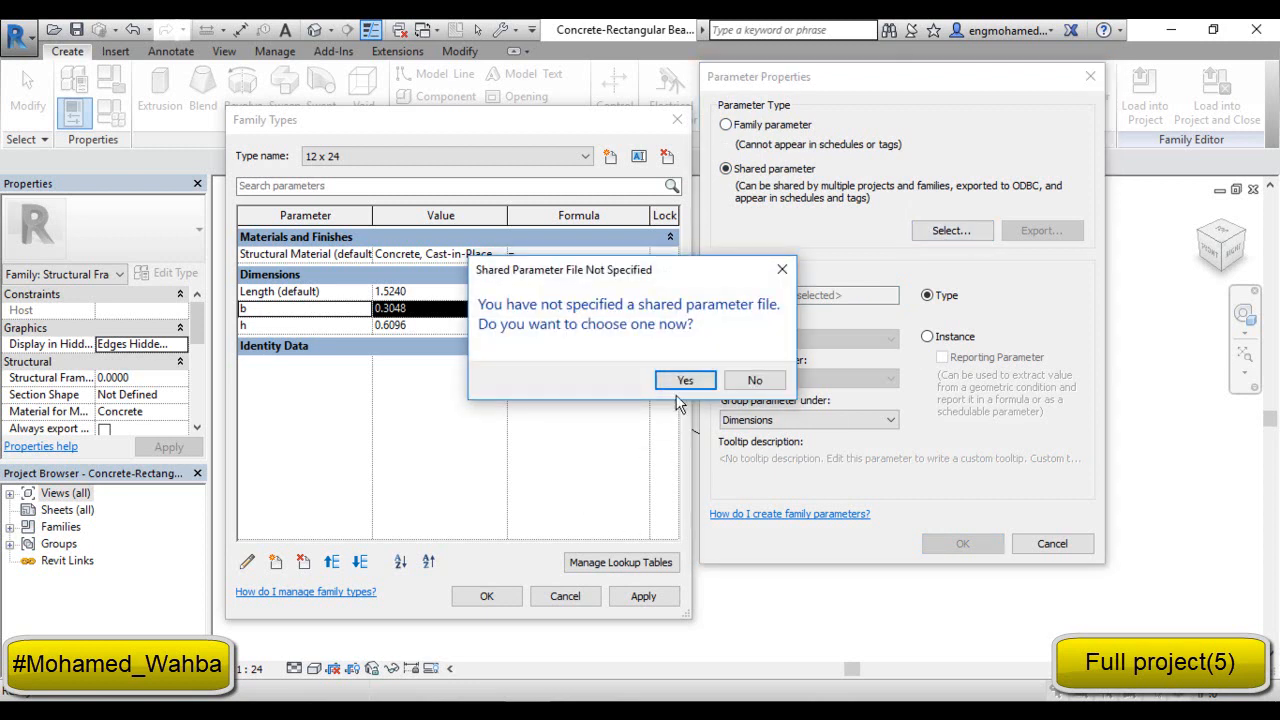
pyautogui.click(685, 381)
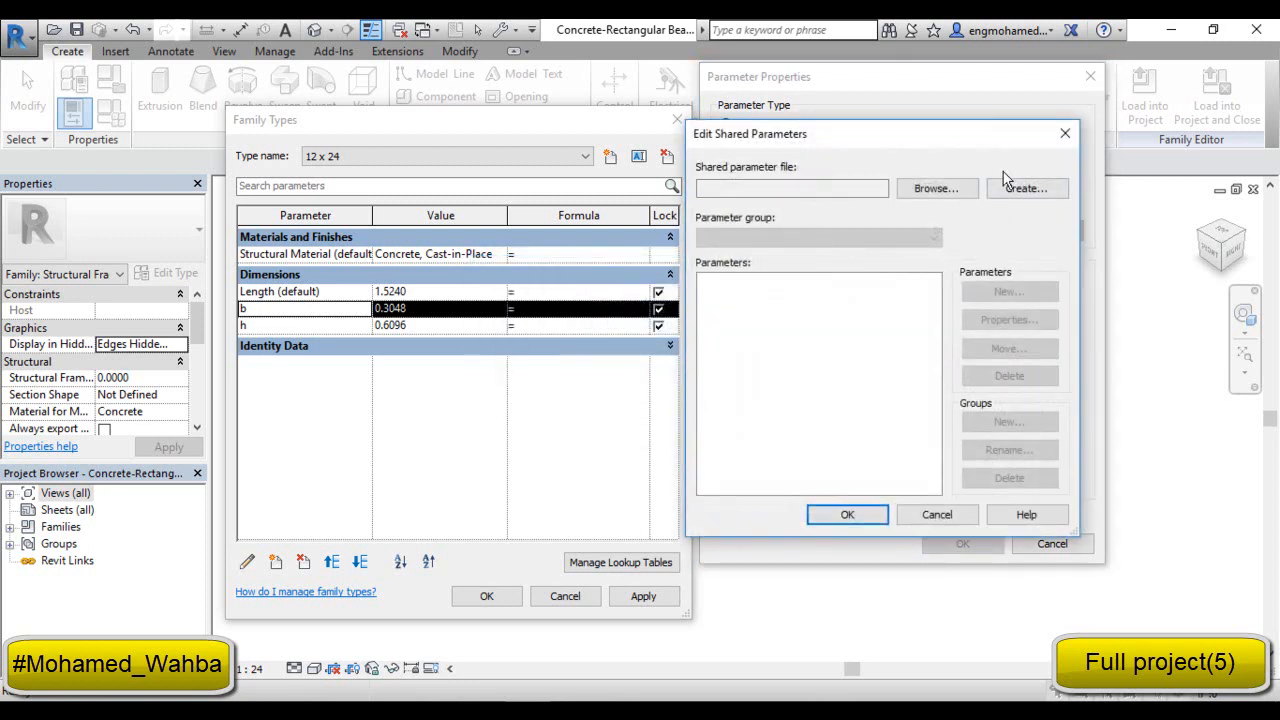
pyautogui.click(1045, 190)
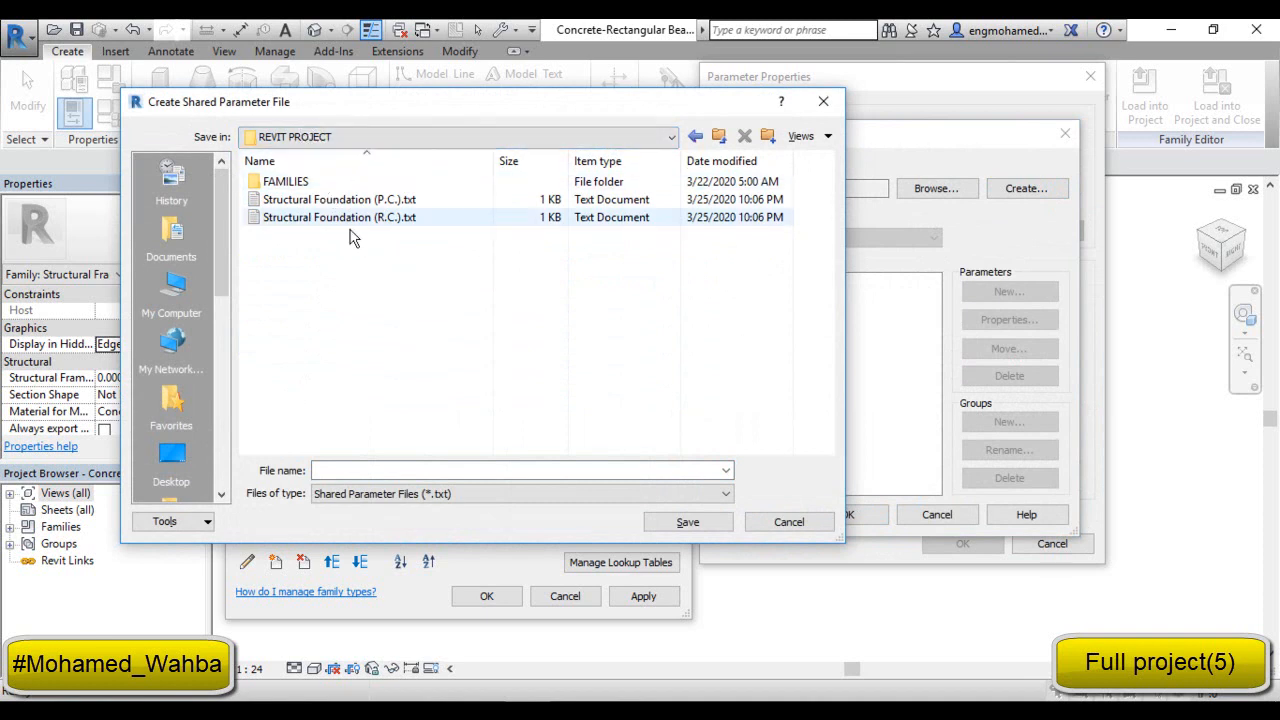
pyautogui.click(343, 472)
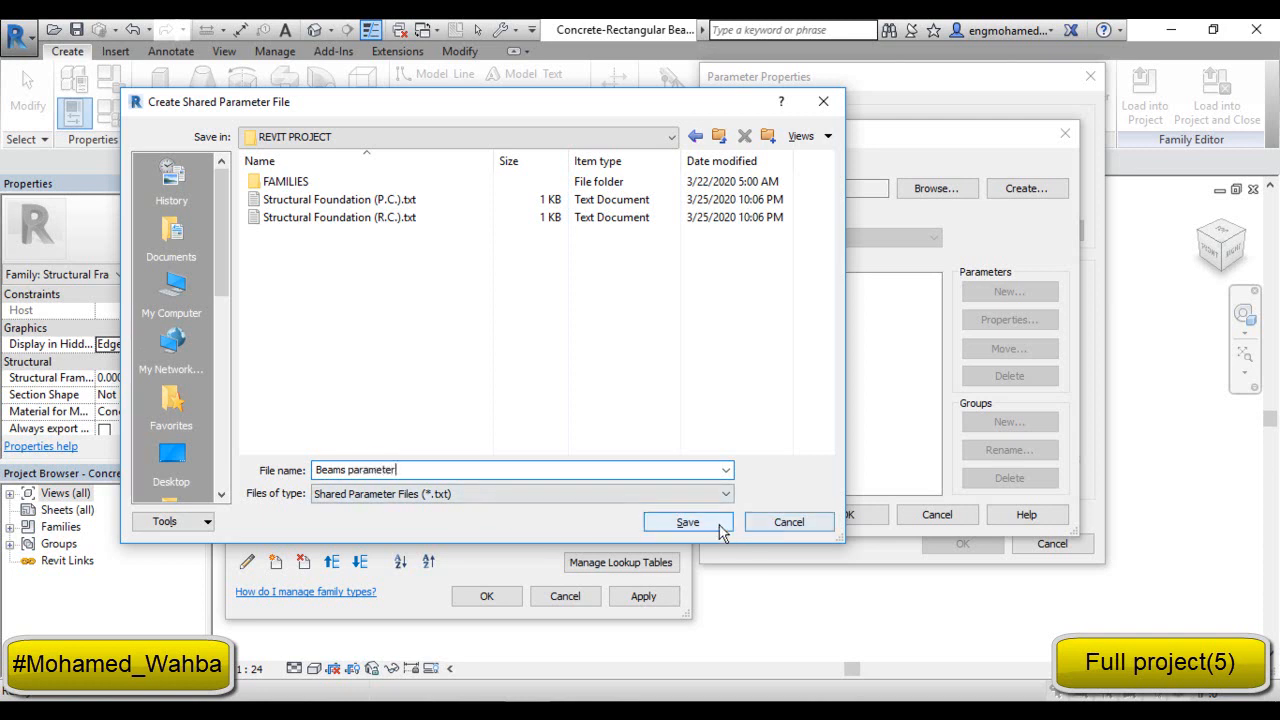
pyautogui.click(690, 522)
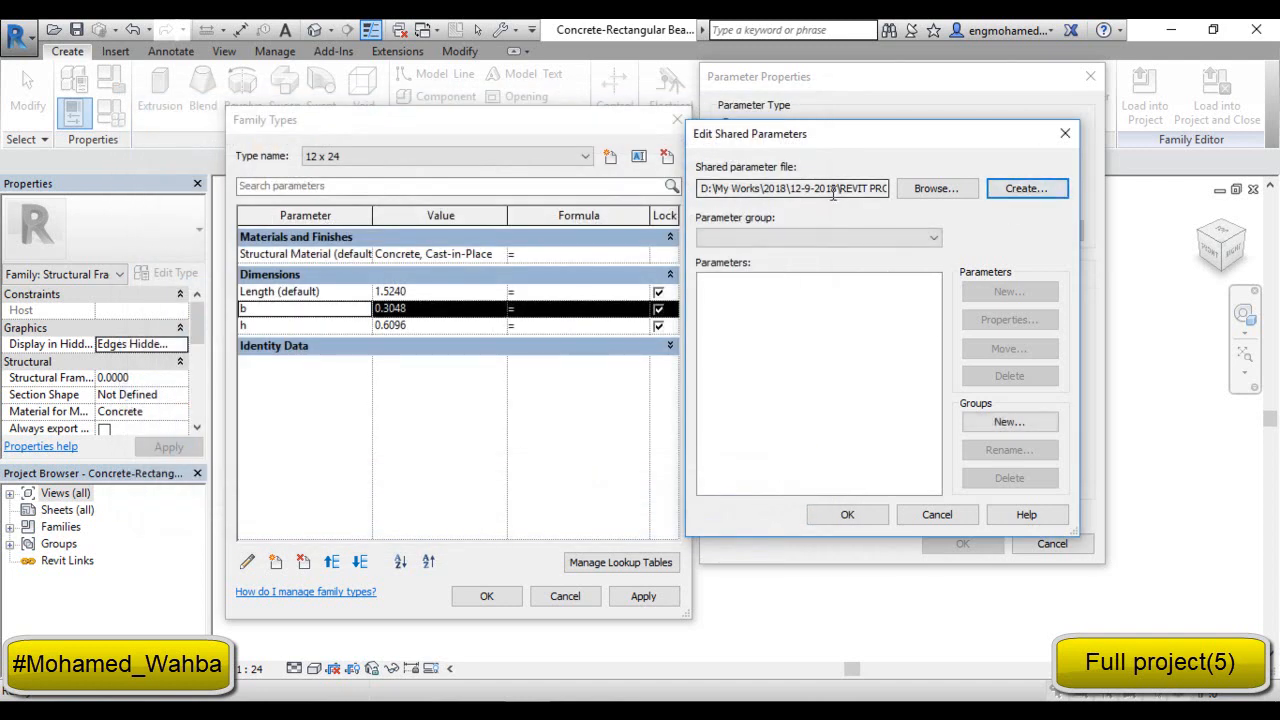
# Create a new parameter group named "Beams" in the shared parameter file.
pyautogui.click(1014, 423)
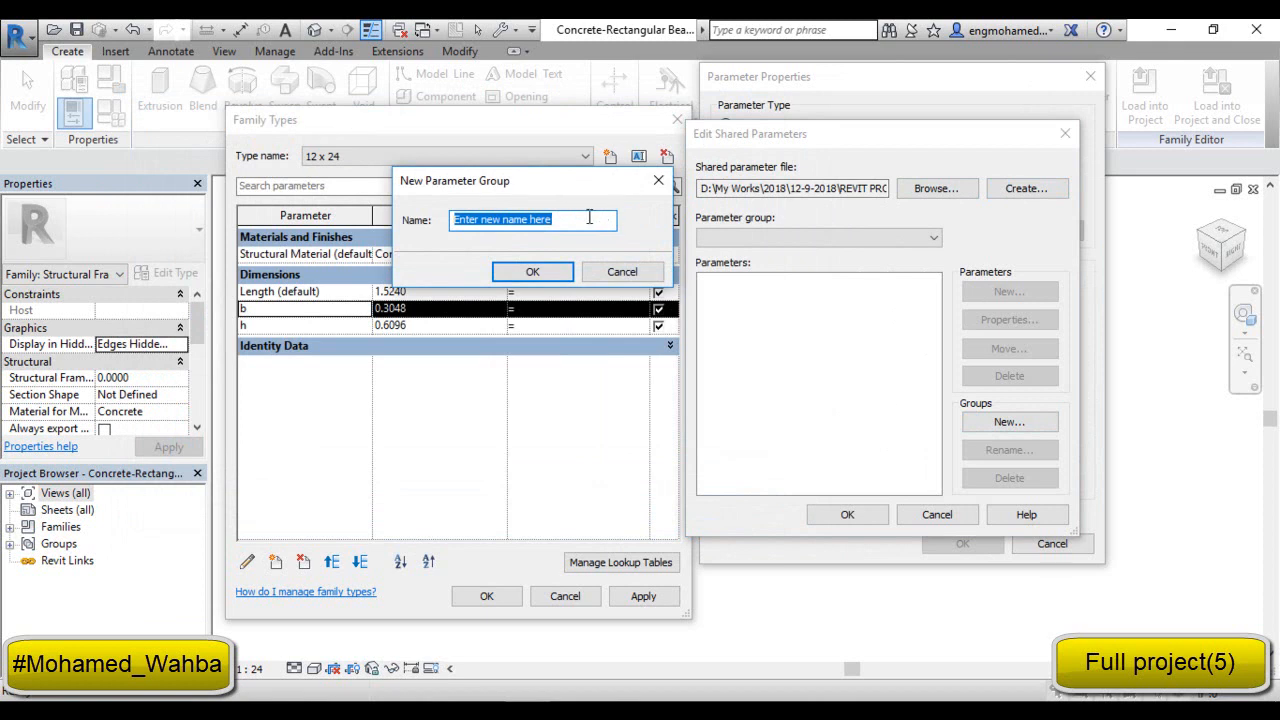
pyautogui.write('Bea')
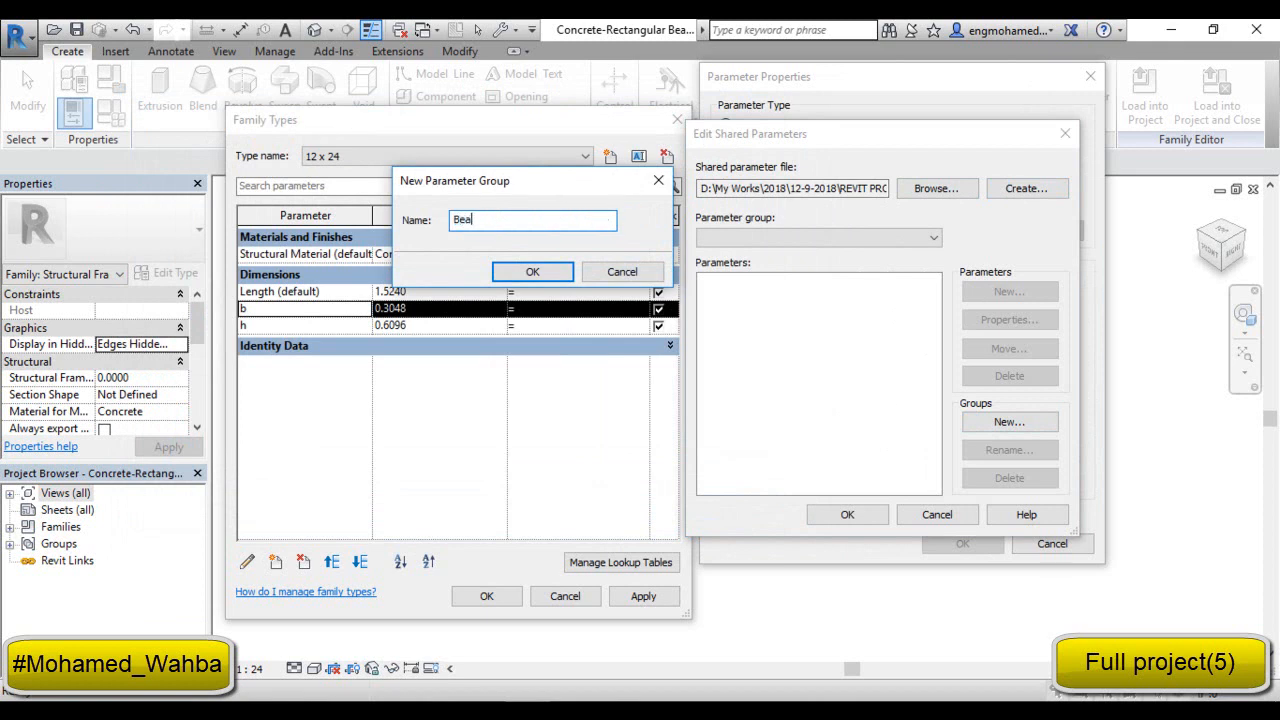
pyautogui.write('ms')
pyautogui.click(532, 271)
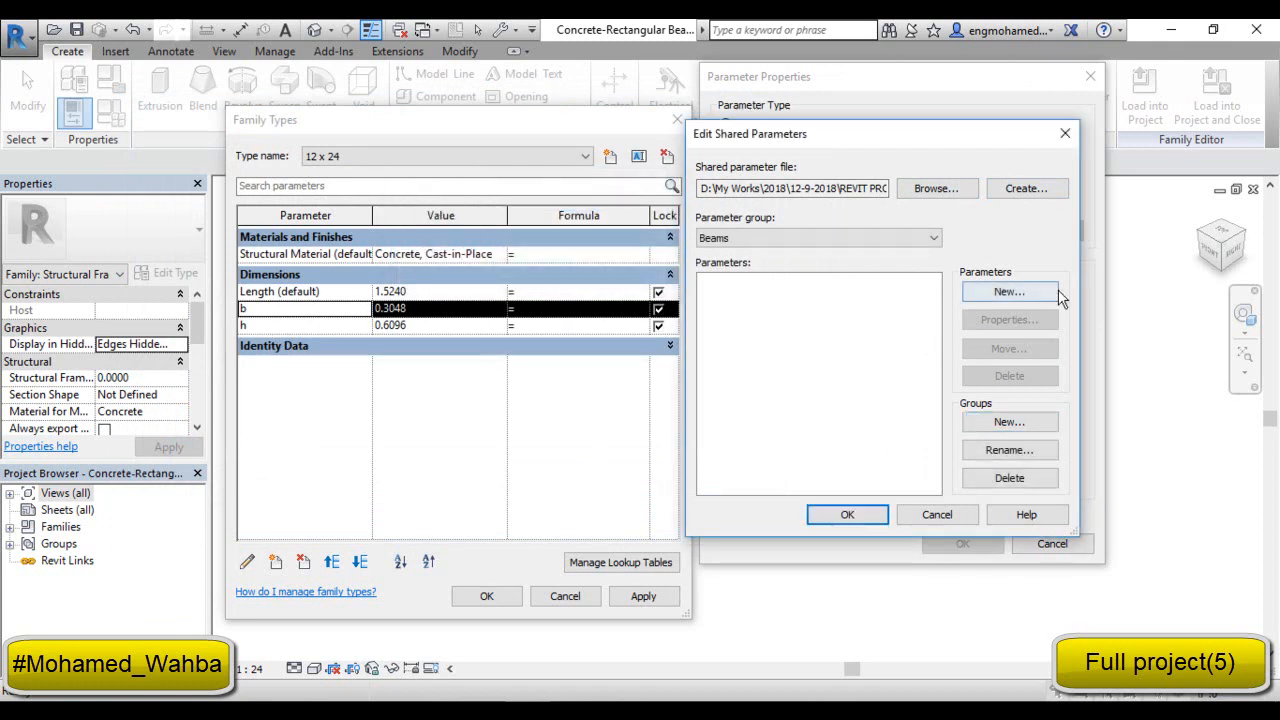
# Add two shared parameters of type Length, named b and h, to the Beams parameter group.
pyautogui.click(1020, 292)
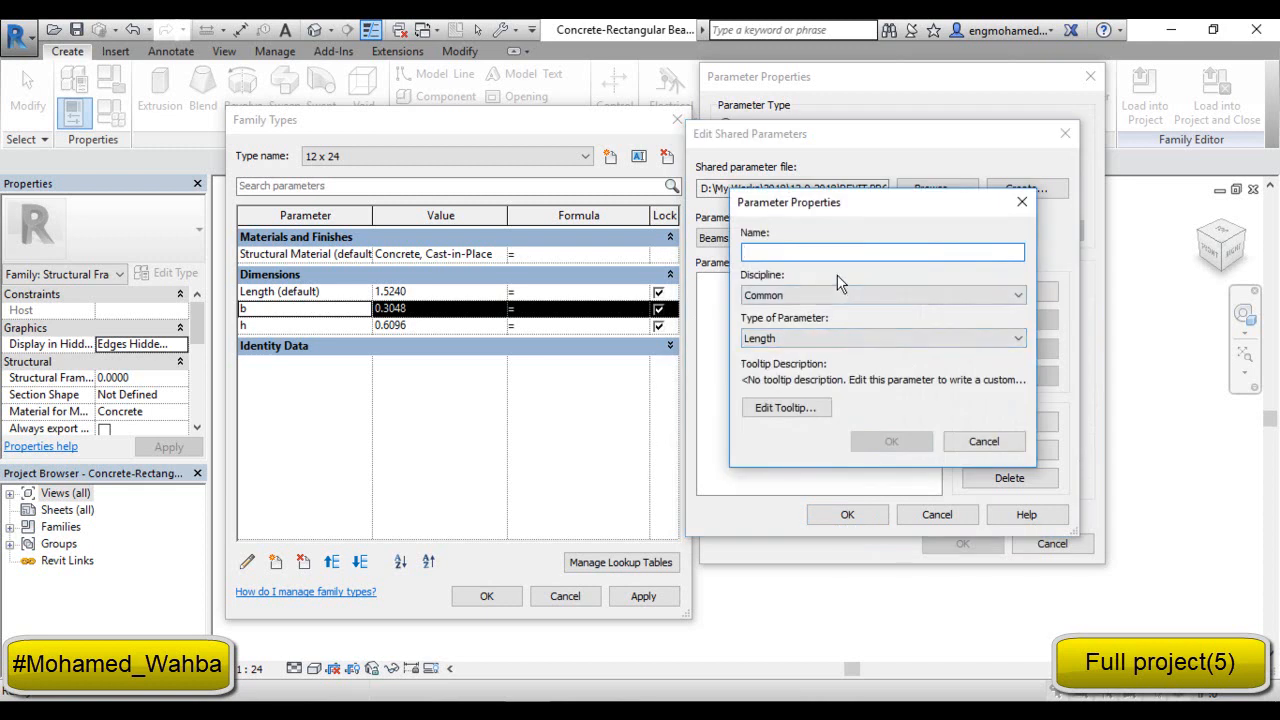
pyautogui.write('b')
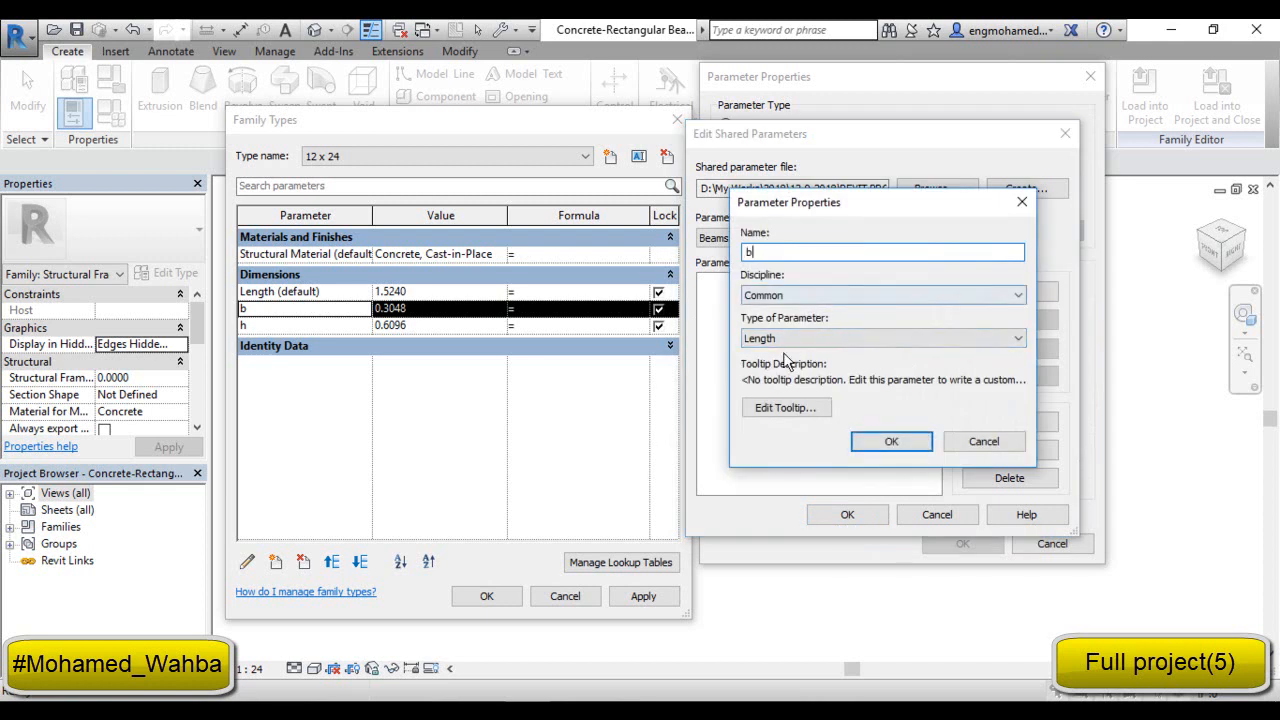
pyautogui.click(785, 337)
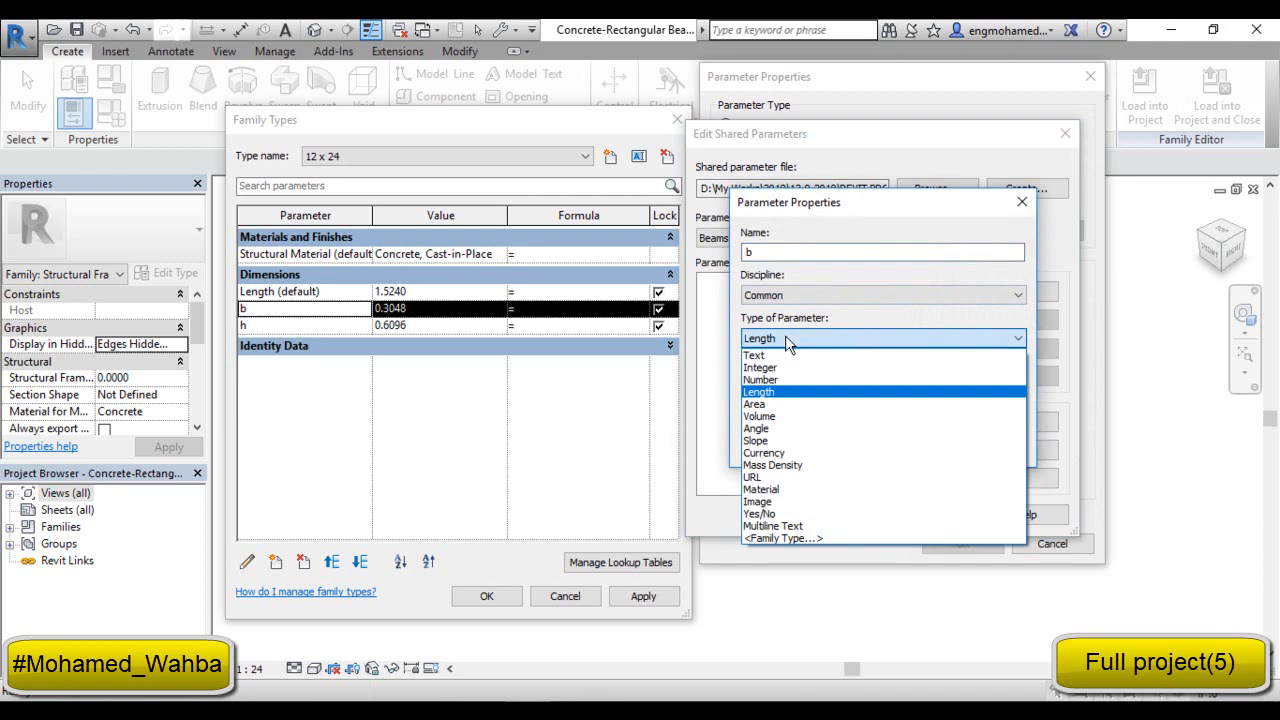
pyautogui.click(785, 337)
pyautogui.click(895, 441)
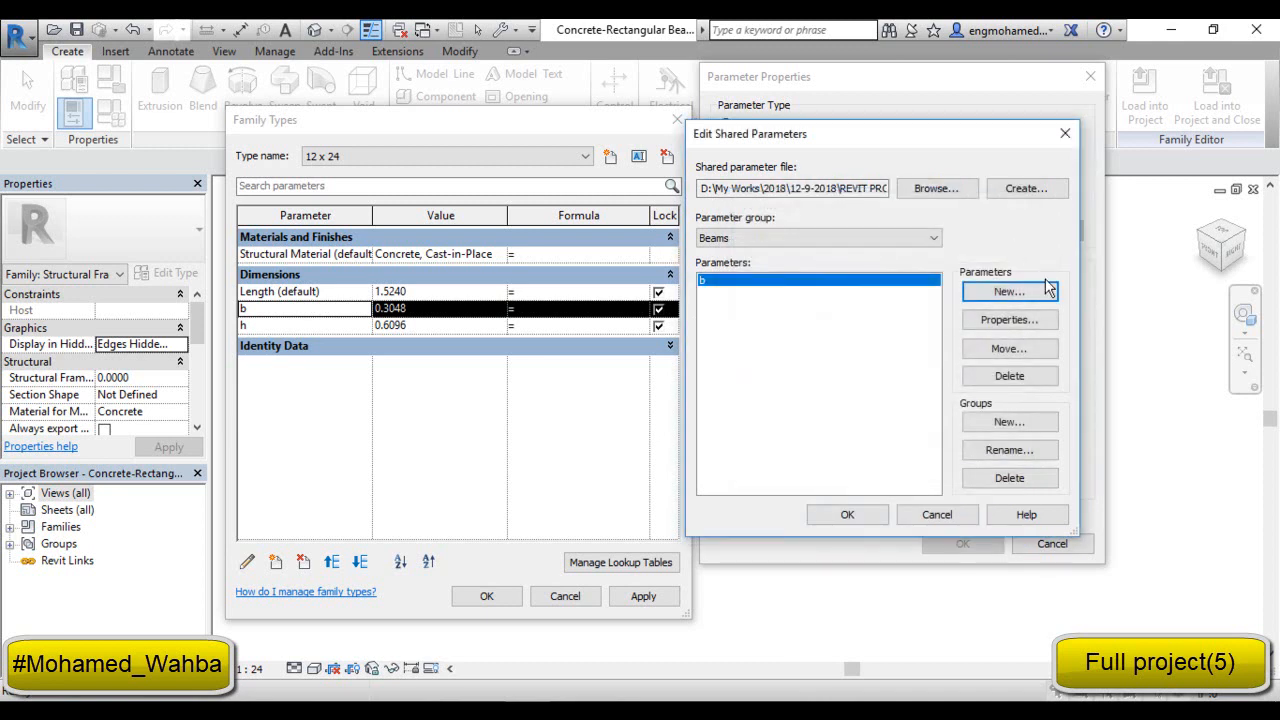
pyautogui.write('h')
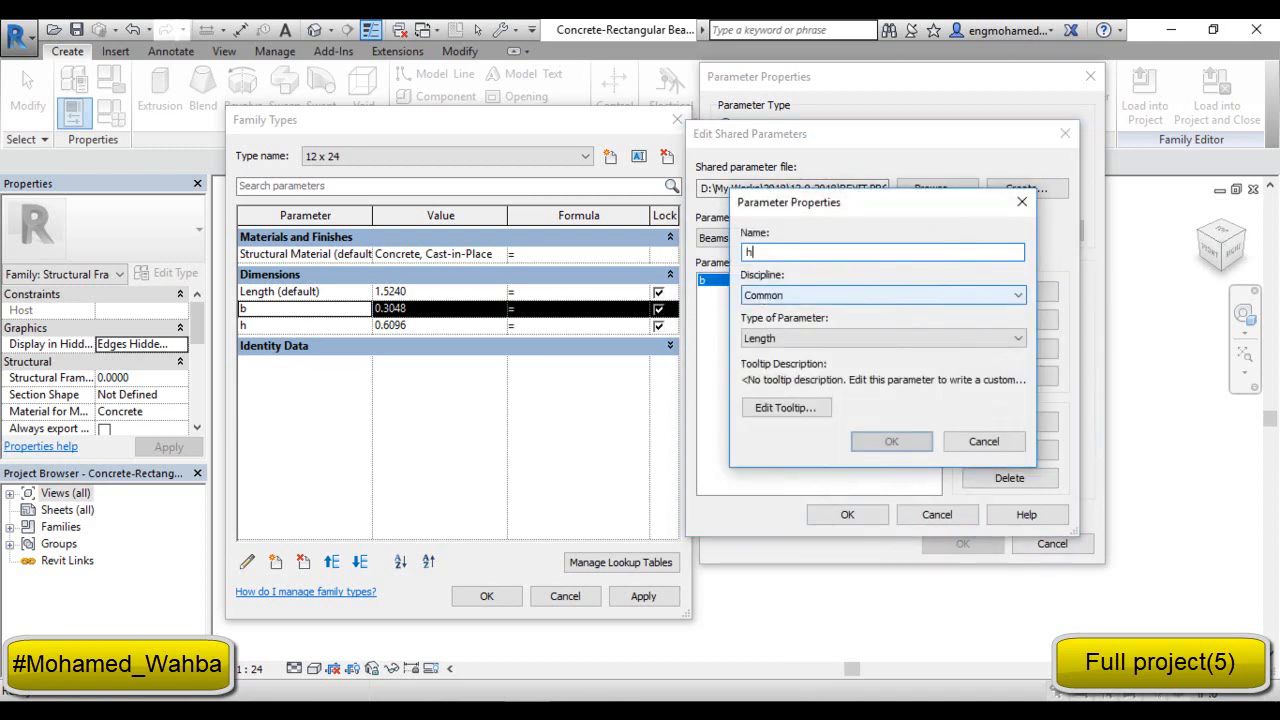
pyautogui.click(893, 441)
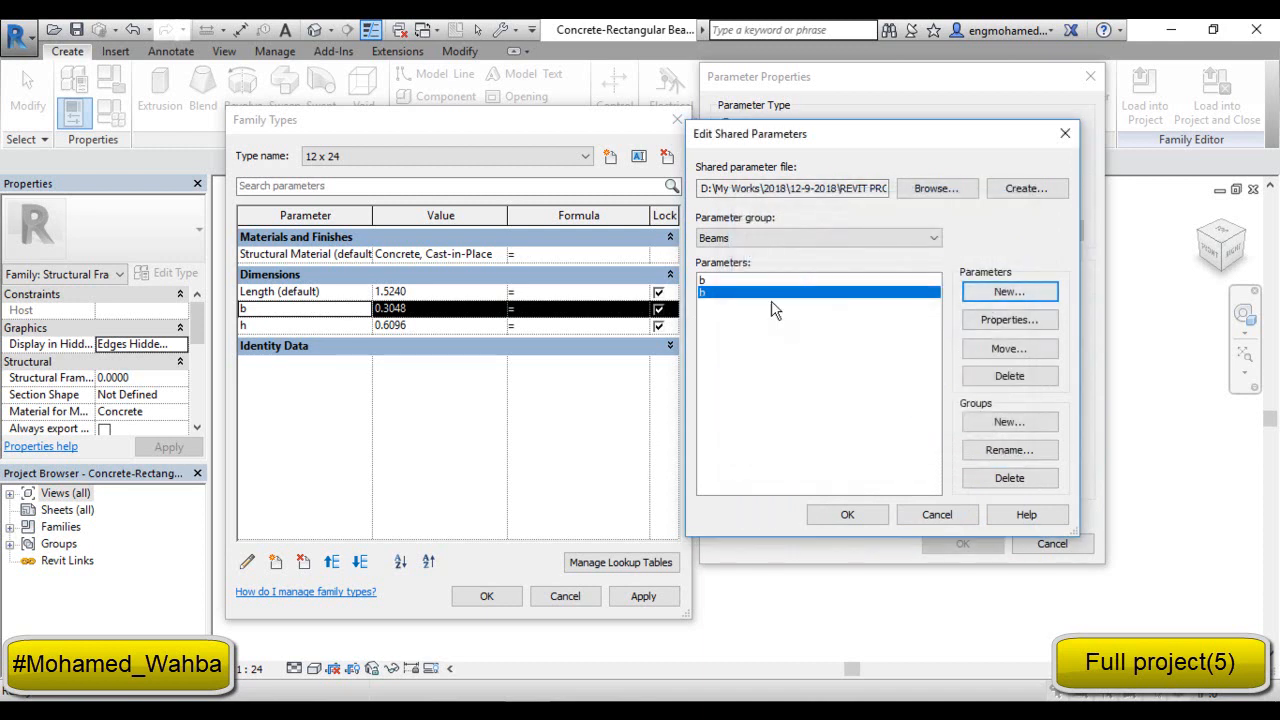
pyautogui.click(849, 513)
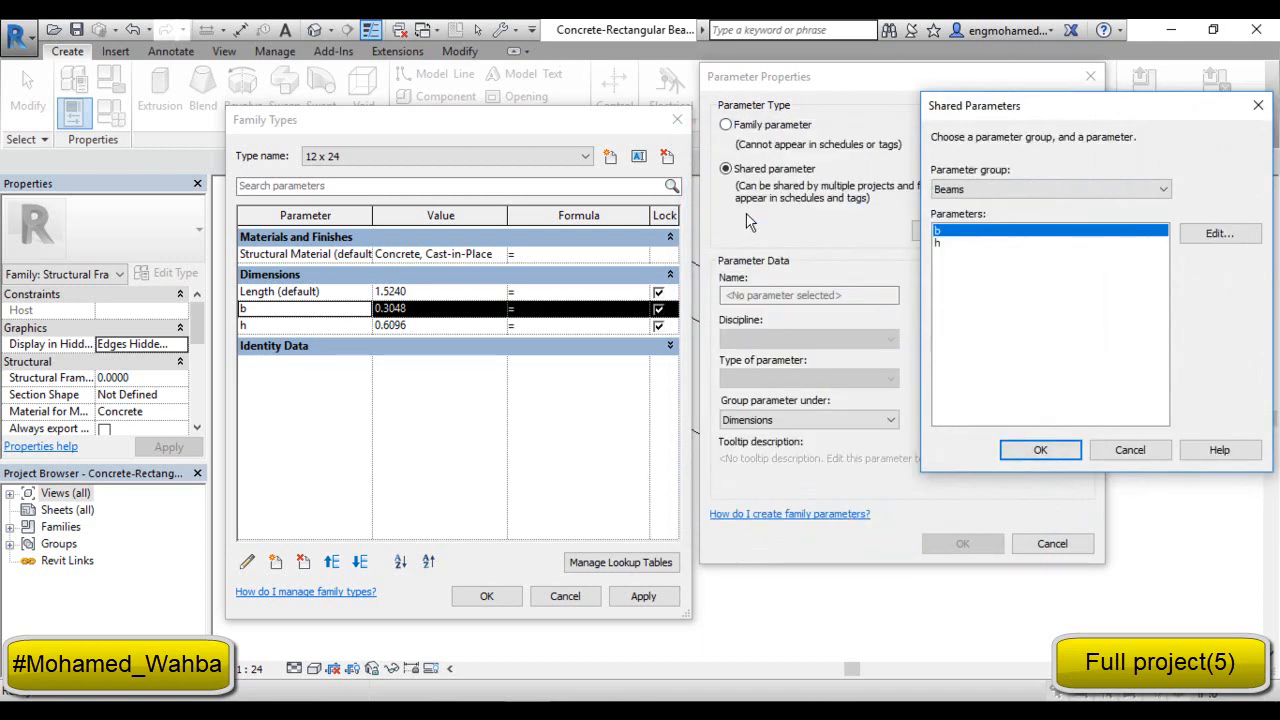
# Assign the shared parameter b from the Beams group to the beam family's b dimension.
pyautogui.moveTo(997, 108); pyautogui.dragTo(538, 220)
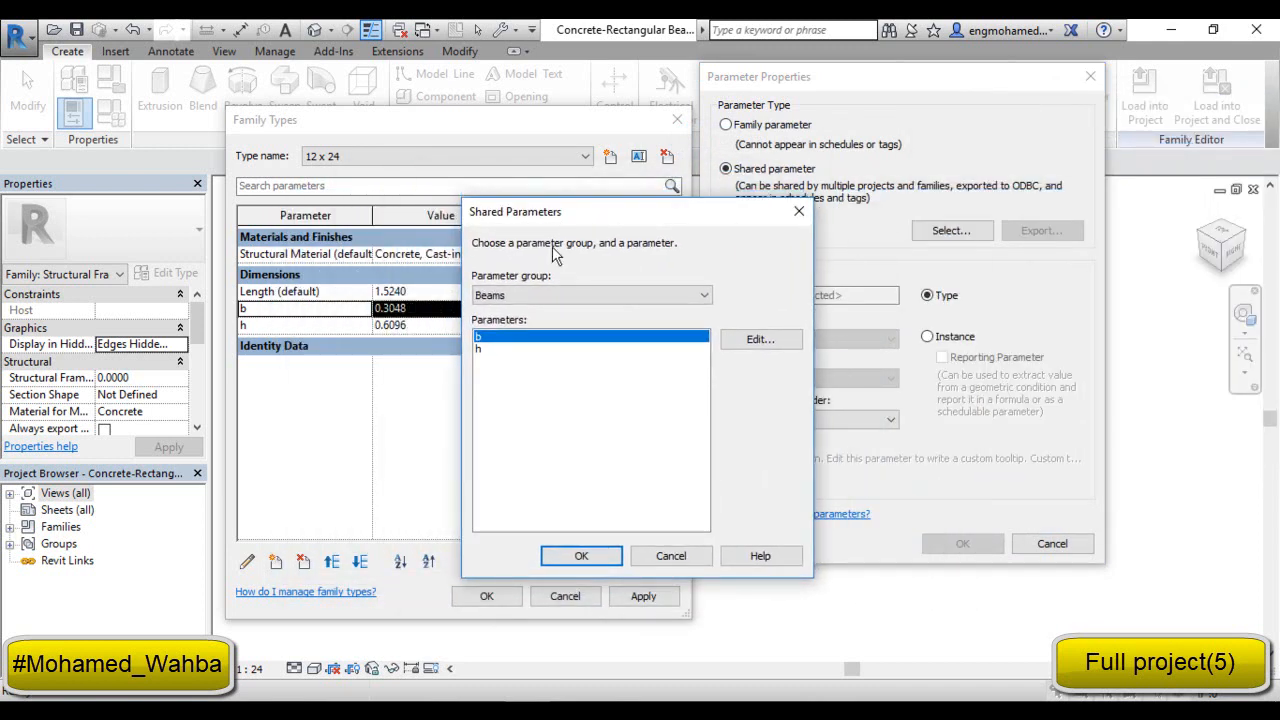
pyautogui.click(577, 560)
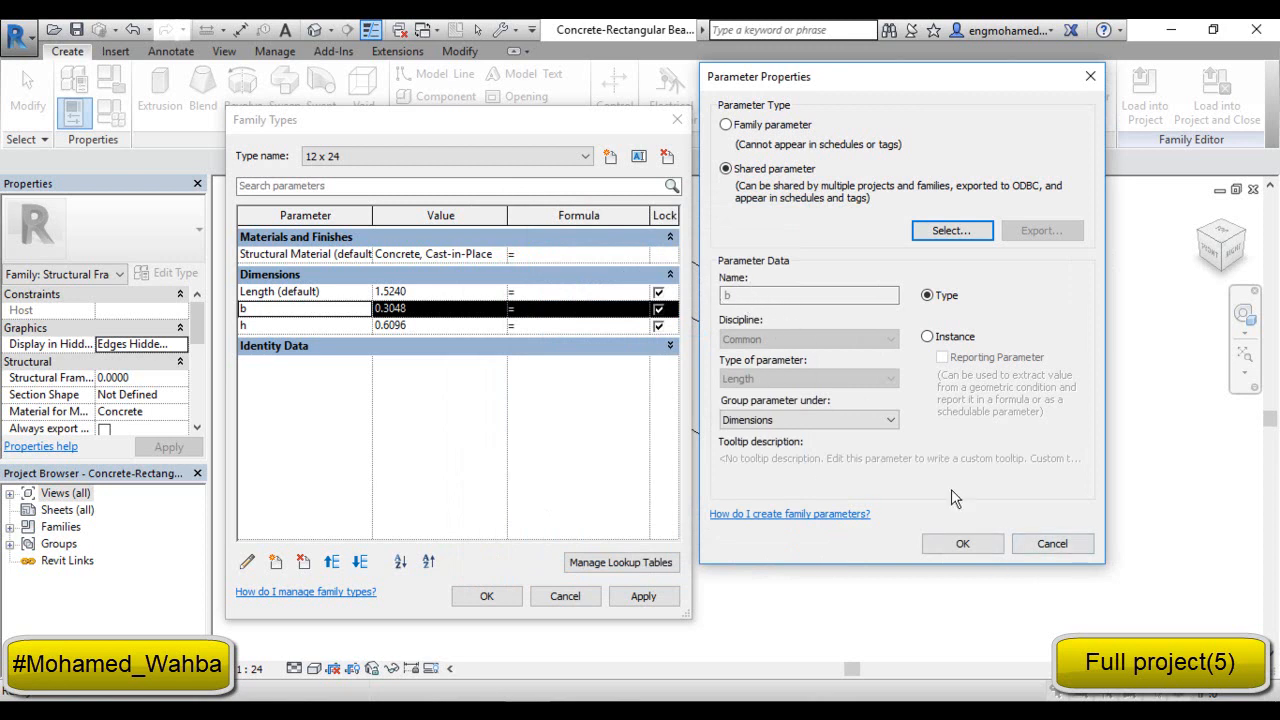
pyautogui.click(962, 545)
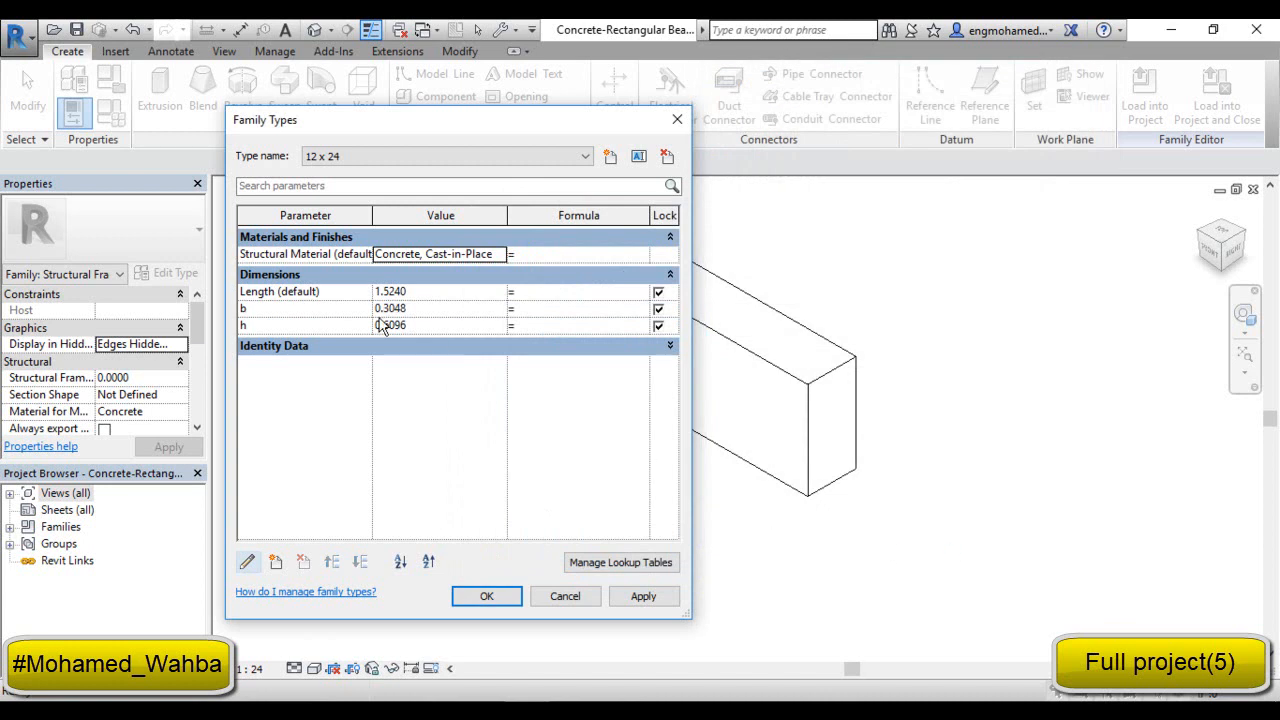
# Change the beam family's h dimension to a shared parameter, using h from the Beams group.
pyautogui.click(268, 327)
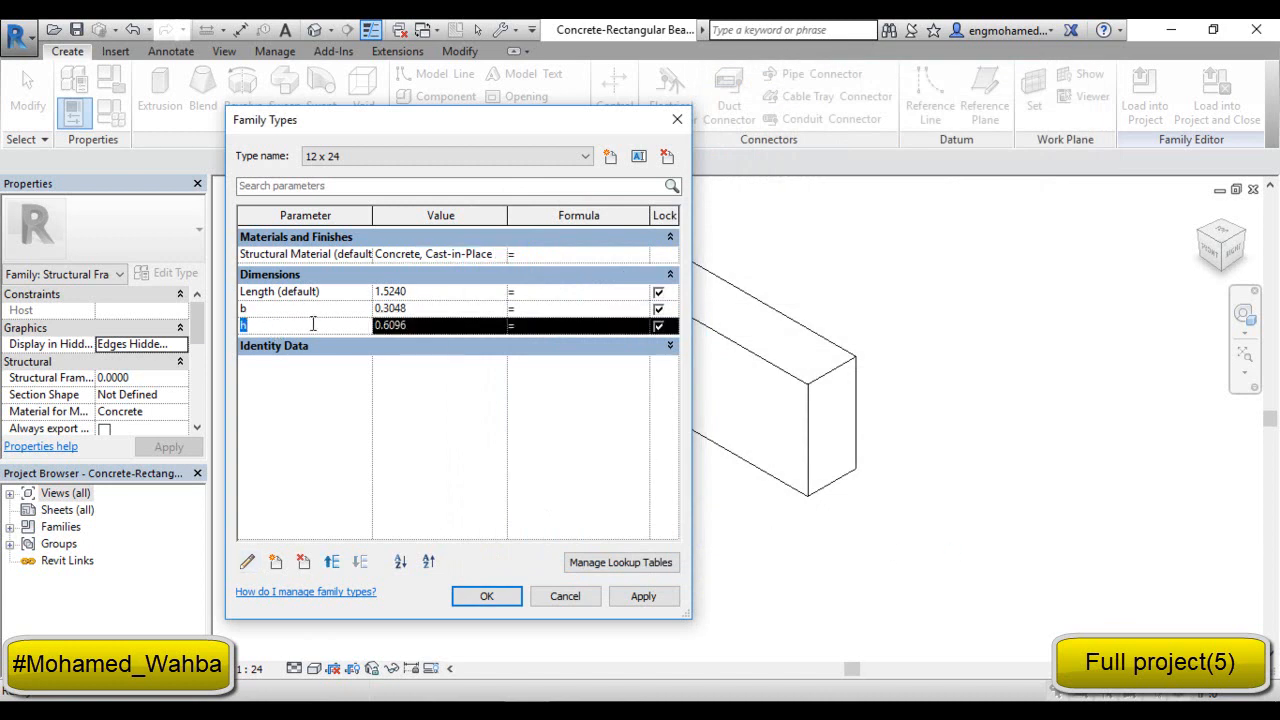
pyautogui.click(248, 563)
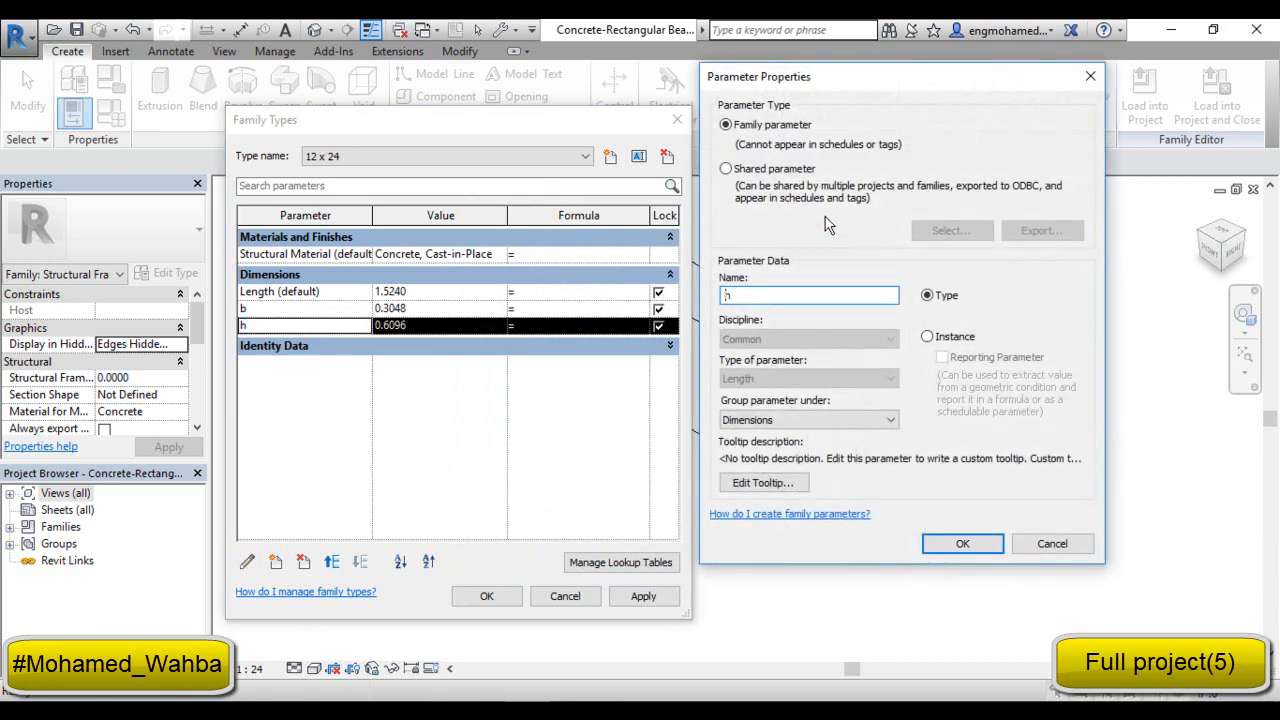
pyautogui.click(774, 170)
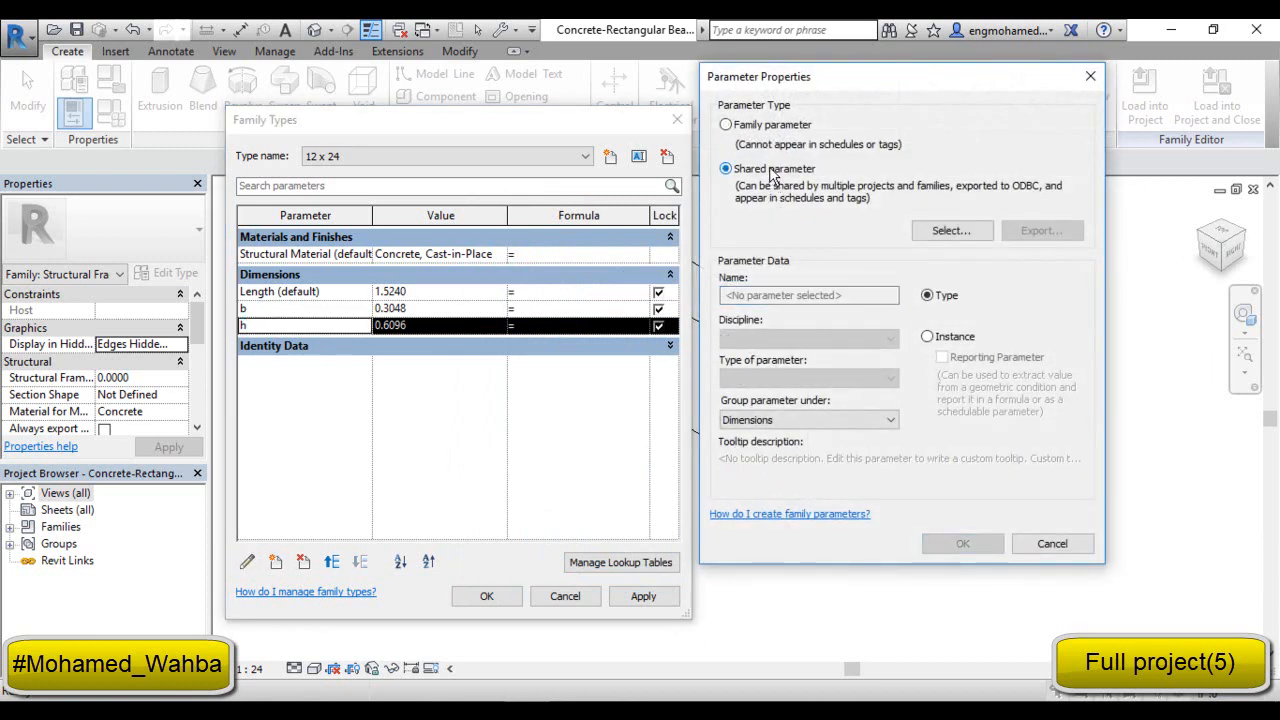
pyautogui.click(948, 230)
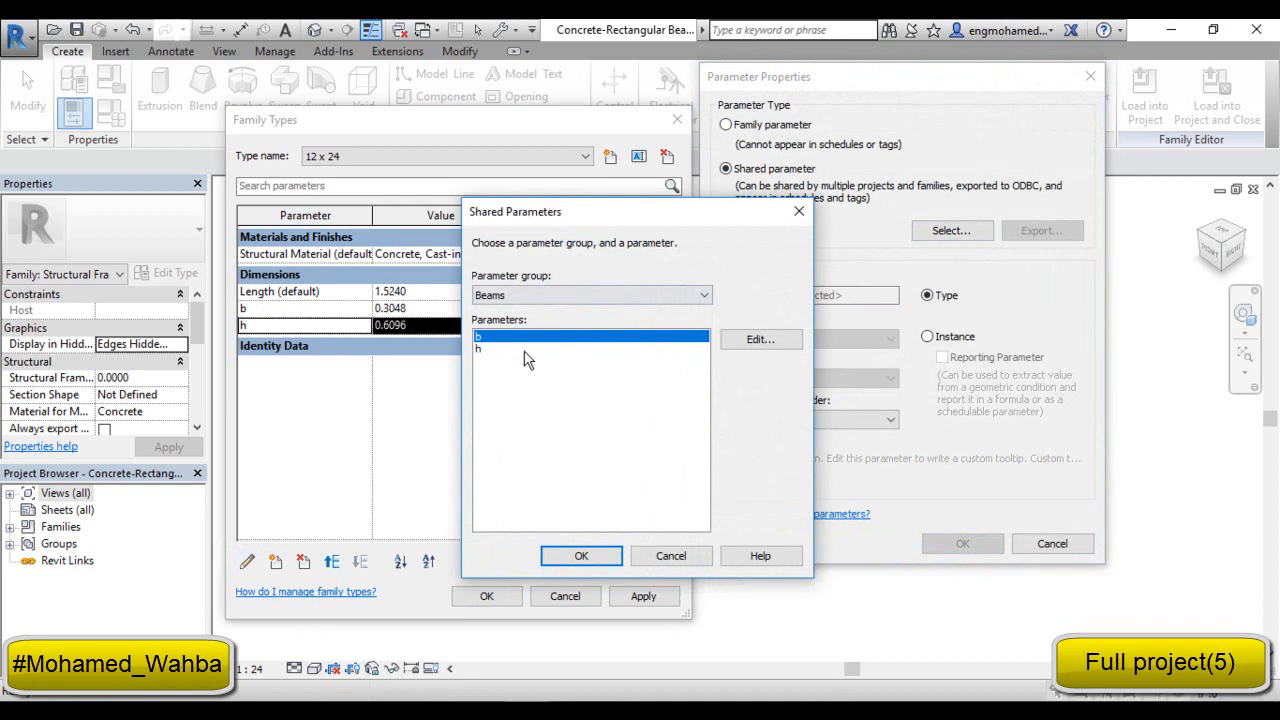
pyautogui.click(531, 350)
pyautogui.click(578, 555)
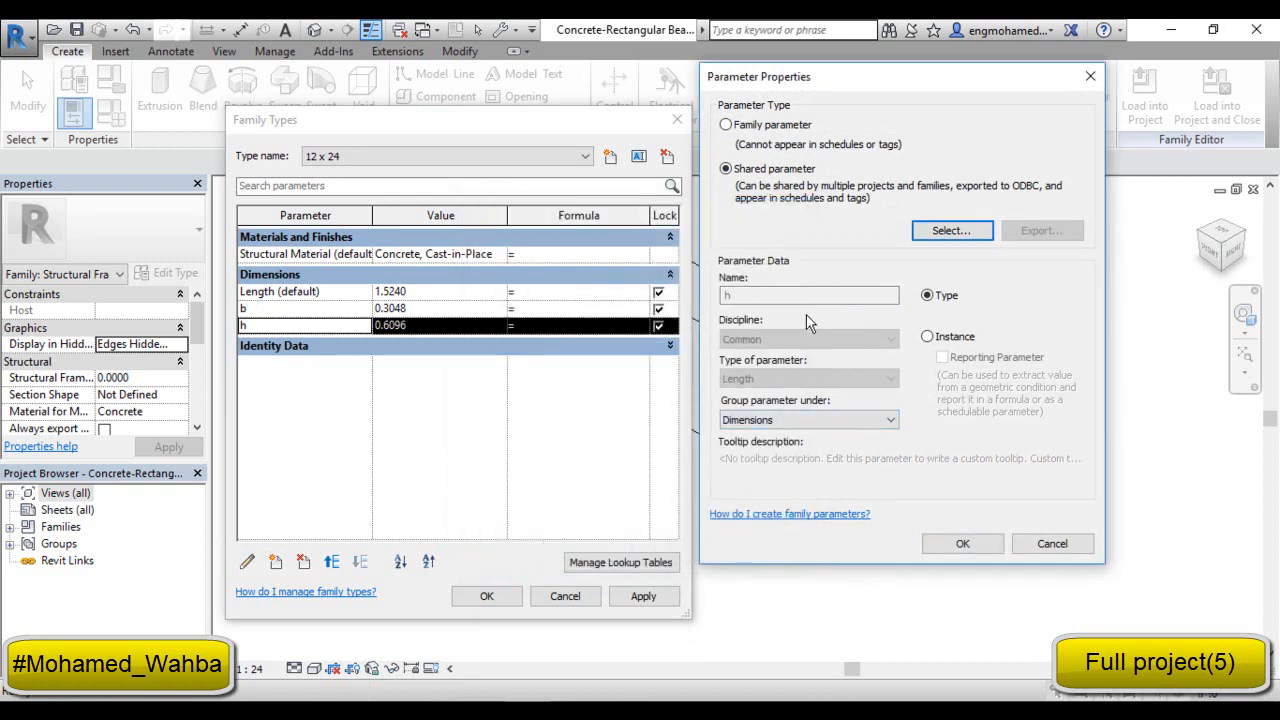
pyautogui.click(975, 548)
# Accept the family type changes and load the beam family into the project, overwriting the existing version and its parameter values.
pyautogui.click(486, 596)
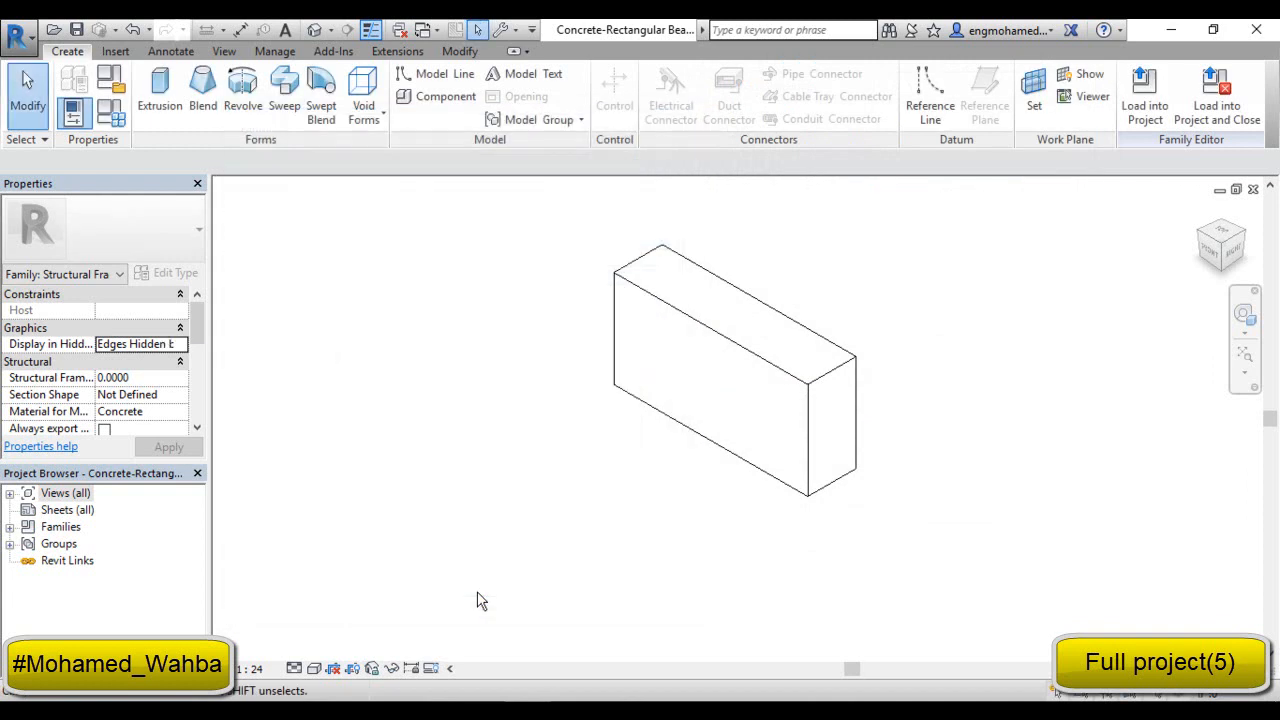
pyautogui.click(1148, 100)
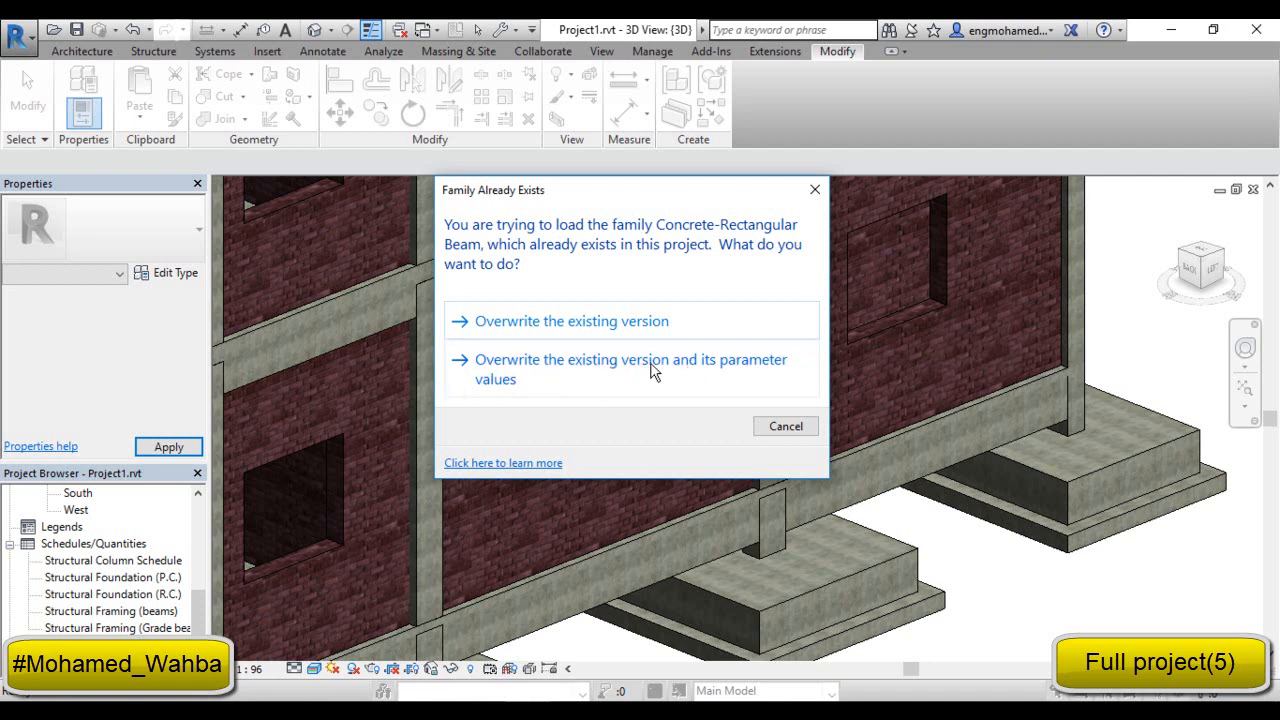
pyautogui.click(735, 373)
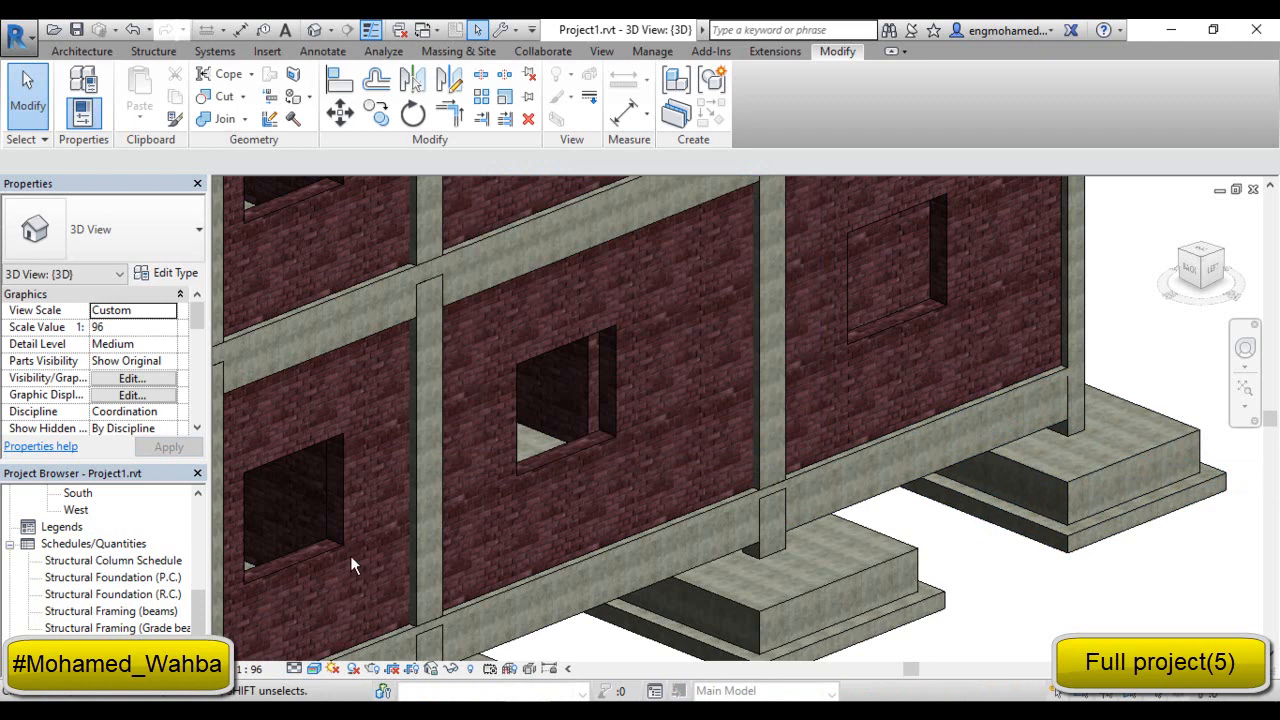
# Open the Structural Framing (beams) schedule and add b and h to its scheduled fields.
pyautogui.doubleClick(125, 614)
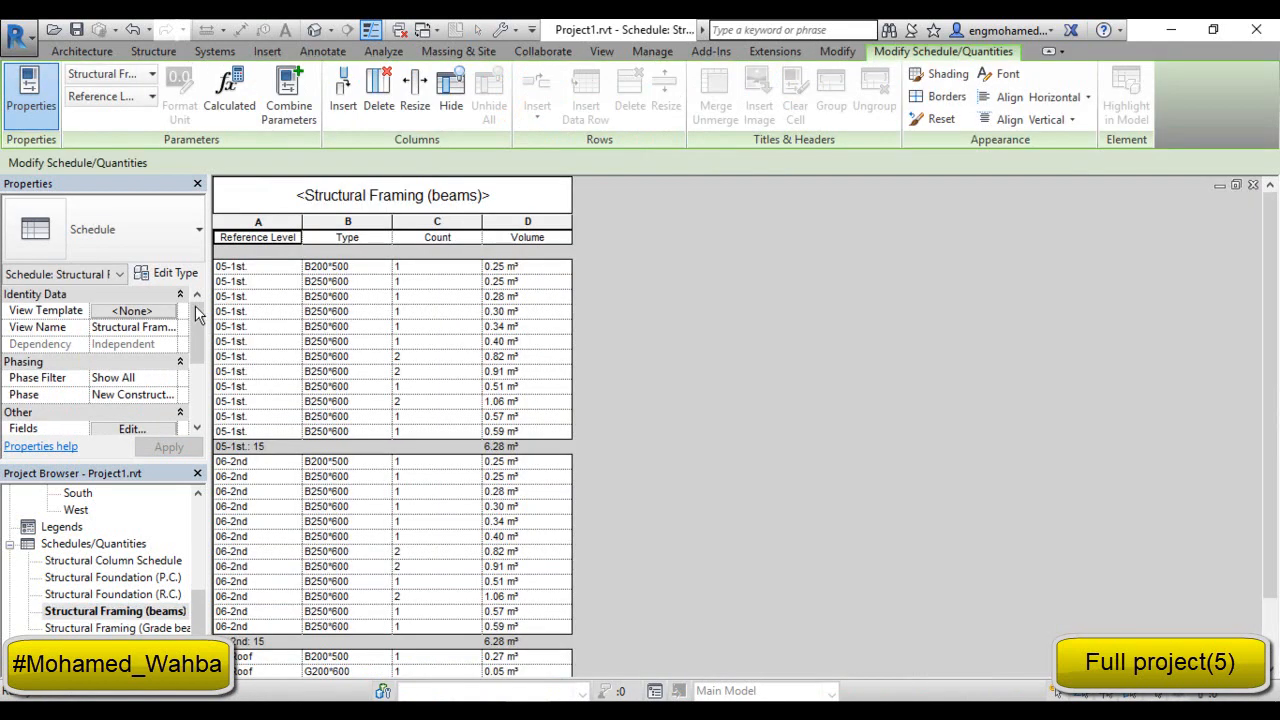
pyautogui.scroll(-1, 110, 400)
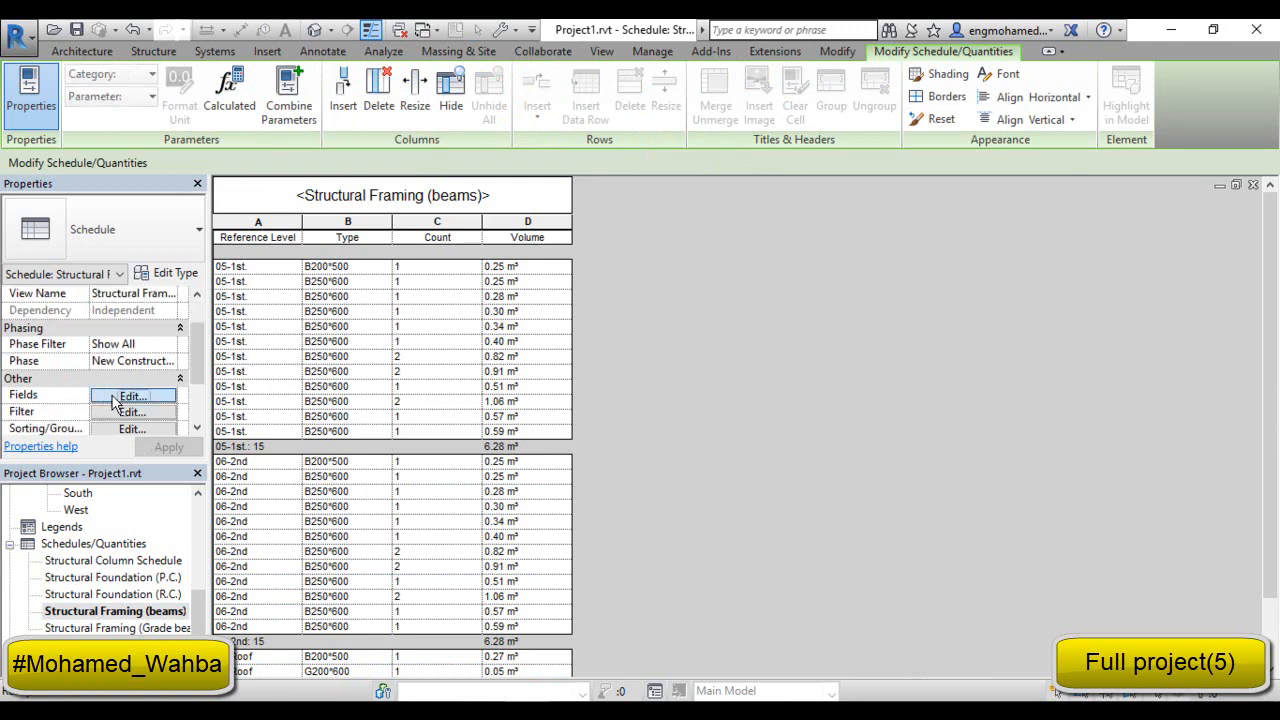
pyautogui.click(120, 395)
pyautogui.click(714, 264)
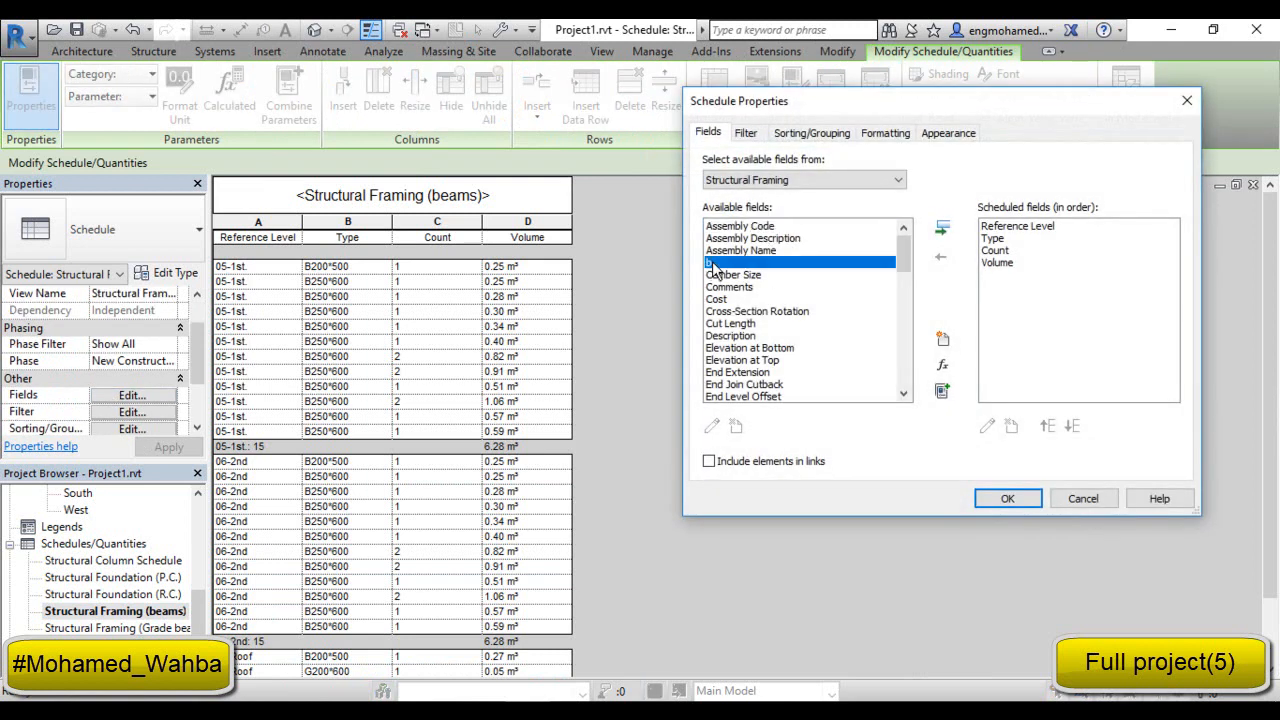
pyautogui.scroll(-3, 718, 318)
pyautogui.click(719, 324)
pyautogui.scroll(3, 719, 328)
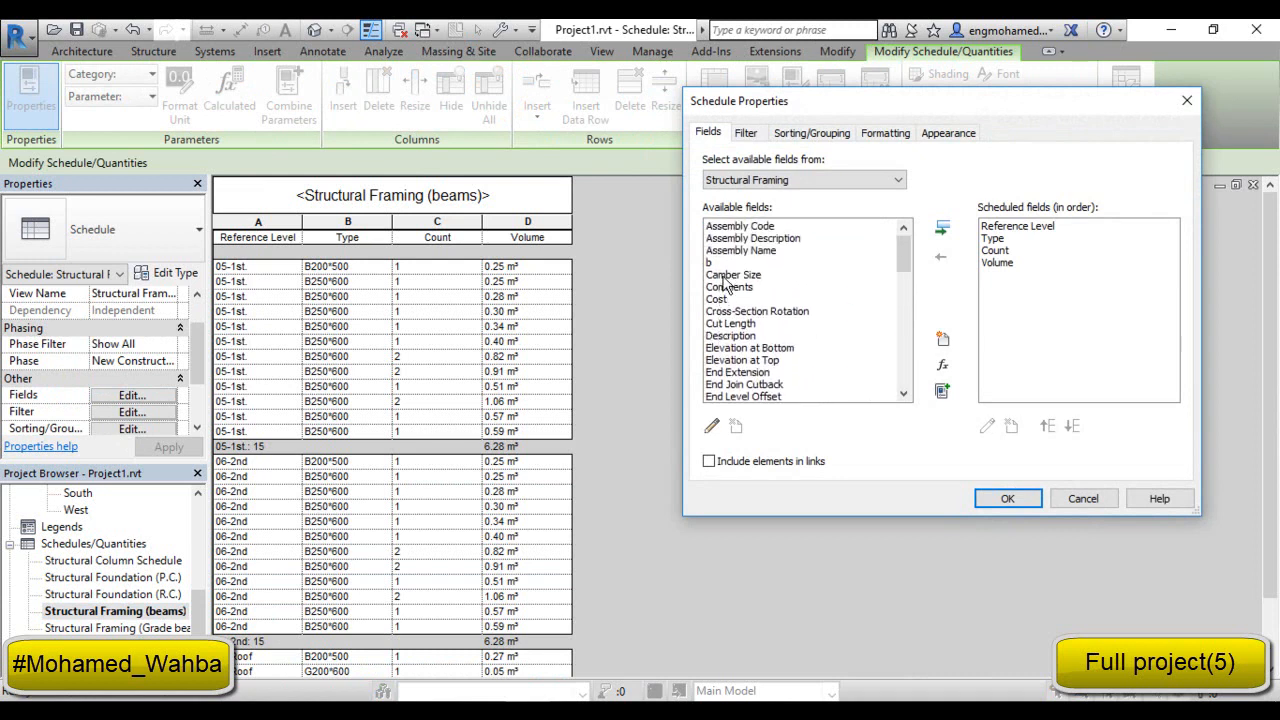
pyautogui.click(718, 264)
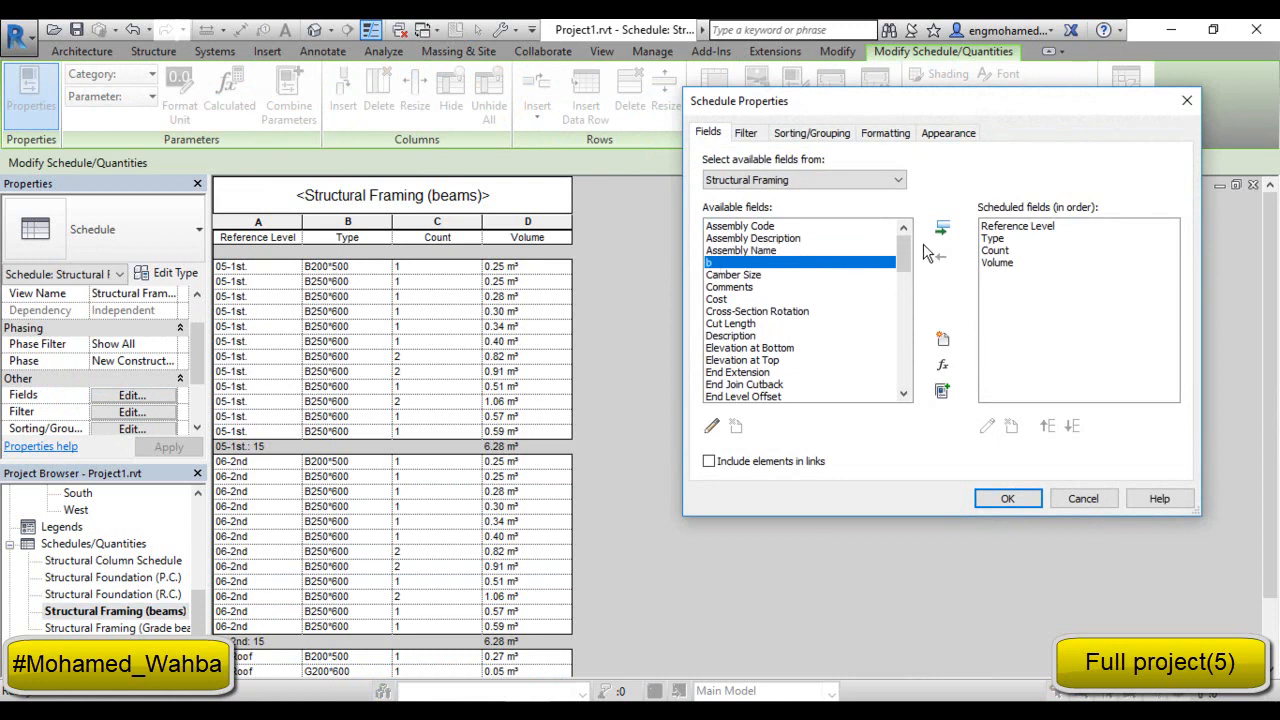
pyautogui.click(943, 228)
pyautogui.scroll(-5, 786, 362)
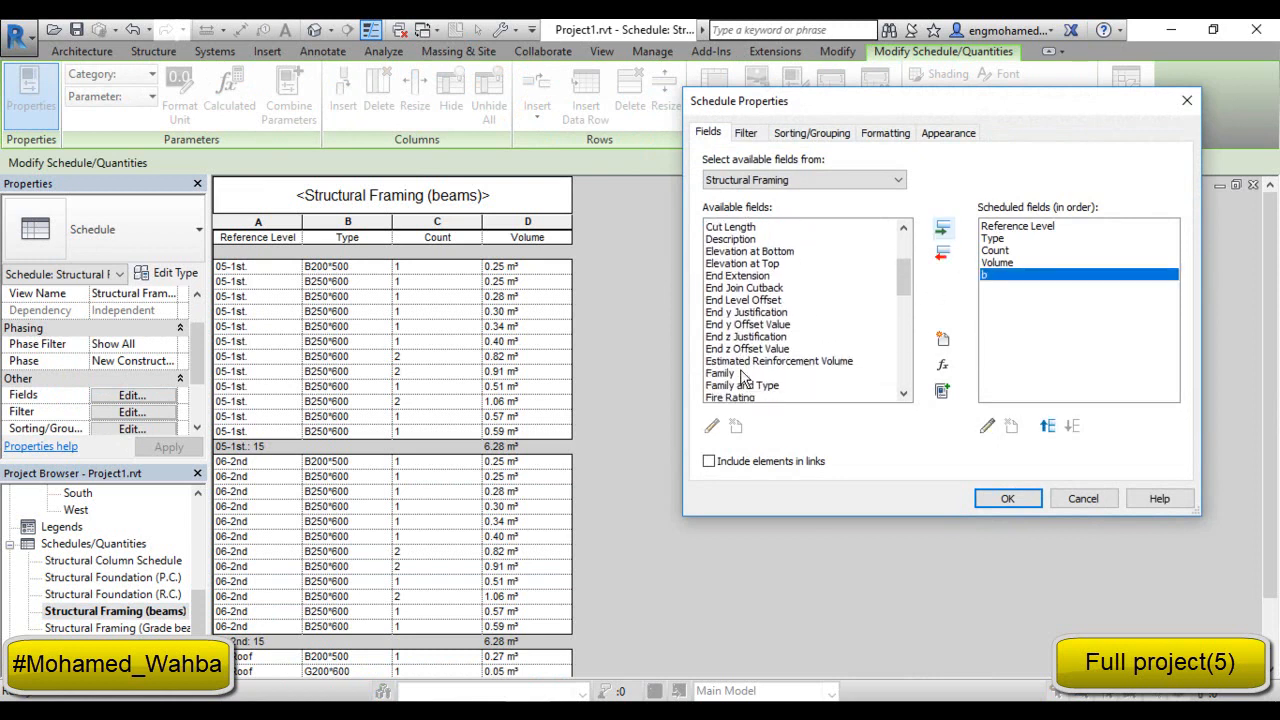
pyautogui.click(720, 311)
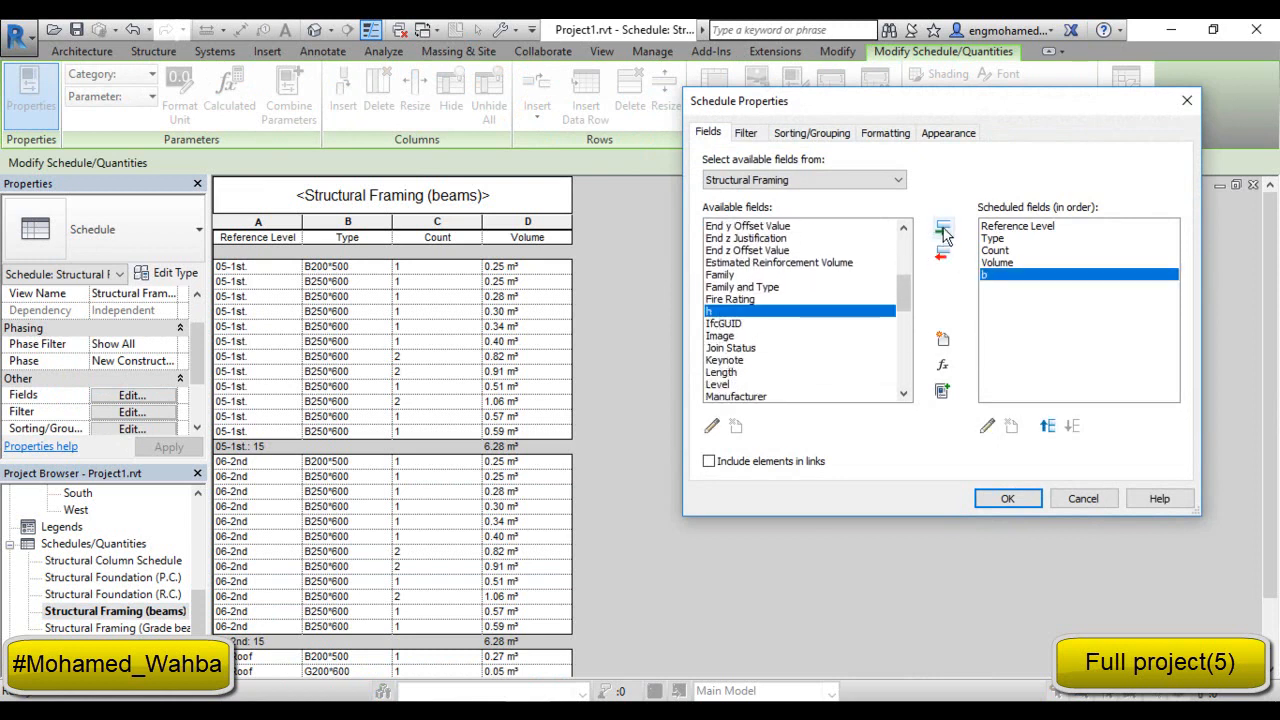
pyautogui.click(943, 228)
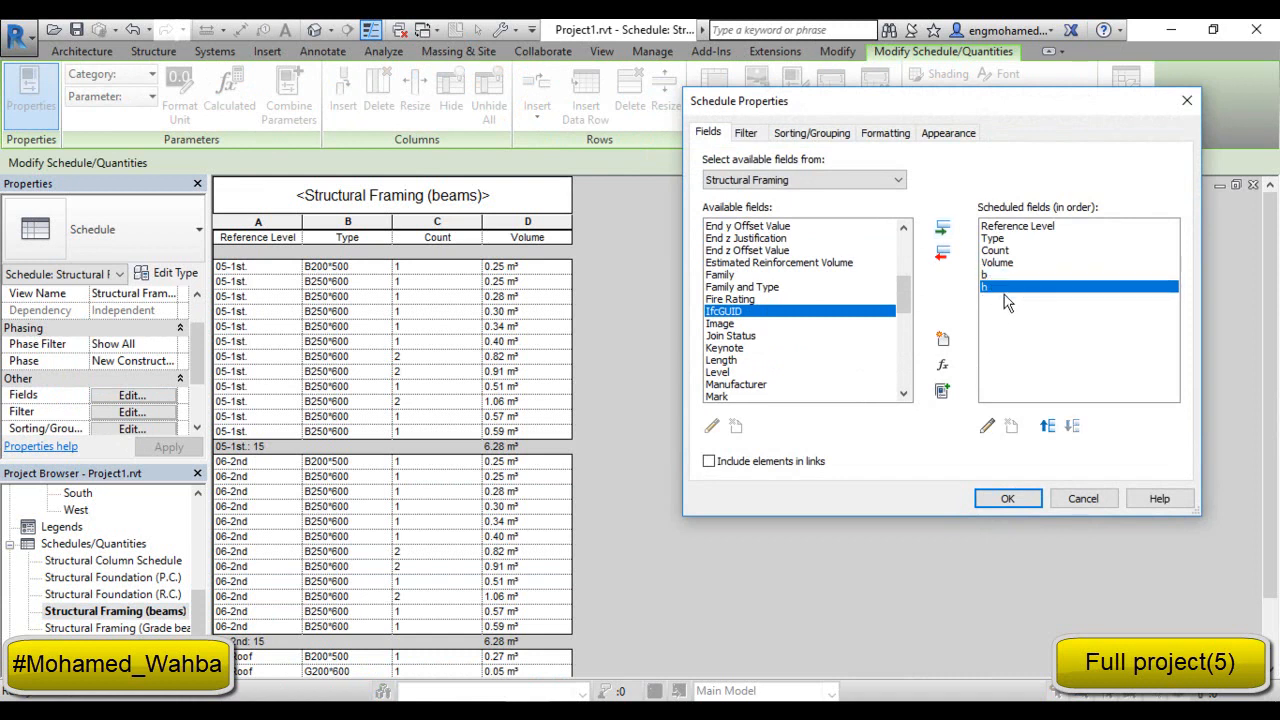
# Start a calculated value named Beam Perimeter for the beam schedule, with the type set to Length.
pyautogui.press('Up')
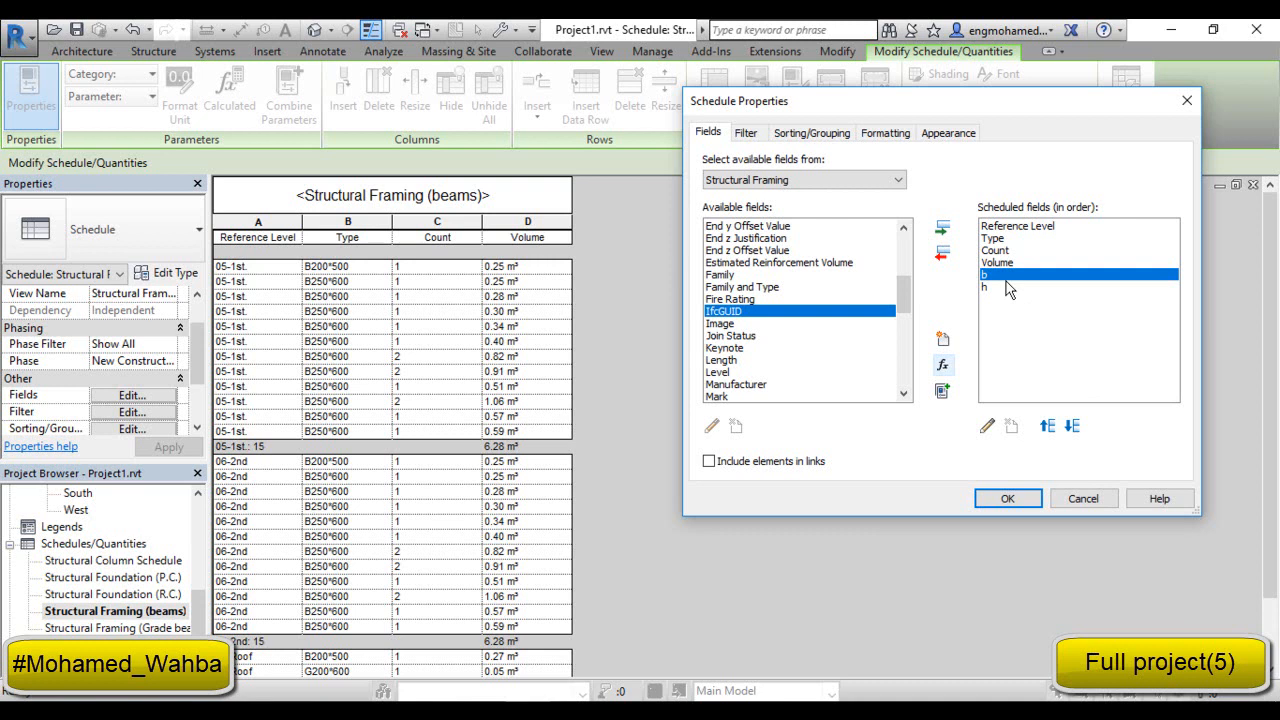
pyautogui.click(943, 366)
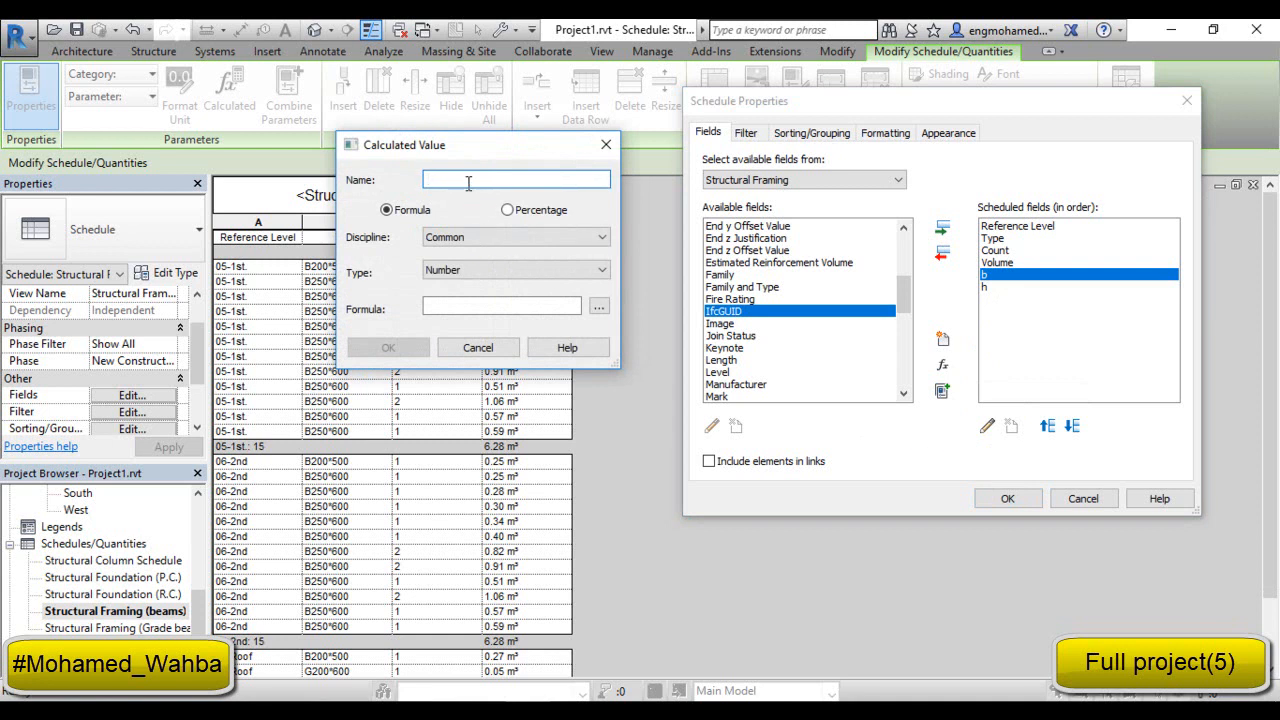
pyautogui.write('Perimeter')
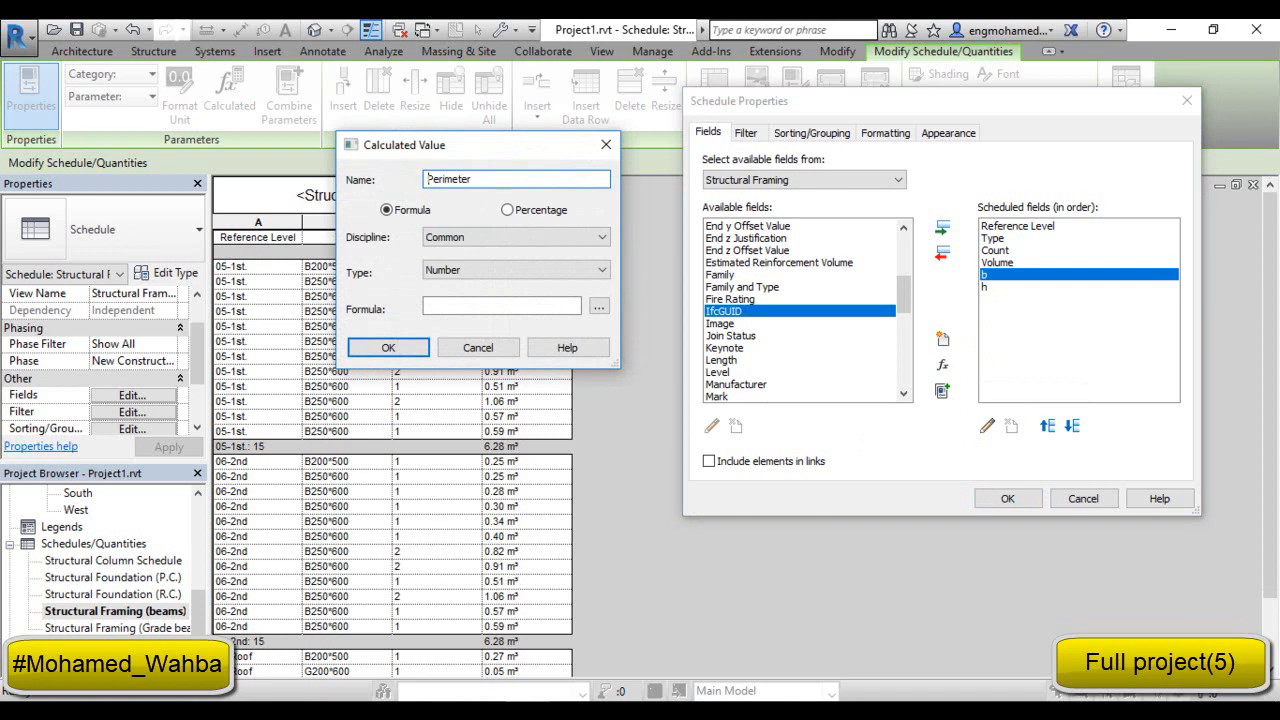
pyautogui.write('Beam')
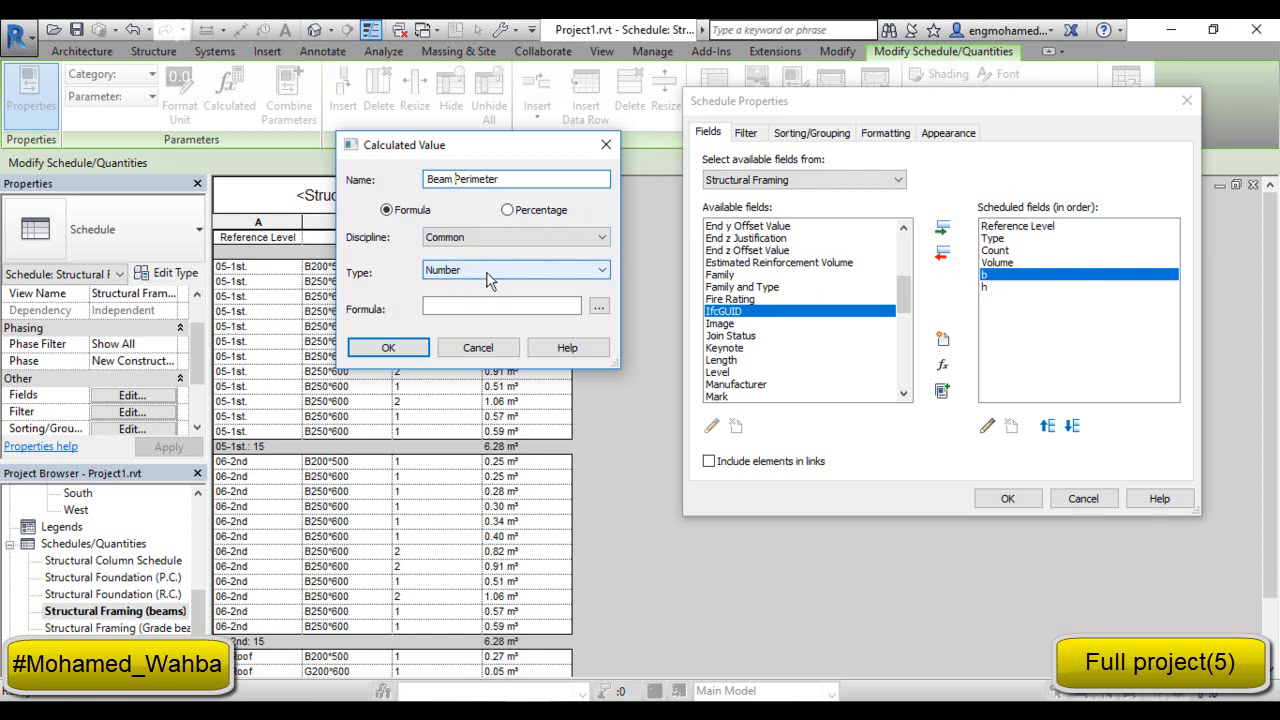
pyautogui.click(468, 280)
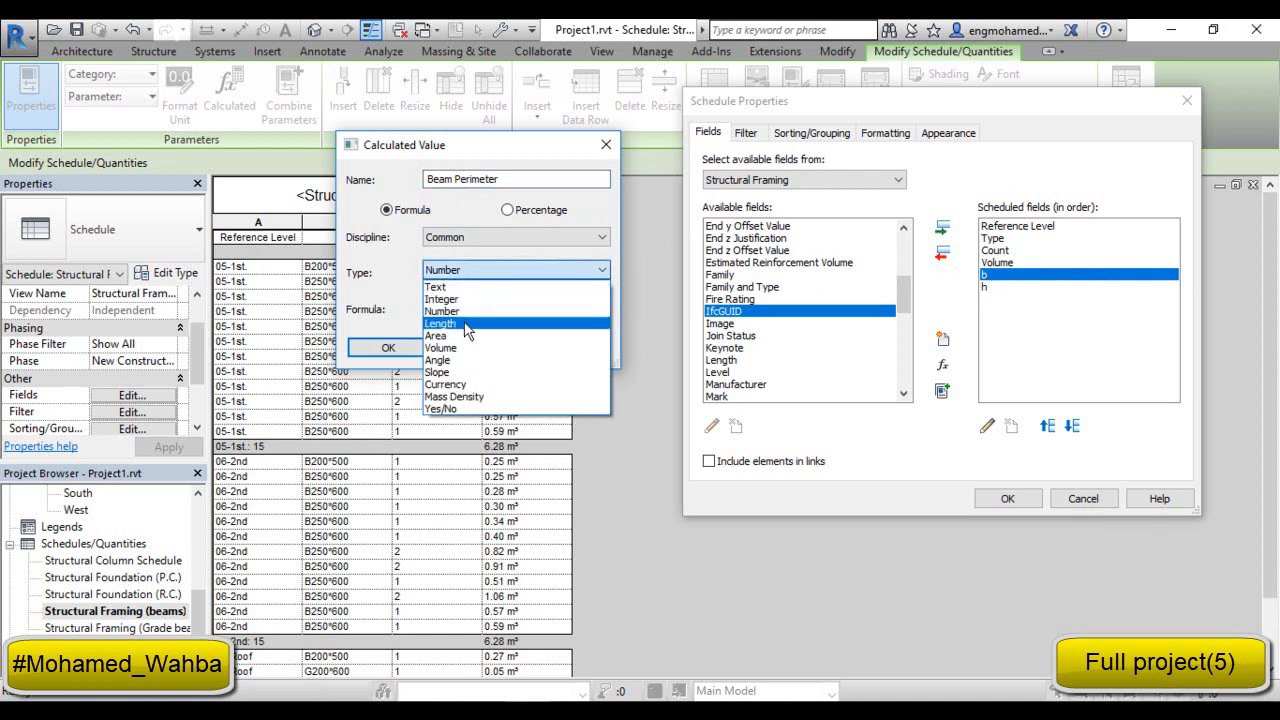
pyautogui.click(458, 324)
# Give the Beam Perimeter value the formula (2*b)+(2*h) and add it to the scheduled fields.
pyautogui.click(470, 306)
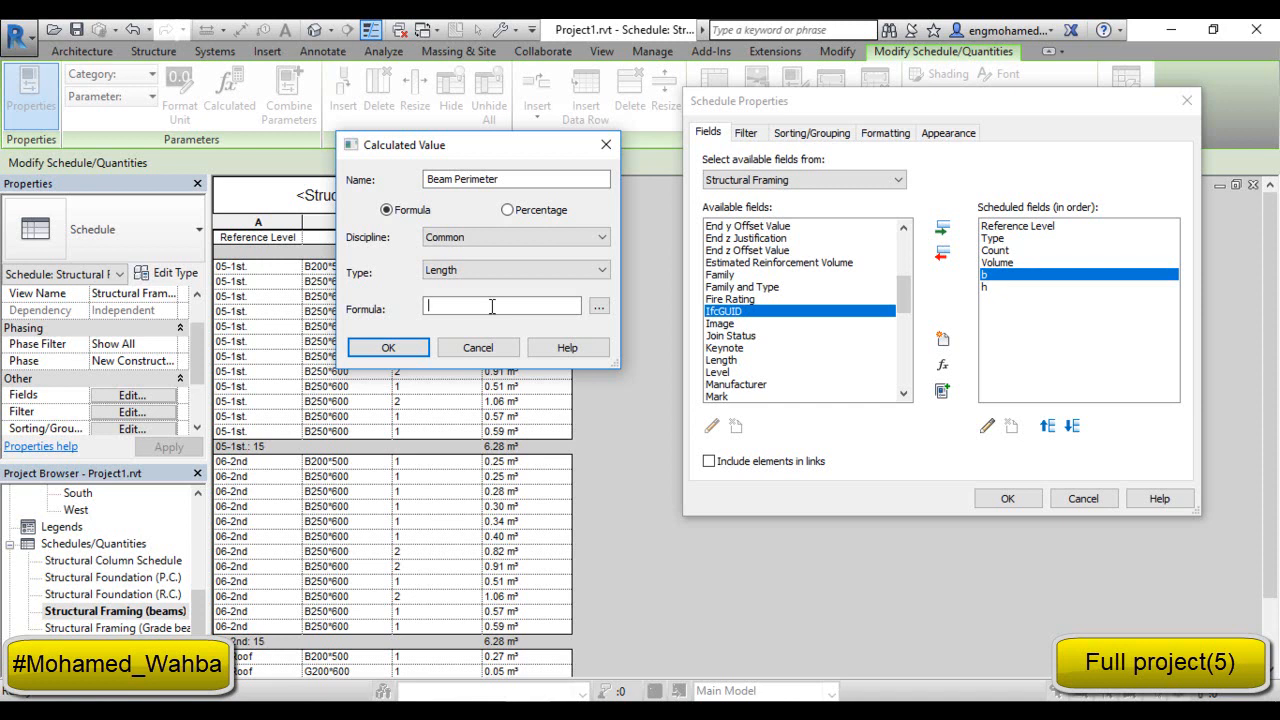
pyautogui.write('@')
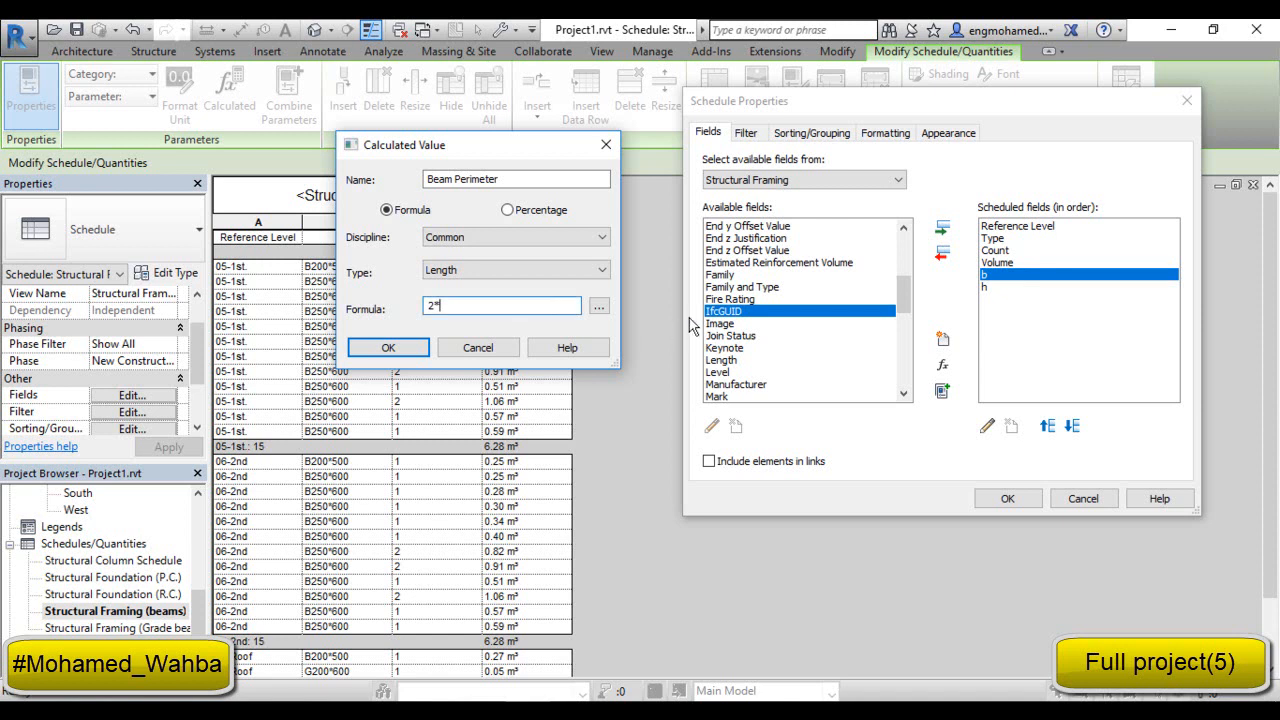
pyautogui.click(598, 310)
pyautogui.doubleClick(404, 195)
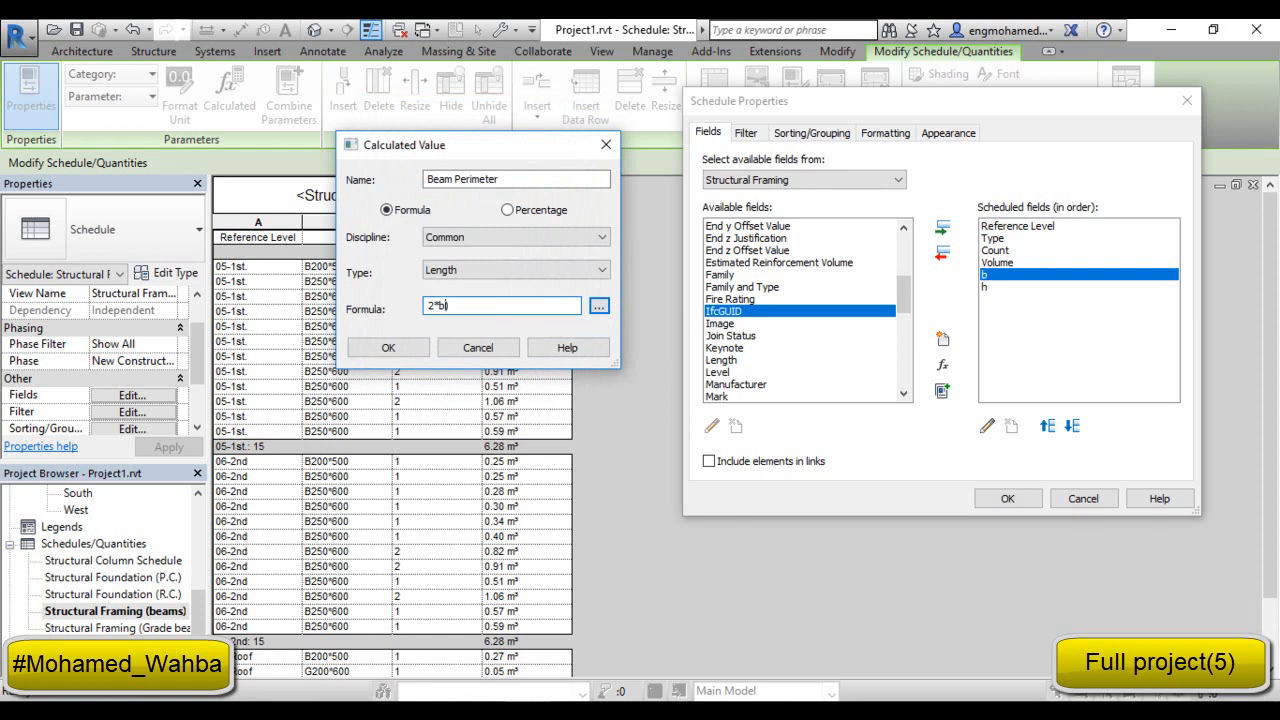
pyautogui.write('(')
pyautogui.click(598, 306)
pyautogui.doubleClick(390, 202)
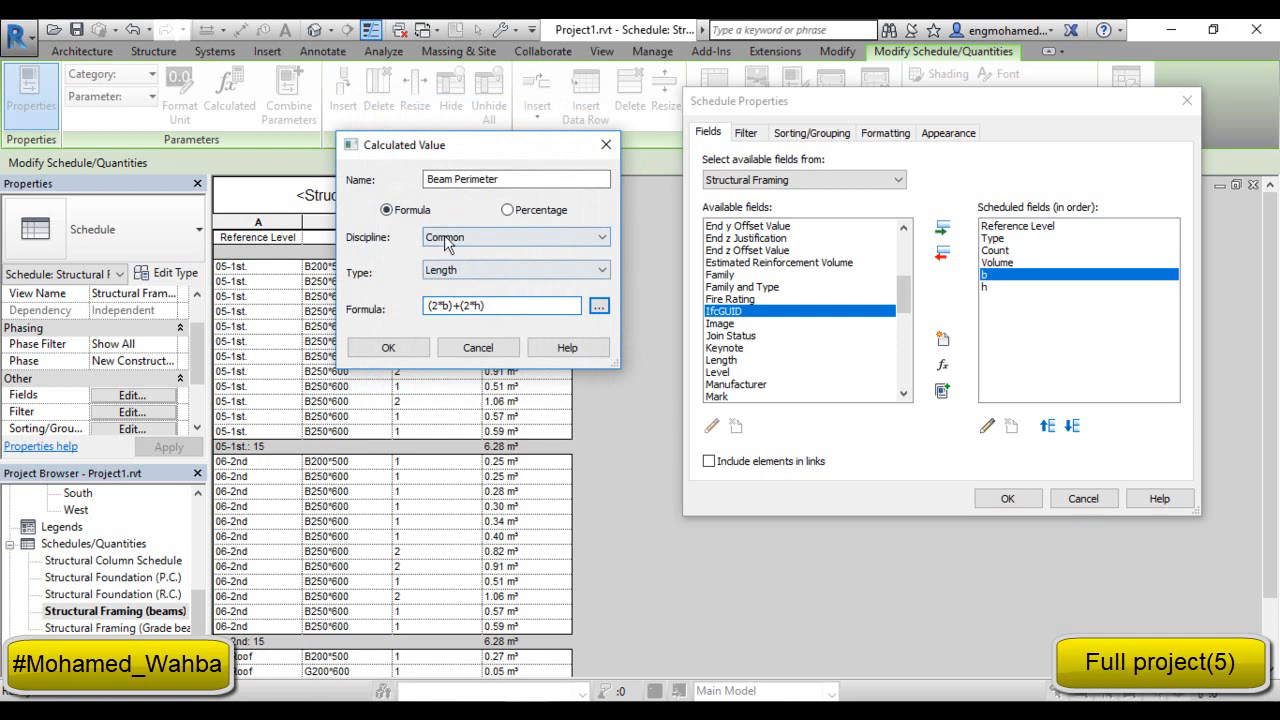
pyautogui.click(404, 353)
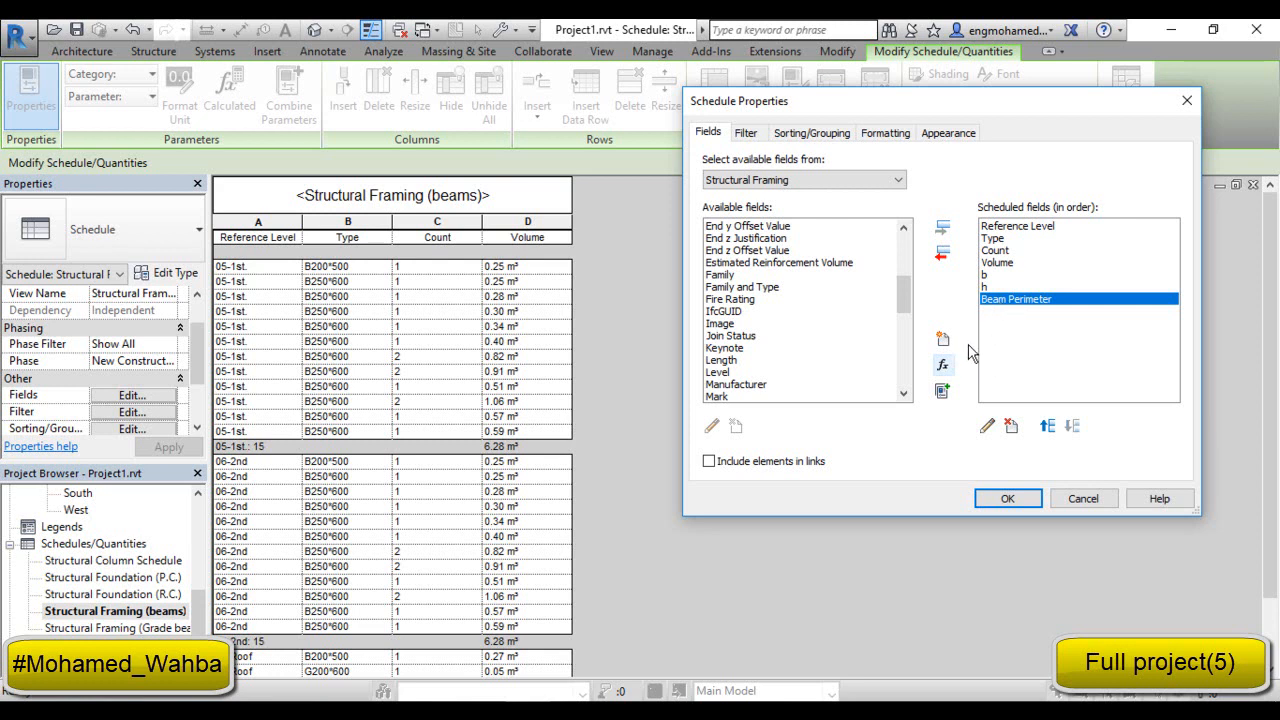
pyautogui.click(943, 368)
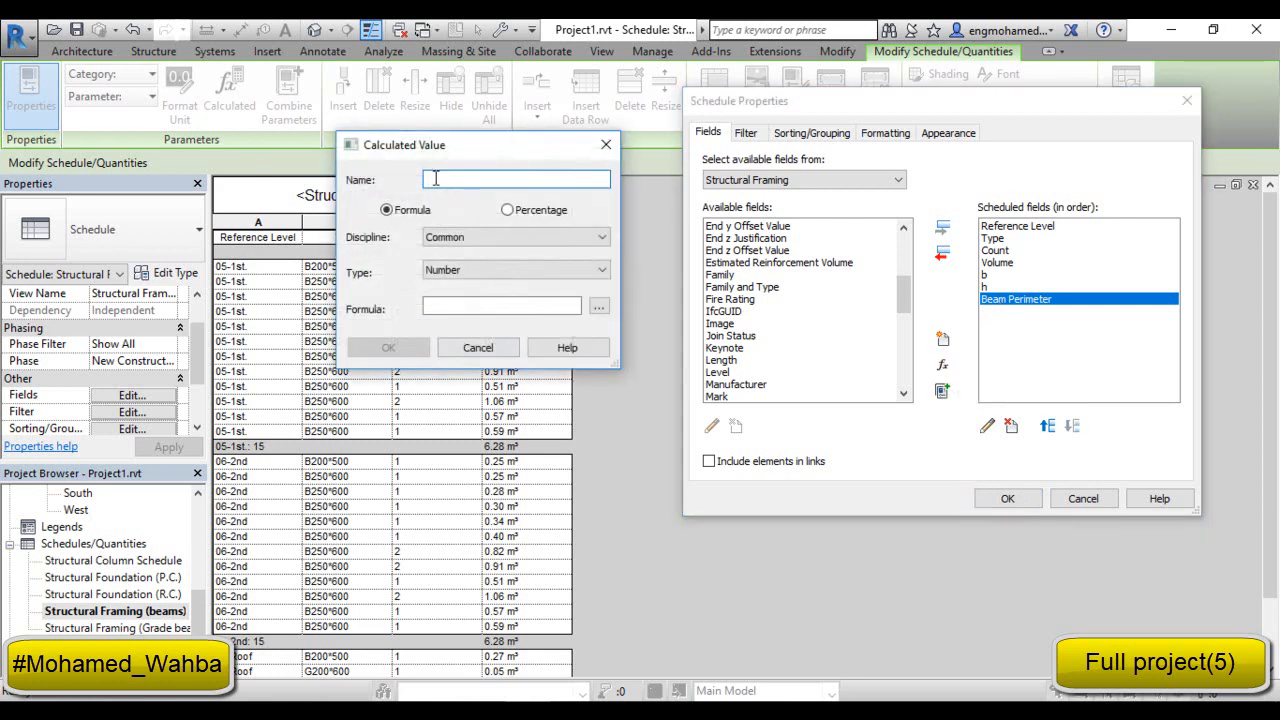
pyautogui.write('Surface Area')
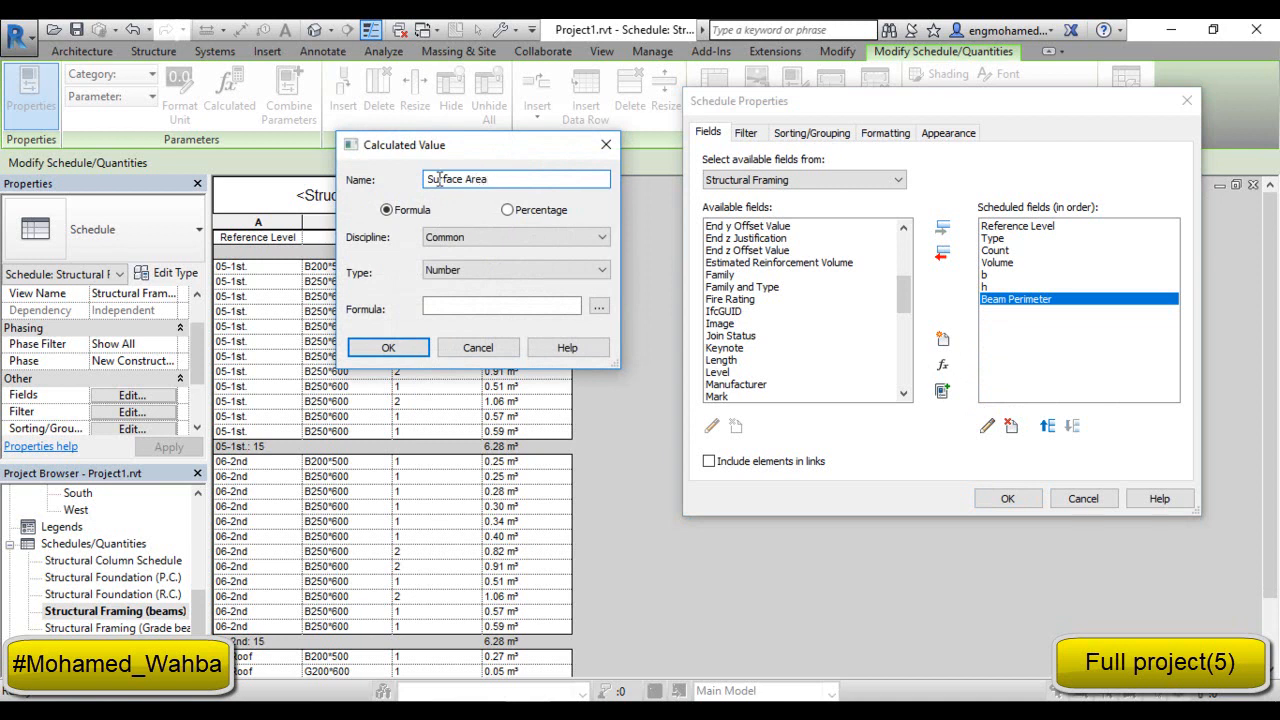
pyautogui.click(474, 308)
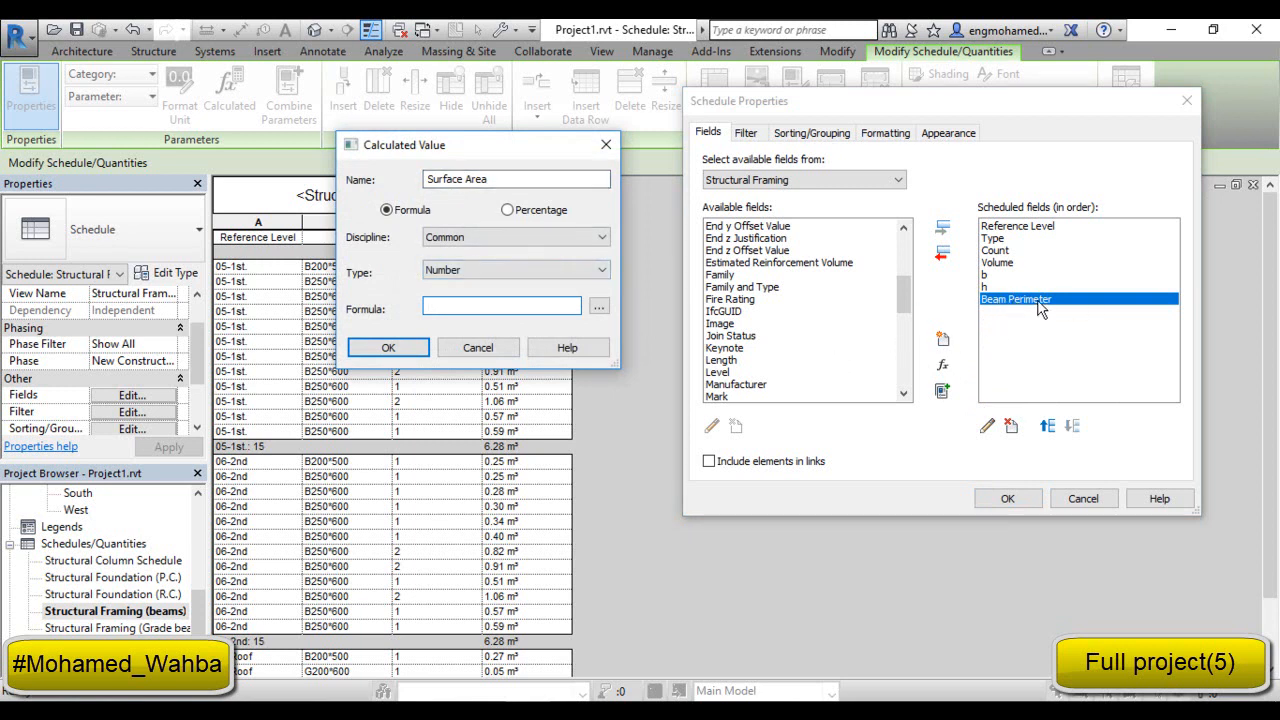
pyautogui.click(605, 148)
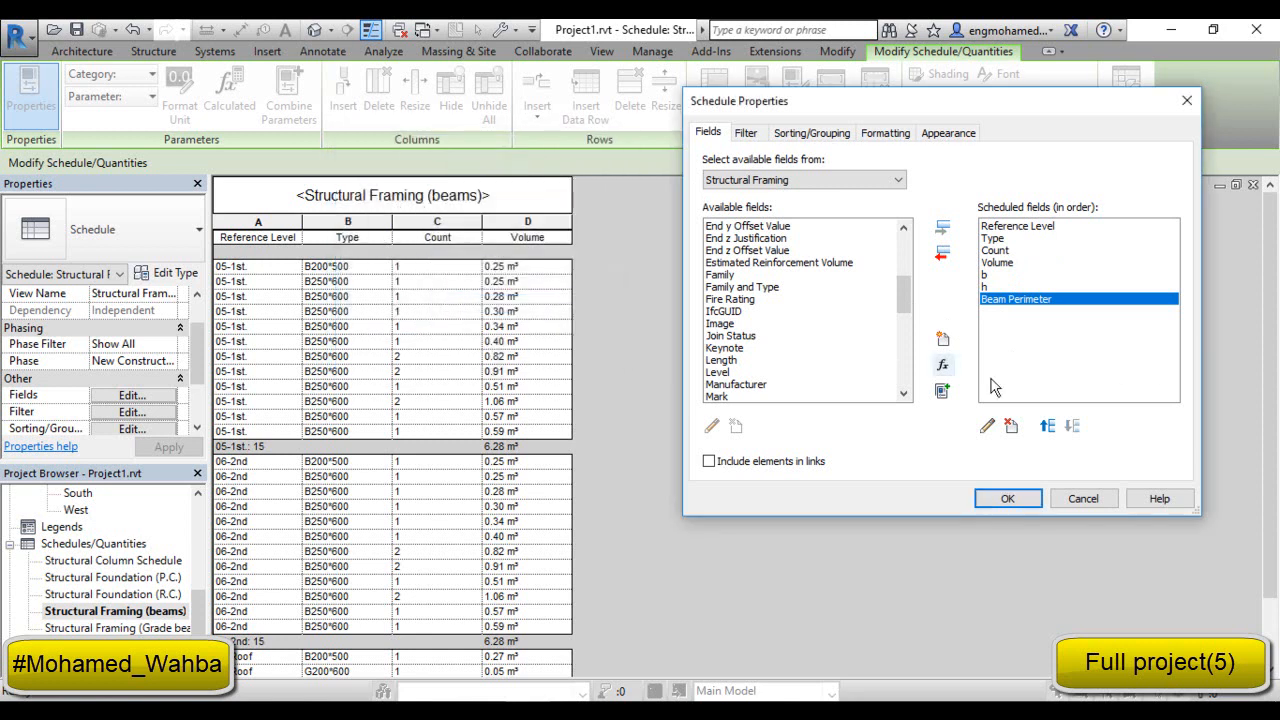
# Add the Length field to the beam schedule's scheduled fields.
pyautogui.click(755, 335)
pyautogui.scroll(-1, 755, 335)
pyautogui.scroll(-1, 757, 340)
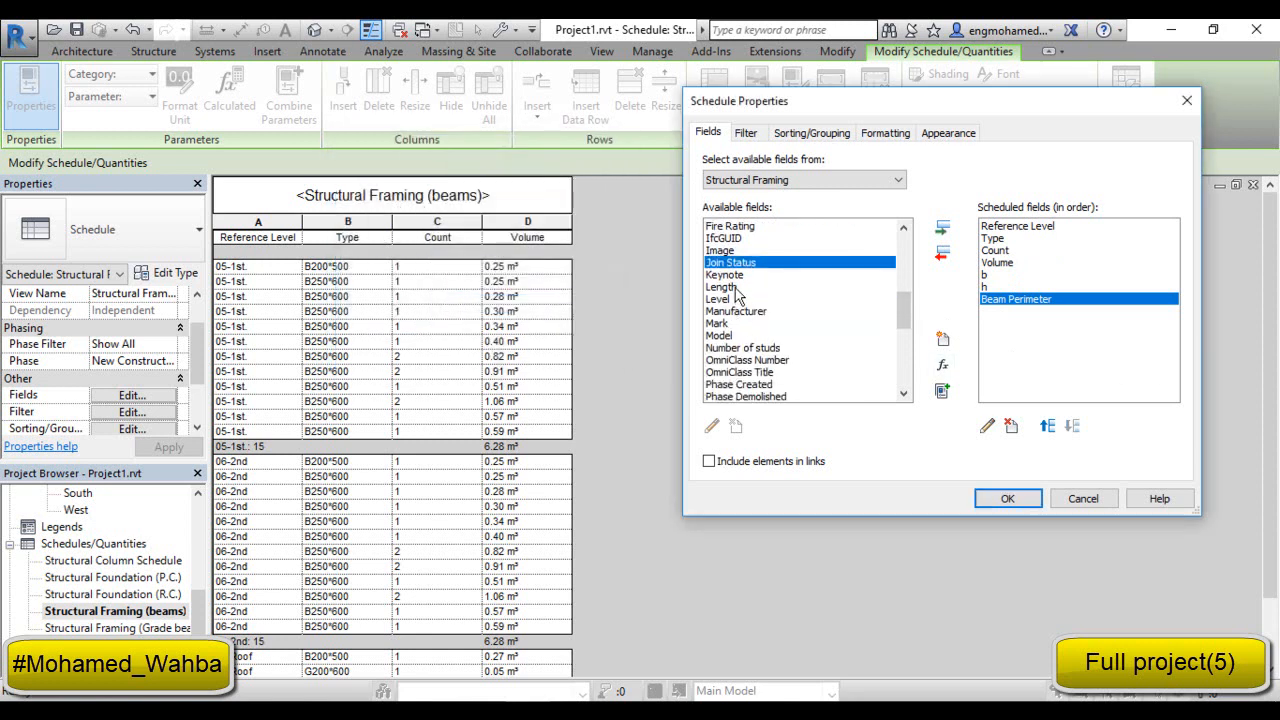
pyautogui.doubleClick(737, 288)
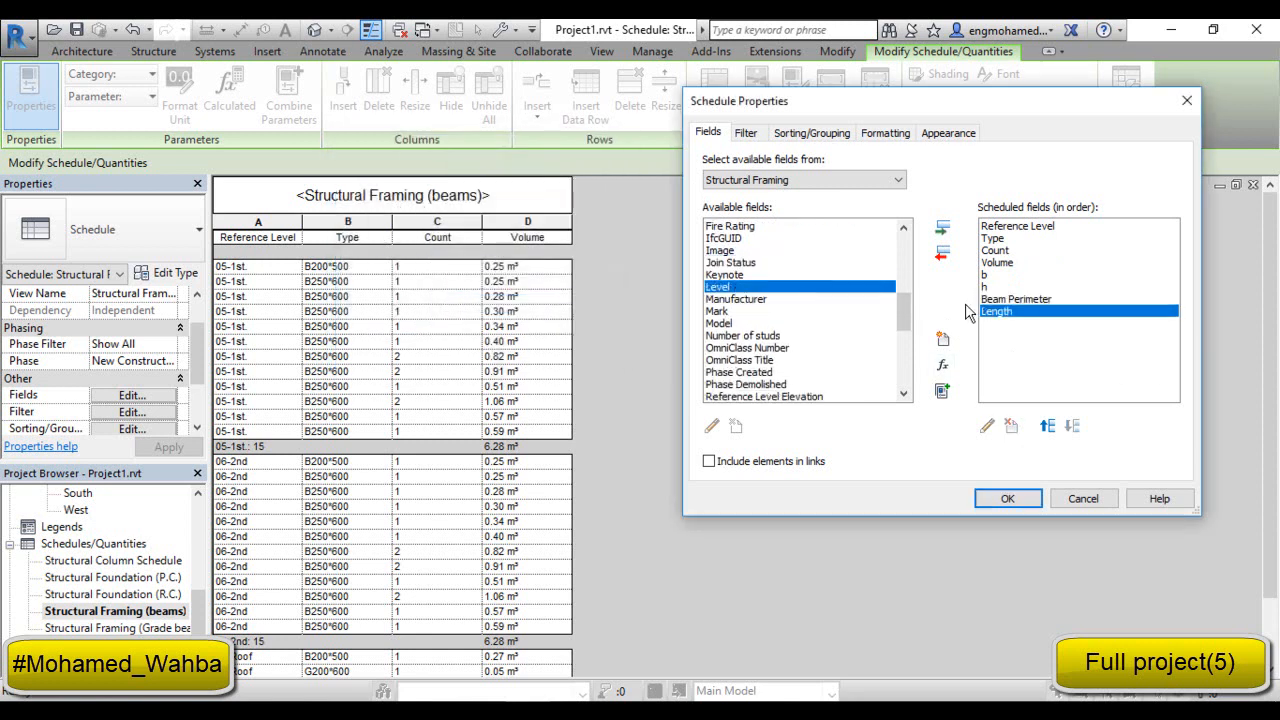
# Define a calculated value named Surface Area with the formula Length*Beam Perimeter.
pyautogui.click(942, 365)
pyautogui.write('S')
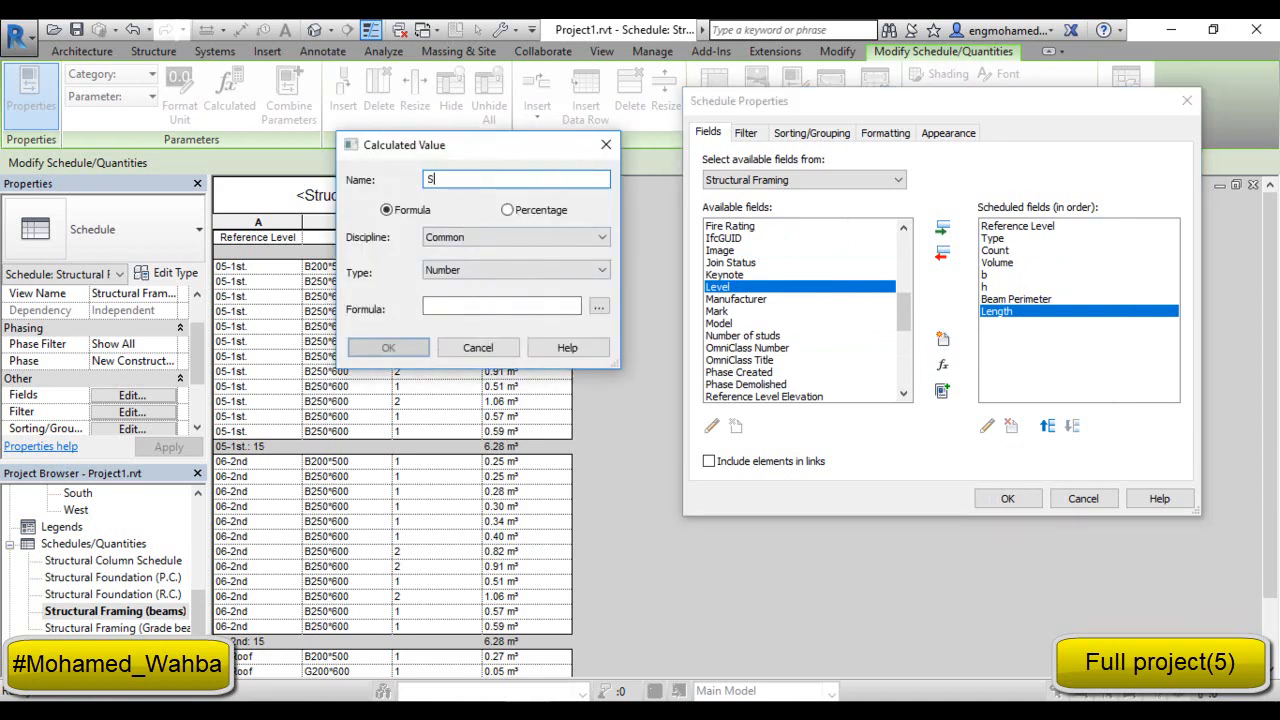
pyautogui.write('urface Area')
pyautogui.click(469, 306)
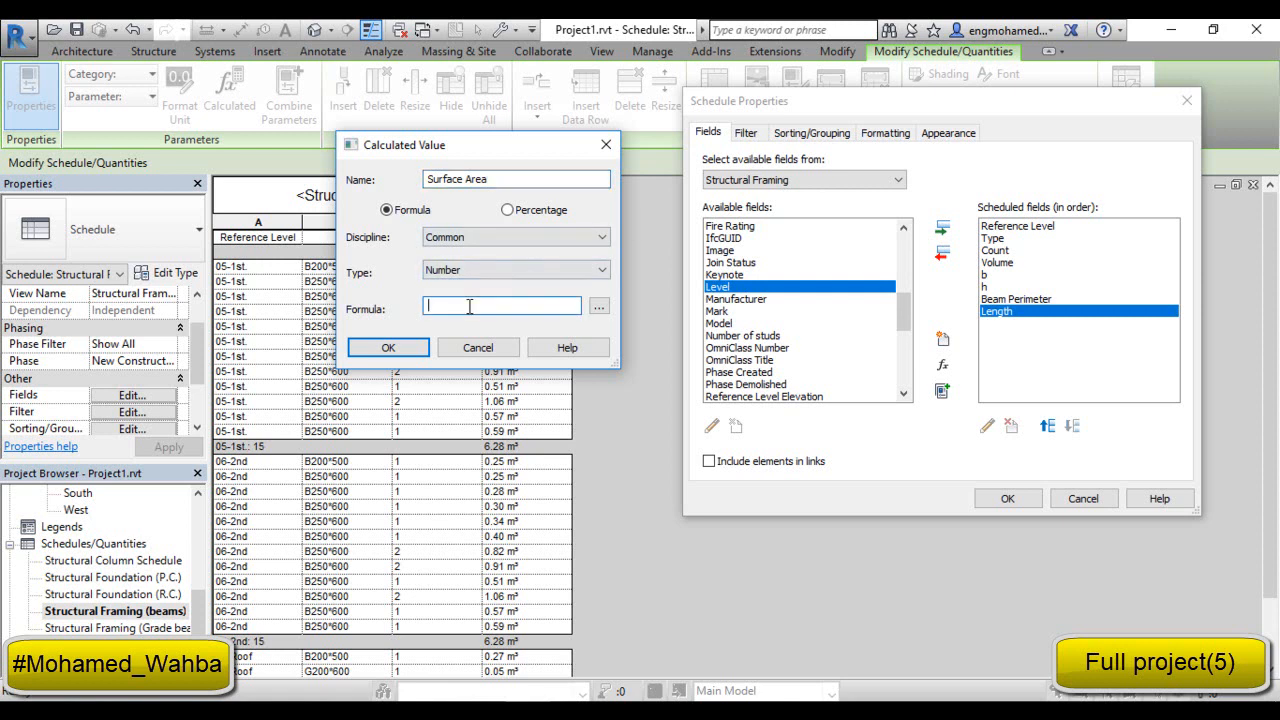
pyautogui.click(598, 307)
pyautogui.doubleClick(400, 224)
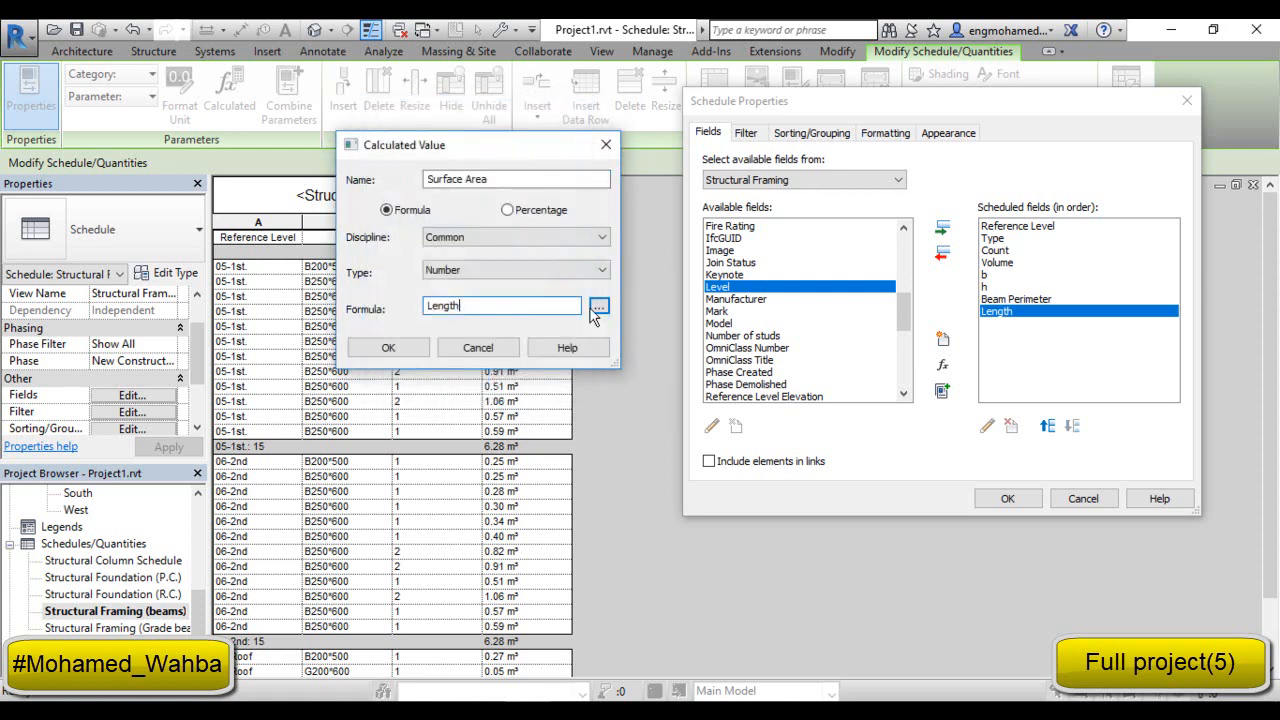
pyautogui.click(596, 307)
pyautogui.click(586, 110)
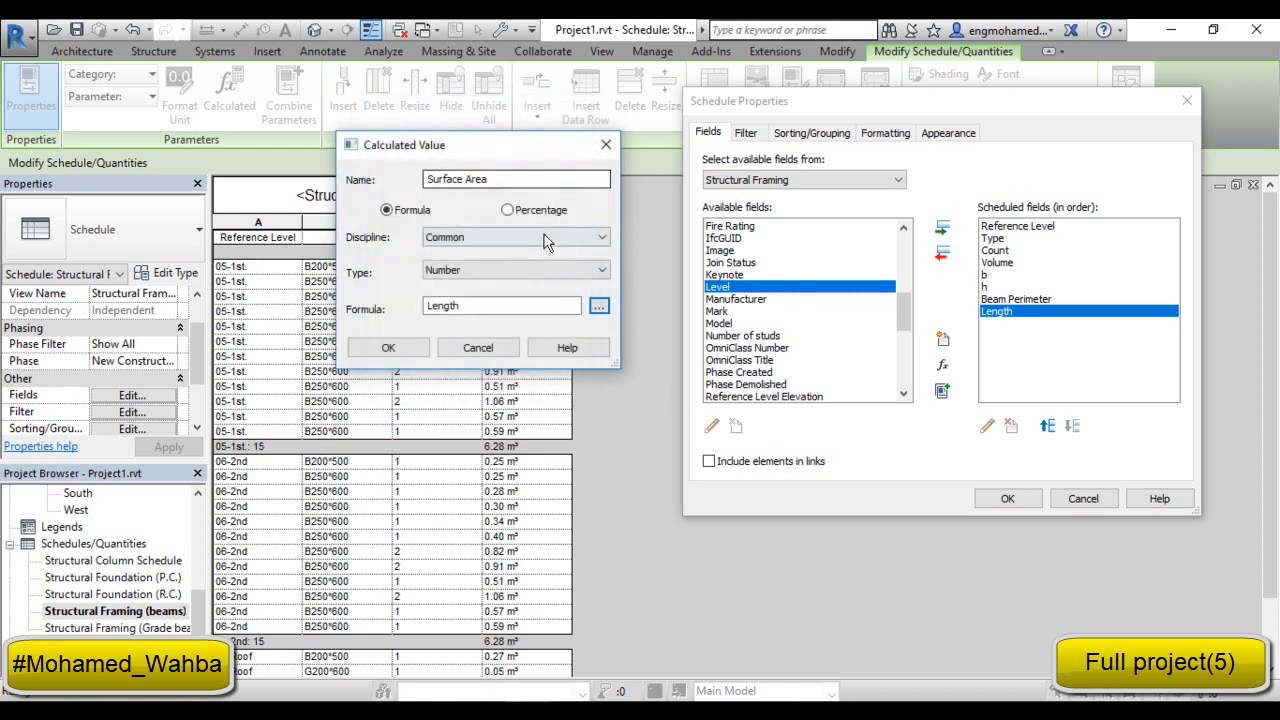
pyautogui.click(485, 309)
pyautogui.write('*')
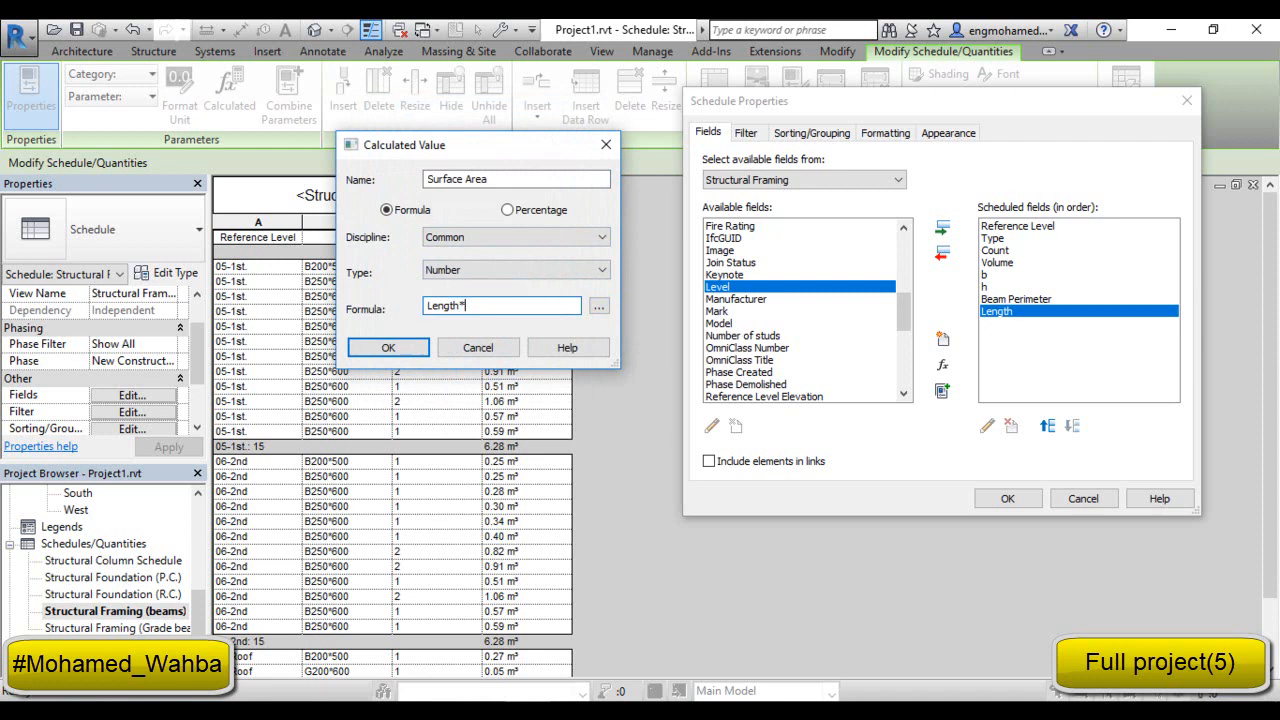
pyautogui.click(597, 307)
pyautogui.doubleClick(433, 213)
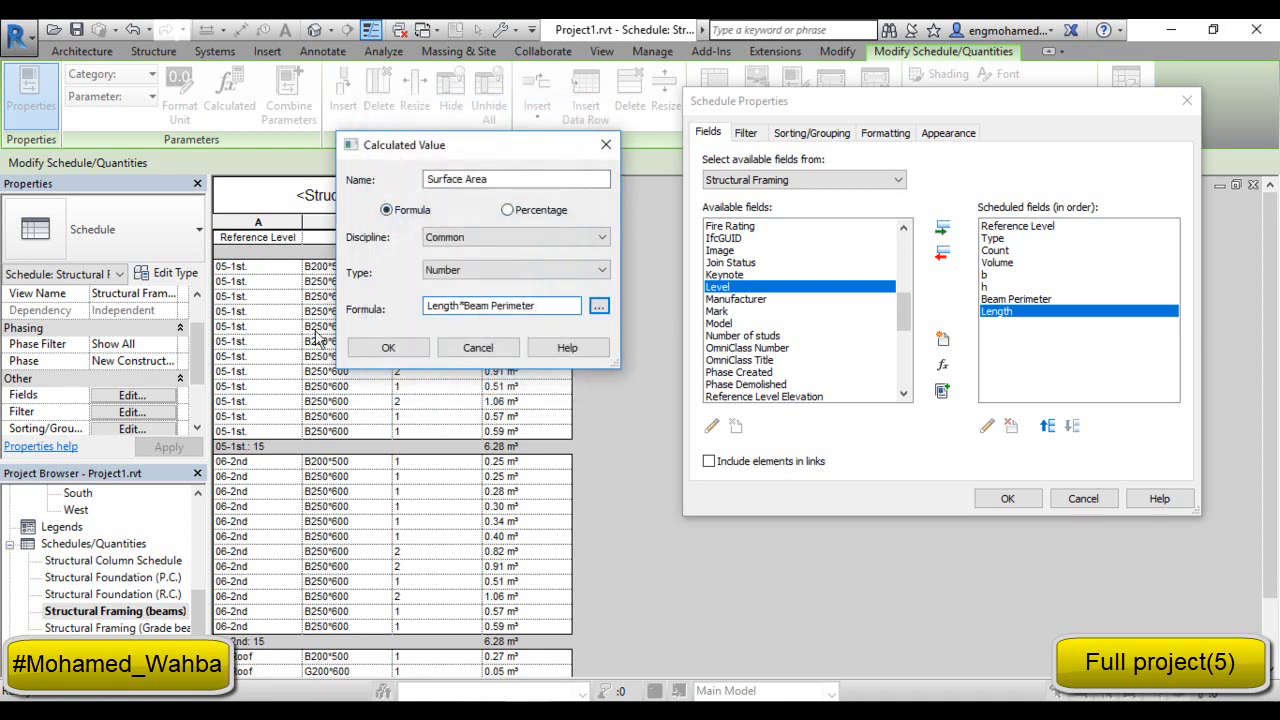
# Set the Surface Area value's type to Area and add it to the scheduled fields.
pyautogui.click(382, 349)
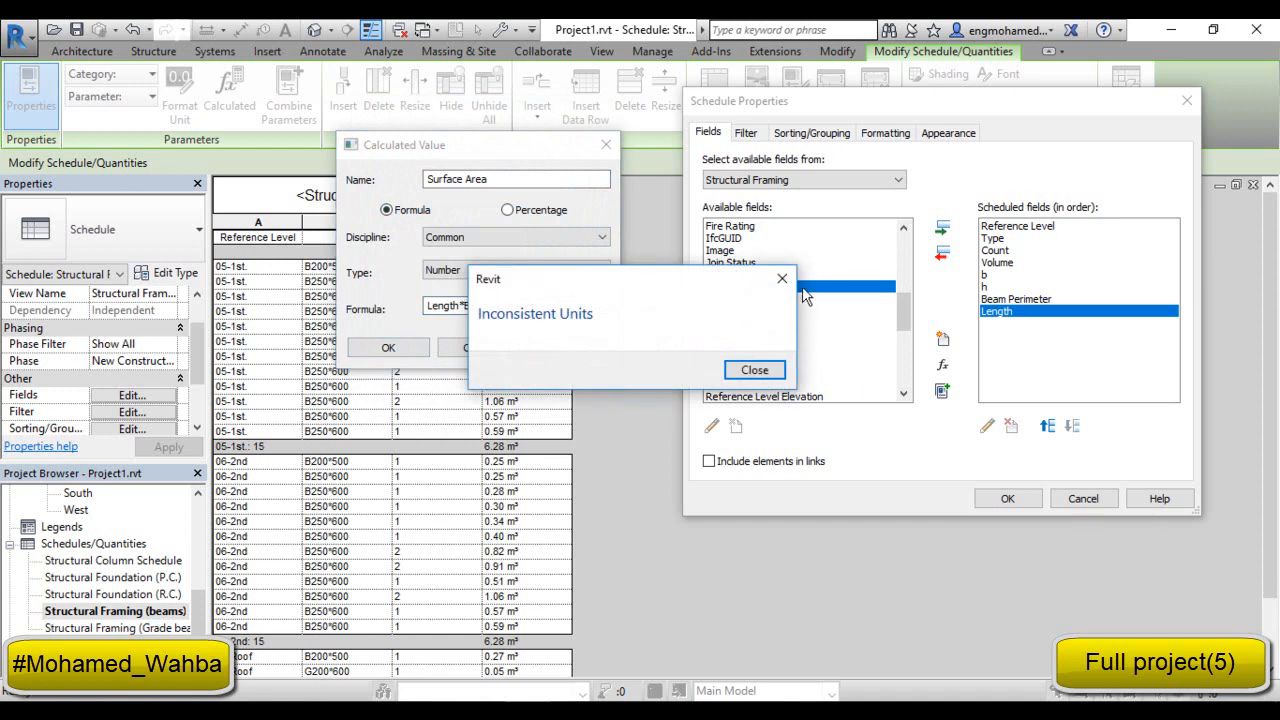
pyautogui.click(782, 278)
pyautogui.click(503, 272)
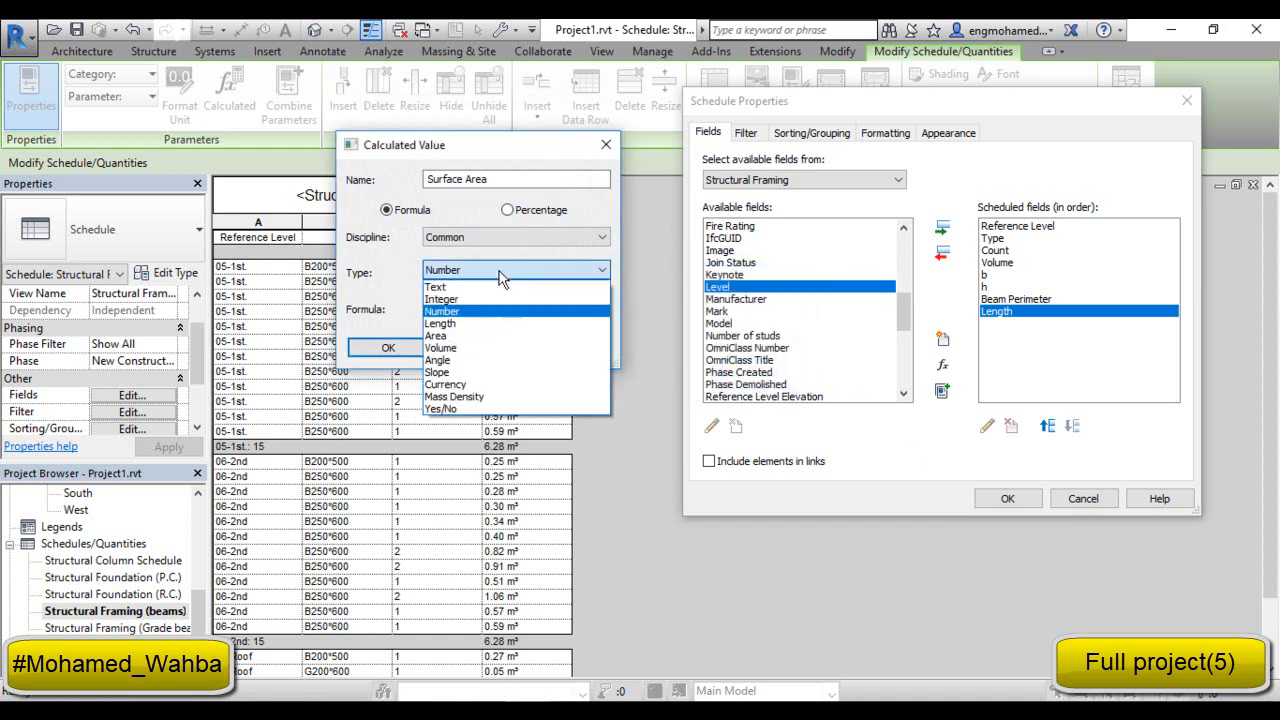
pyautogui.click(458, 344)
pyautogui.click(388, 347)
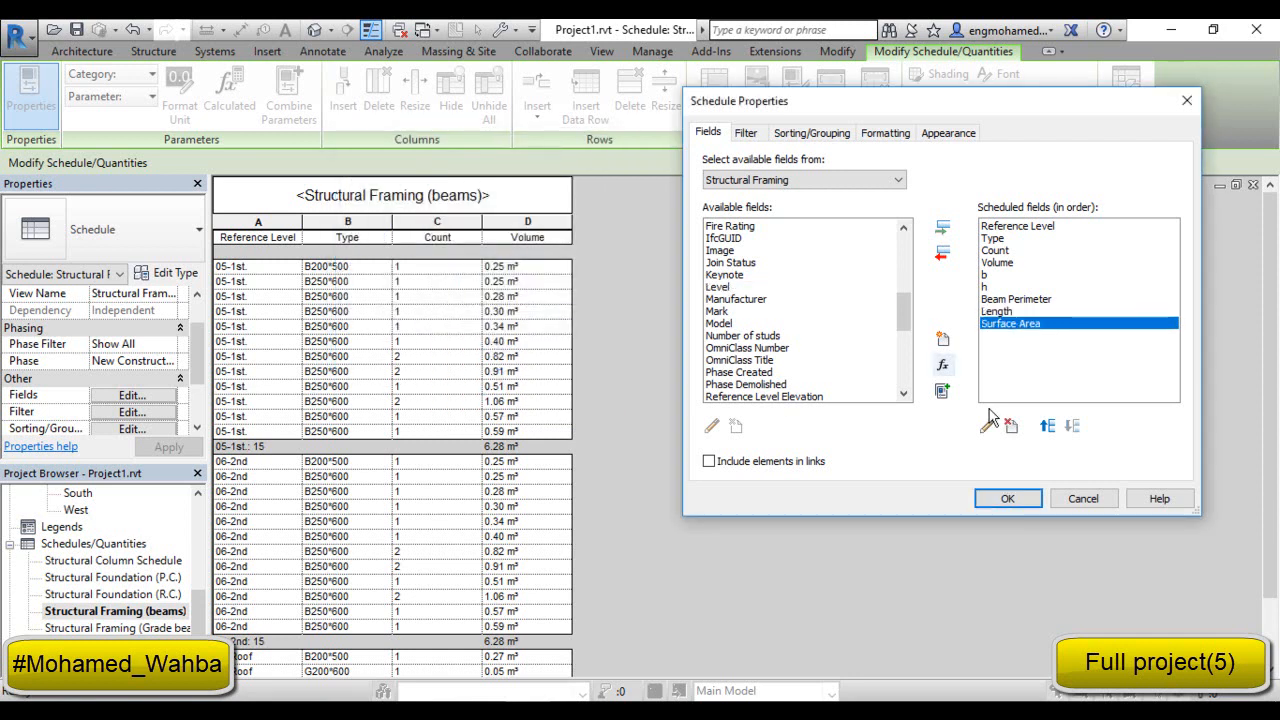
# Move Length above Beam Perimeter in the scheduled field order and apply the schedule changes.
pyautogui.click(1002, 311)
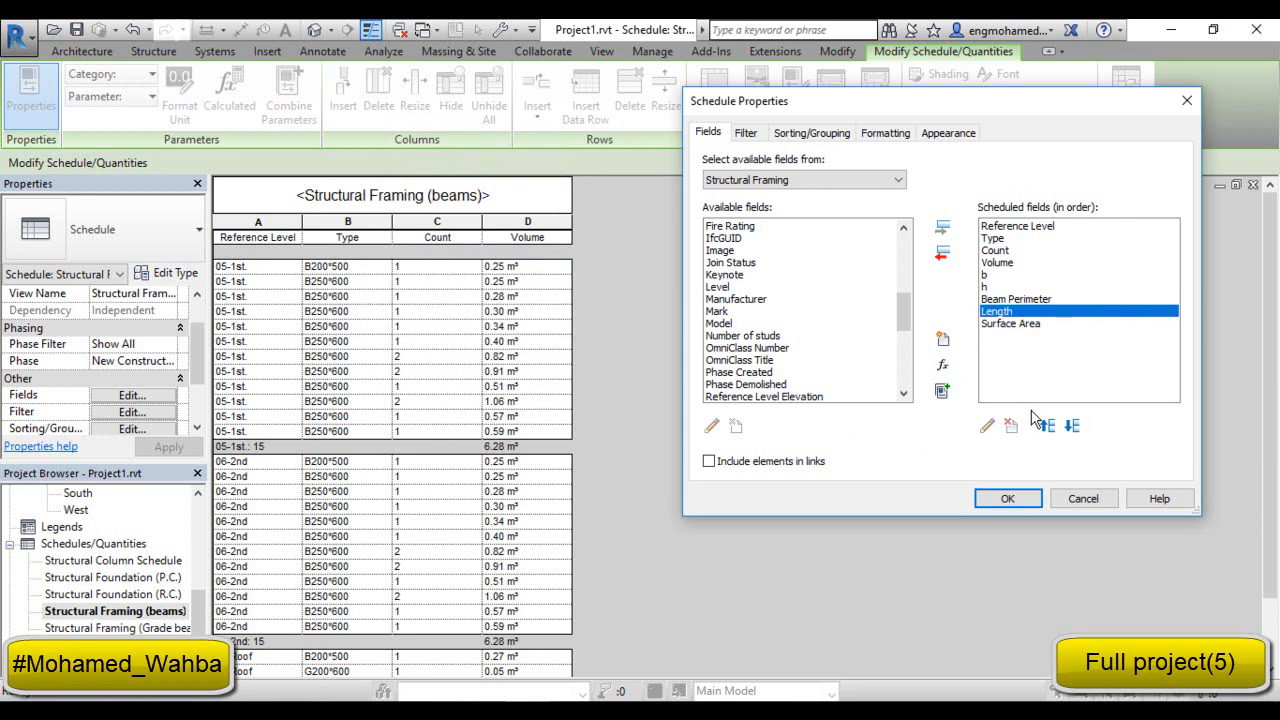
pyautogui.click(1047, 425)
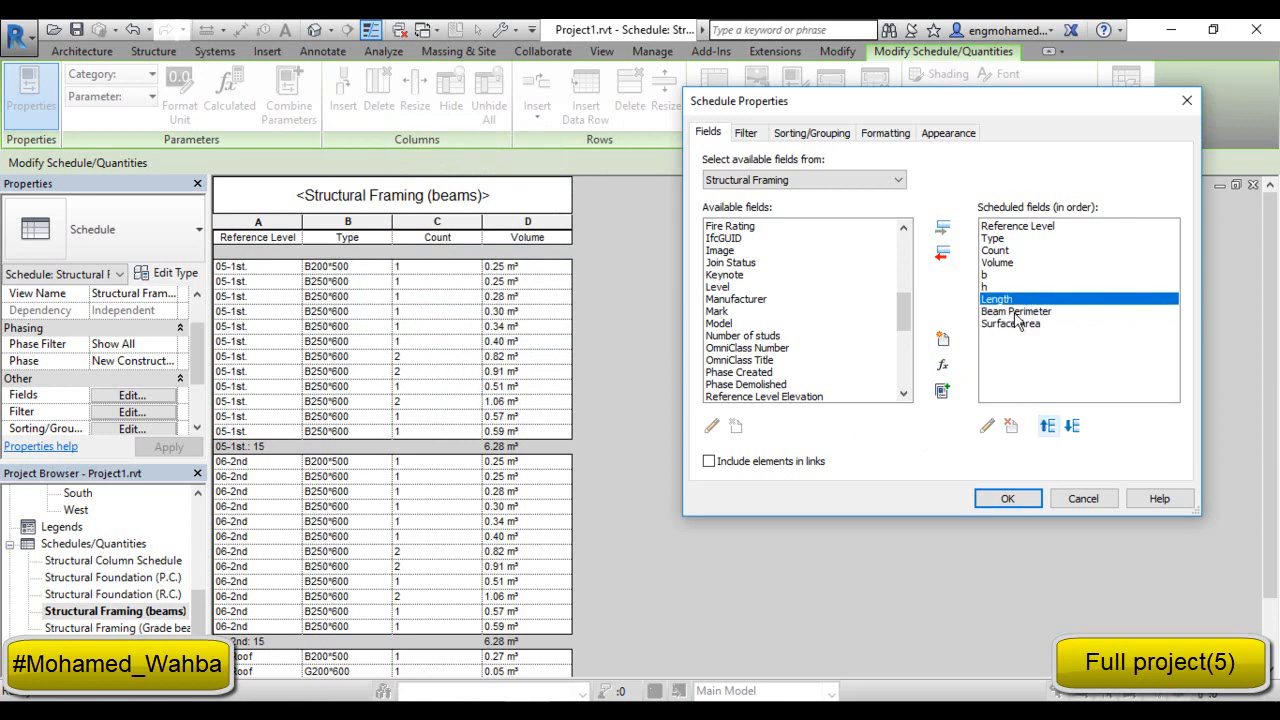
pyautogui.click(1015, 312)
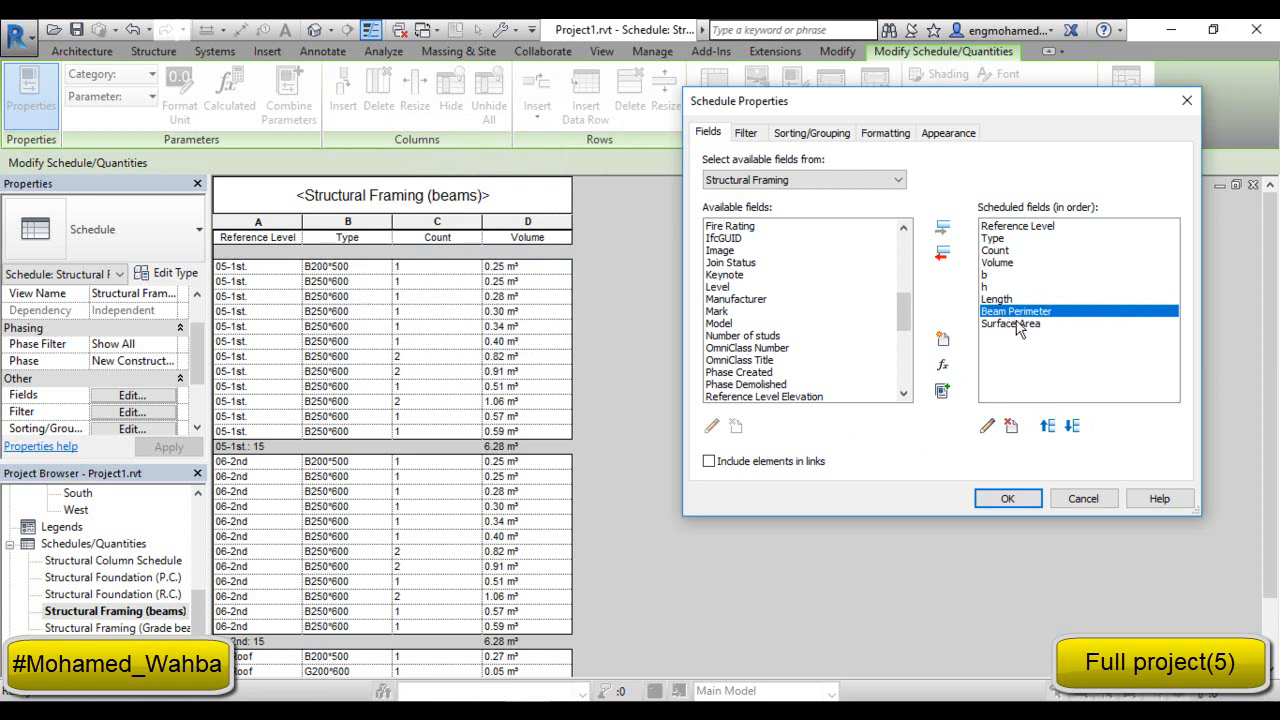
pyautogui.click(1018, 324)
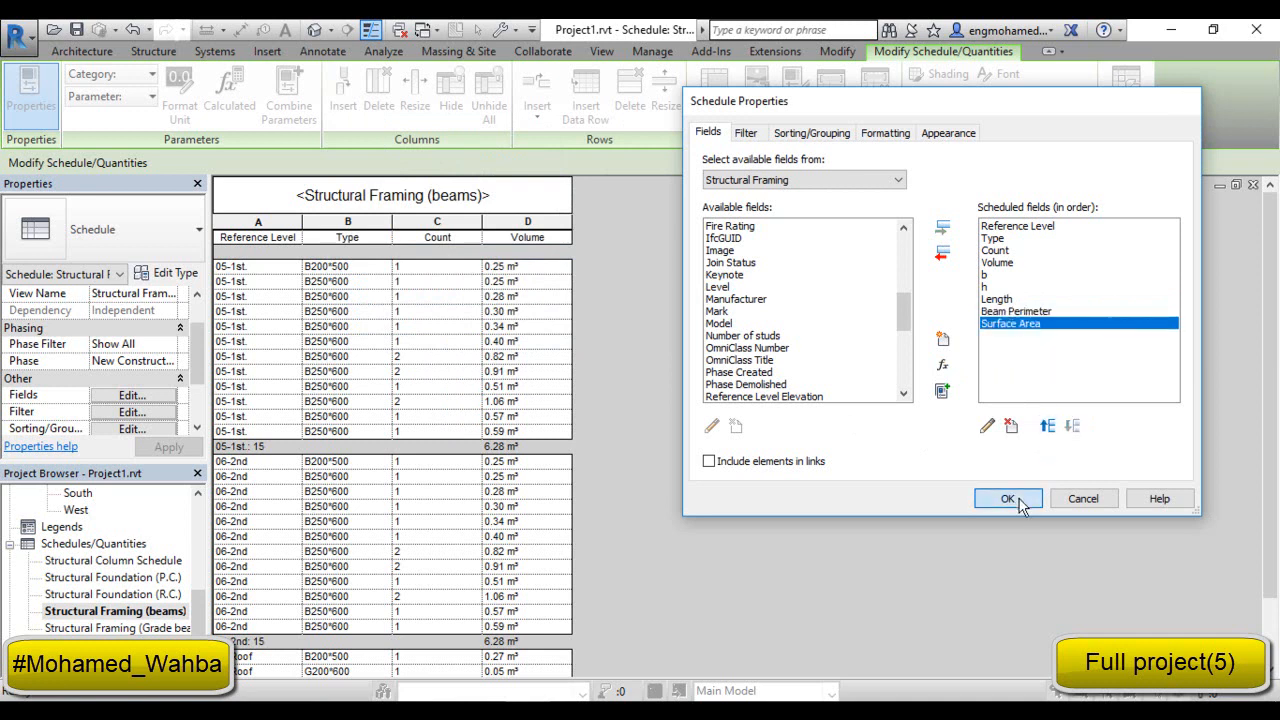
pyautogui.click(1008, 499)
# Examine the Length, Beam Perimeter and Surface Area columns of the beam schedule, including the blank Length cells.
pyautogui.moveTo(786, 281); pyautogui.dragTo(790, 312)
pyautogui.moveTo(868, 266); pyautogui.dragTo(886, 348)
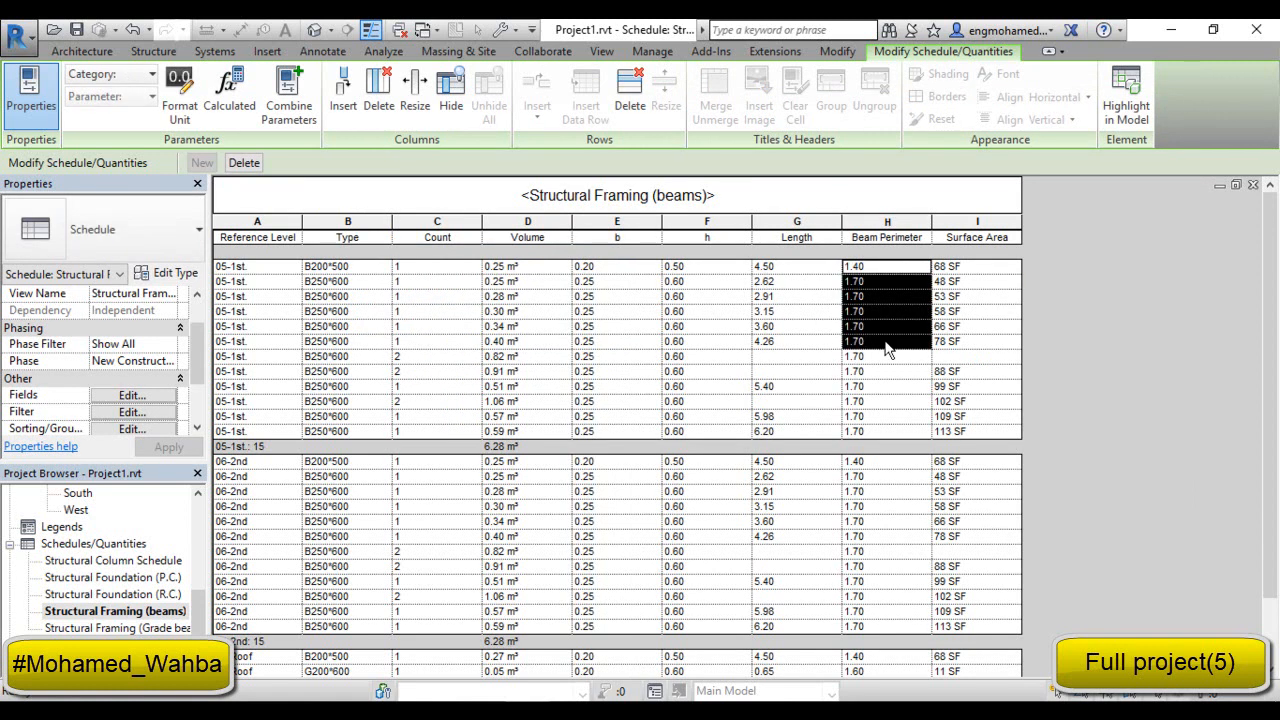
pyautogui.moveTo(978, 266); pyautogui.dragTo(990, 314)
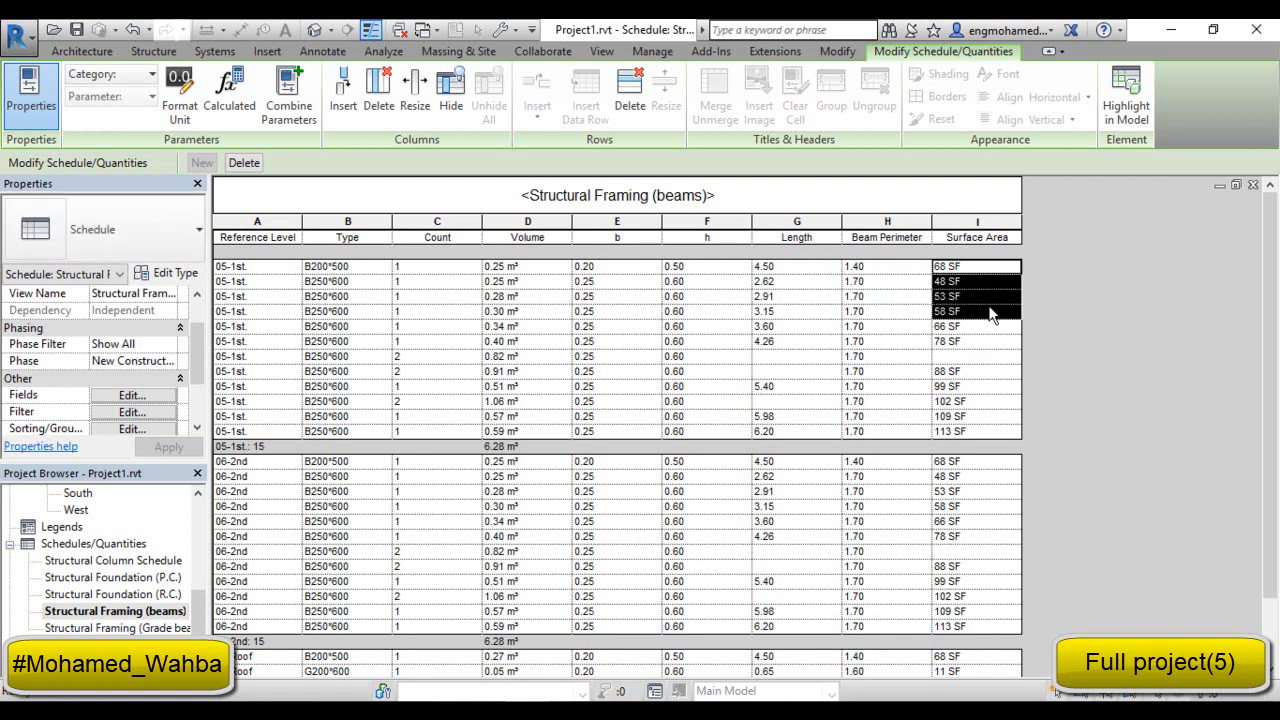
pyautogui.click(802, 357)
pyautogui.click(801, 372)
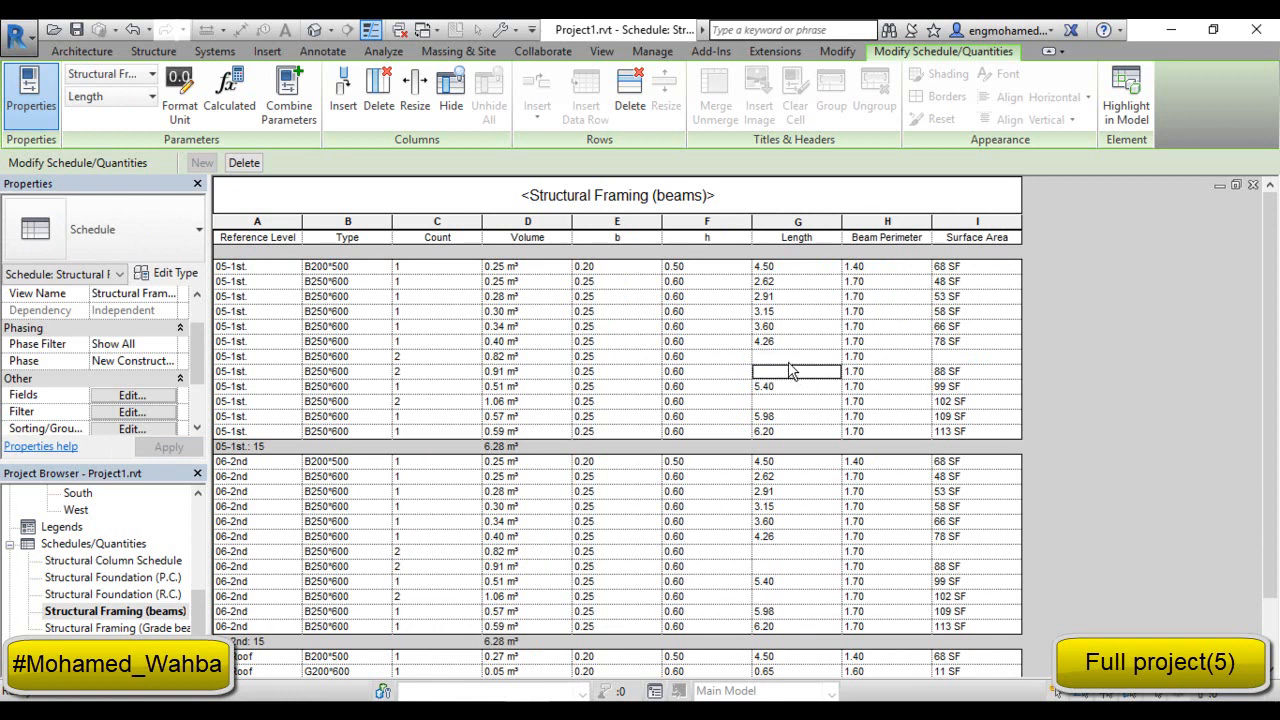
pyautogui.click(786, 358)
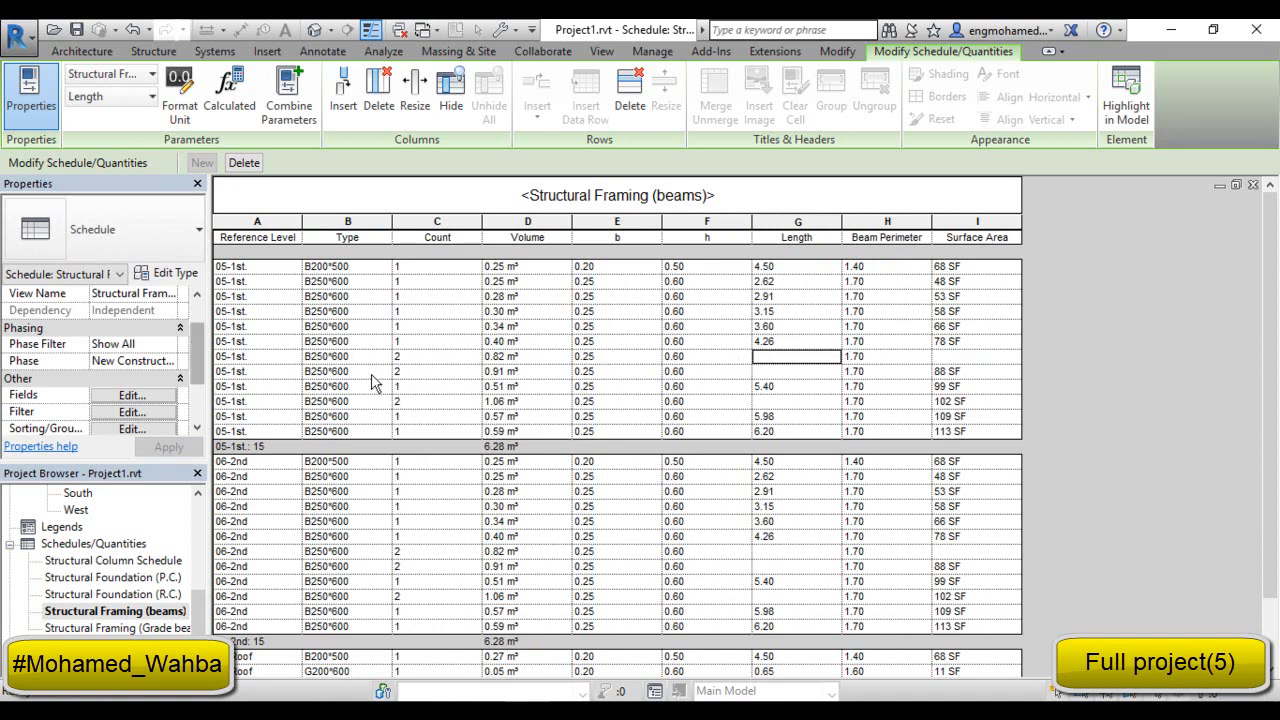
# Turn on itemizing of every instance in the beam schedule's sorting and grouping settings.
pyautogui.scroll(-1, 122, 420)
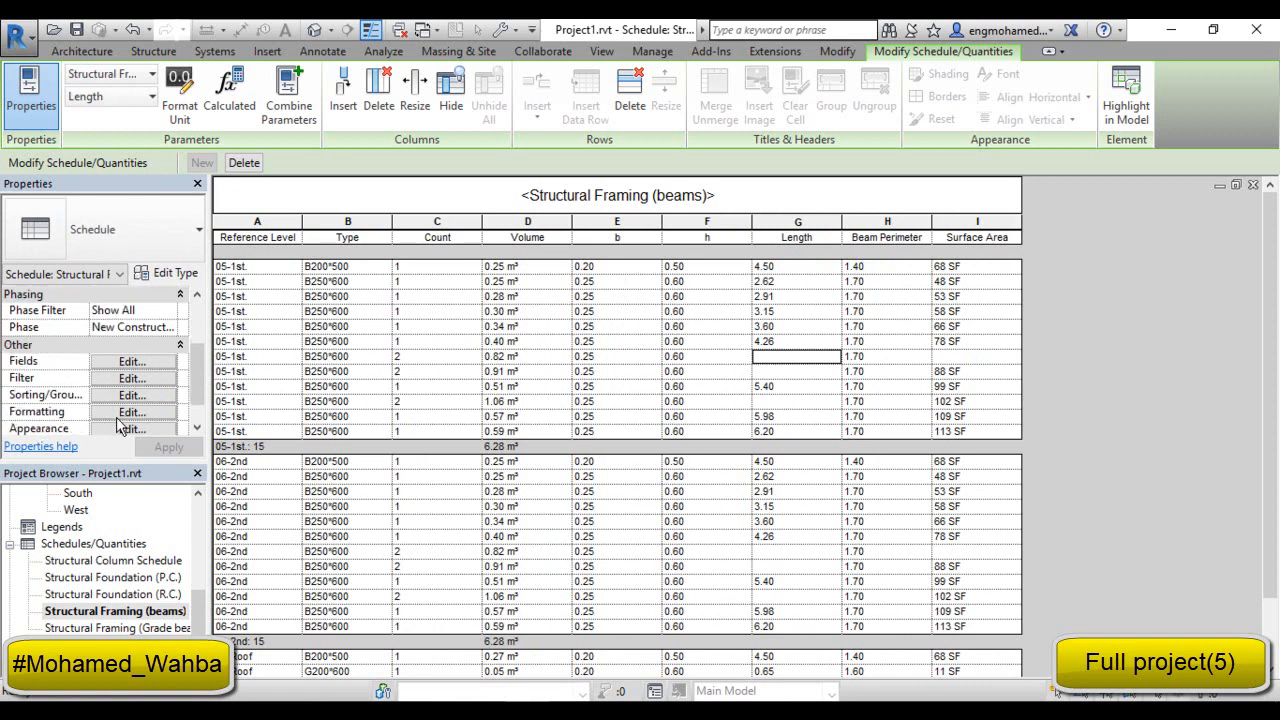
pyautogui.click(132, 396)
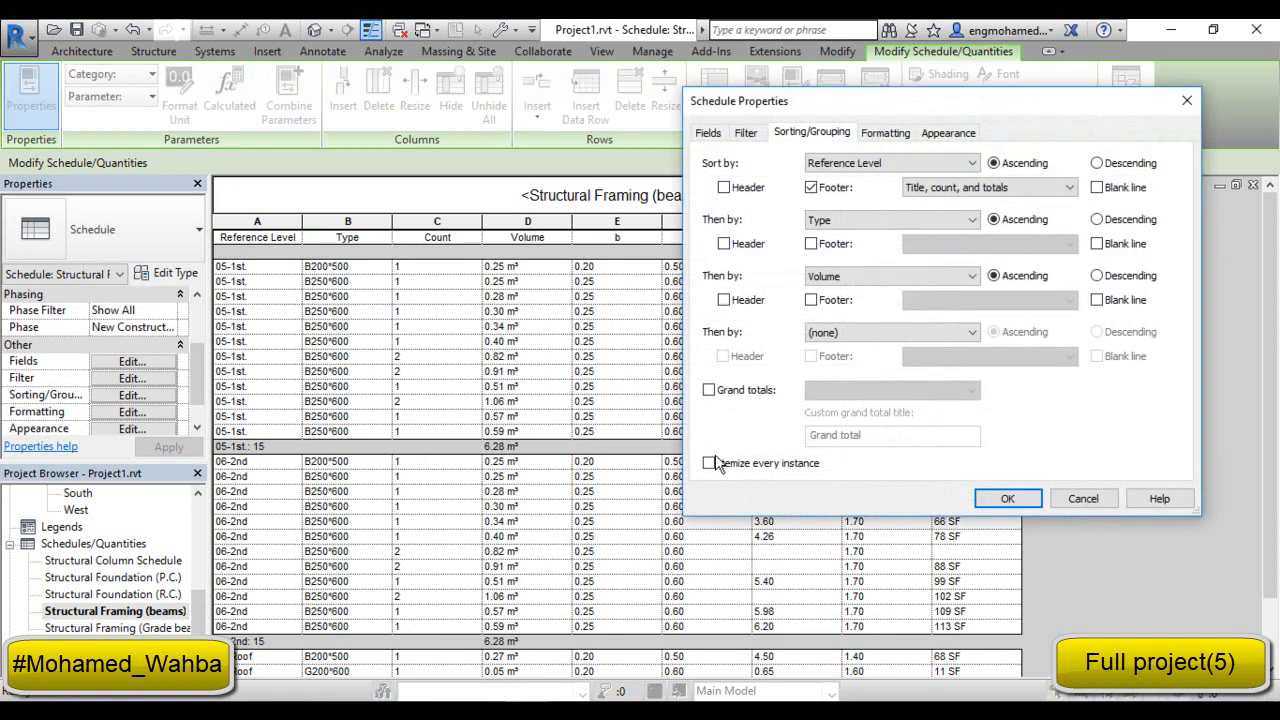
pyautogui.click(1038, 499)
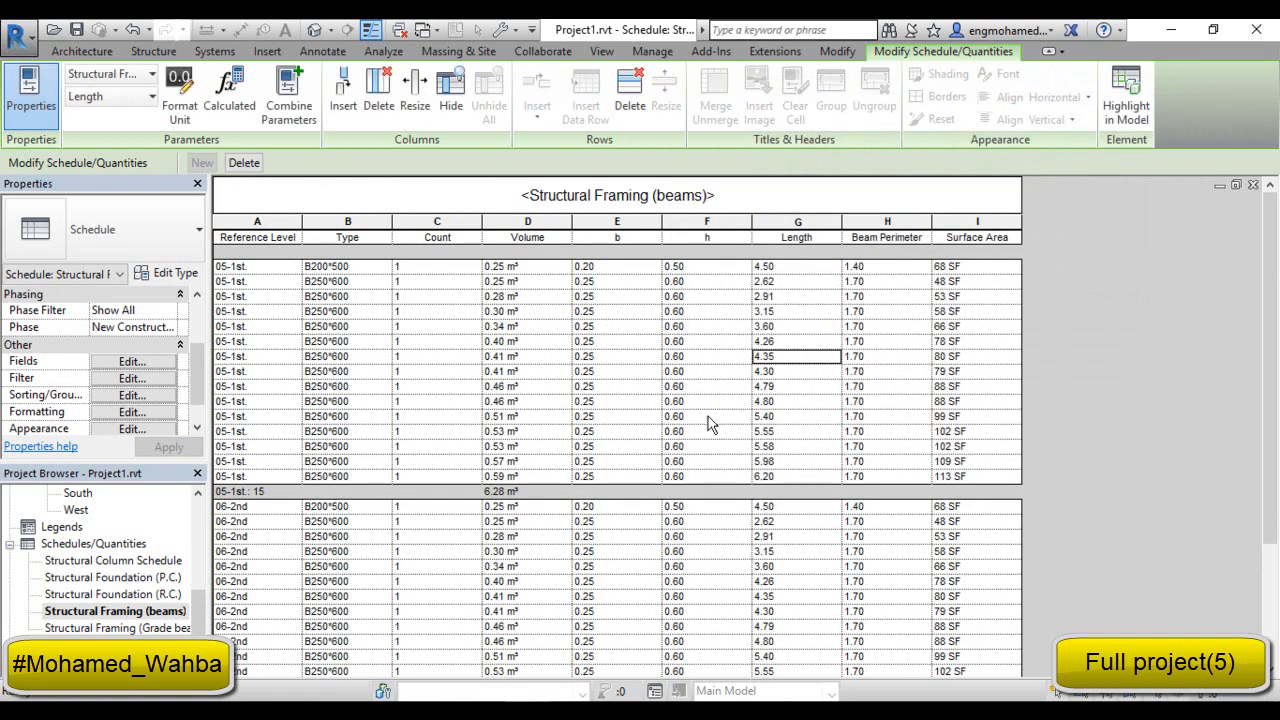
pyautogui.moveTo(815, 268); pyautogui.dragTo(897, 380)
pyautogui.click(966, 296)
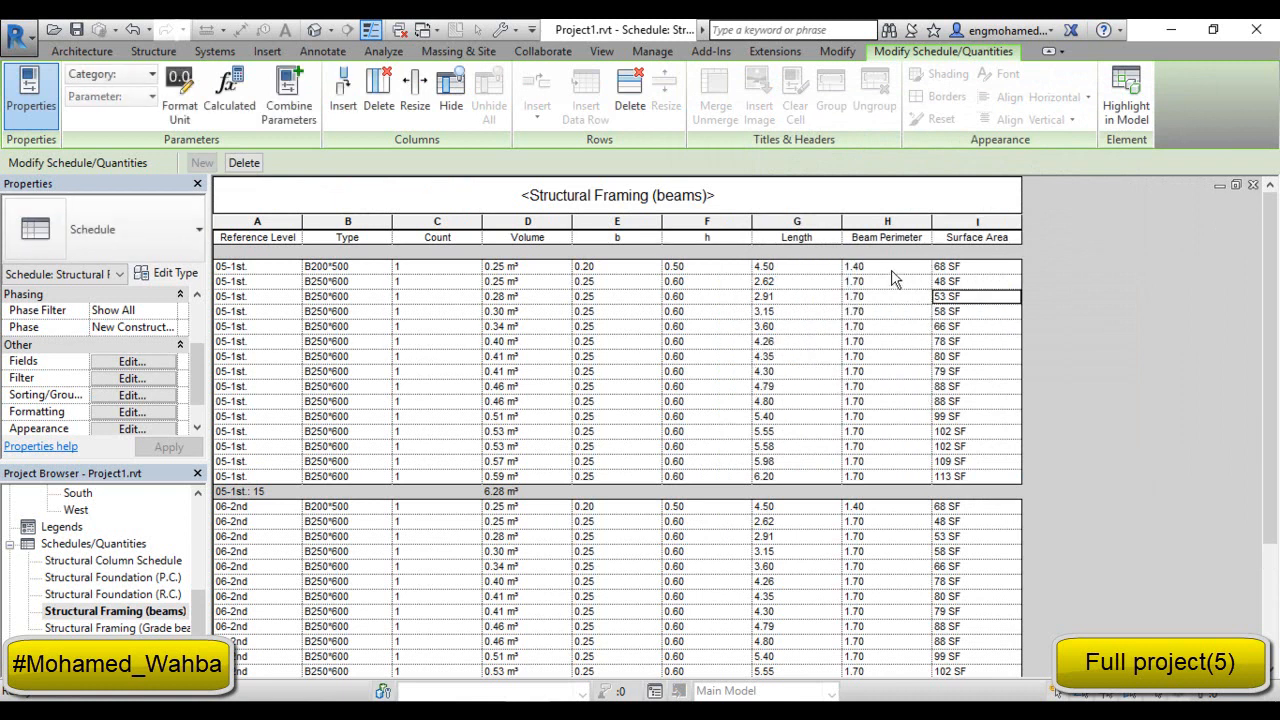
# Override the project settings for the Surface Area column, using square meters rounded to 2 decimal places.
pyautogui.click(975, 266)
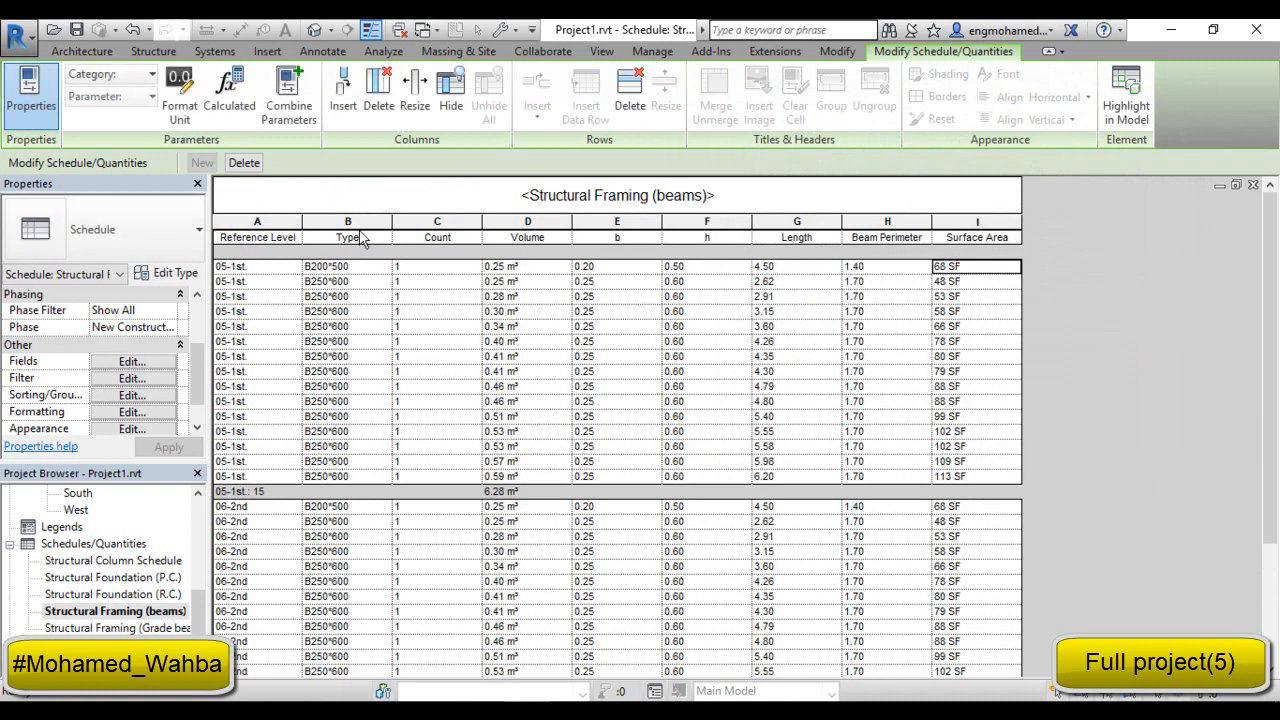
pyautogui.click(186, 114)
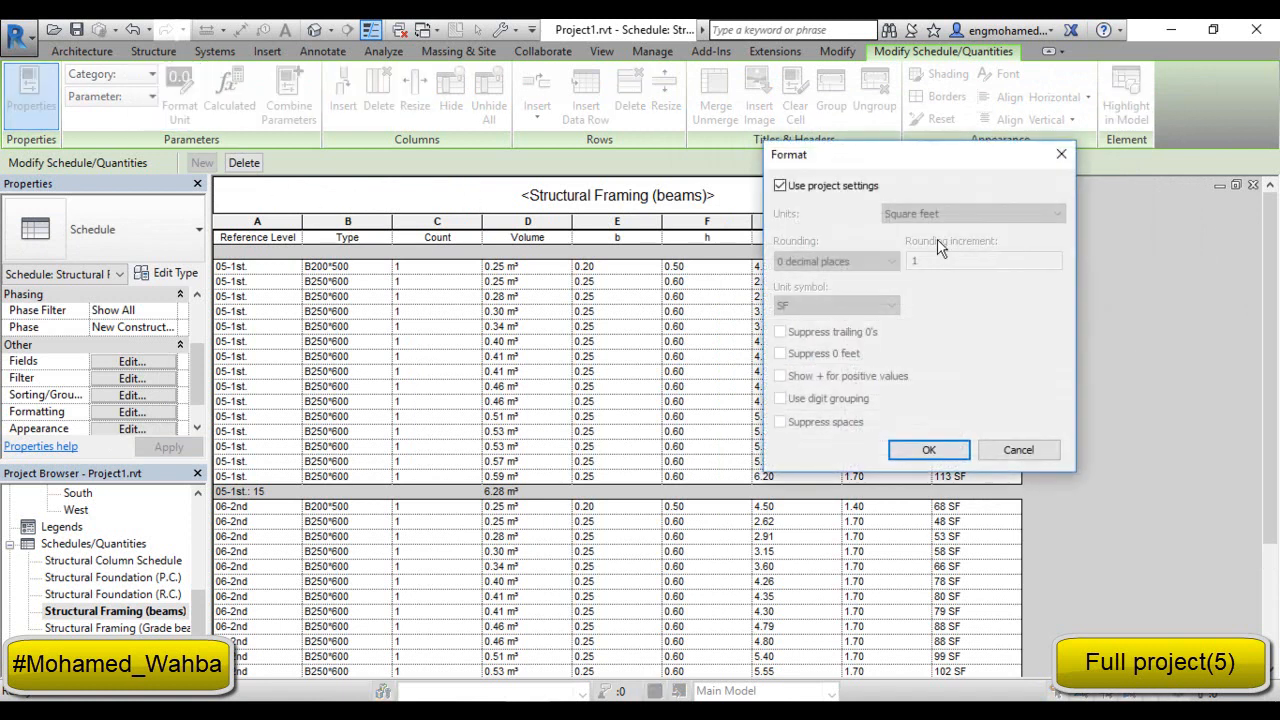
pyautogui.click(812, 185)
pyautogui.click(955, 213)
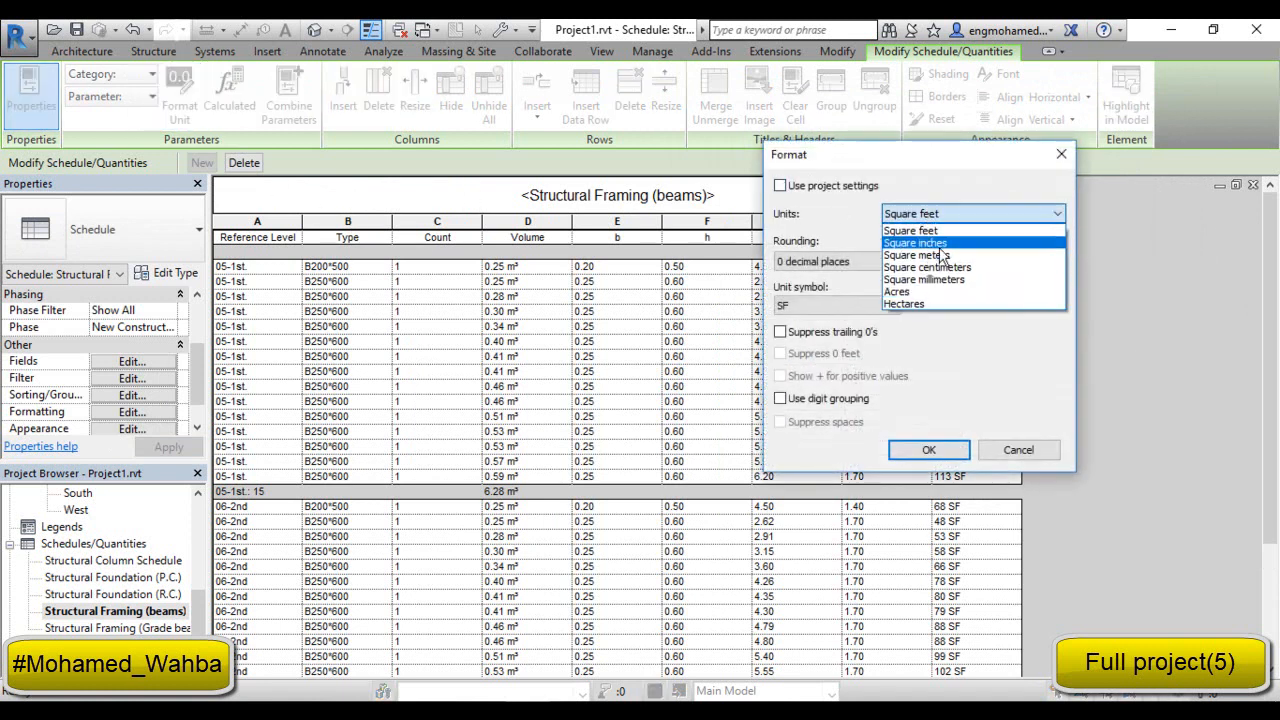
pyautogui.click(951, 256)
pyautogui.click(845, 261)
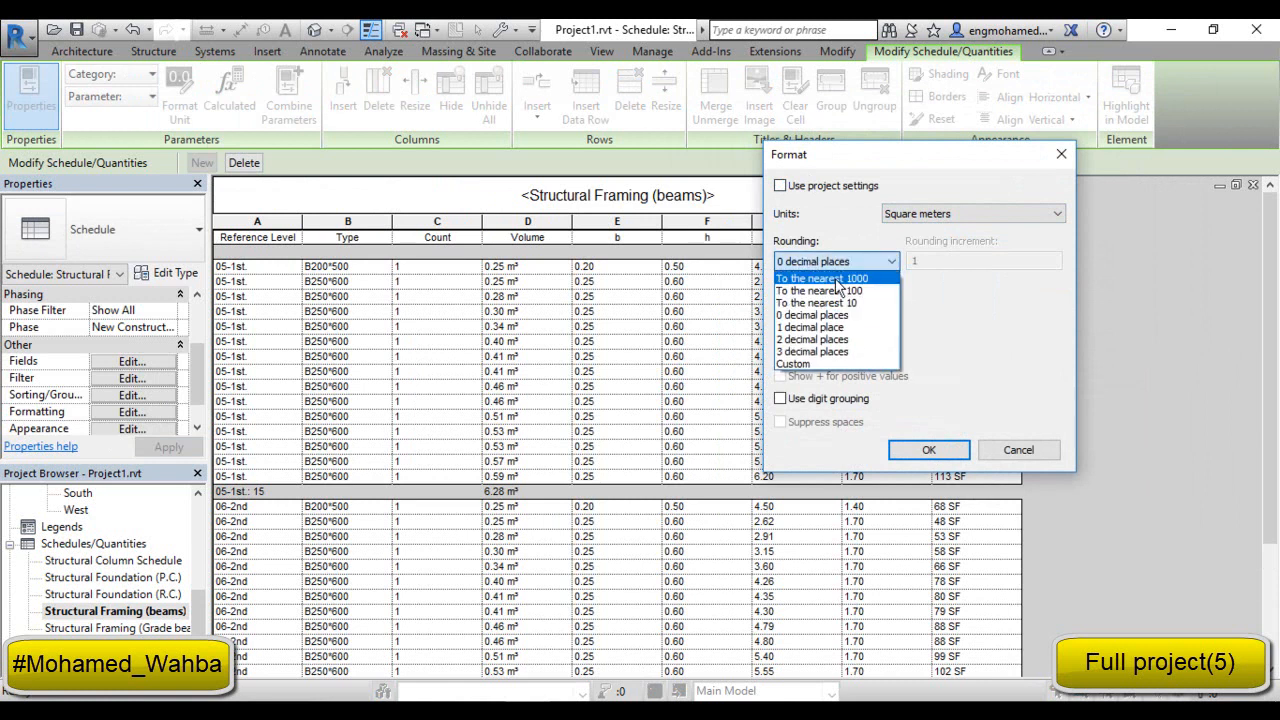
pyautogui.click(838, 340)
pyautogui.click(928, 449)
pyautogui.click(900, 281)
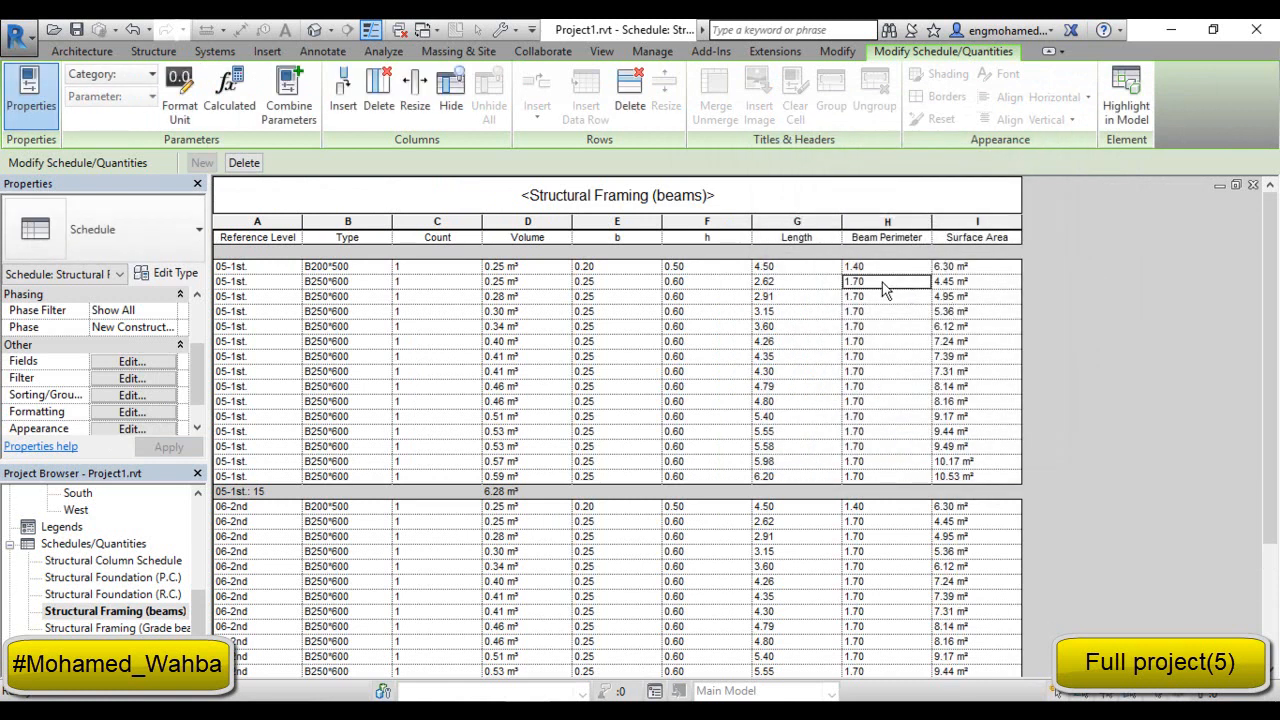
pyautogui.click(880, 268)
pyautogui.click(179, 95)
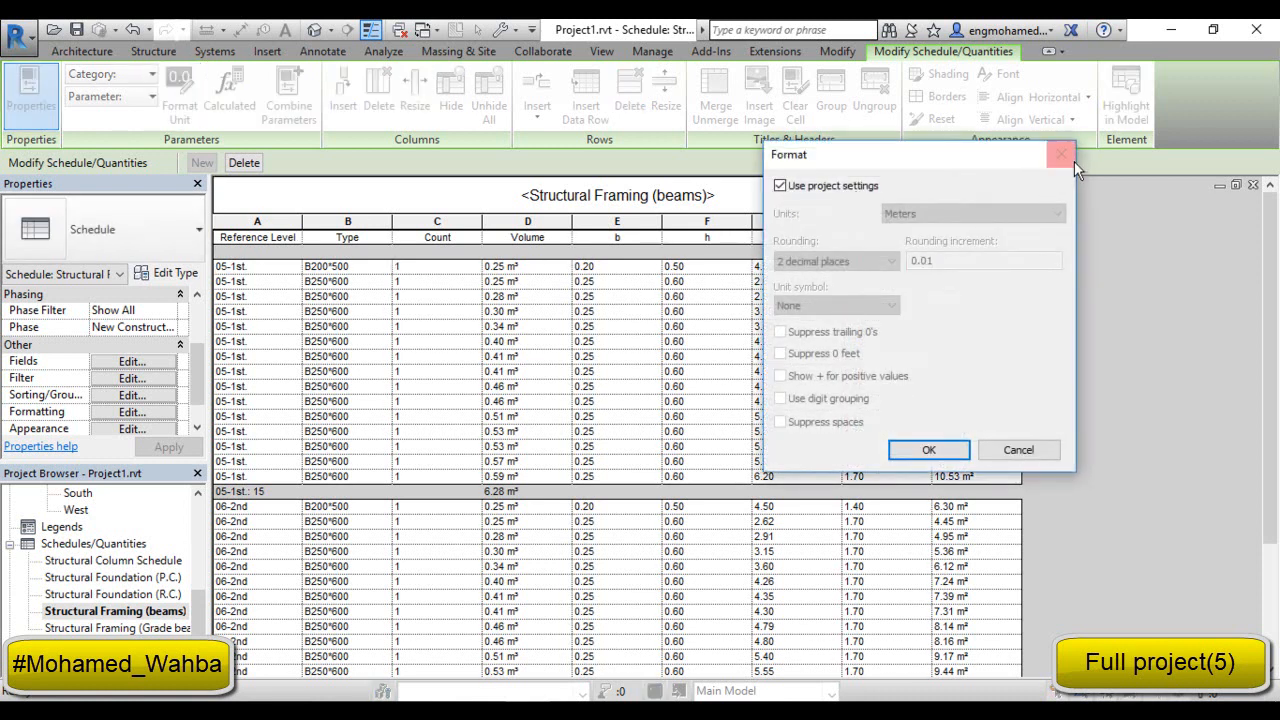
pyautogui.click(1061, 154)
pyautogui.click(850, 326)
pyautogui.click(850, 401)
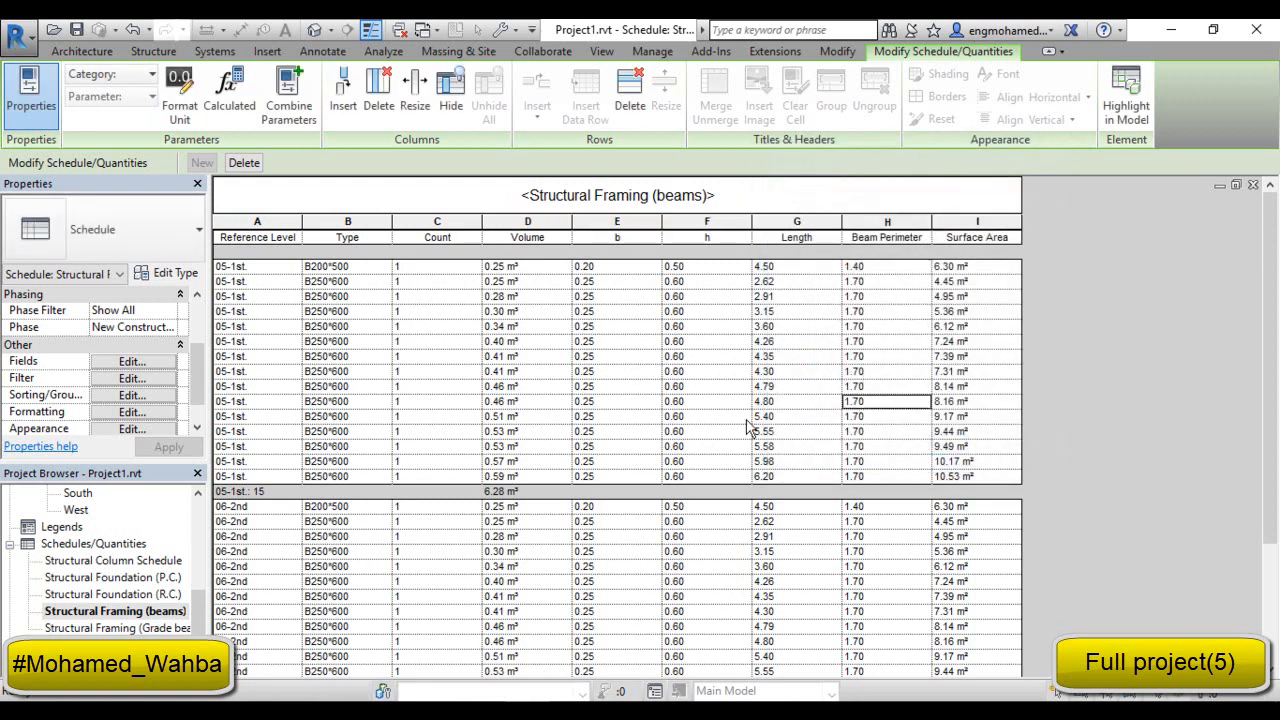
# Override the project settings for the Beam Perimeter column and set its unit symbol to m.
pyautogui.click(898, 270)
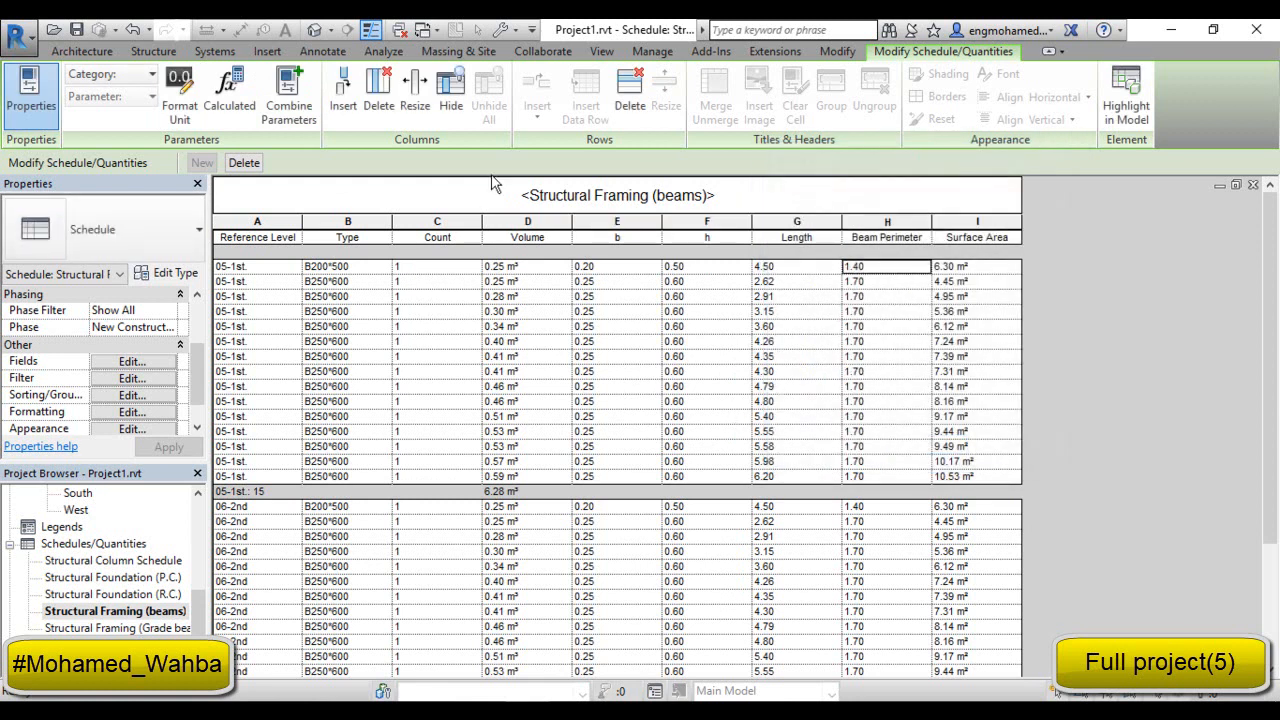
pyautogui.click(180, 88)
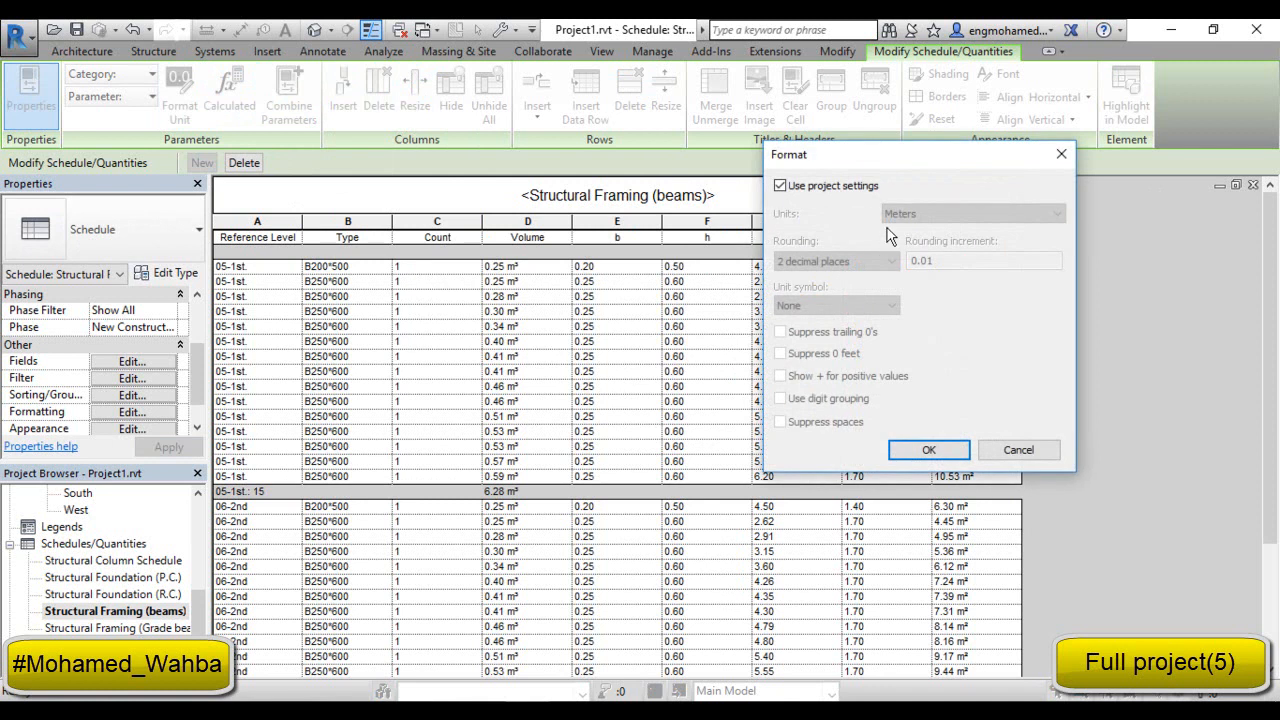
pyautogui.click(826, 190)
pyautogui.click(851, 305)
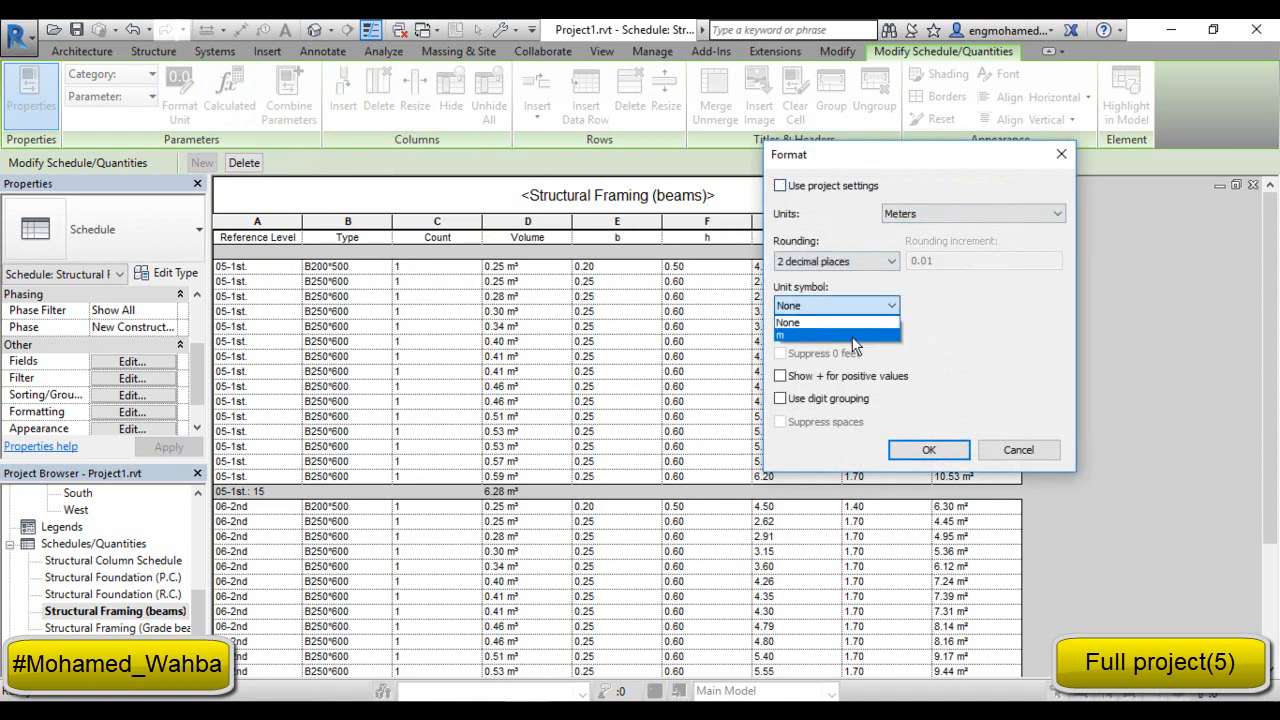
pyautogui.click(853, 335)
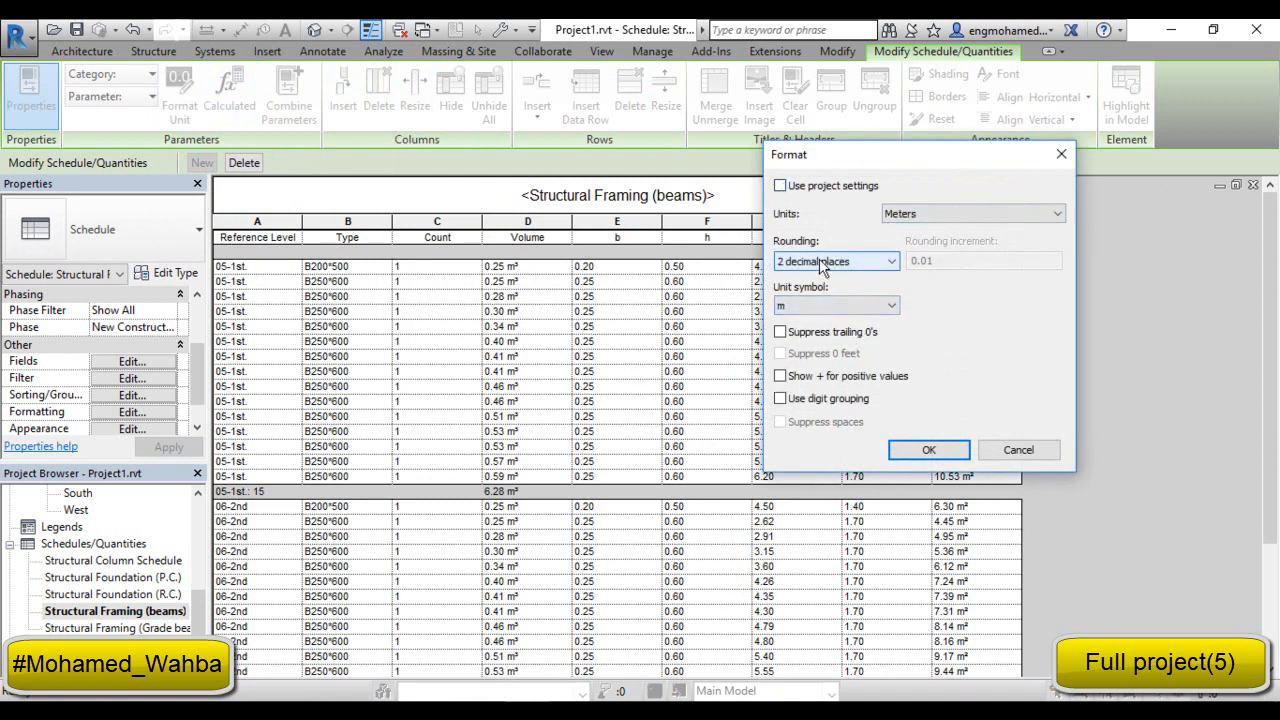
pyautogui.click(948, 452)
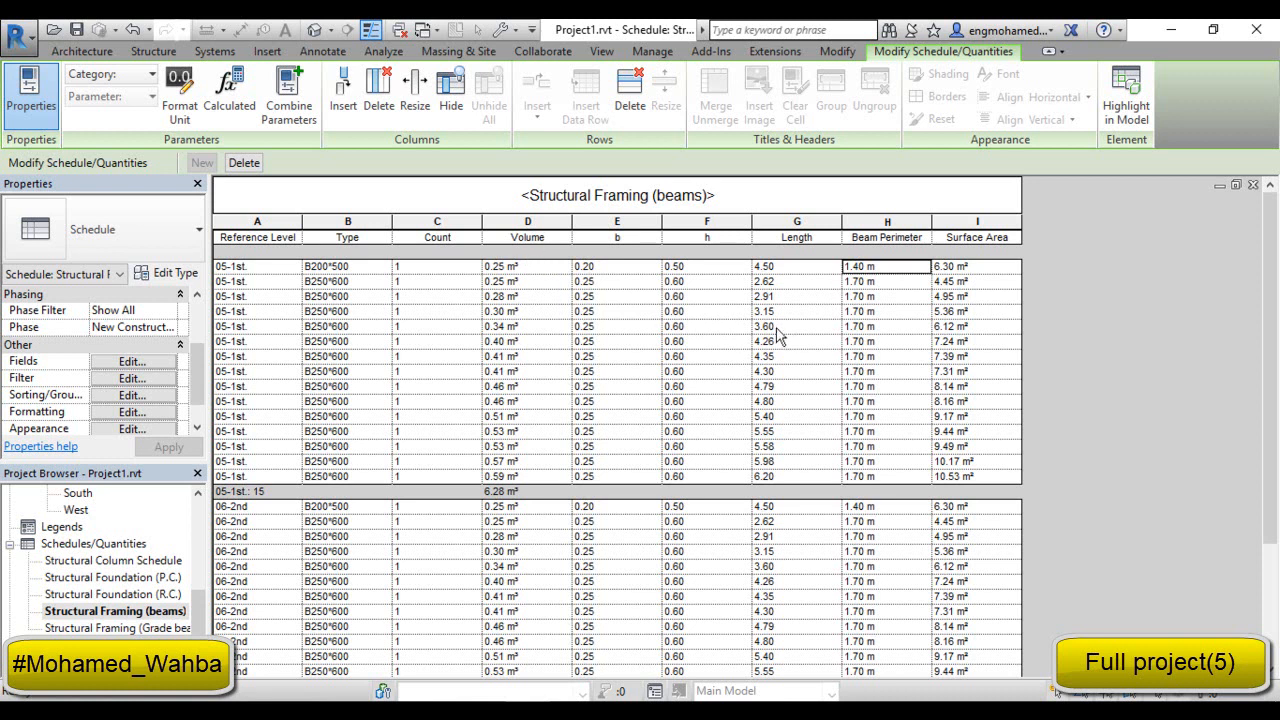
# Review the 05-1st. Surface Area values, and open the Structural Framing (Grade beams) schedule for comparison.
pyautogui.moveTo(968, 267); pyautogui.dragTo(1007, 482)
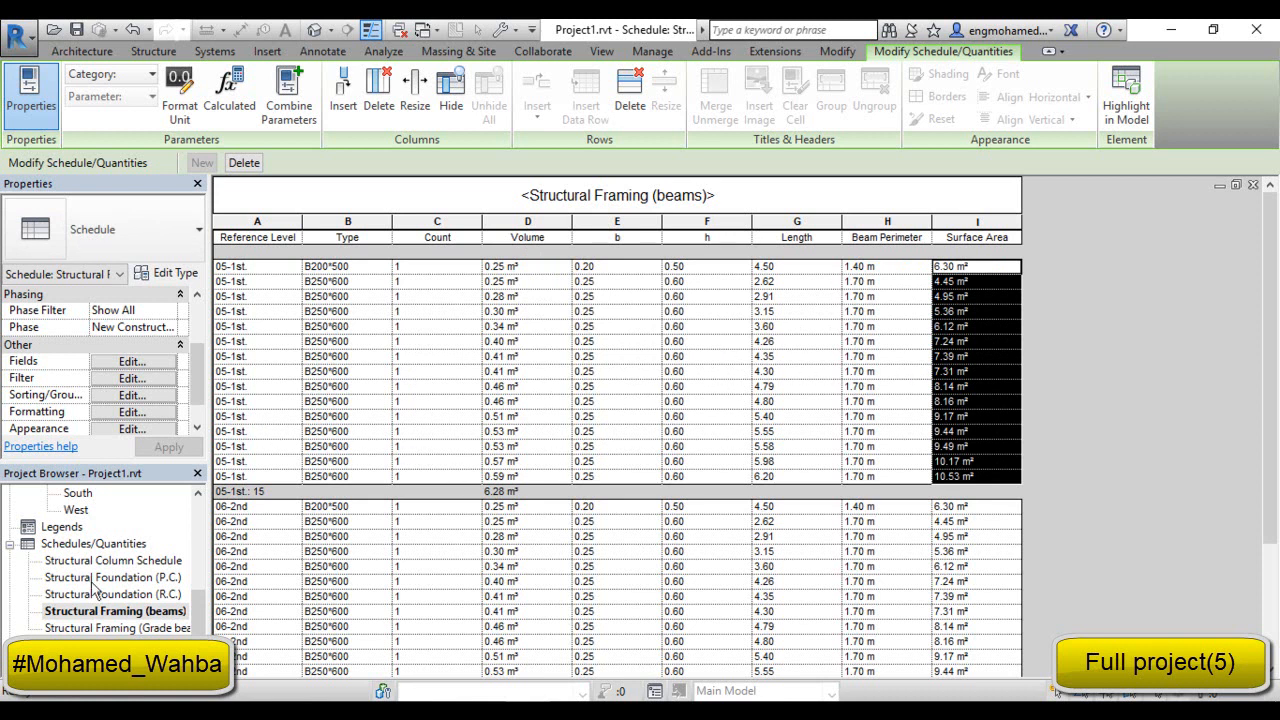
pyautogui.doubleClick(158, 627)
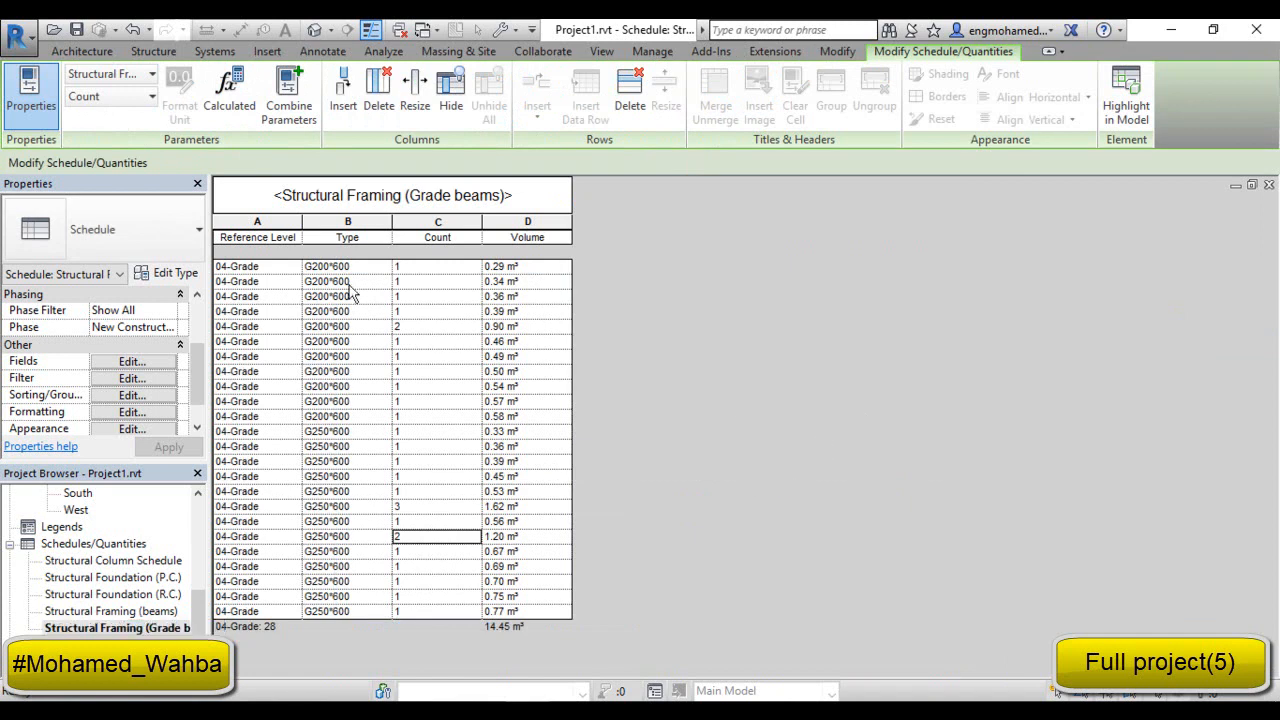
pyautogui.click(173, 627)
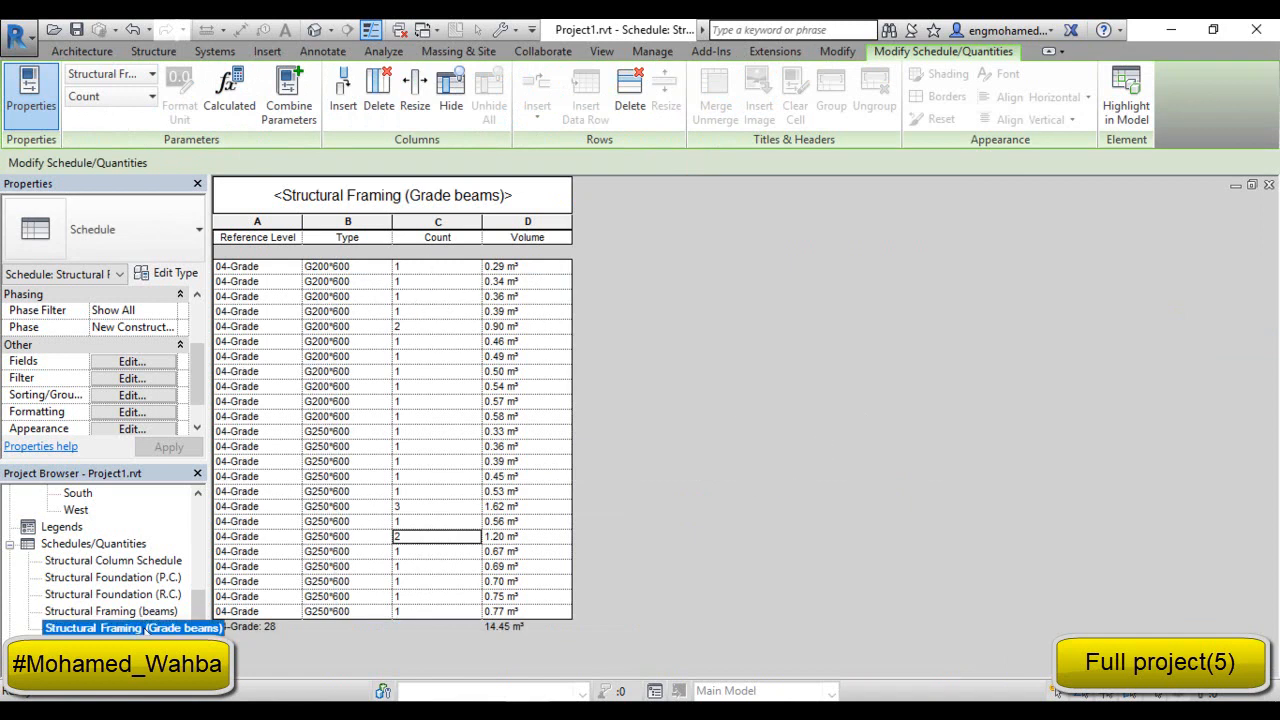
# Duplicate the Structural Framing (beams) schedule.
pyautogui.doubleClick(146, 611)
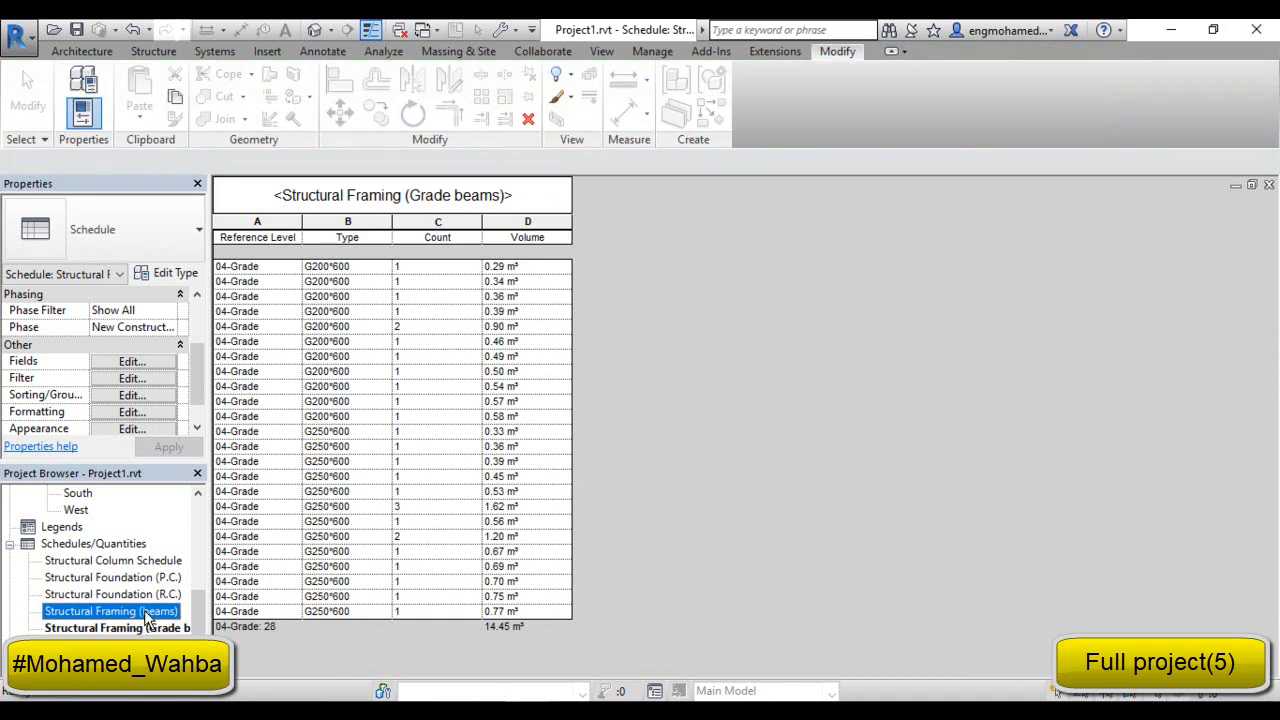
pyautogui.rightClick(146, 614)
pyautogui.moveTo(310, 371)
pyautogui.click(470, 372)
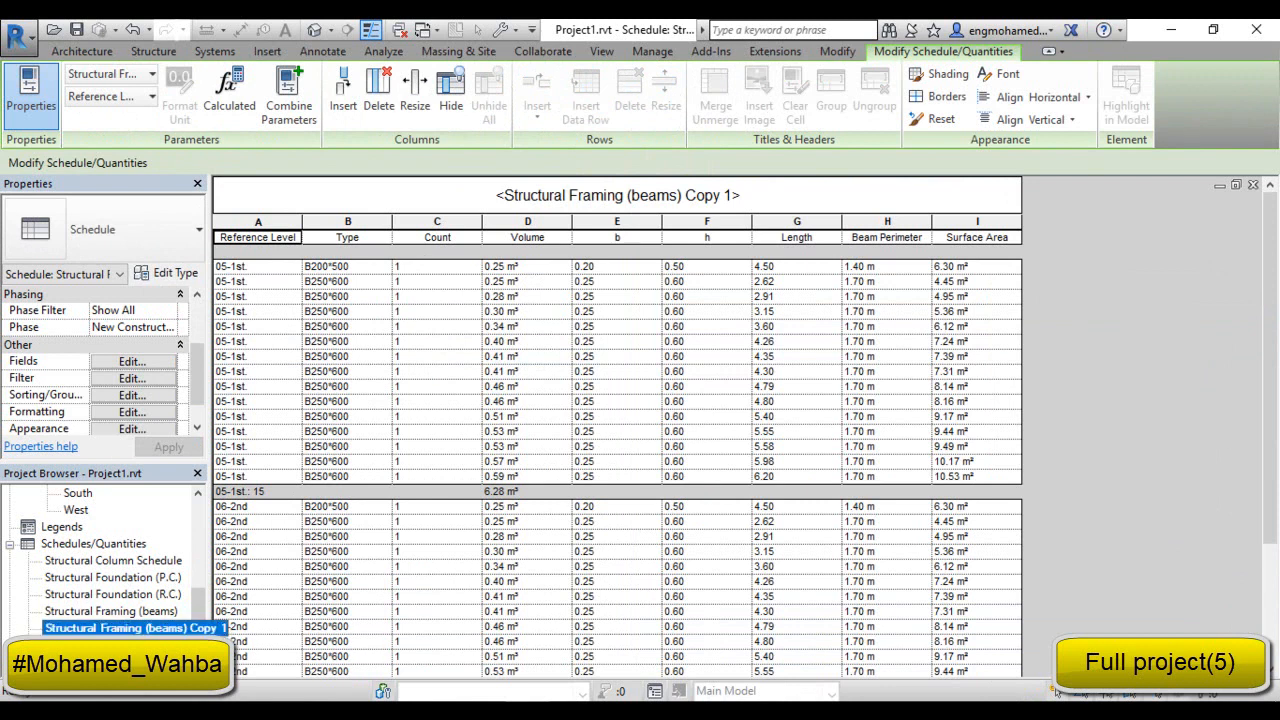
# Rename the duplicated beam schedule to Structural Framing (grade beams).
pyautogui.rightClick(160, 629)
pyautogui.click(222, 508)
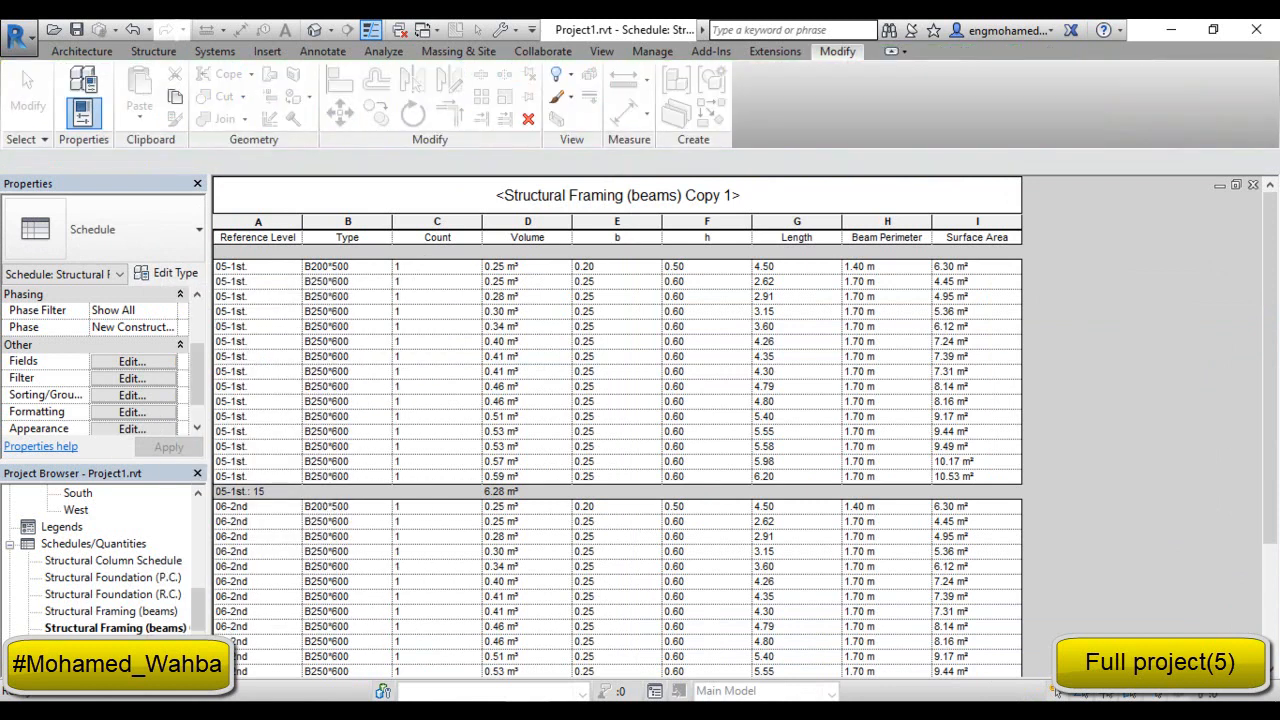
pyautogui.click(140, 628)
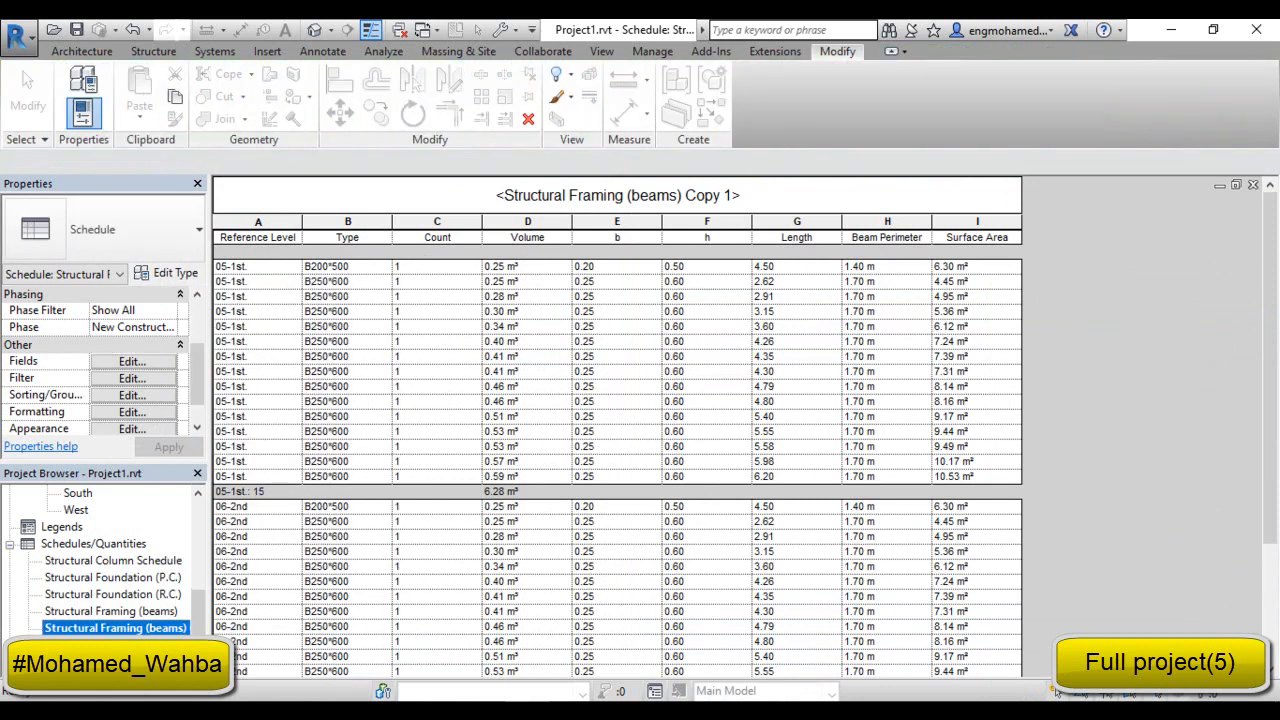
pyautogui.rightClick(141, 629)
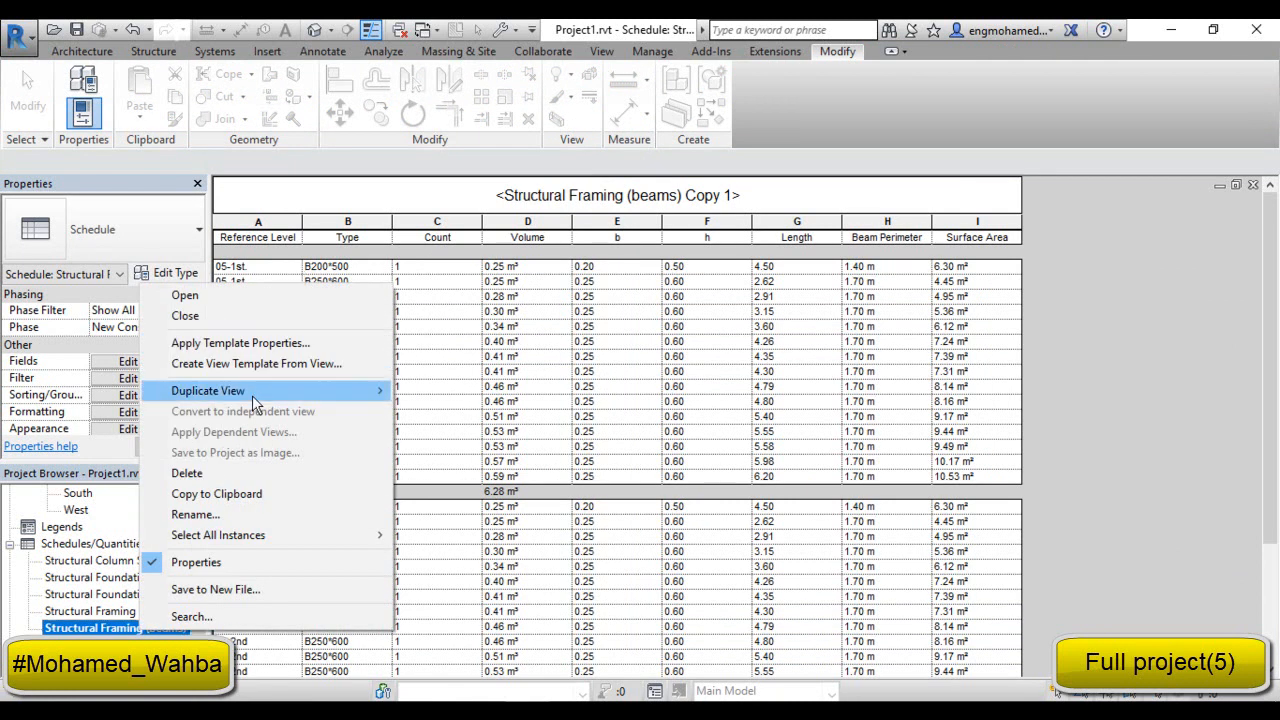
pyautogui.click(243, 514)
pyautogui.click(576, 216)
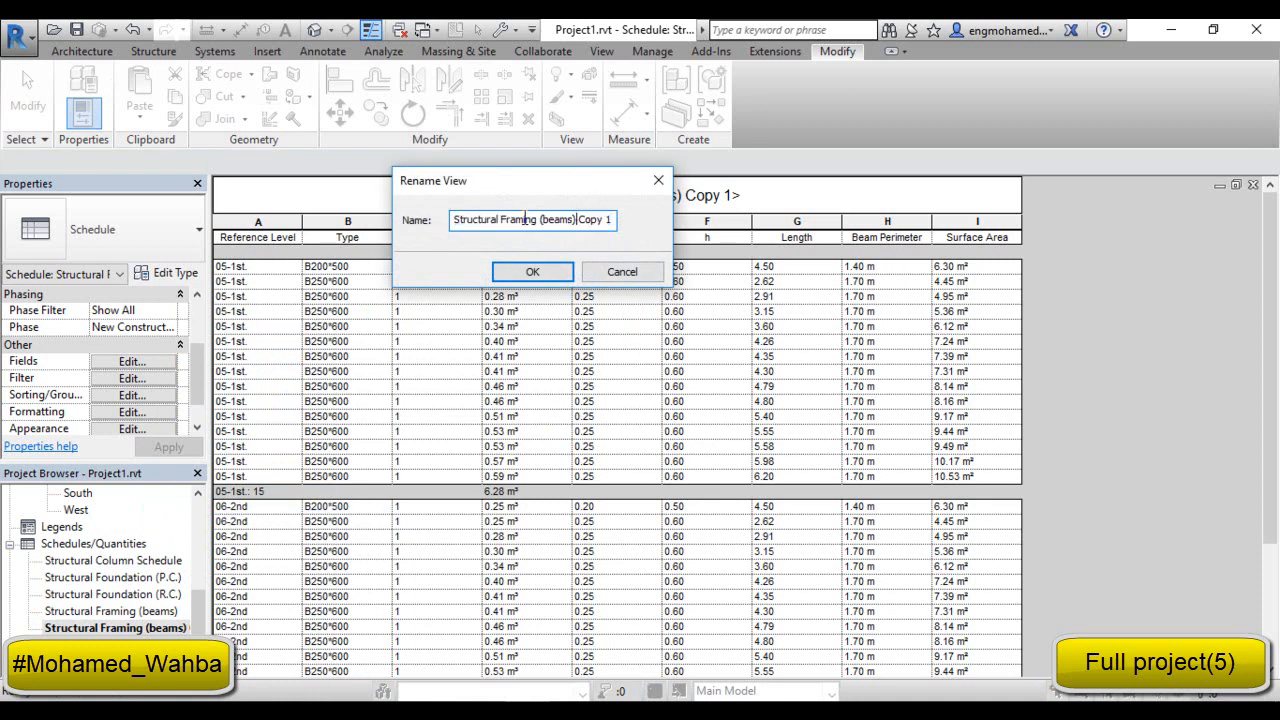
pyautogui.click(544, 224)
pyautogui.write('grade')
pyautogui.press('Return')
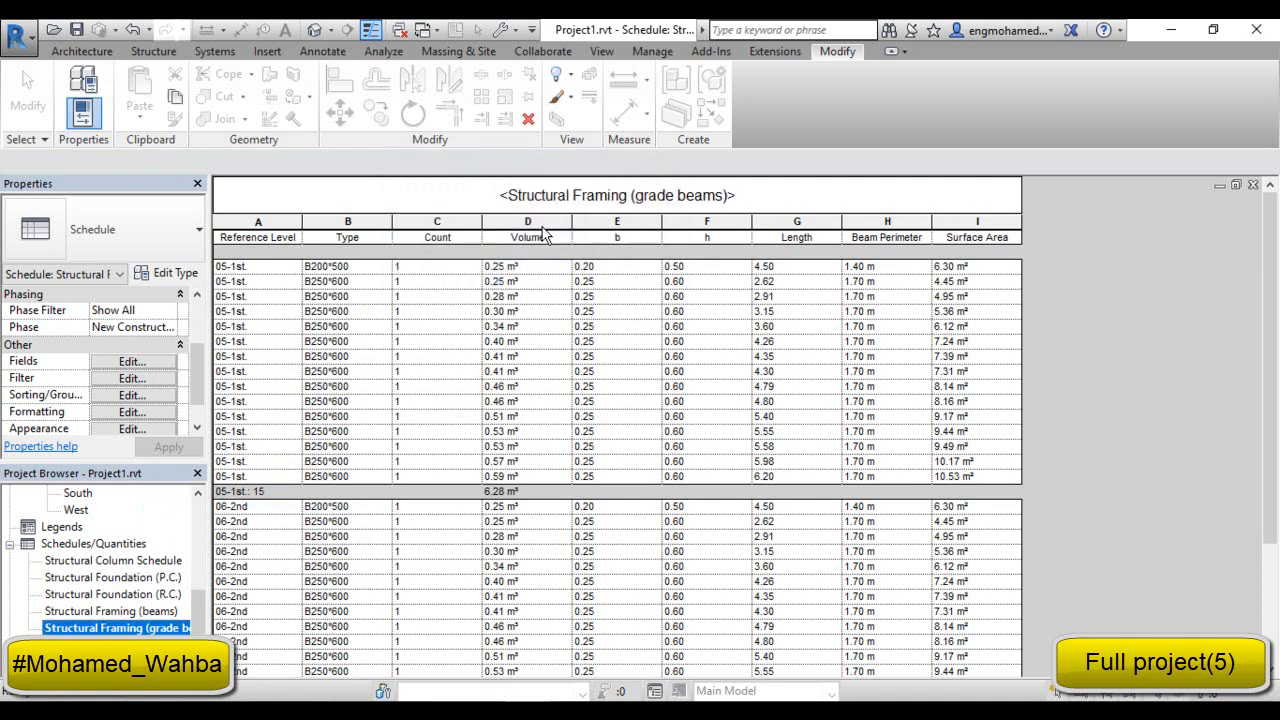
# Change the grade beam schedule's filter to Reference Level equals 04-Grade.
pyautogui.click(360, 294)
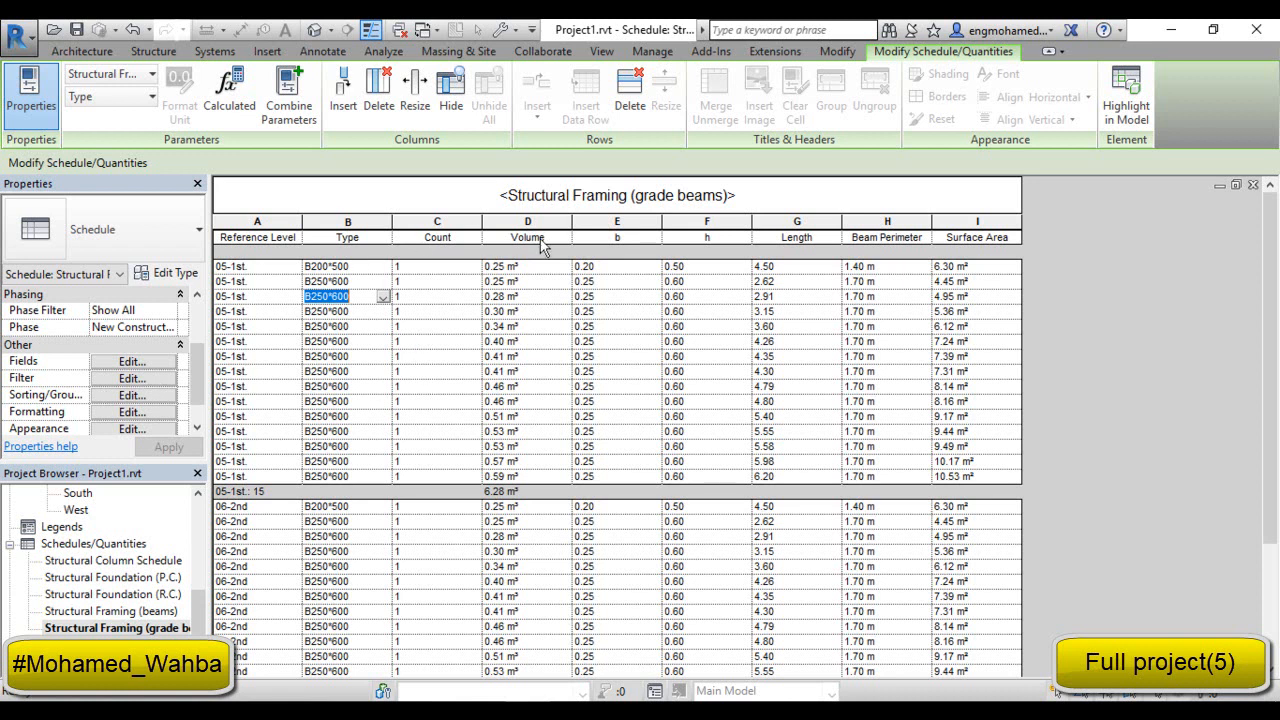
pyautogui.click(122, 380)
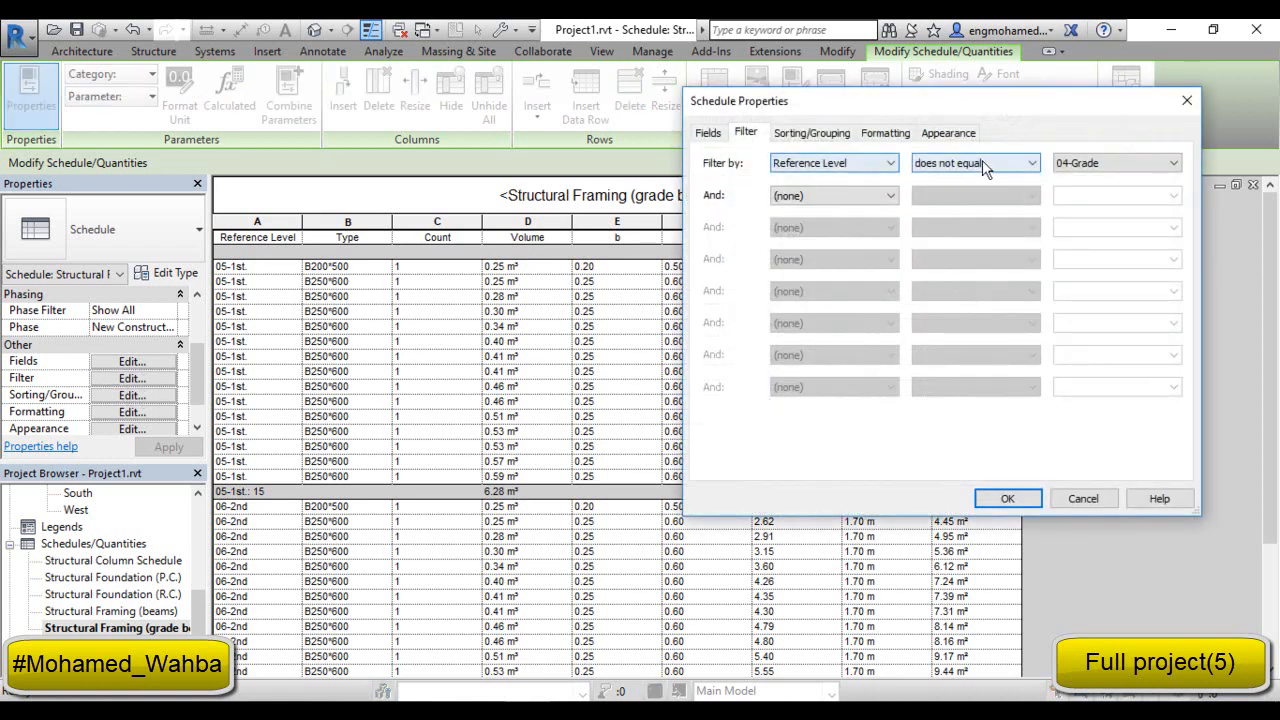
pyautogui.click(996, 162)
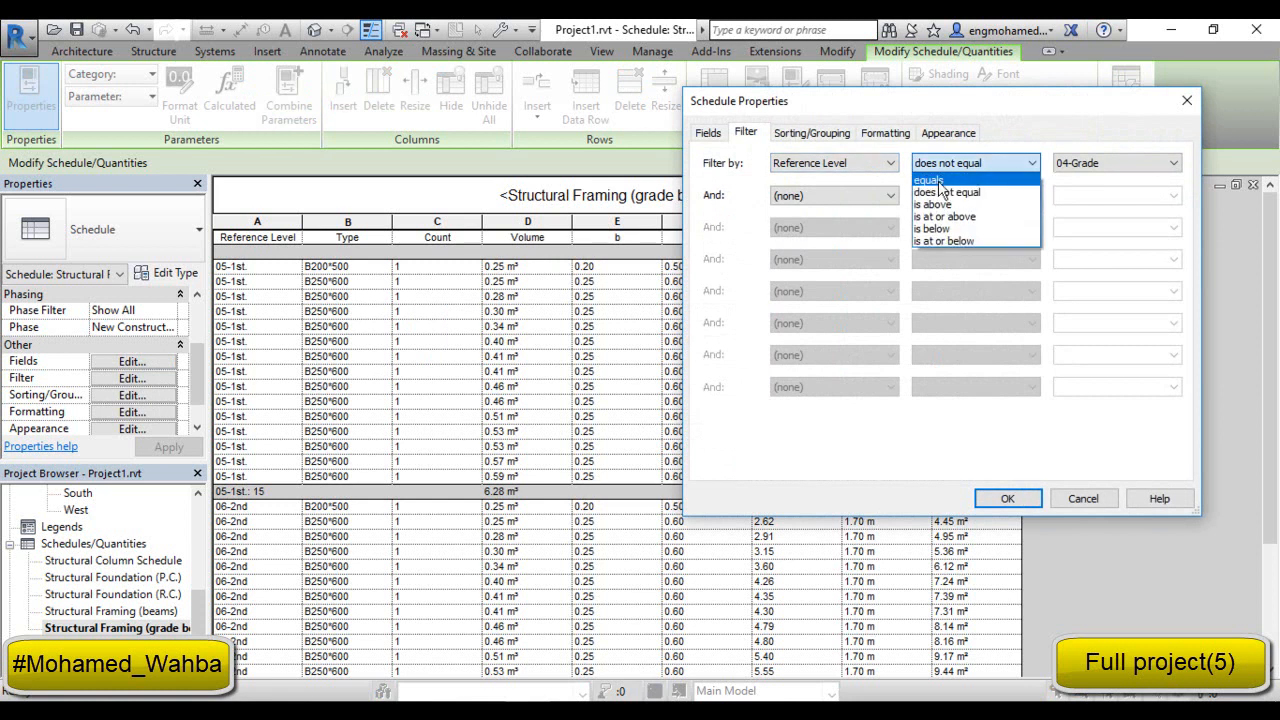
pyautogui.click(938, 175)
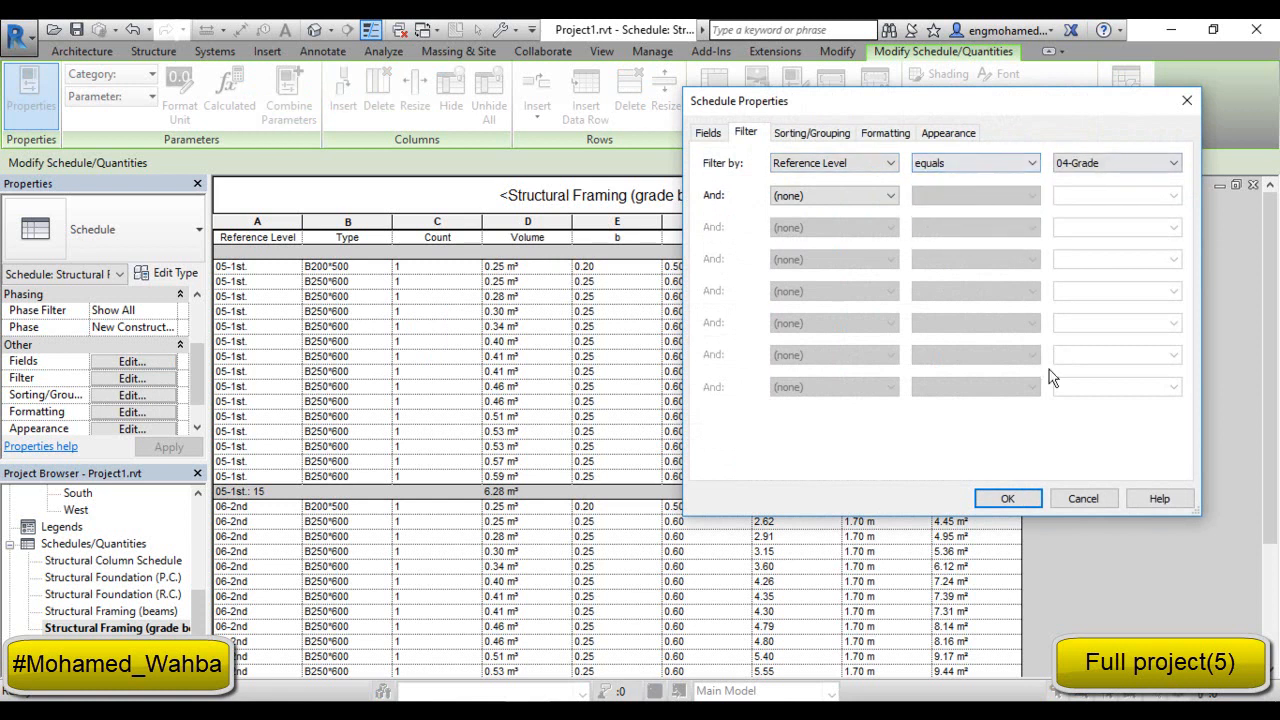
pyautogui.click(1007, 498)
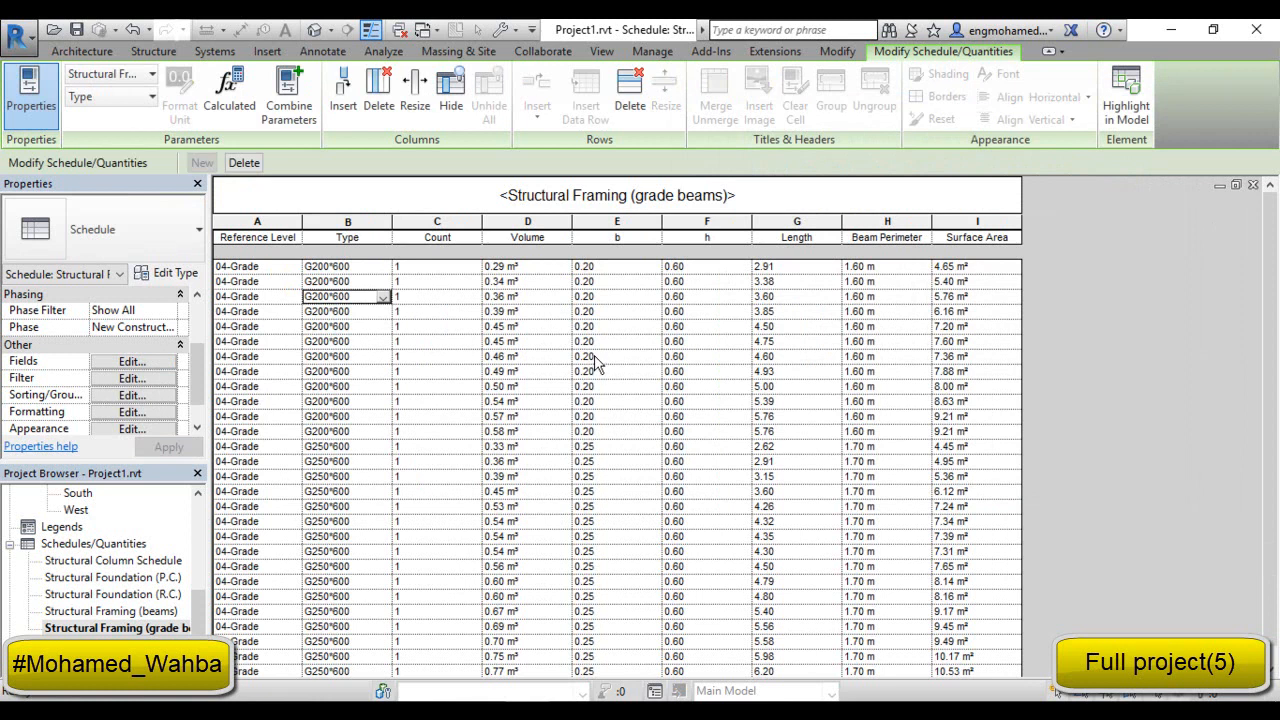
# Examine the Beam Perimeter and Surface Area columns across all rows of the grade beam schedule.
pyautogui.scroll(-1, 600, 365)
pyautogui.scroll(1, 703, 315)
pyautogui.scroll(-1, 940, 290)
pyautogui.click(964, 263)
pyautogui.moveTo(1005, 300); pyautogui.dragTo(884, 655)
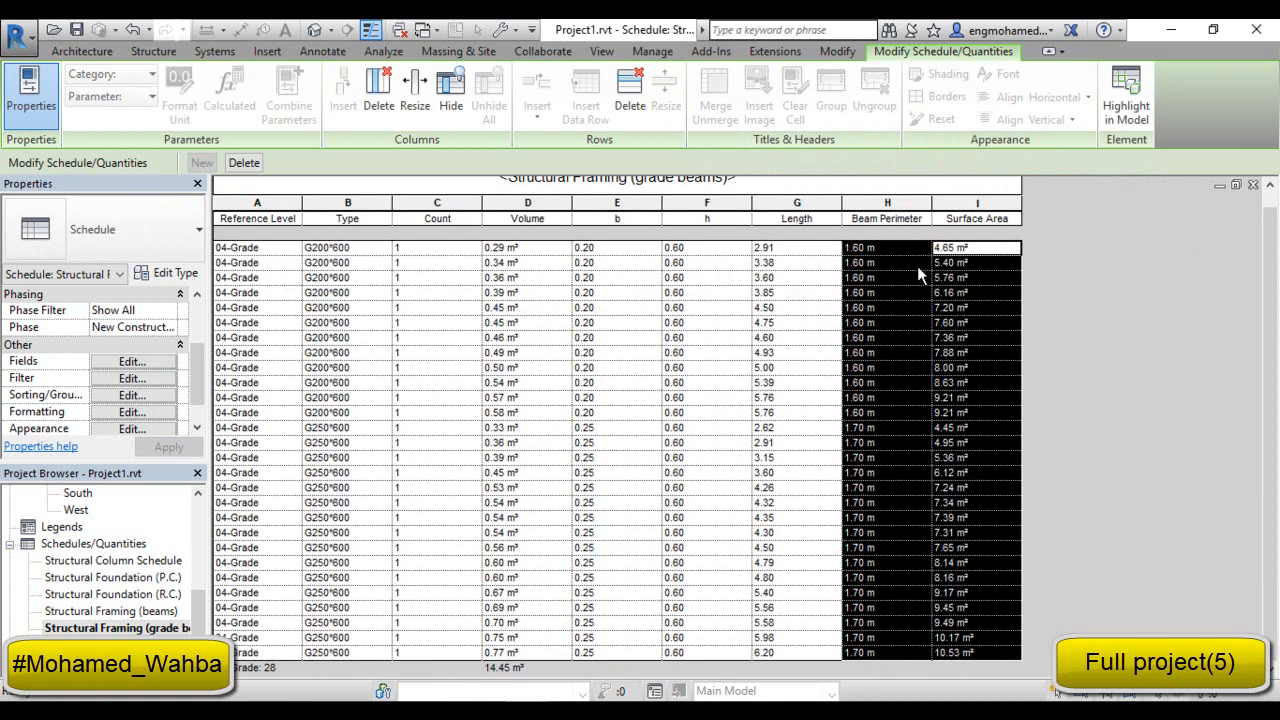
pyautogui.moveTo(980, 262); pyautogui.dragTo(980, 432)
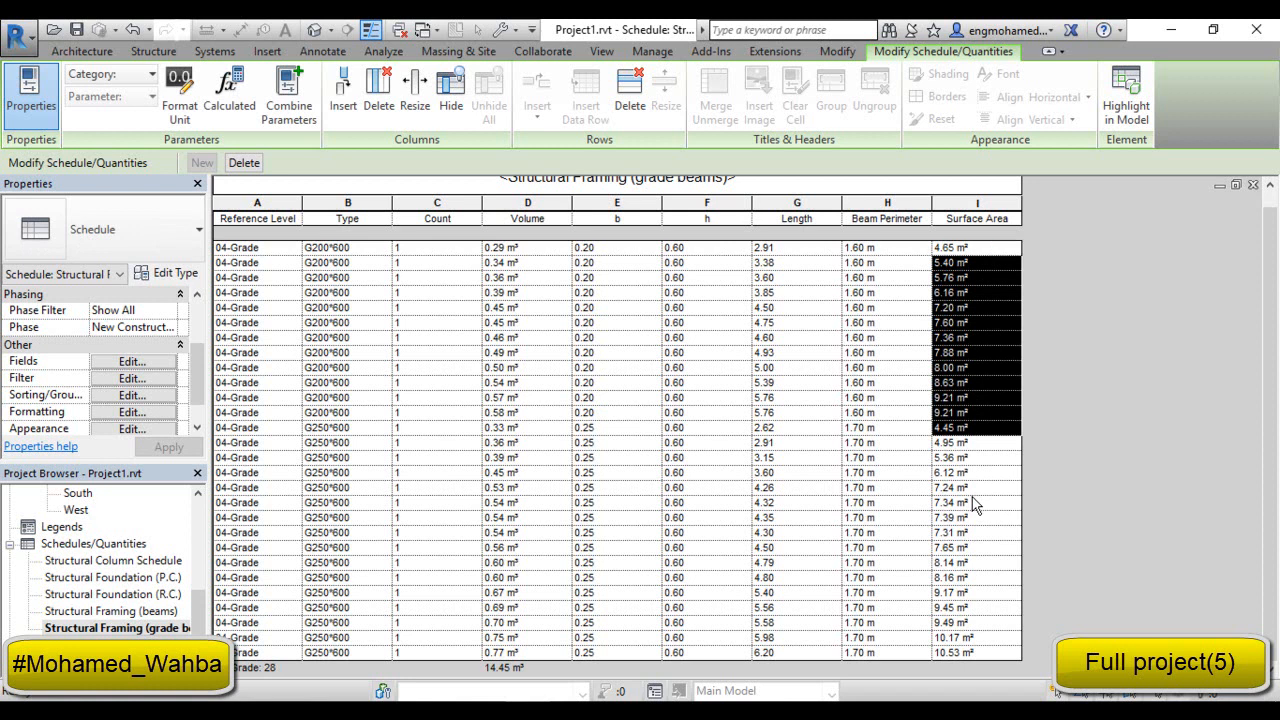
# Set the Surface Area field of the grade beam schedule to calculate totals.
pyautogui.click(137, 413)
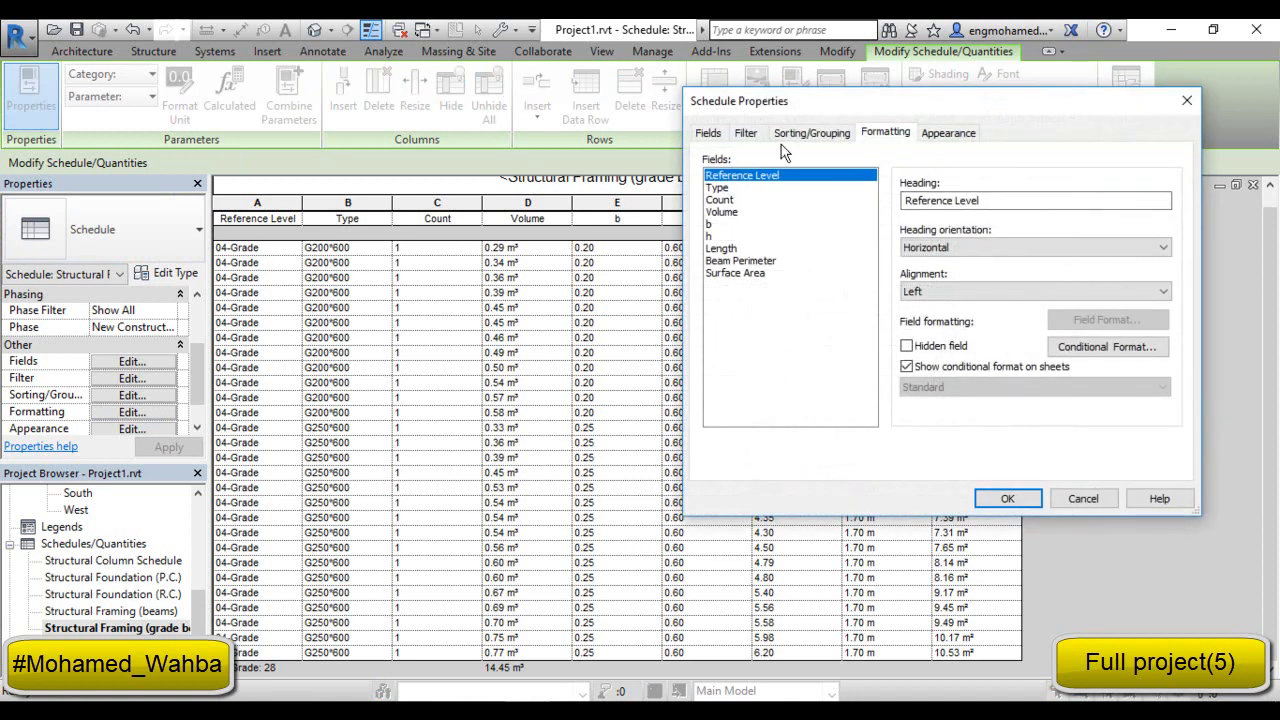
pyautogui.click(752, 262)
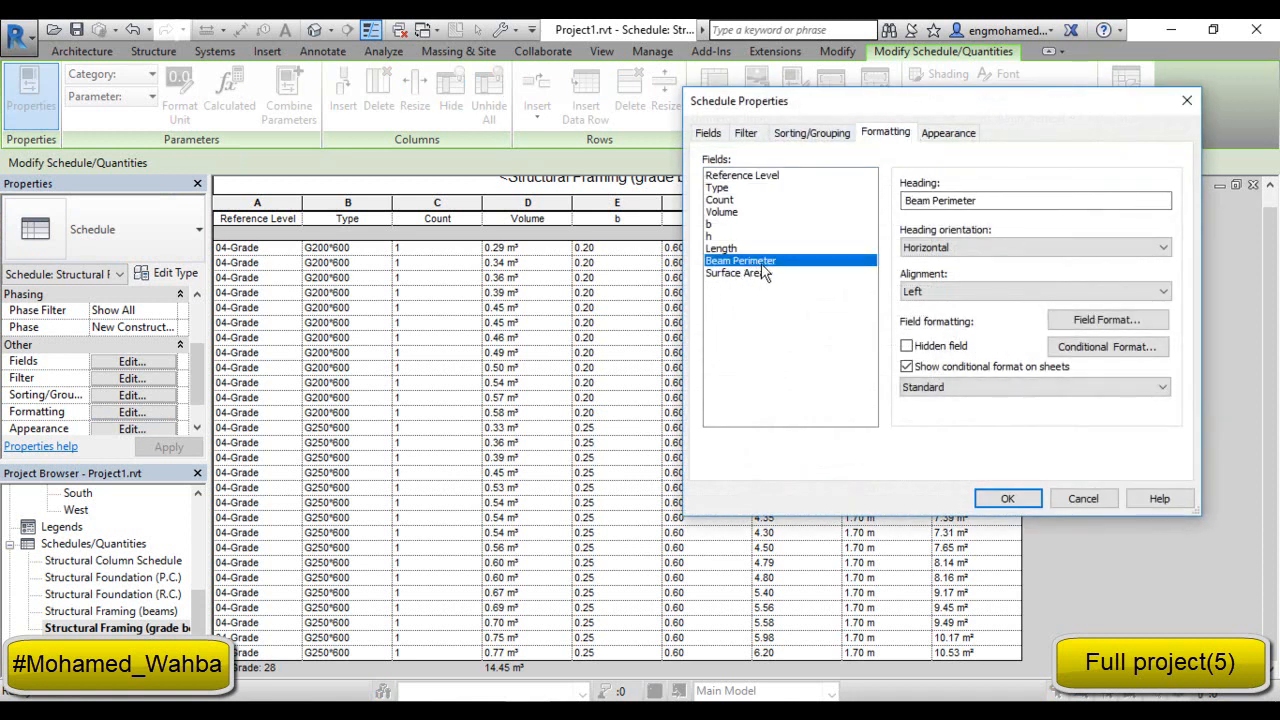
pyautogui.click(738, 273)
pyautogui.click(940, 387)
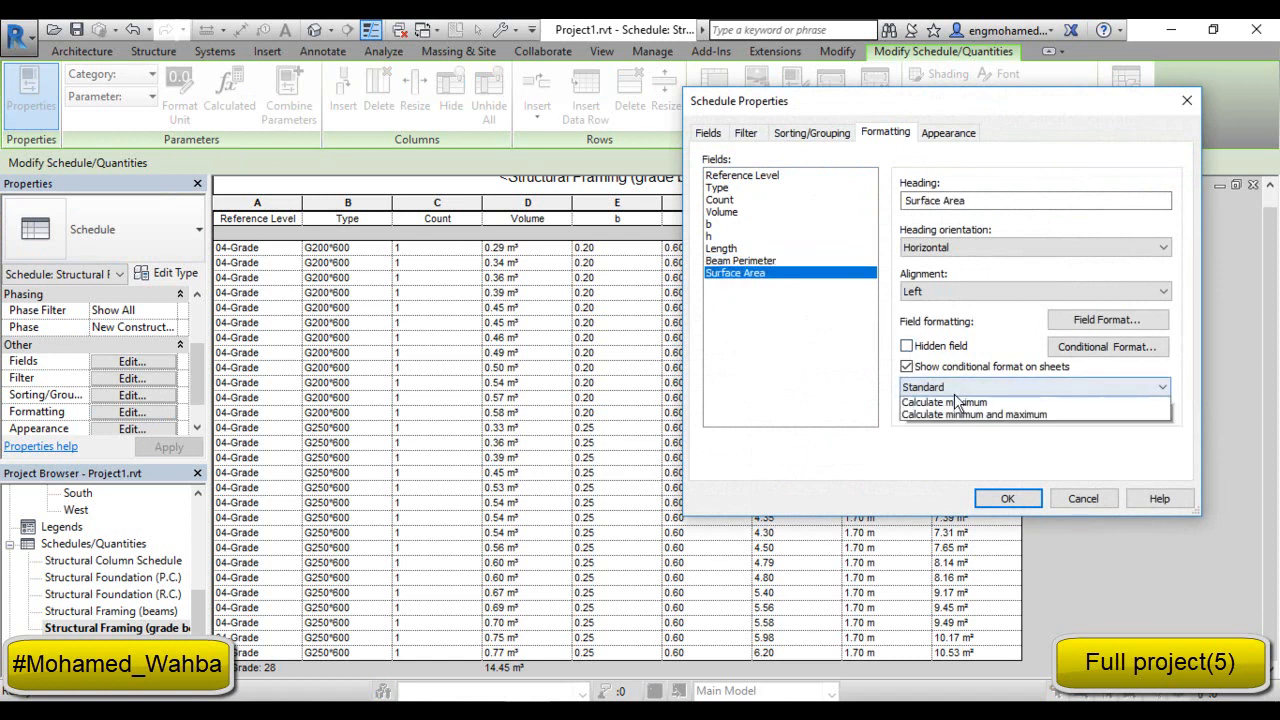
pyautogui.click(941, 418)
pyautogui.click(1008, 498)
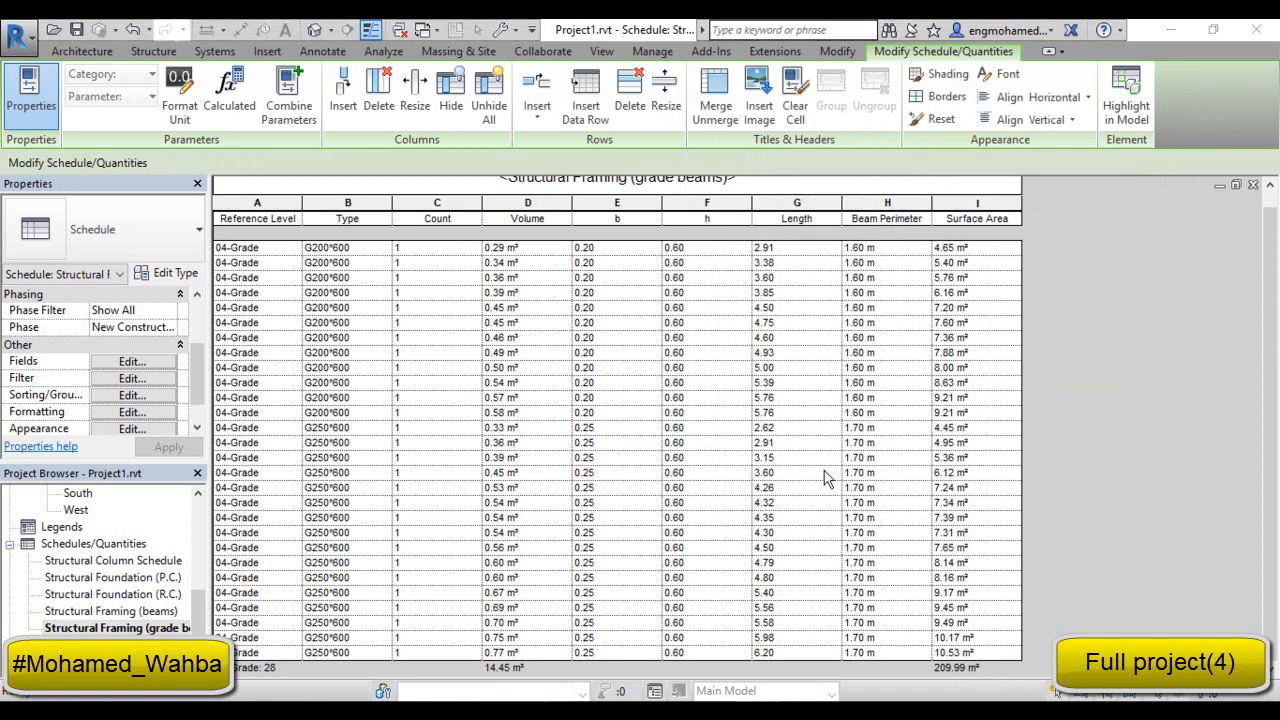
pyautogui.scroll(1, 860, 394)
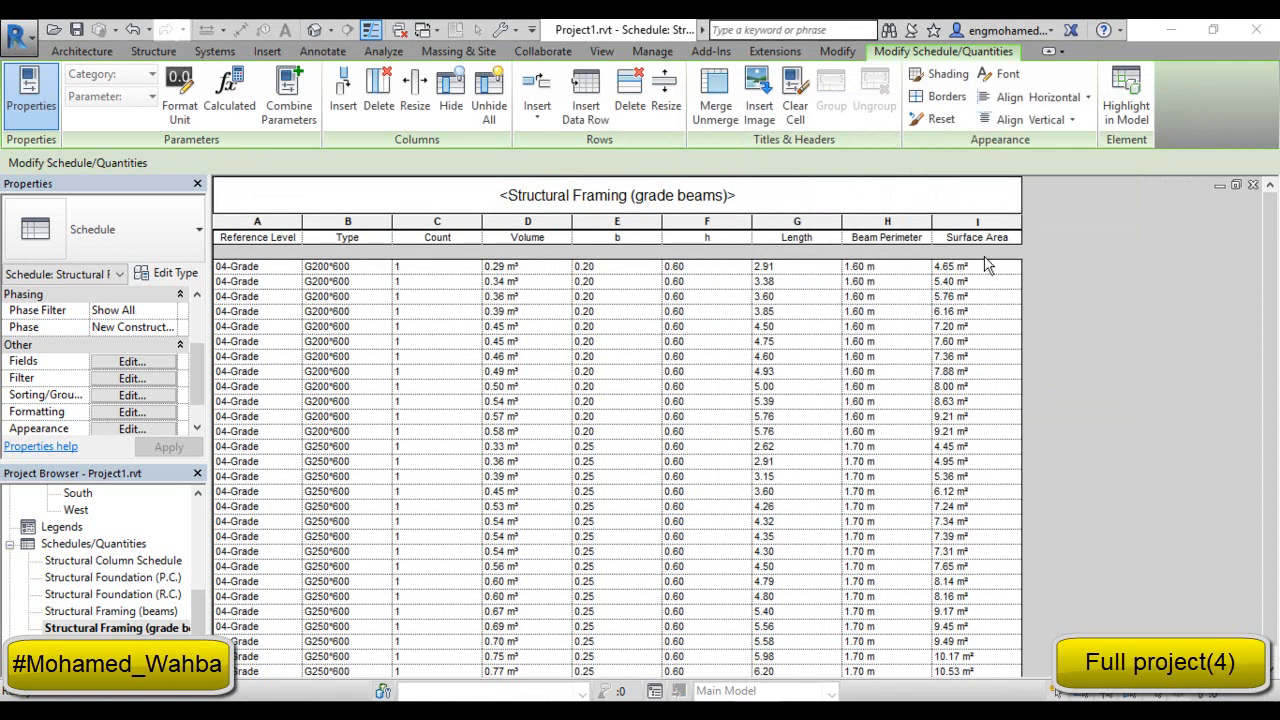
# Open the Structural Column Schedule and duplicate it.
pyautogui.doubleClick(102, 562)
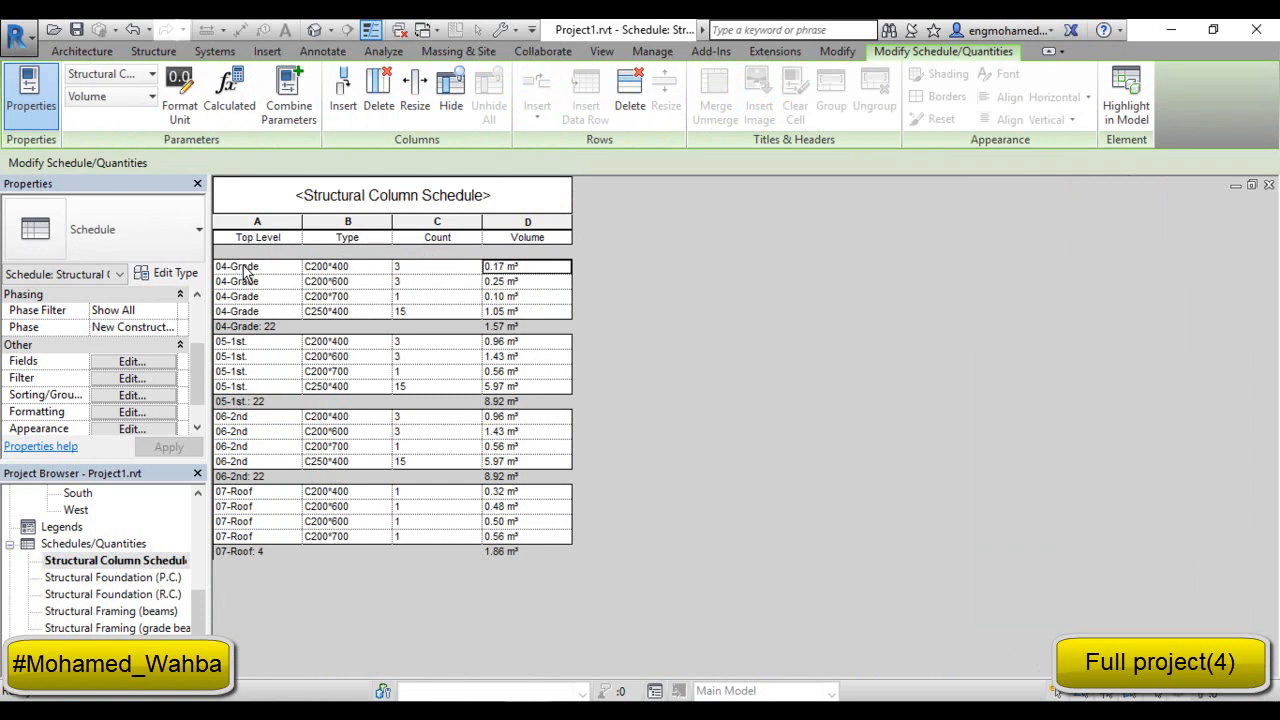
pyautogui.click(104, 561)
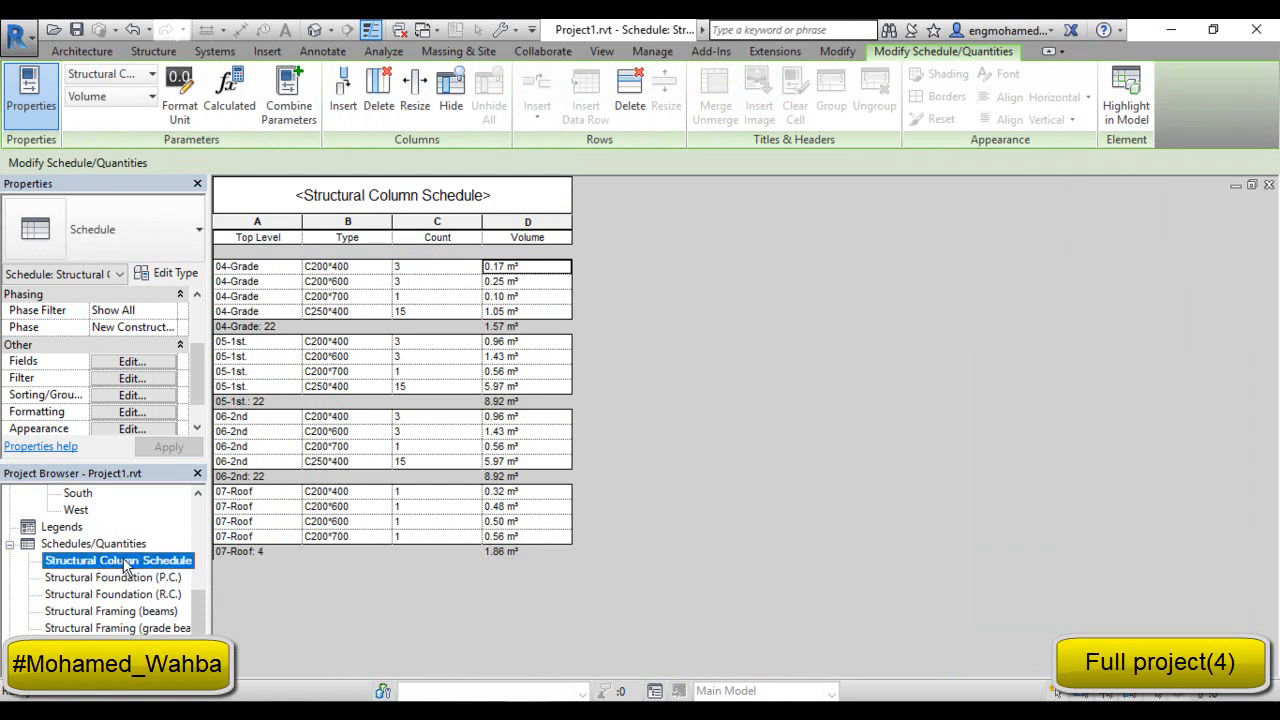
pyautogui.rightClick(125, 567)
pyautogui.moveTo(300, 320)
pyautogui.click(500, 318)
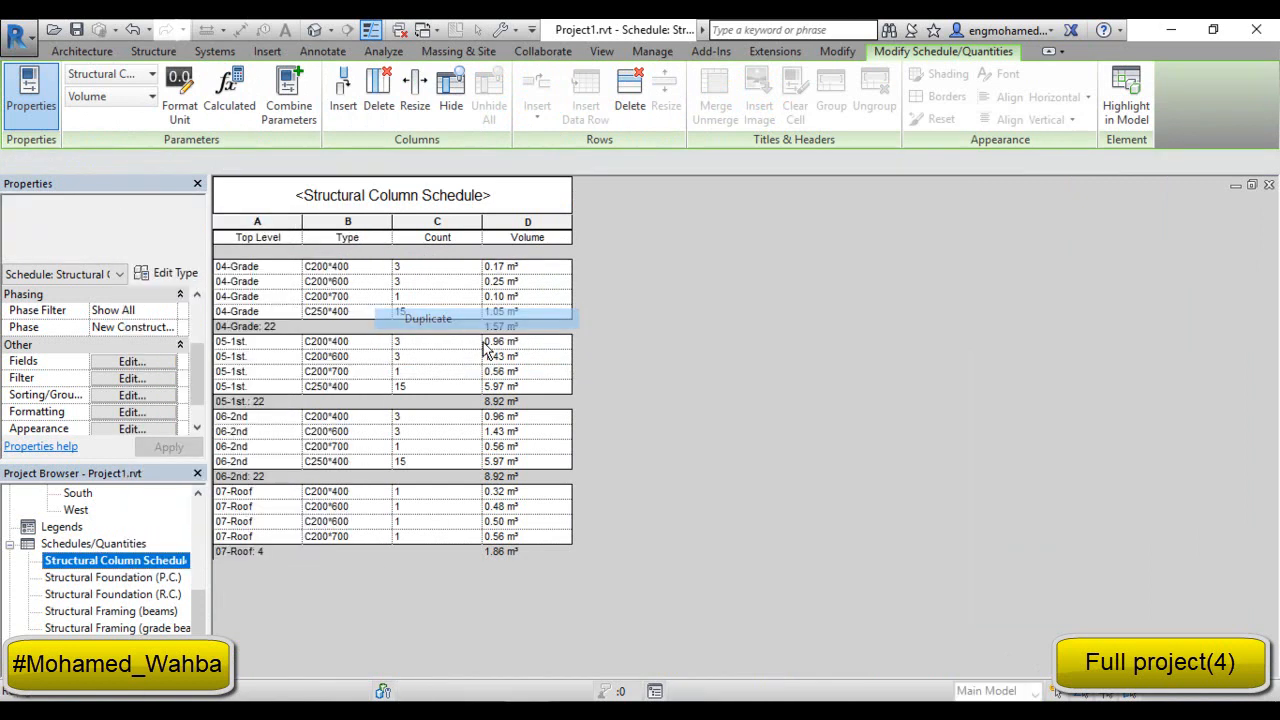
# Rename the duplicated column schedule to Structural Column (Grade).
pyautogui.click(470, 193)
pyautogui.moveTo(409, 191); pyautogui.dragTo(507, 193)
pyautogui.moveTo(397, 188); pyautogui.dragTo(508, 200)
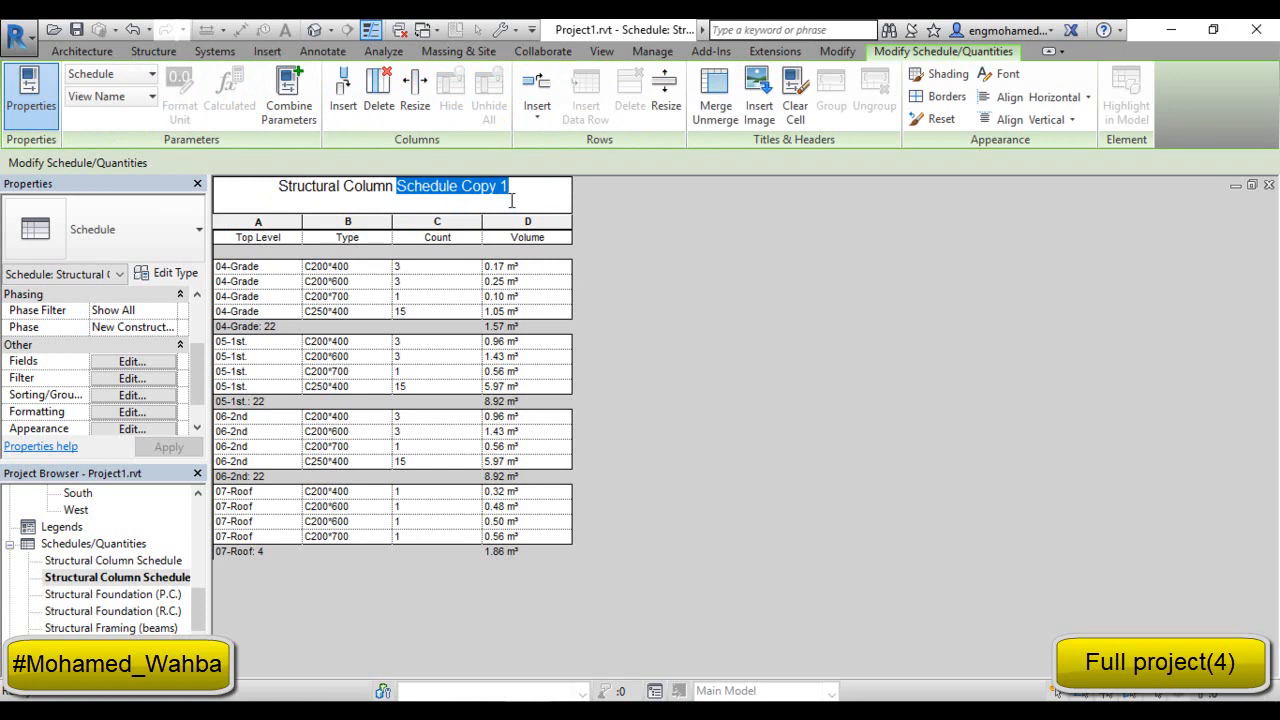
pyautogui.write('(Grad')
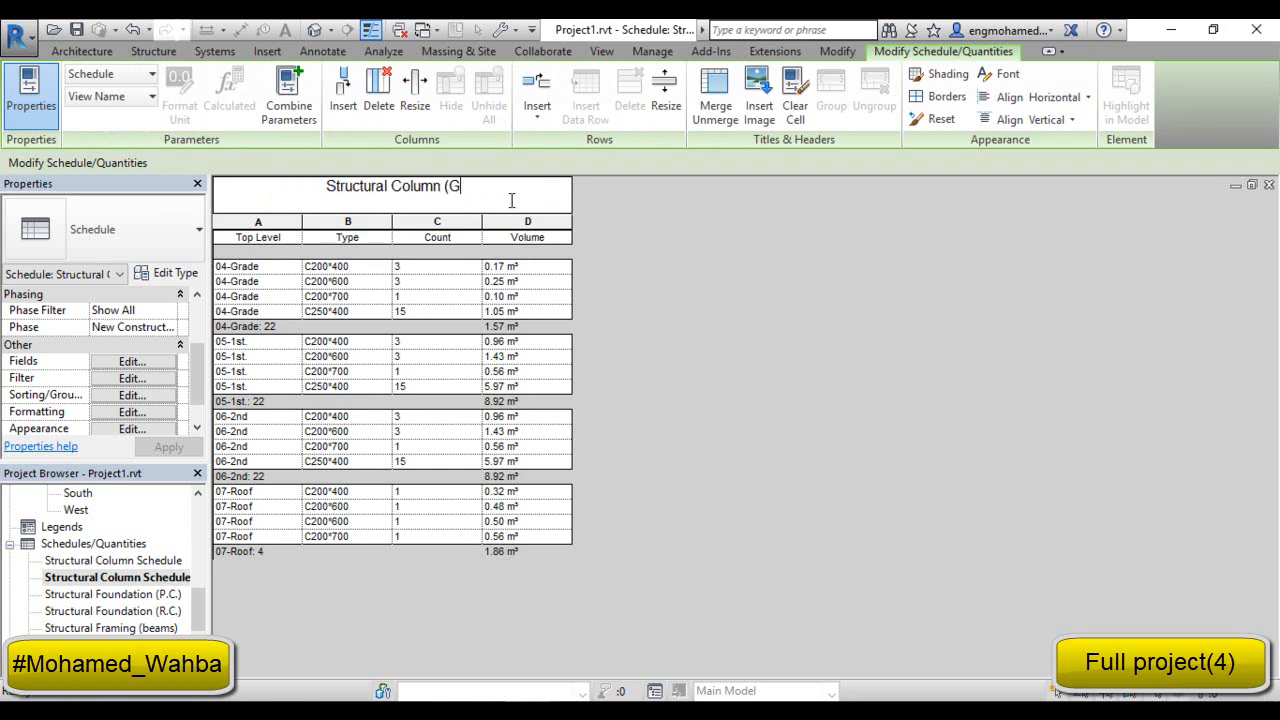
pyautogui.write('e)')
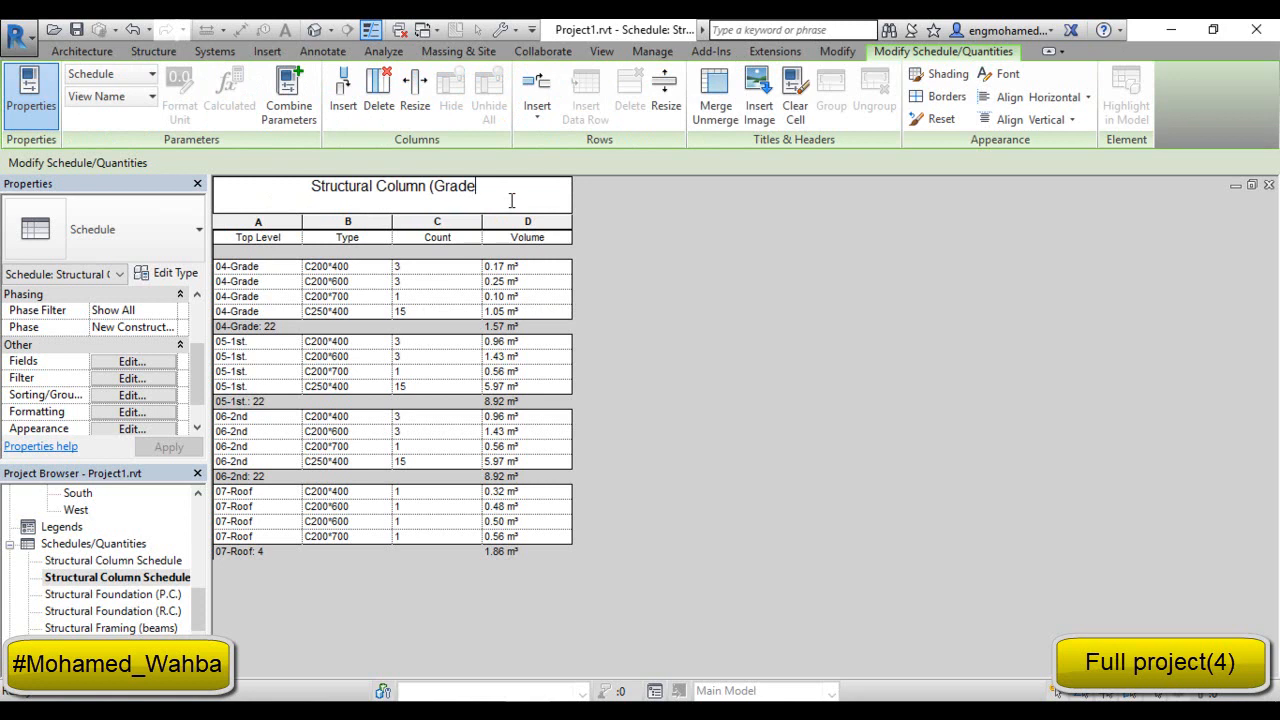
pyautogui.click(476, 298)
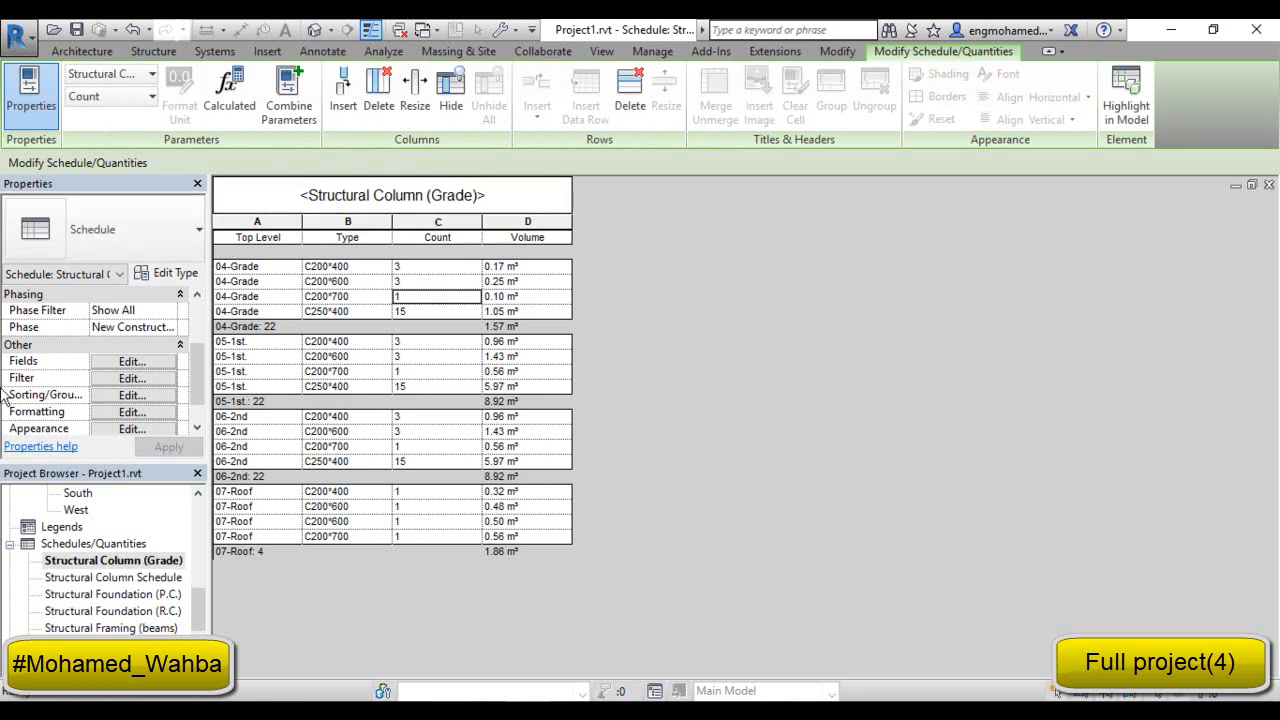
# Filter the Structural Column (Grade) schedule by Top Level equals 04-Grade.
pyautogui.click(132, 378)
pyautogui.click(830, 164)
pyautogui.click(795, 192)
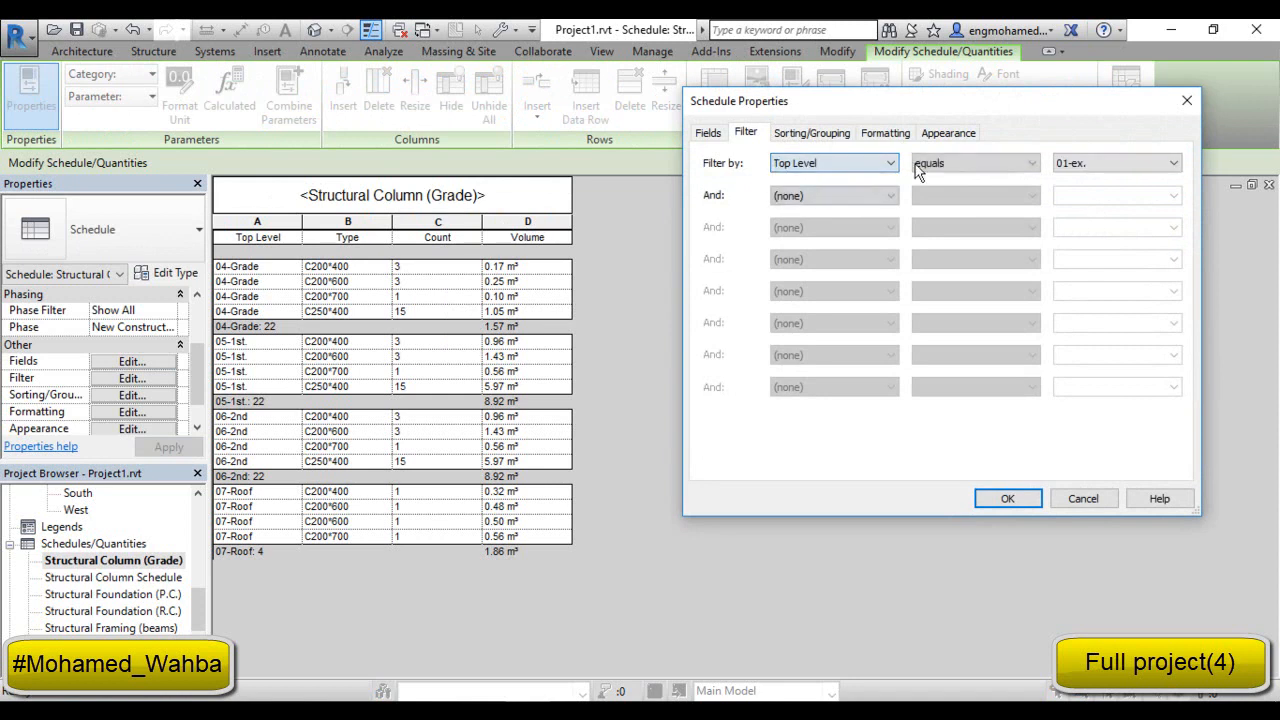
pyautogui.click(1062, 168)
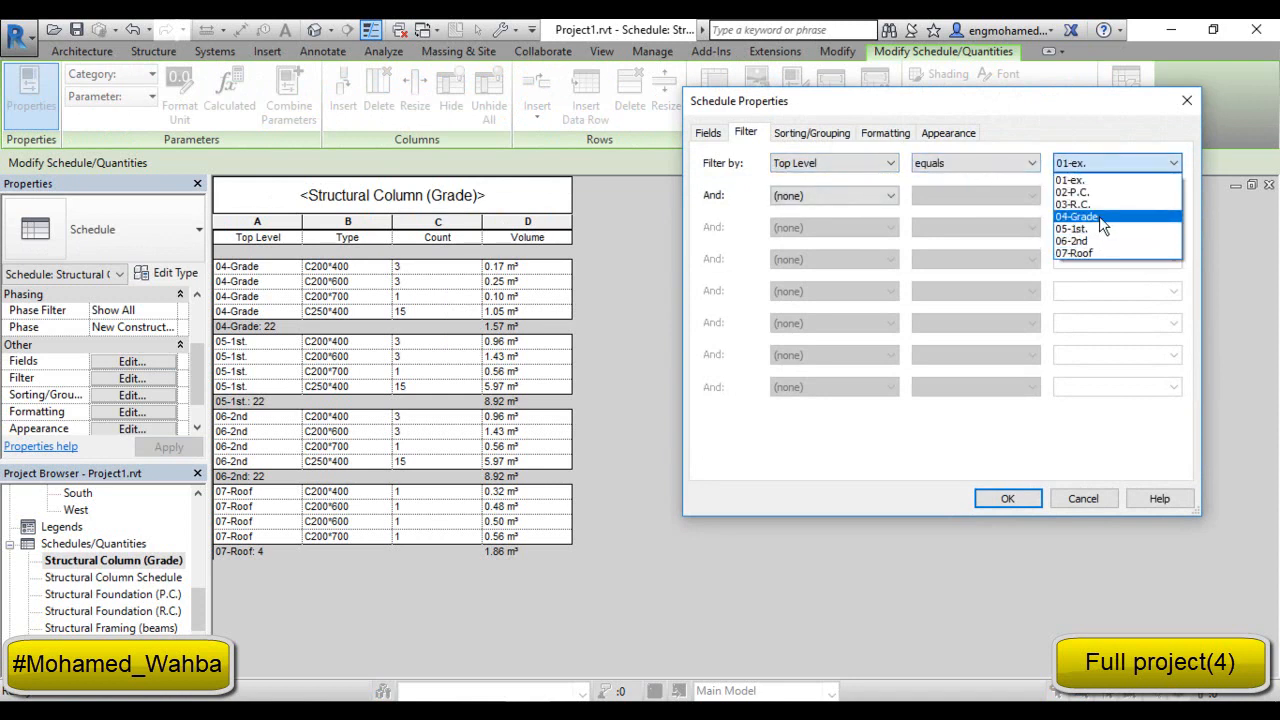
pyautogui.click(1098, 222)
pyautogui.click(1008, 500)
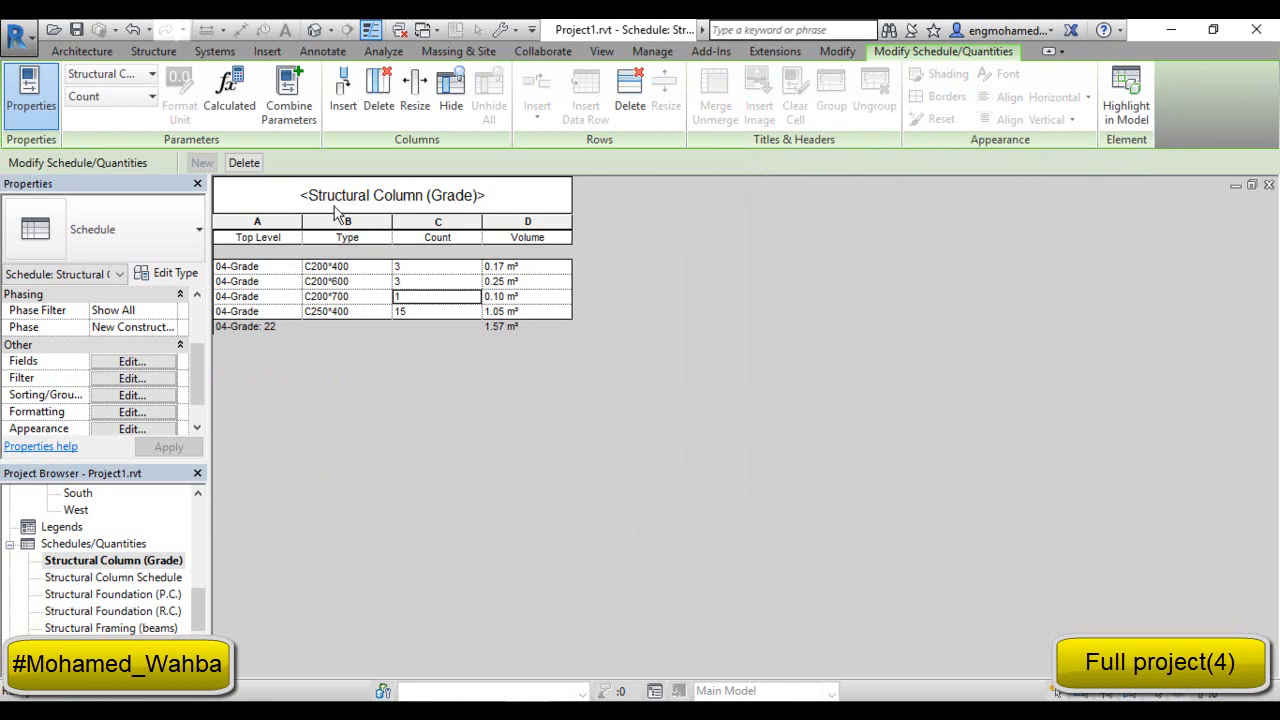
pyautogui.moveTo(533, 270); pyautogui.dragTo(533, 325)
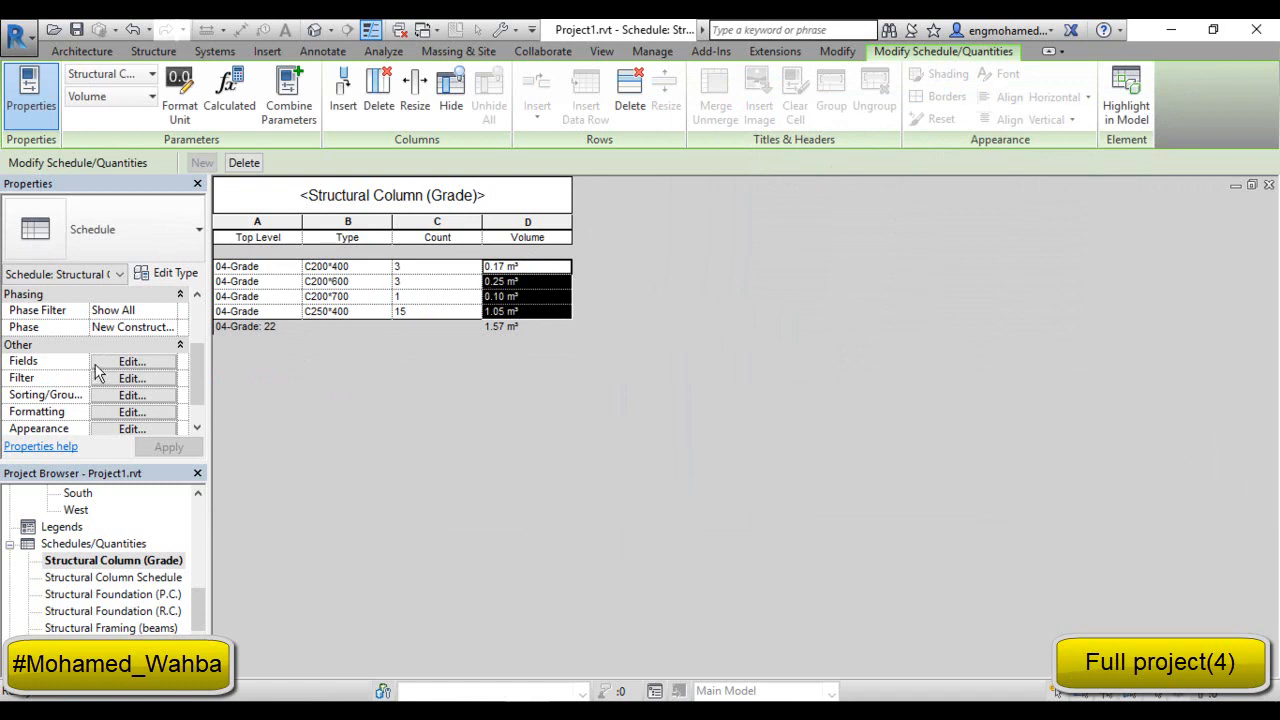
pyautogui.click(126, 363)
pyautogui.scroll(-6, 757, 300)
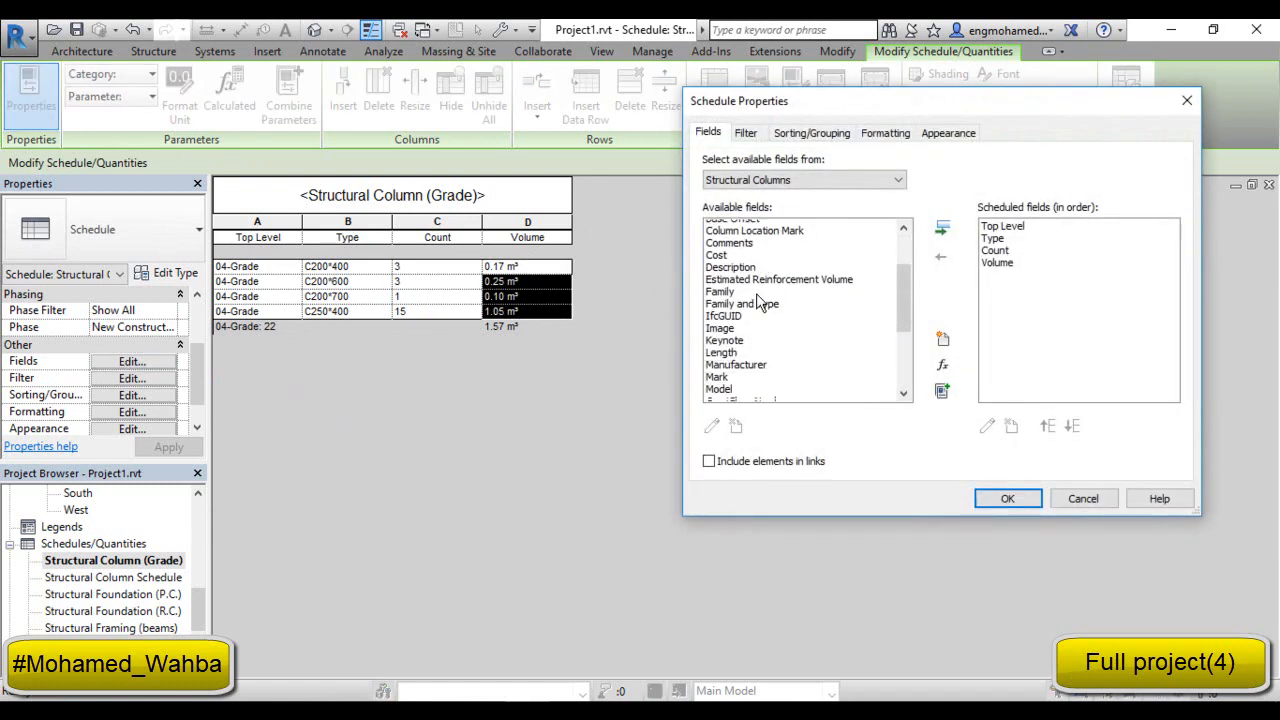
pyautogui.scroll(6, 757, 347)
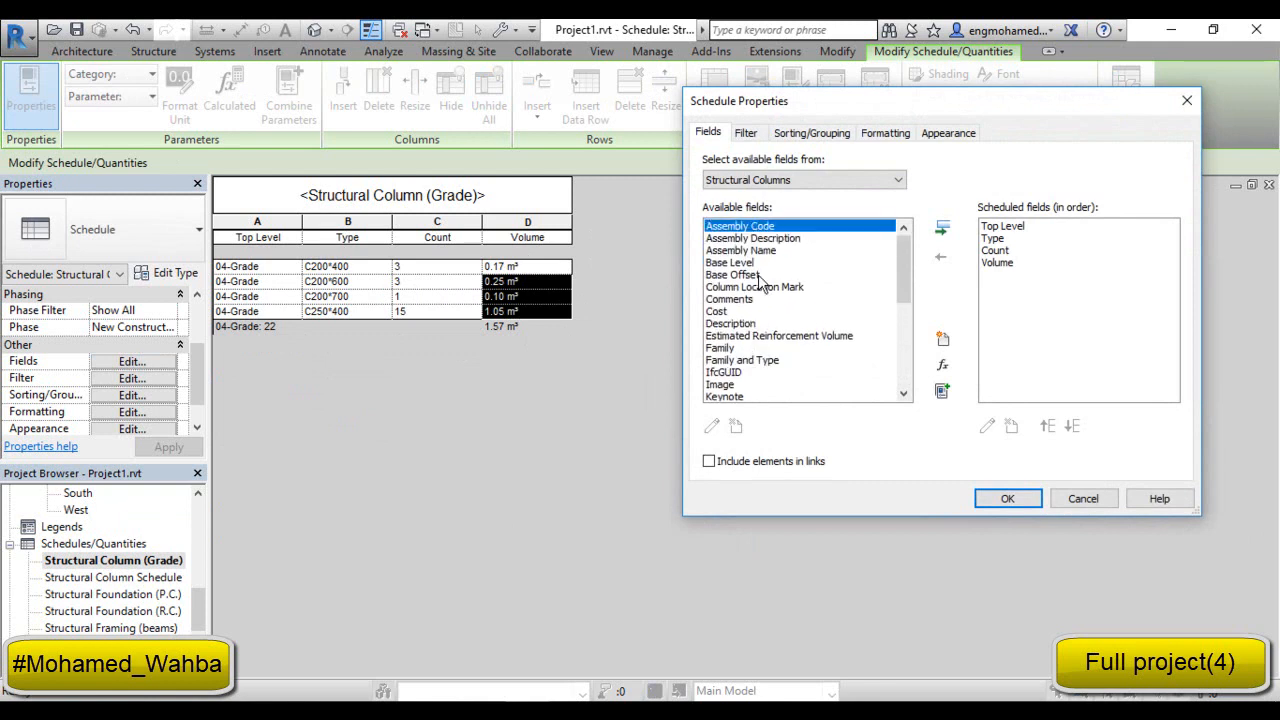
pyautogui.click(1185, 104)
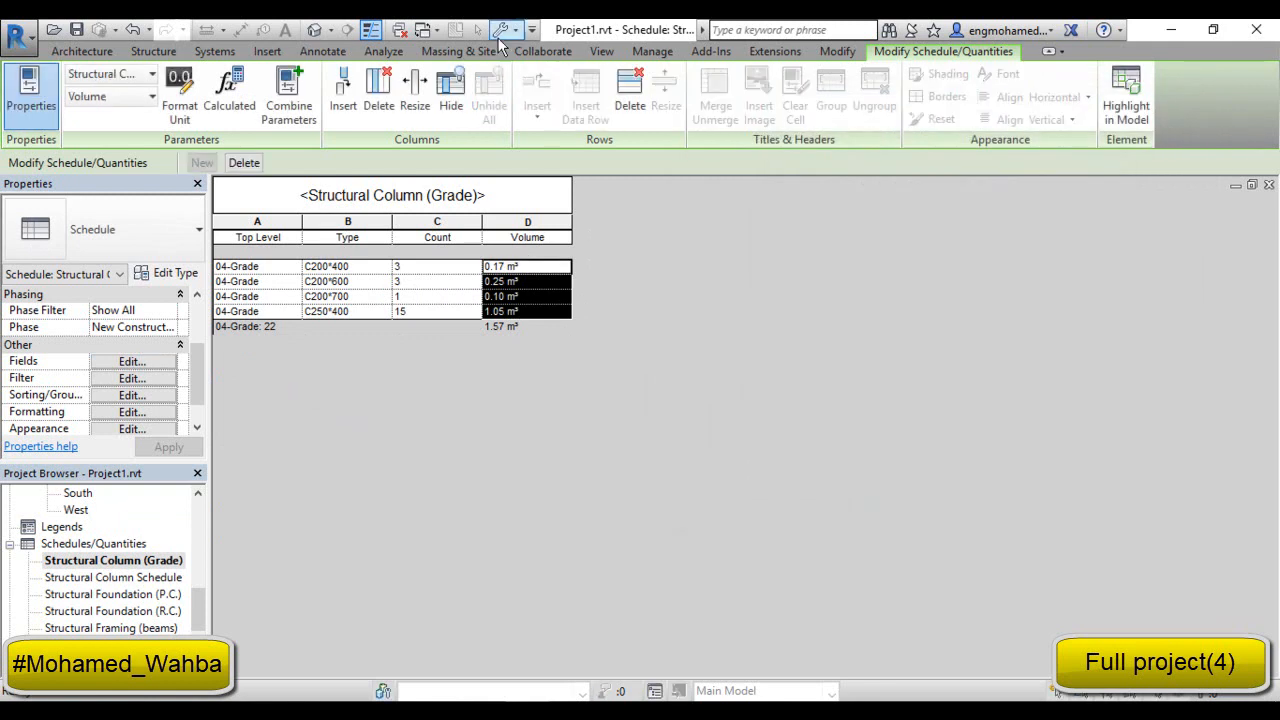
# Open the 3D view and edit the family of the C250*400 column at the building's lower-storey corner.
pyautogui.click(313, 32)
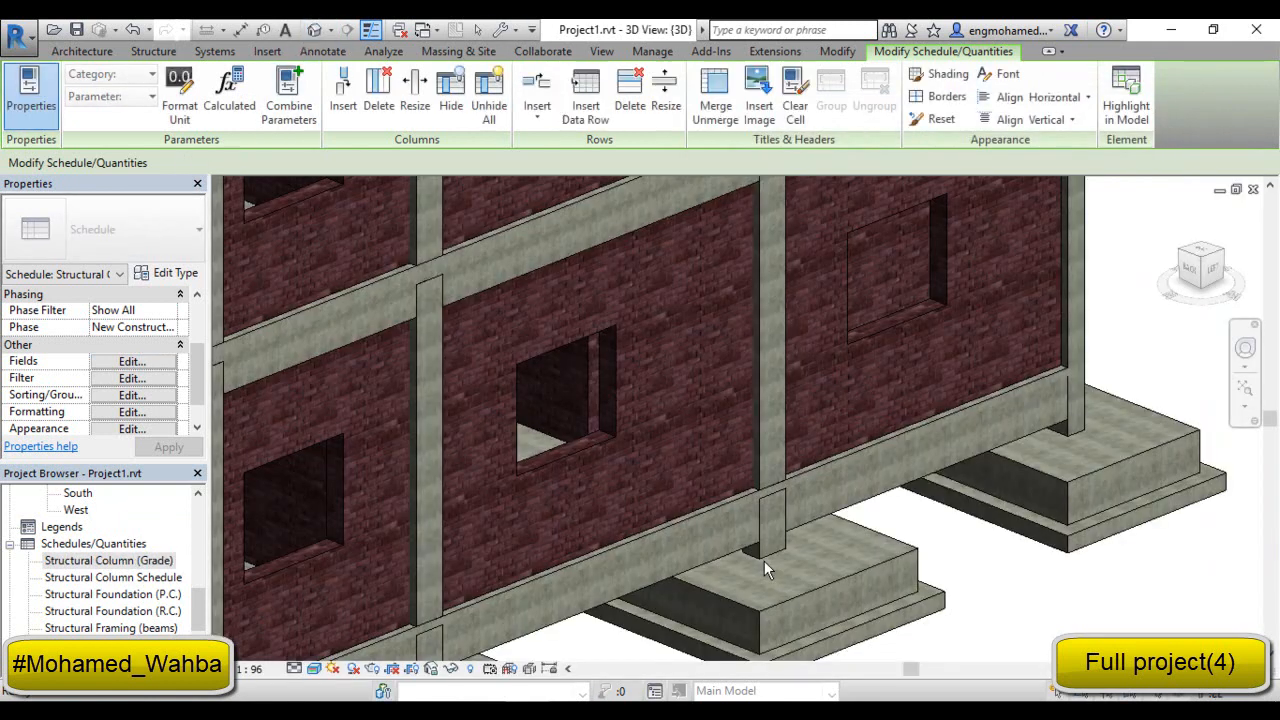
pyautogui.scroll(-3, 822, 491)
pyautogui.press('Escape')
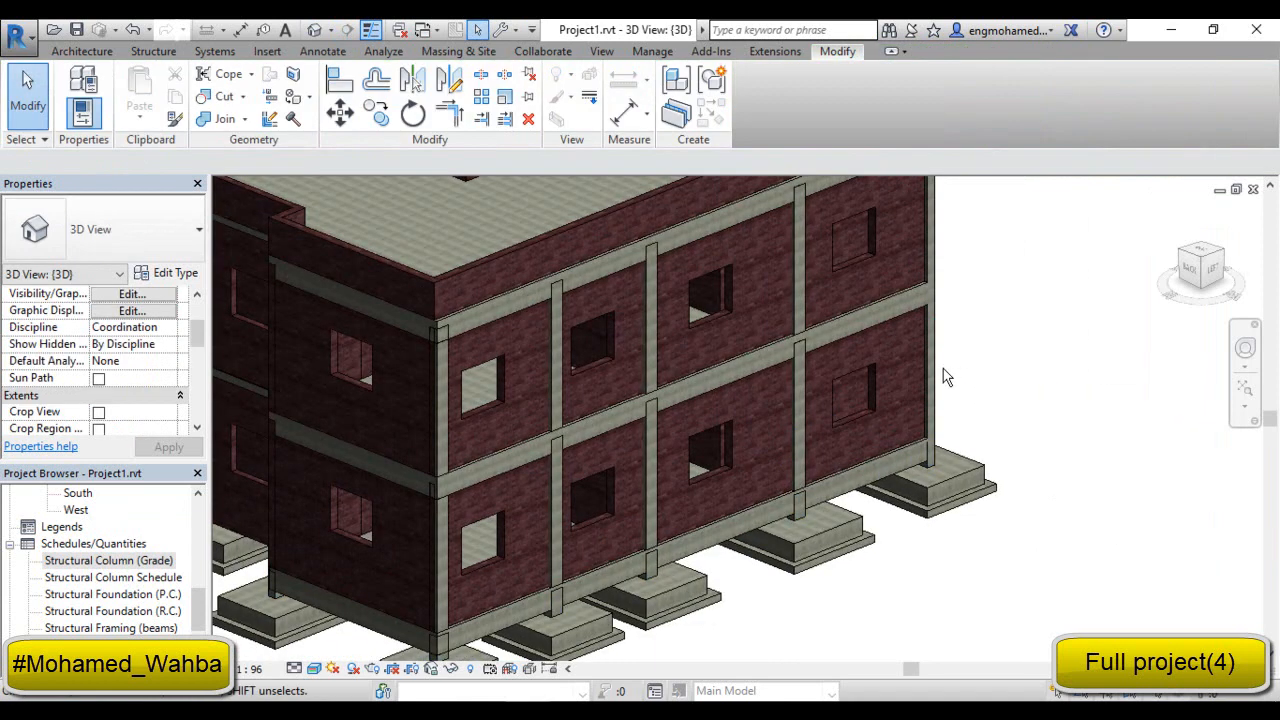
pyautogui.click(936, 368)
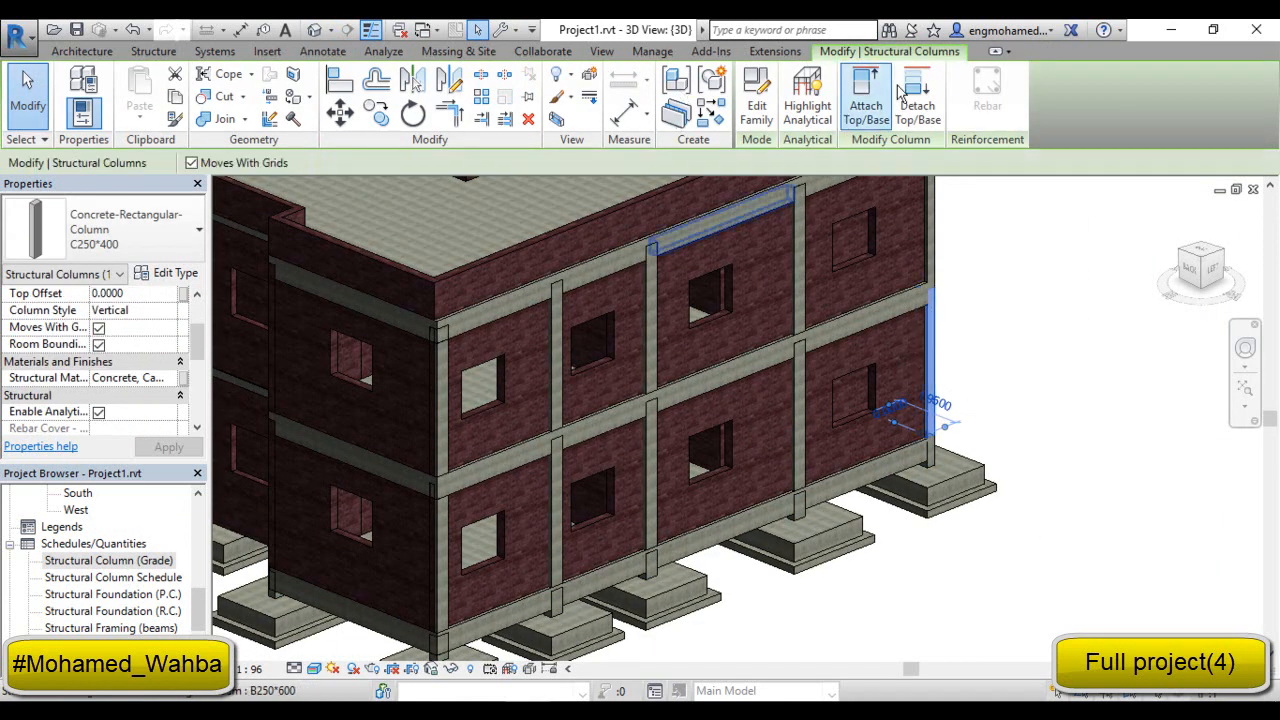
pyautogui.click(752, 112)
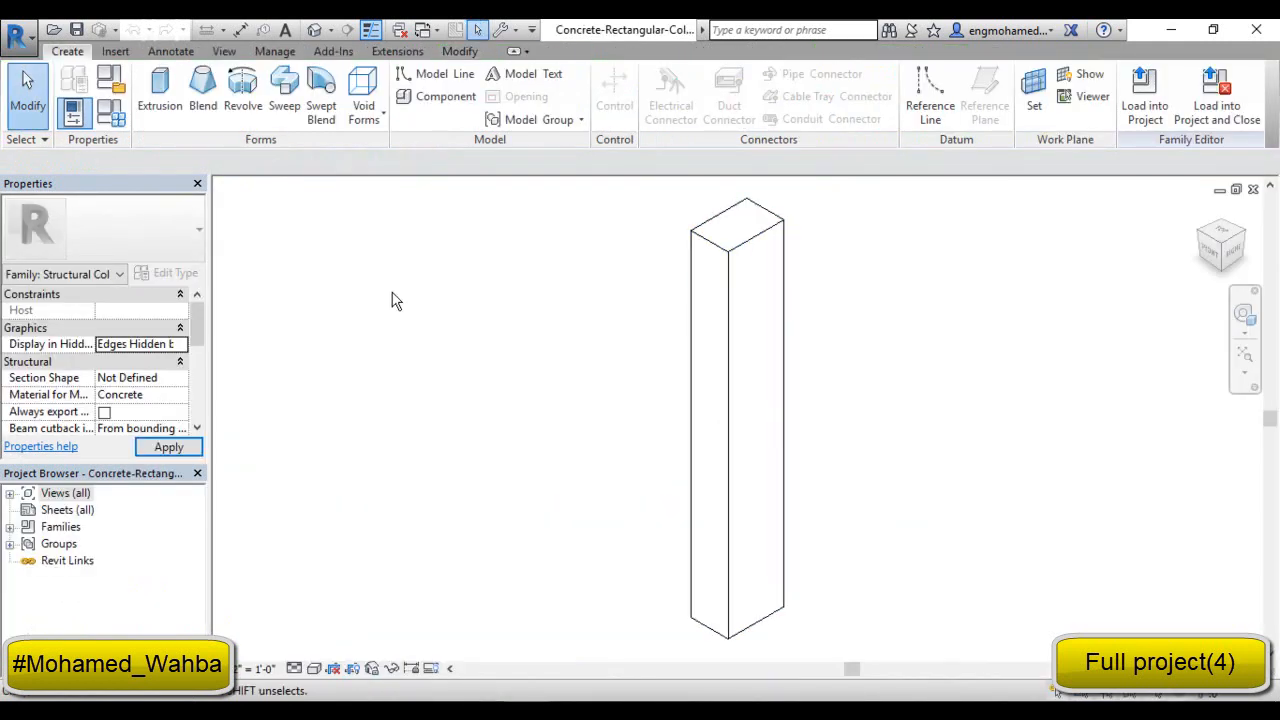
# Set the column family's length units to meters with 2 decimal places.
pyautogui.press('u')
pyautogui.press('n')
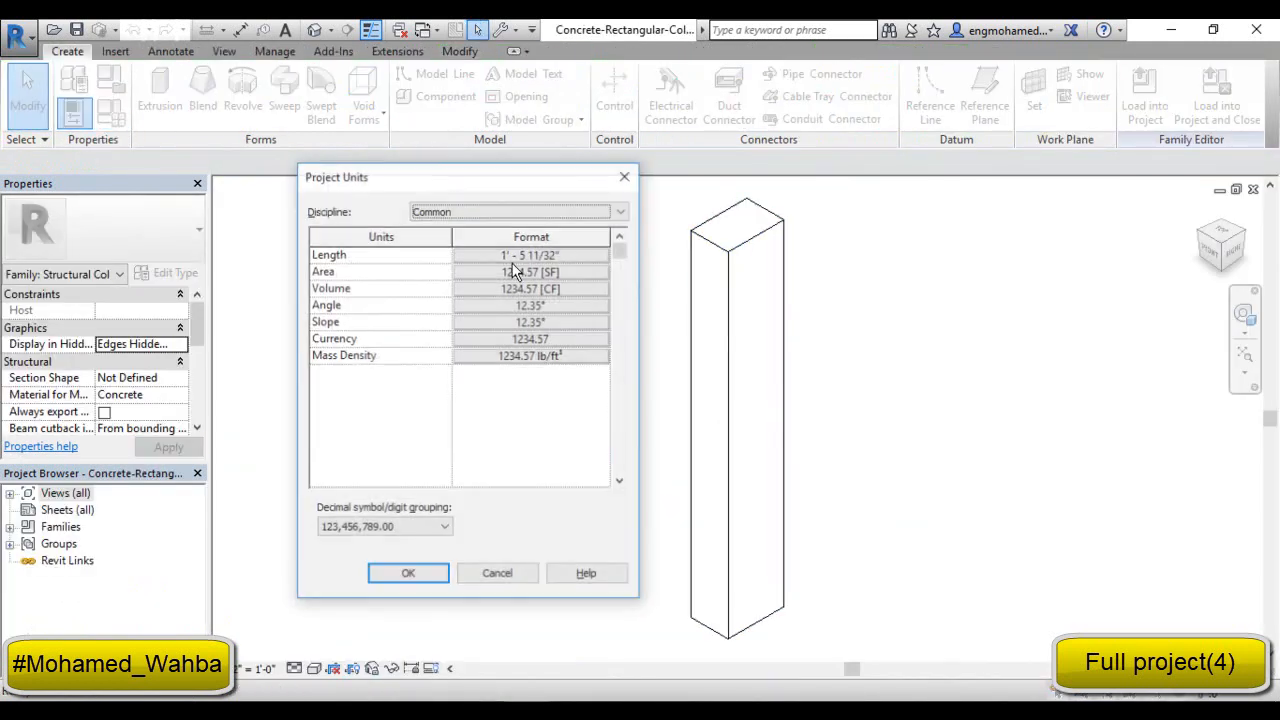
pyautogui.click(536, 268)
pyautogui.press('Escape')
pyautogui.click(531, 254)
pyautogui.click(1020, 213)
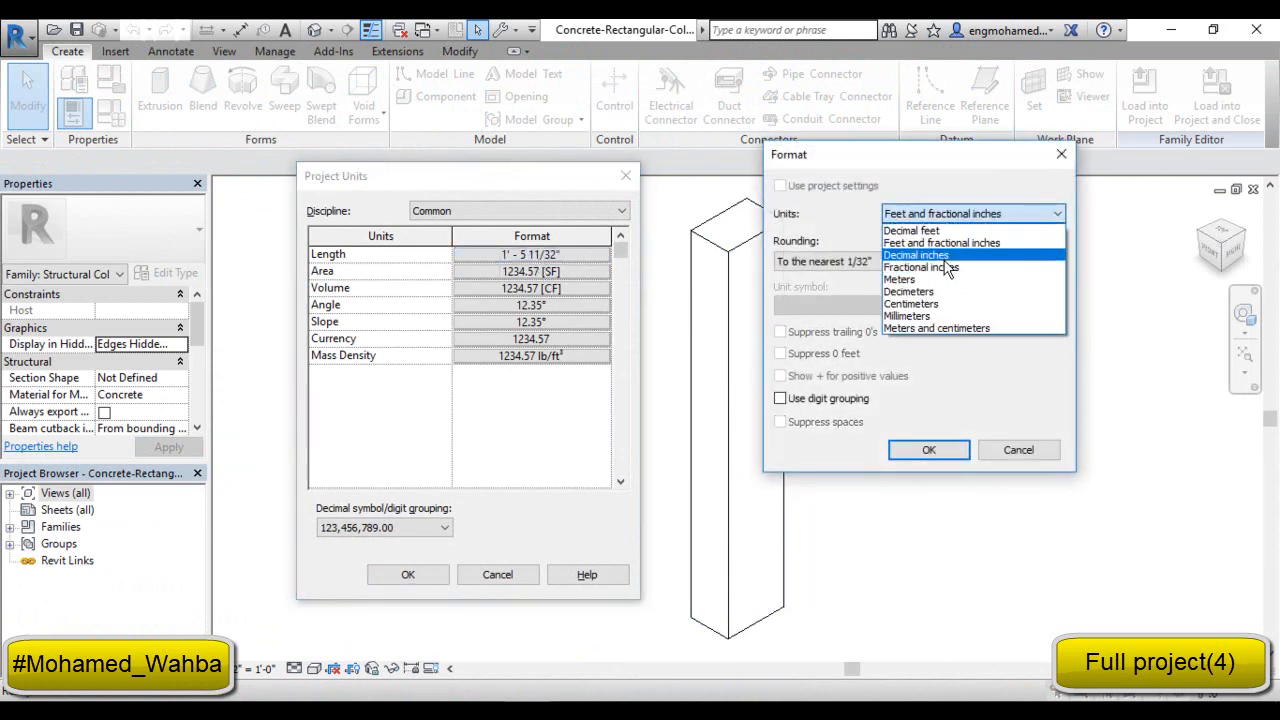
pyautogui.click(900, 279)
pyautogui.click(836, 261)
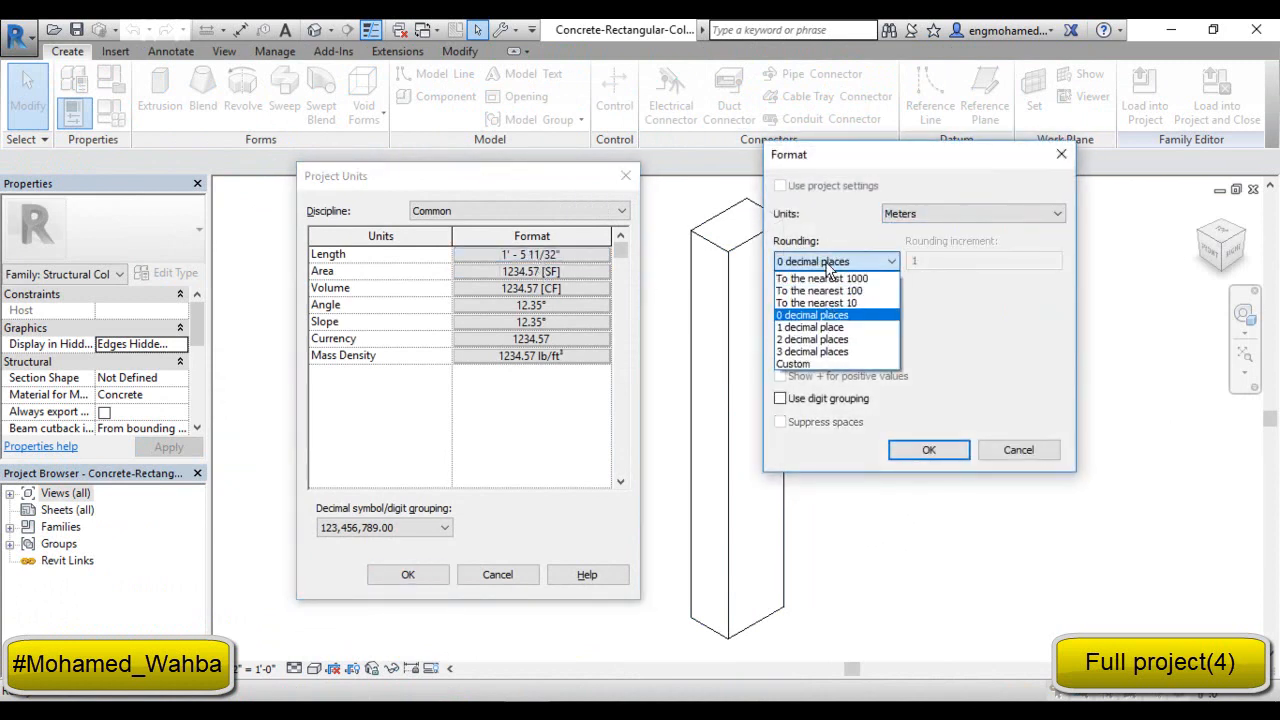
pyautogui.click(813, 339)
pyautogui.click(927, 449)
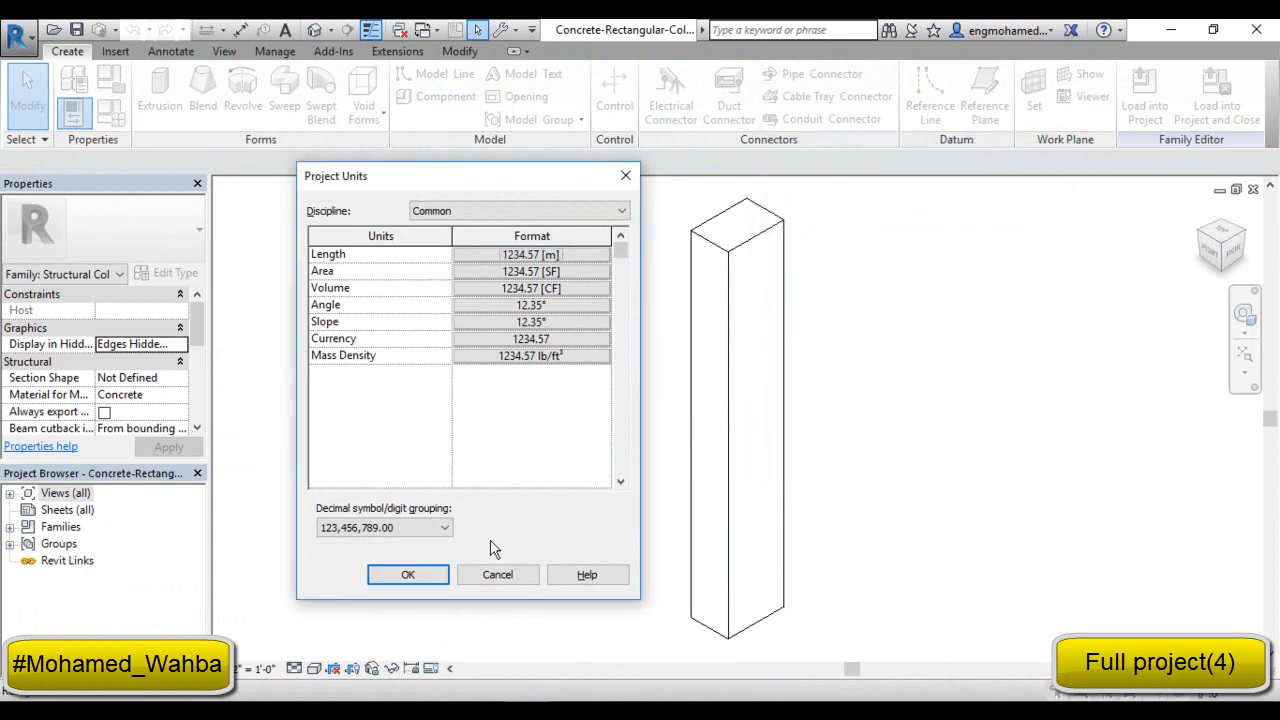
pyautogui.click(414, 580)
# Change the column family's b dimension parameter to a shared parameter and open the shared parameter selection.
pyautogui.click(74, 112)
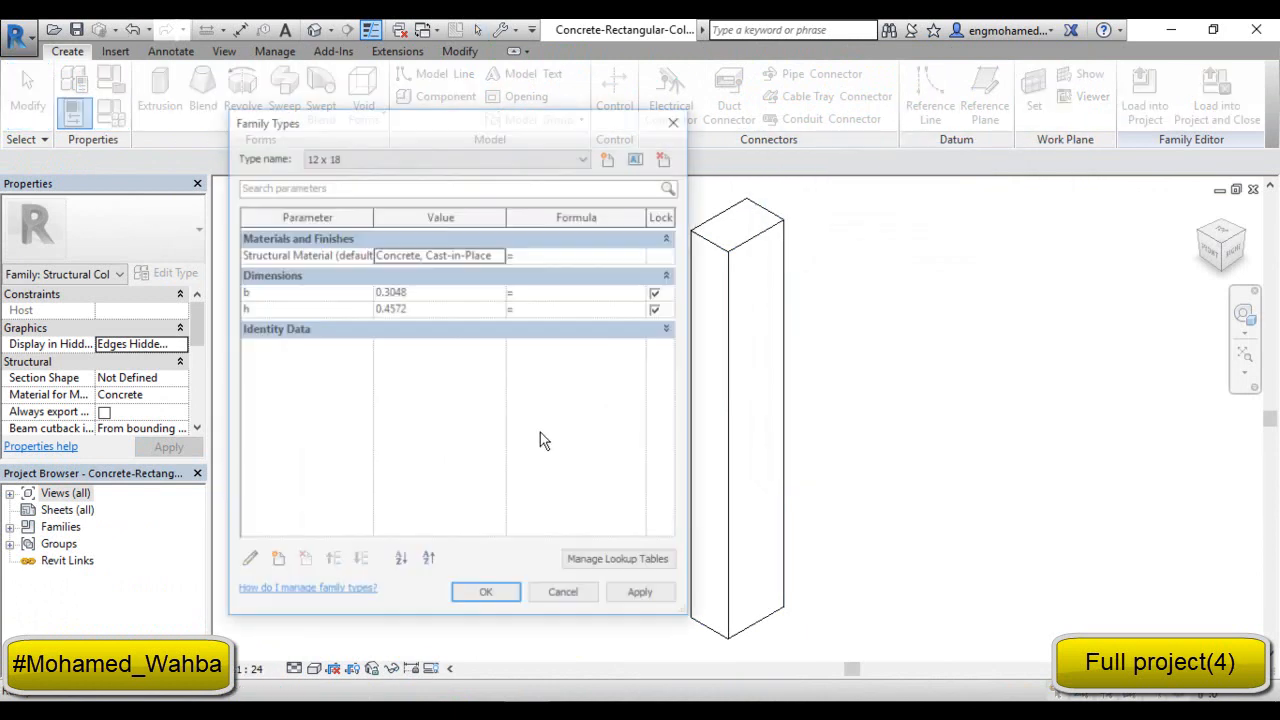
pyautogui.click(266, 291)
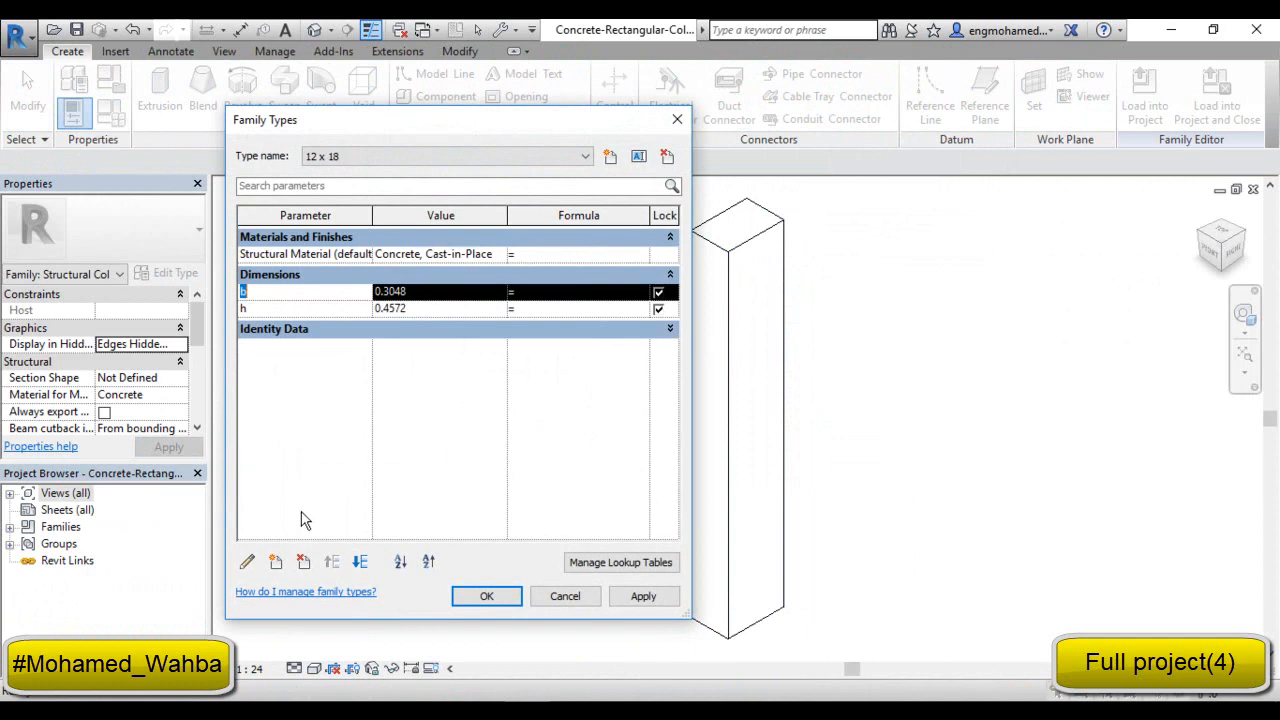
pyautogui.click(247, 562)
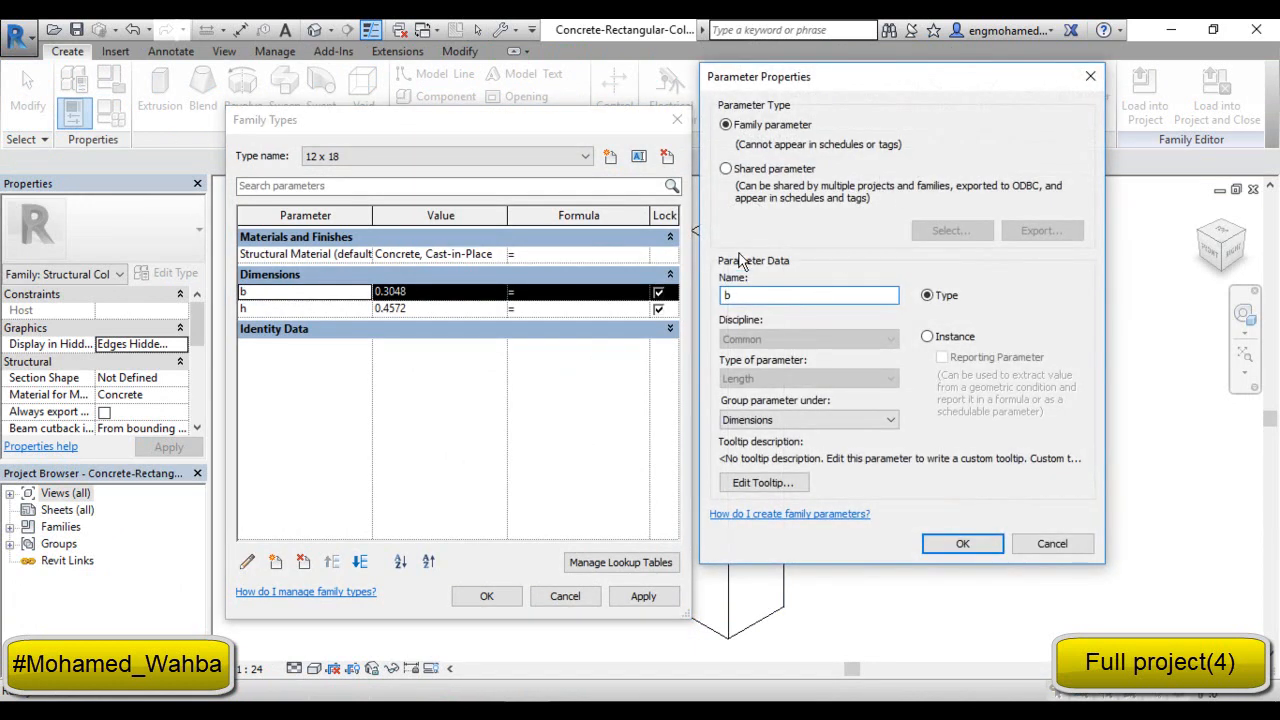
pyautogui.click(726, 168)
pyautogui.click(950, 230)
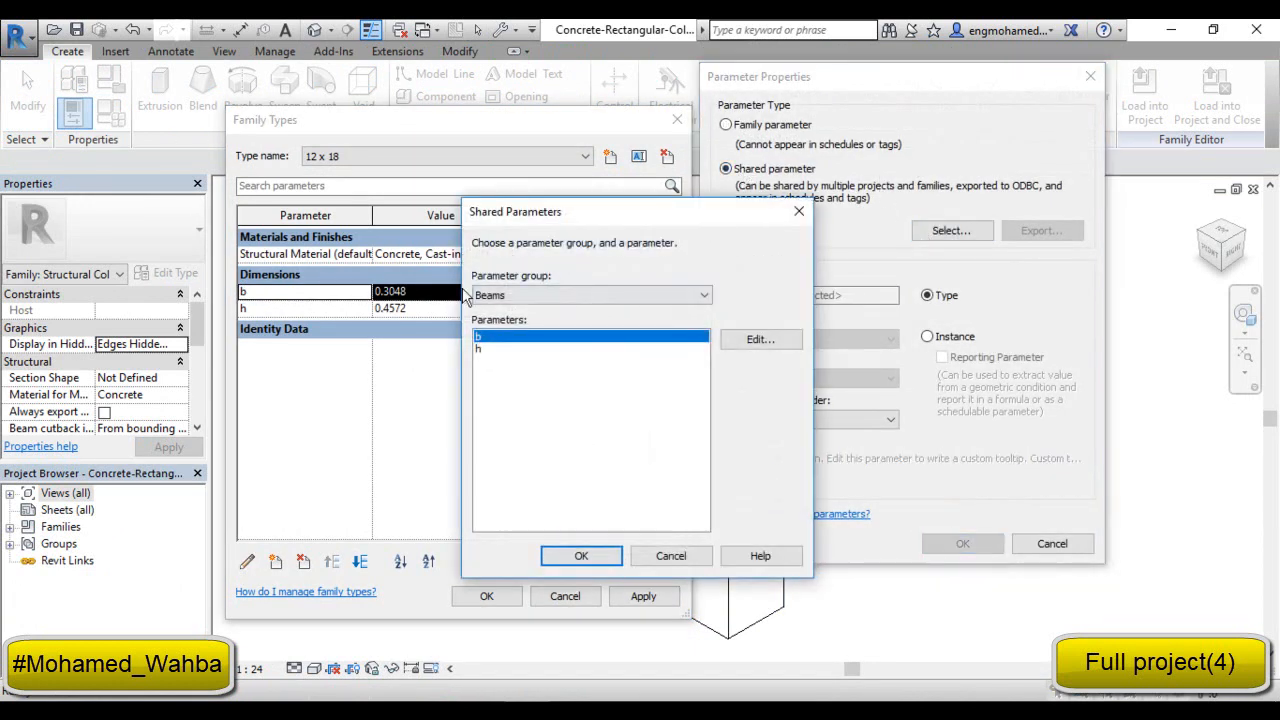
# Create a new shared parameter file named "columnw parameter" in the REVIT PROJECT folder.
pyautogui.click(760, 339)
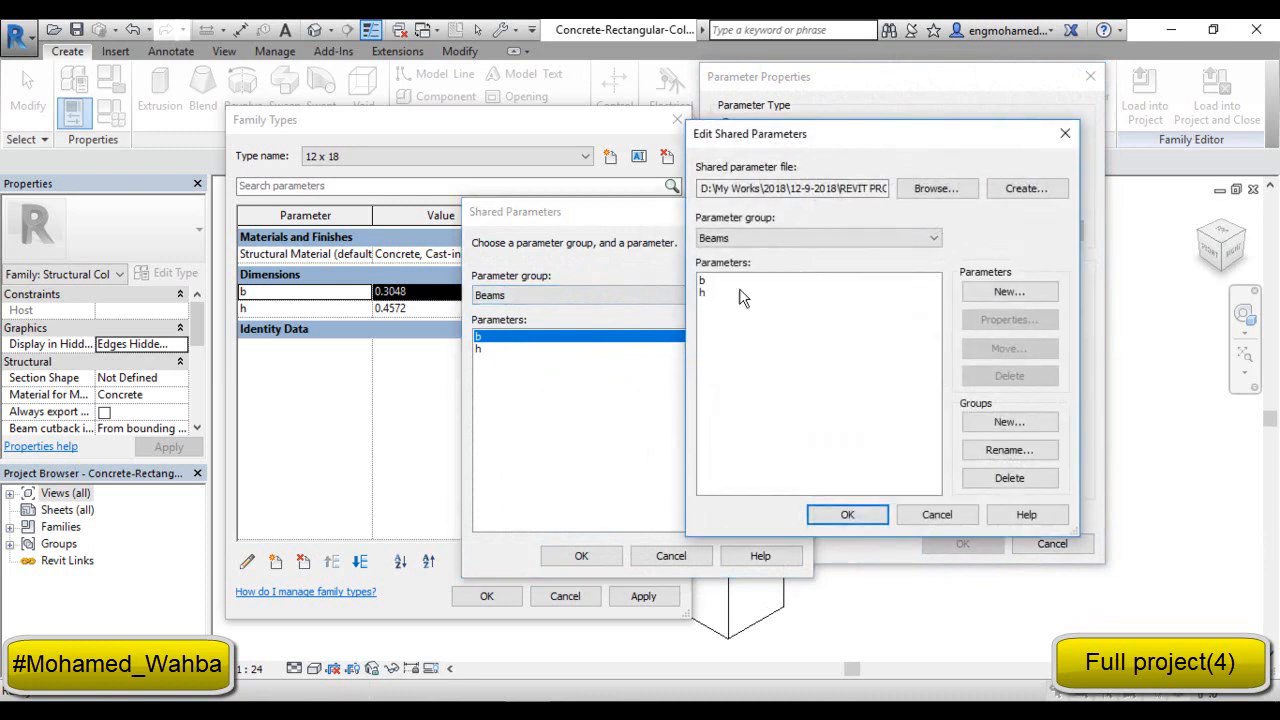
pyautogui.click(1026, 188)
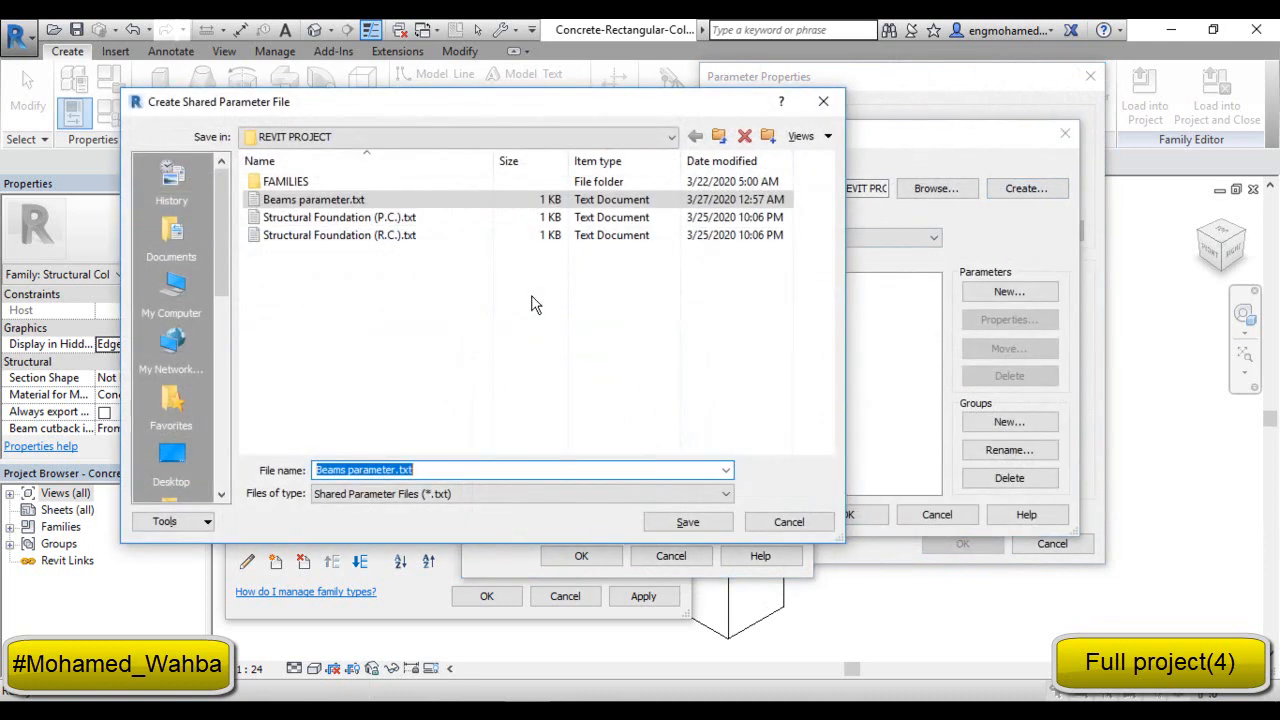
pyautogui.write('columnw')
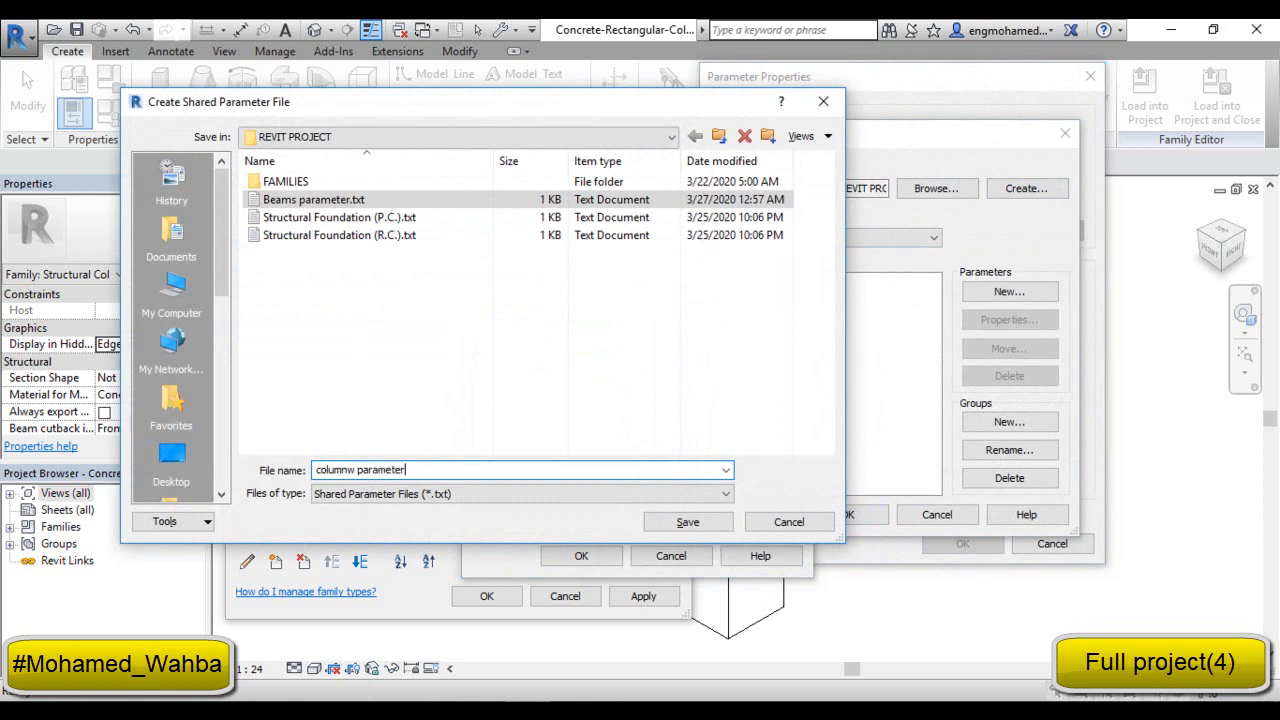
pyautogui.click(687, 521)
# Create a parameter group named "columns" in the new shared parameter file.
pyautogui.click(1009, 421)
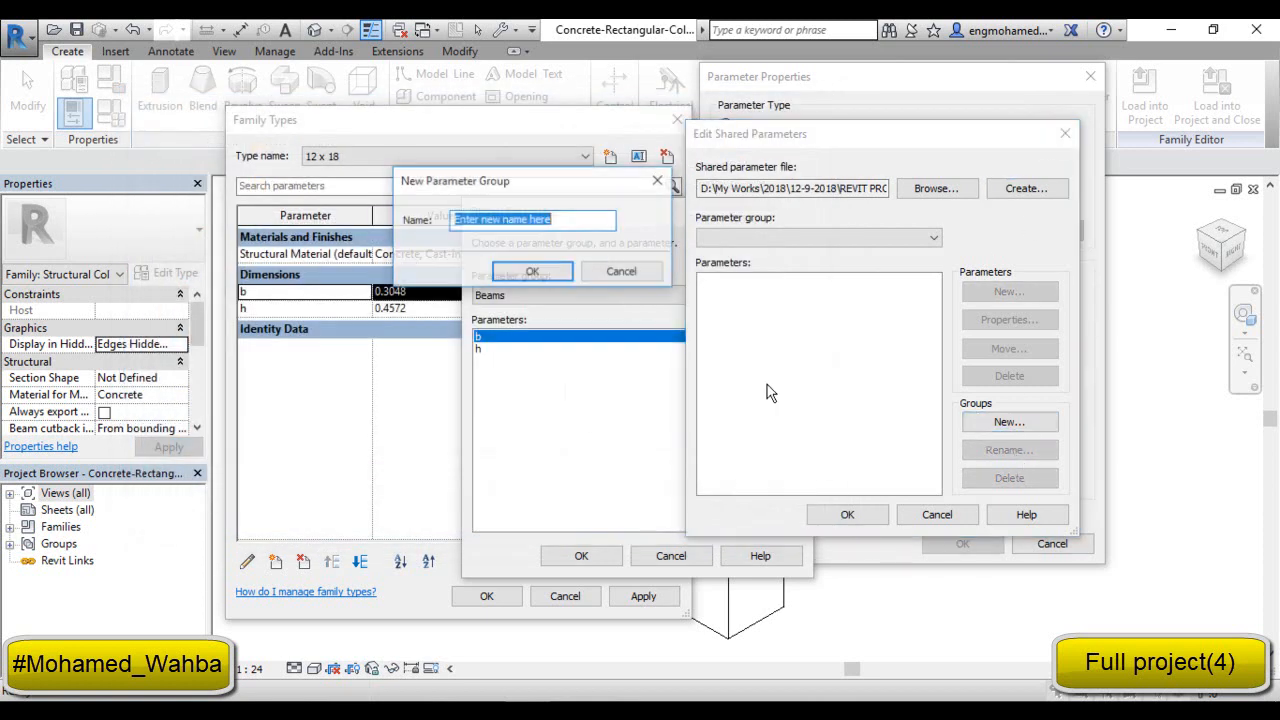
pyautogui.write('columns')
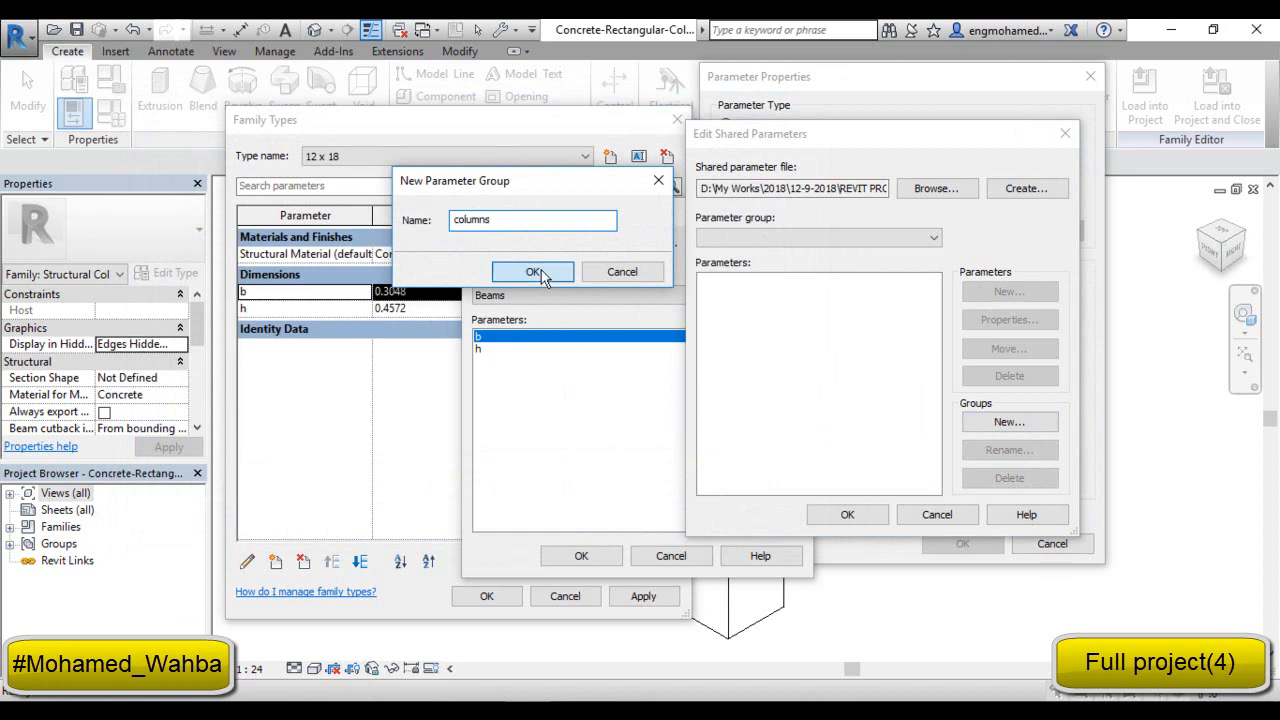
pyautogui.click(532, 271)
# Add two Length parameters named b and h to the columns group and accept the shared parameter edits.
pyautogui.click(1009, 291)
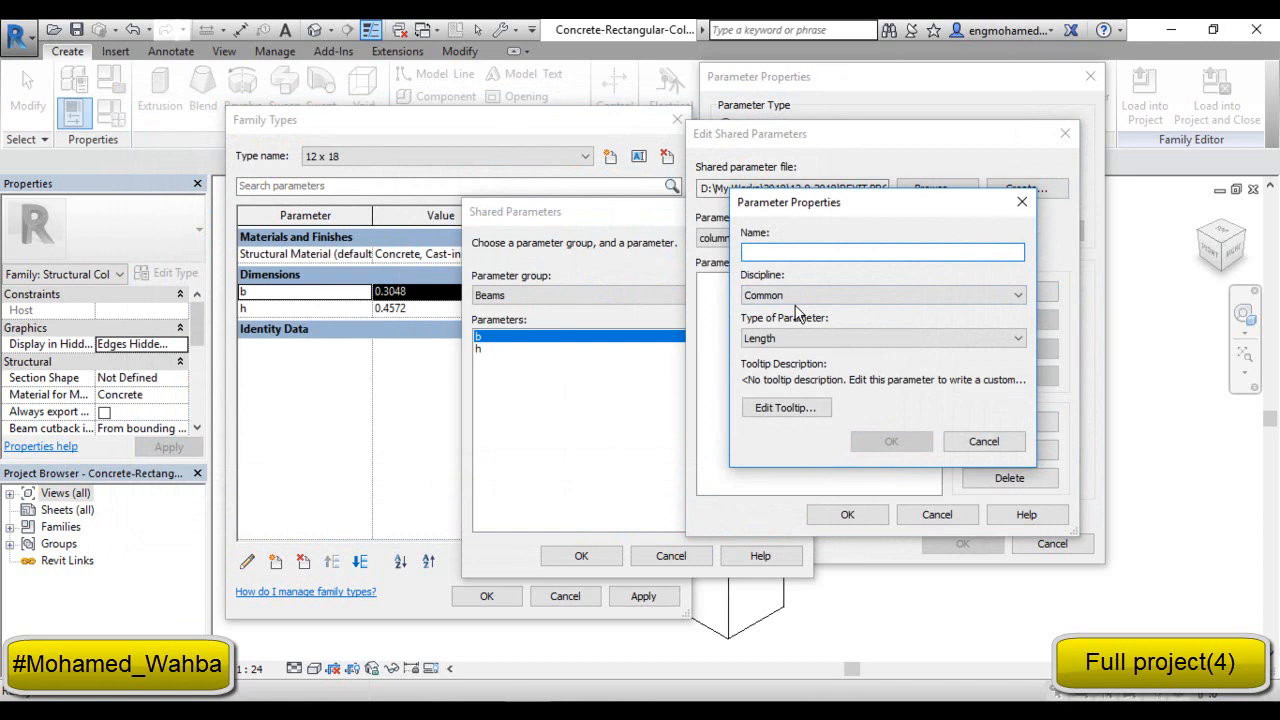
pyautogui.write('b')
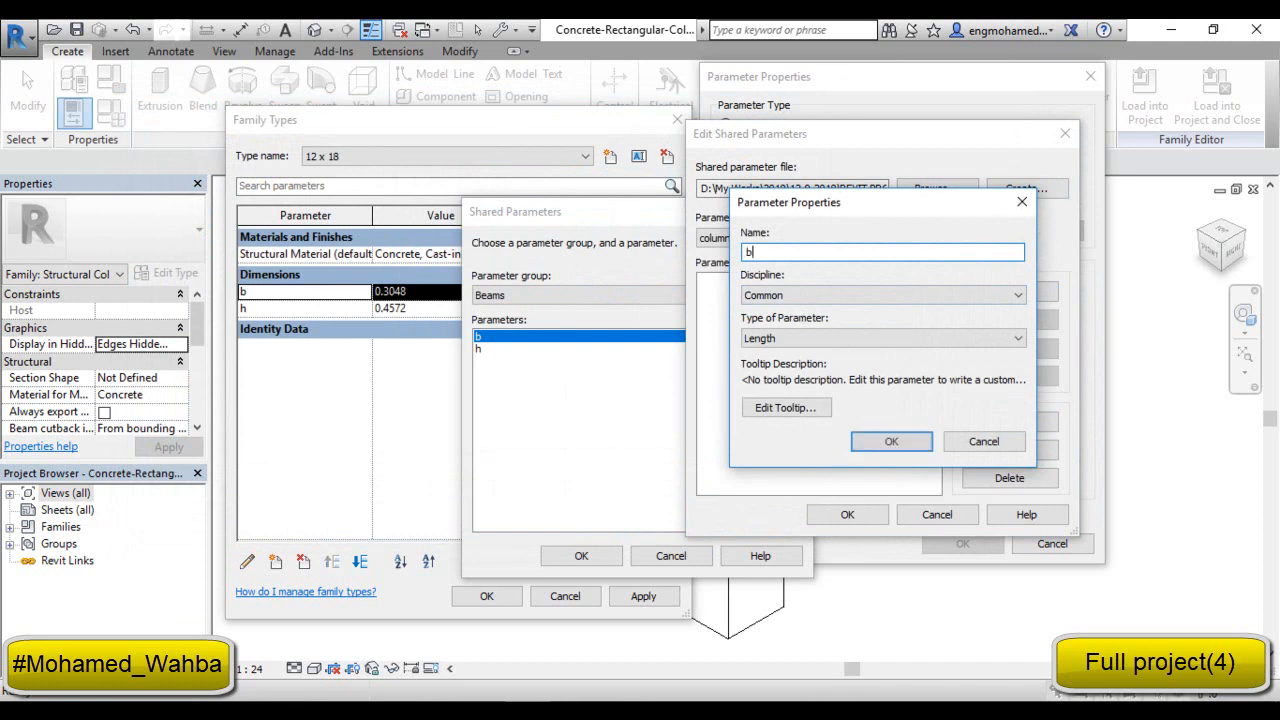
pyautogui.click(891, 443)
pyautogui.click(1012, 292)
pyautogui.write('h')
pyautogui.click(891, 441)
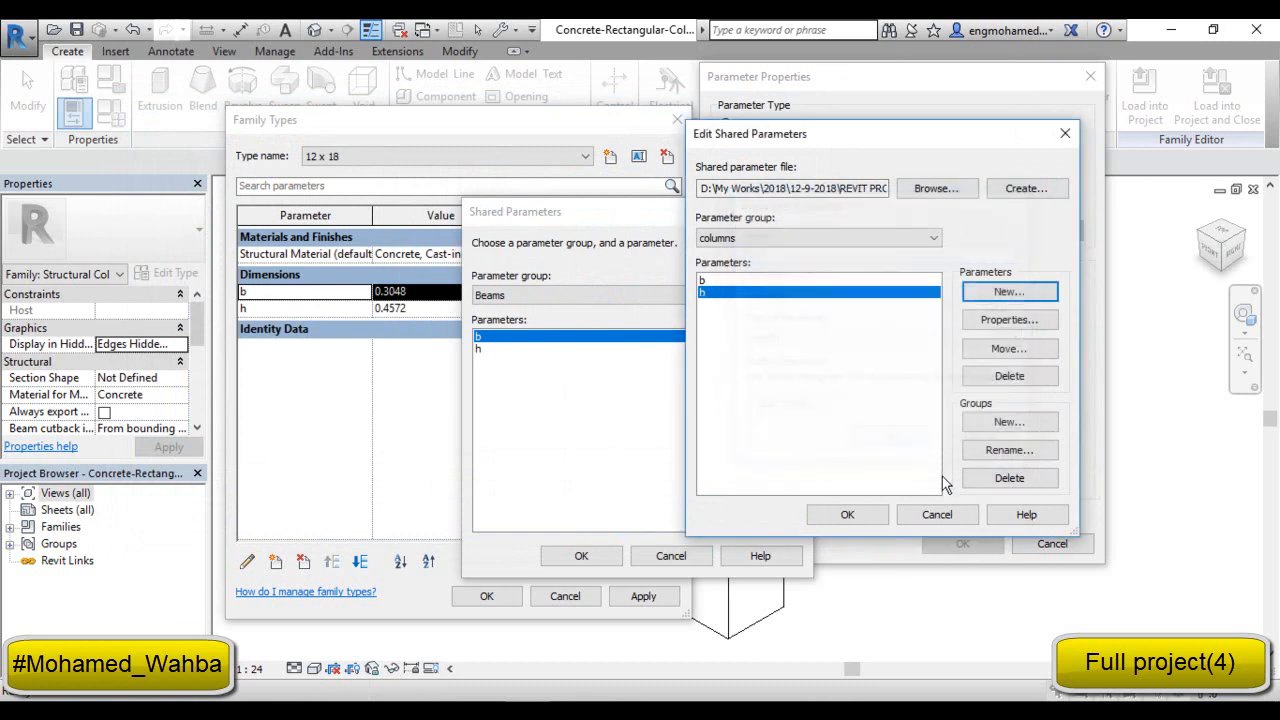
pyautogui.click(845, 515)
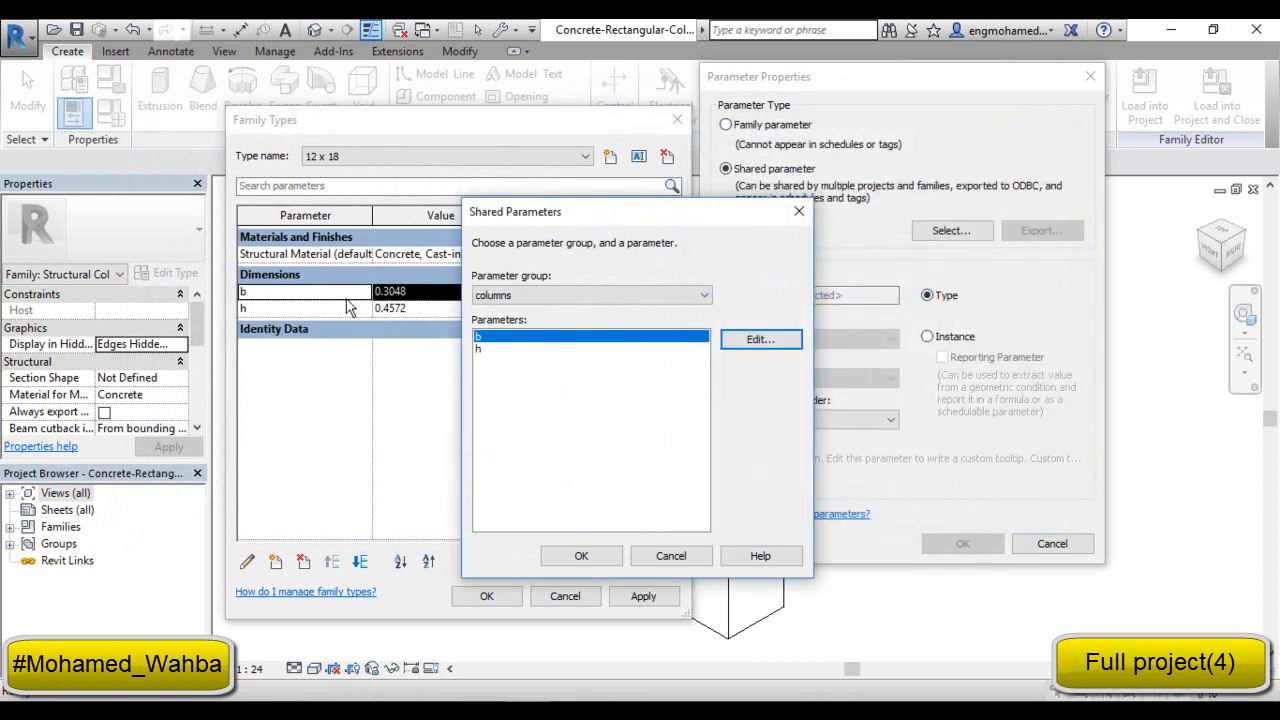
# Assign the shared parameter b from the columns group to the column family's b dimension.
pyautogui.moveTo(703, 212); pyautogui.dragTo(644, 128)
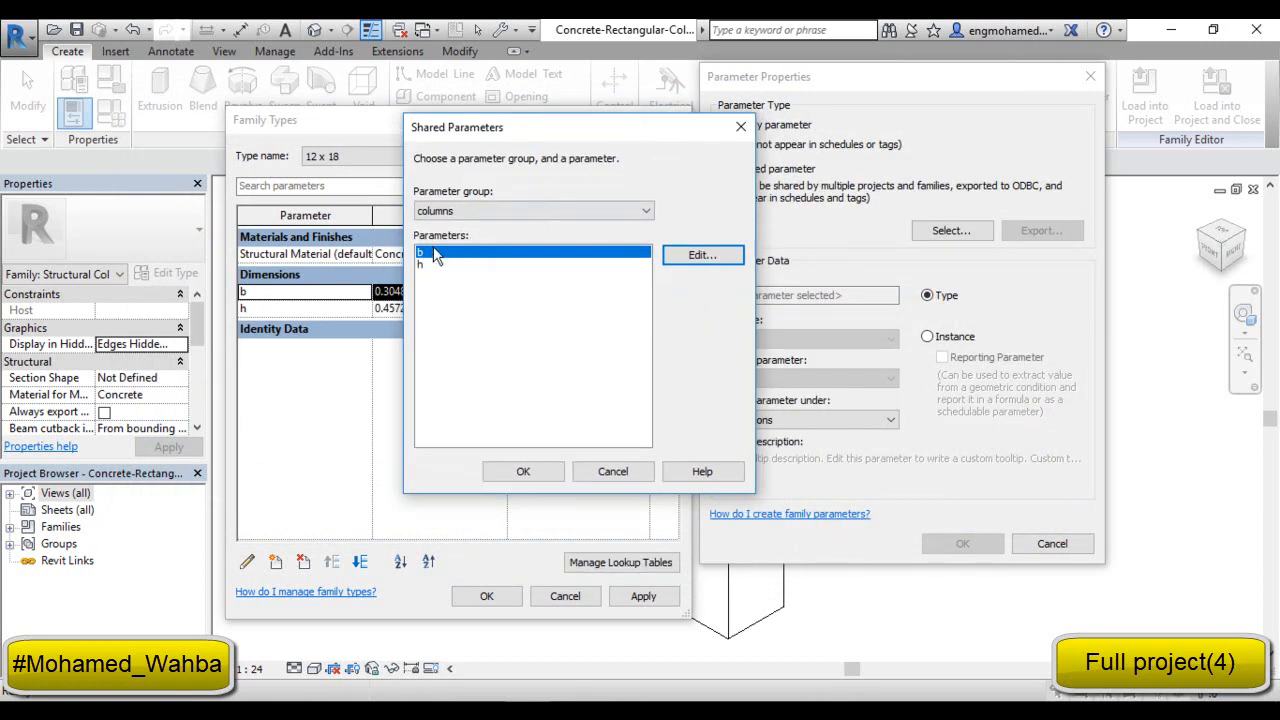
pyautogui.click(525, 472)
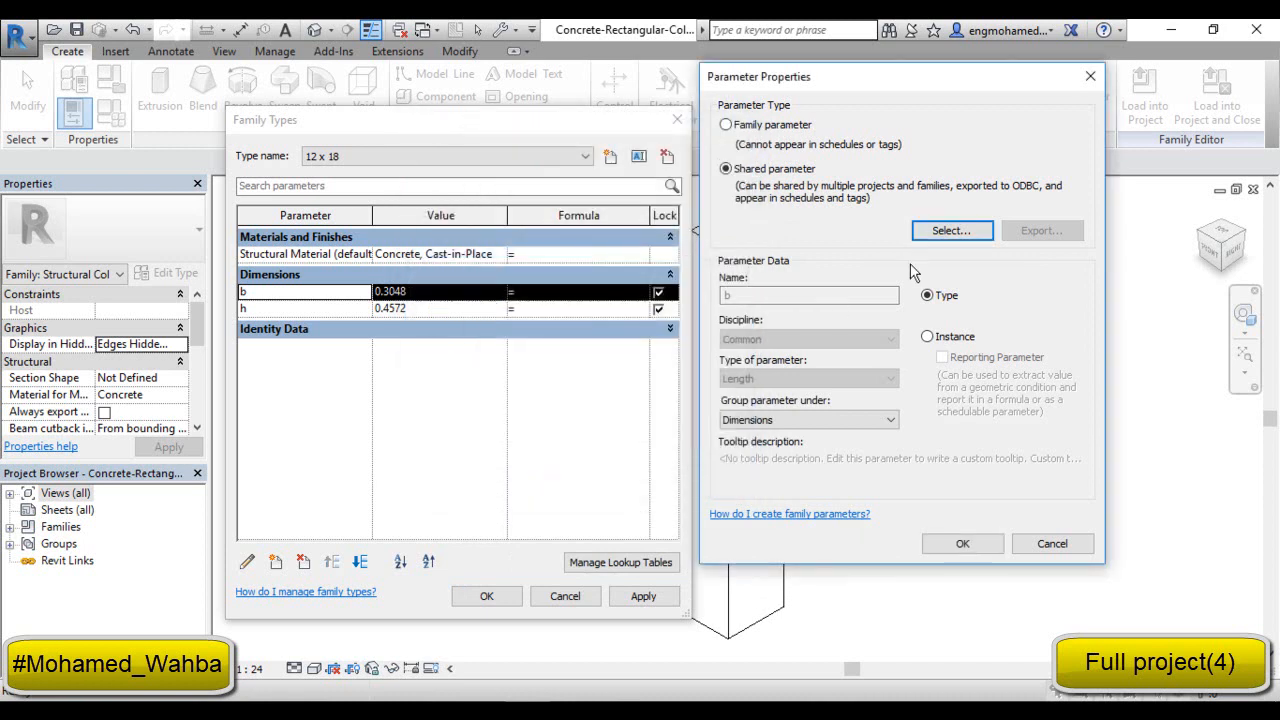
pyautogui.click(962, 543)
# Convert the column family's h dimension to the shared parameter h from the columns group and accept the family types.
pyautogui.click(245, 308)
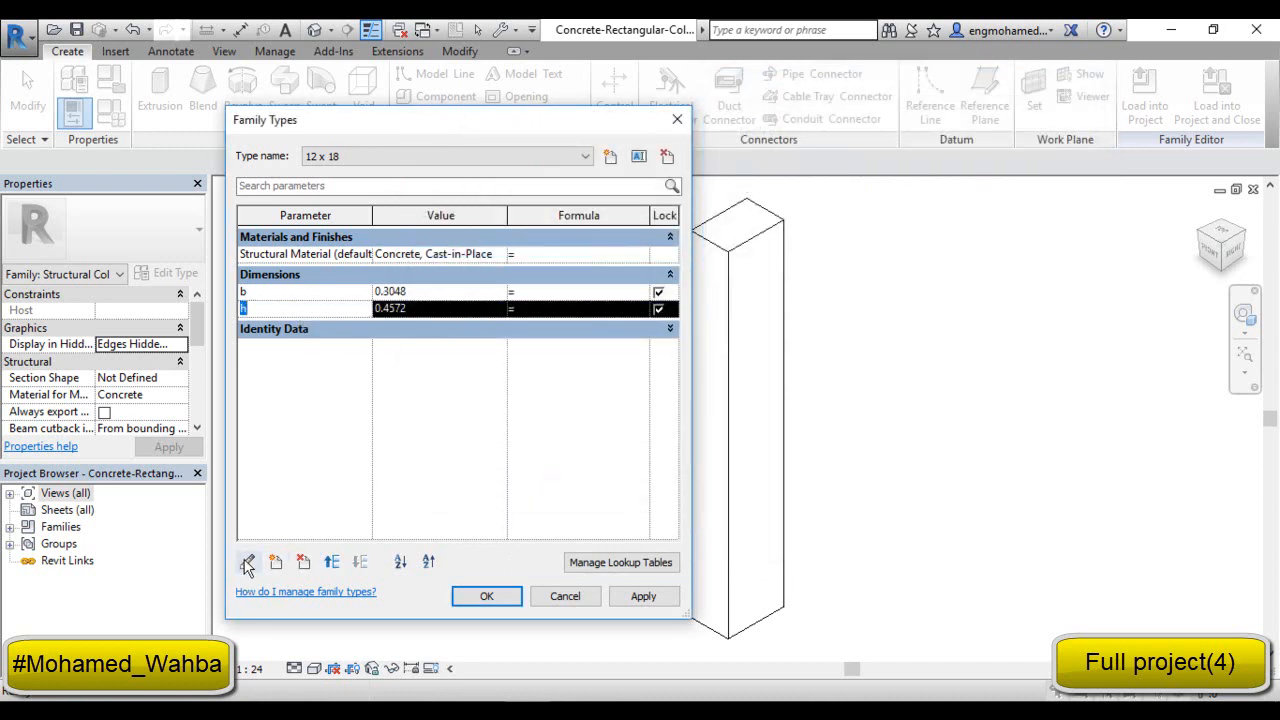
pyautogui.click(247, 562)
pyautogui.click(778, 170)
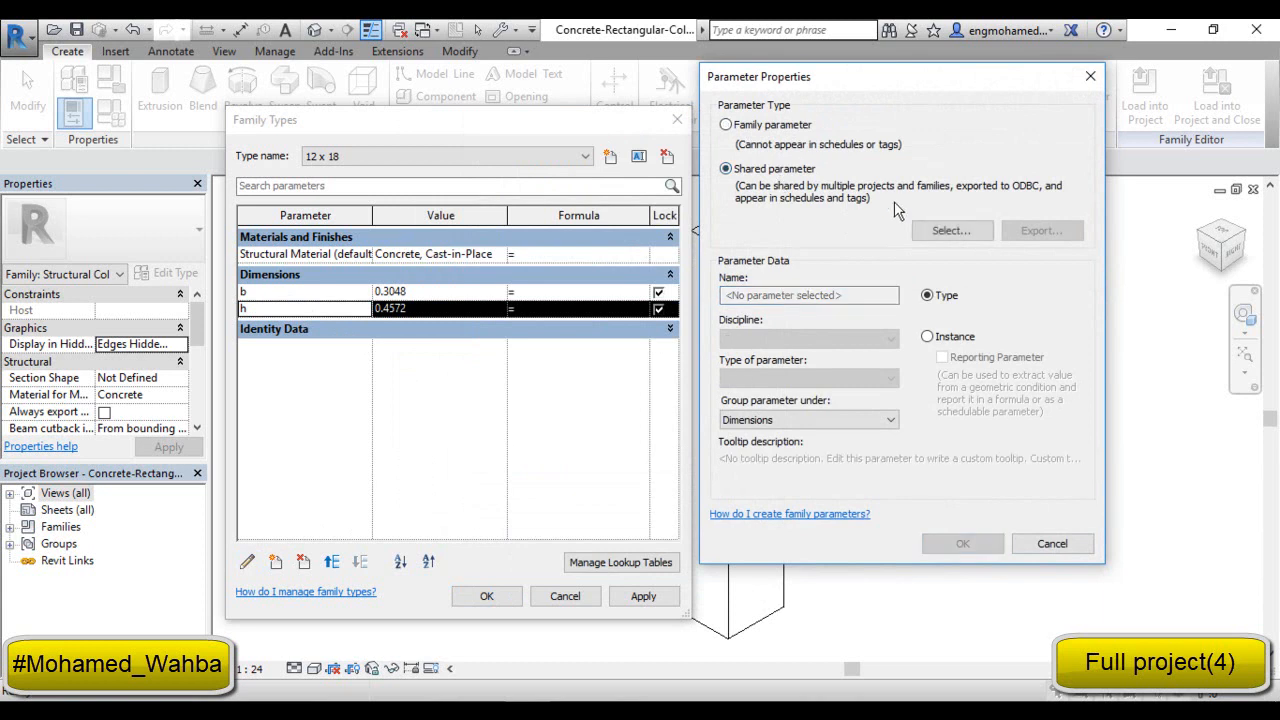
pyautogui.click(946, 233)
pyautogui.click(434, 265)
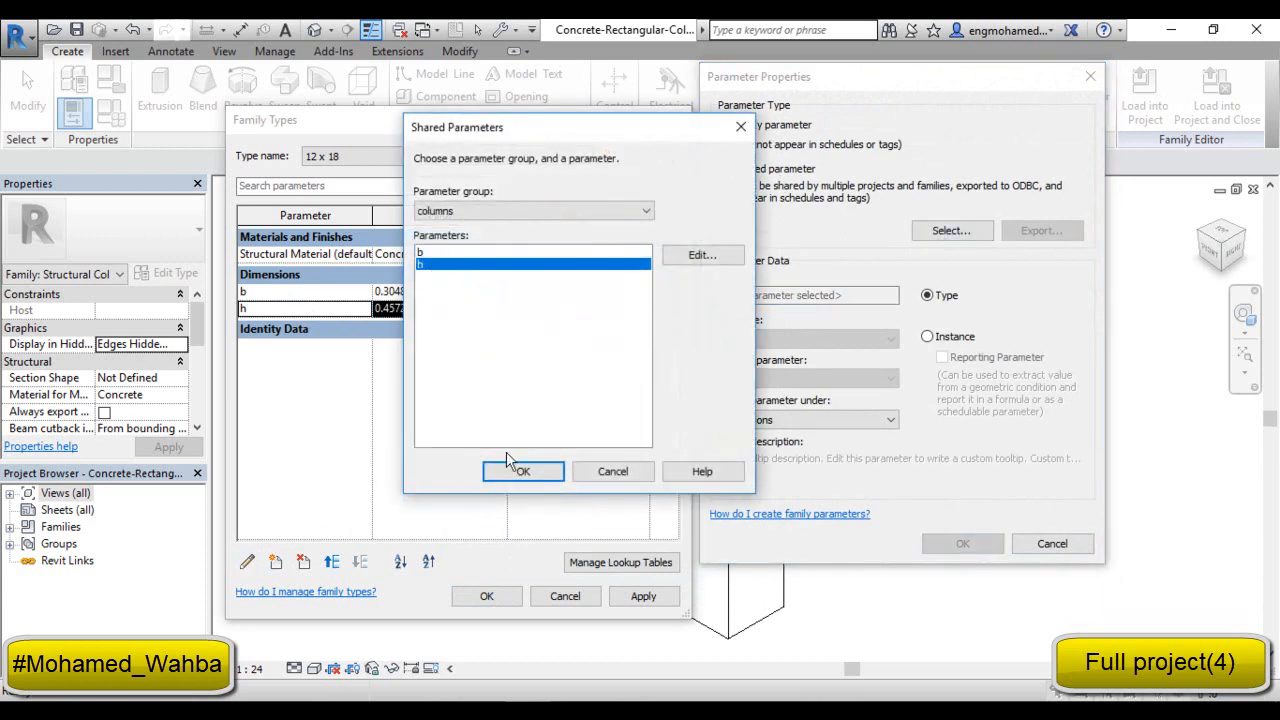
pyautogui.click(523, 471)
pyautogui.click(960, 543)
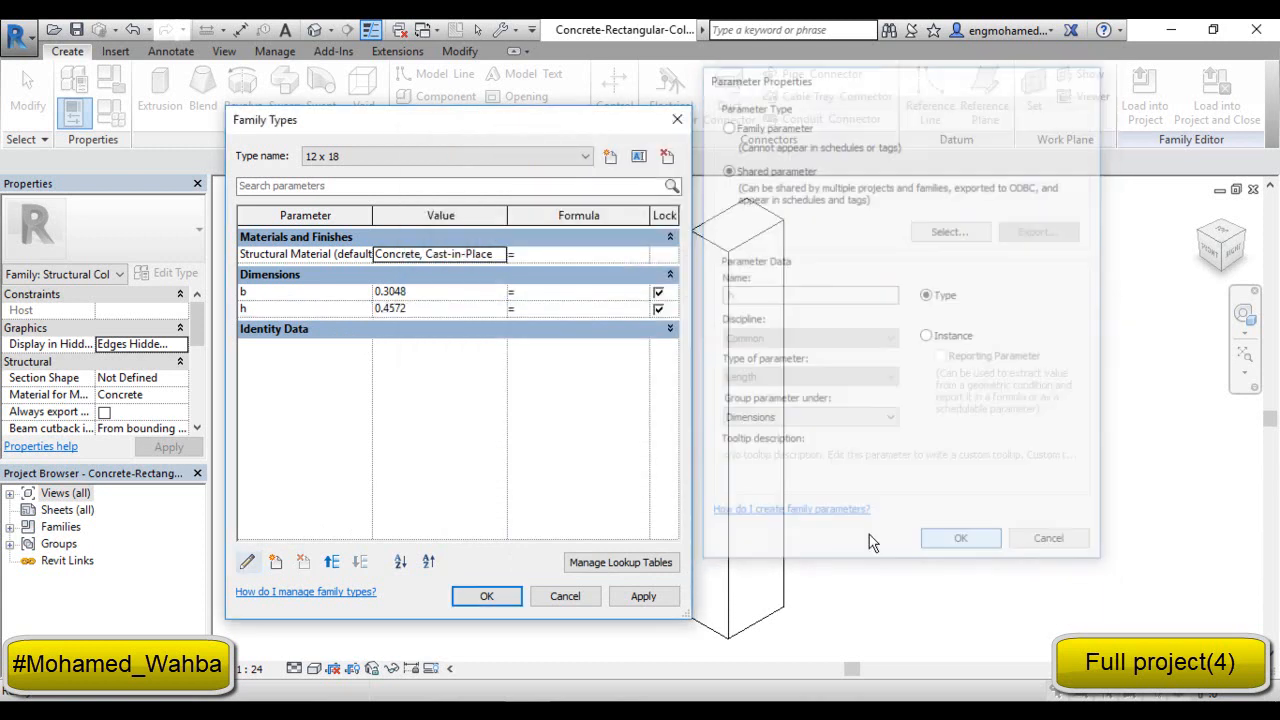
pyautogui.click(486, 596)
# Load the column family into Project1.rvt, overwriting the existing version and its parameter values.
pyautogui.click(1150, 100)
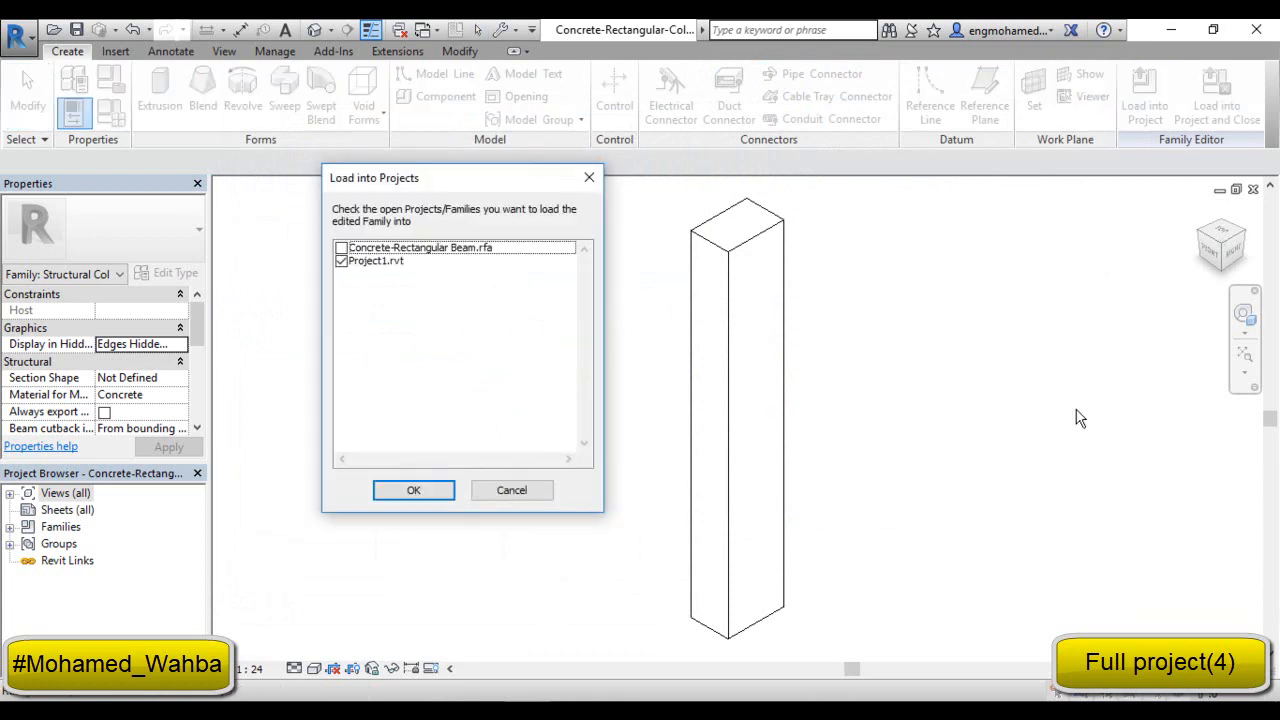
pyautogui.click(411, 490)
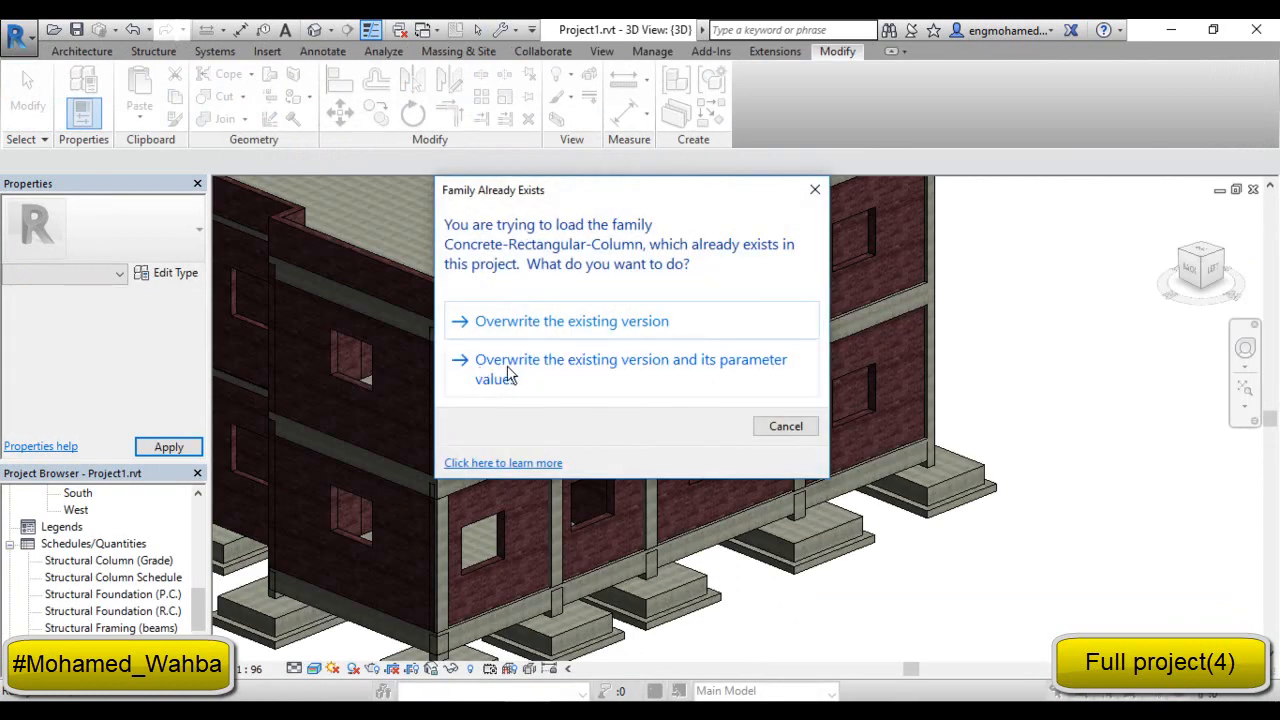
pyautogui.click(740, 373)
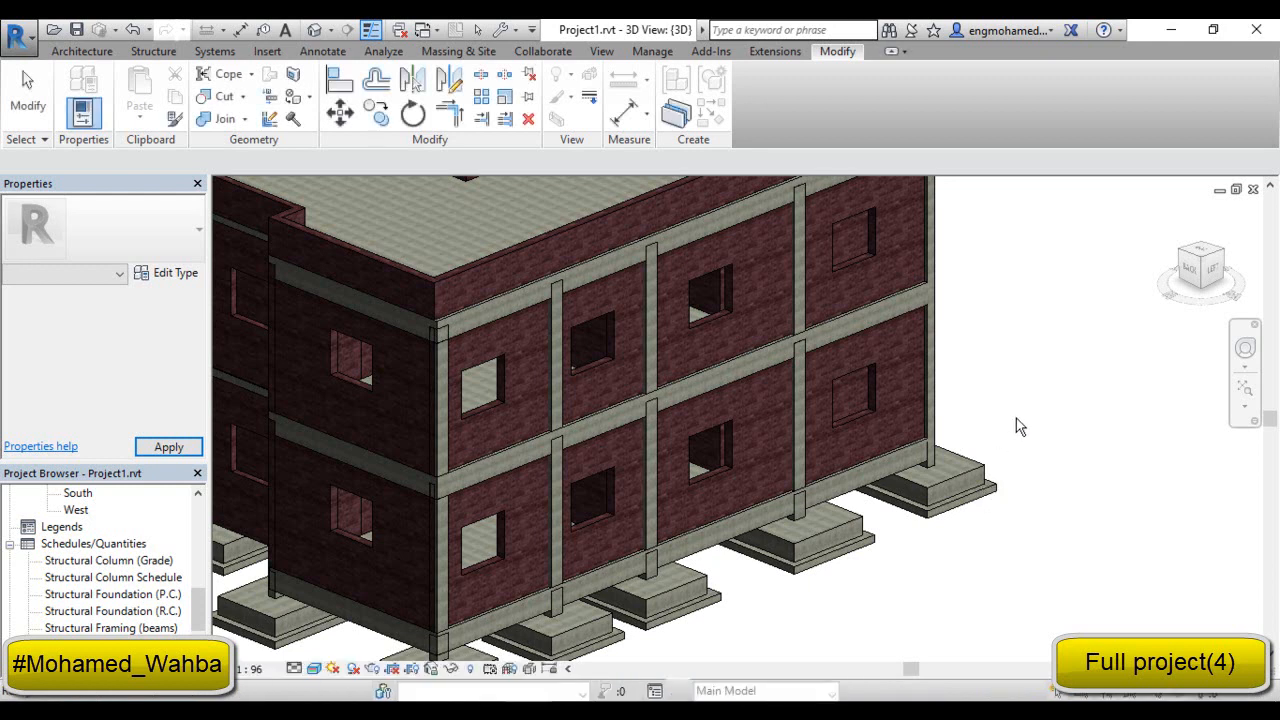
# Open the Structural Column (Grade) schedule and add the b, h and Length fields to its scheduled fields.
pyautogui.scroll(-3, 1016, 420)
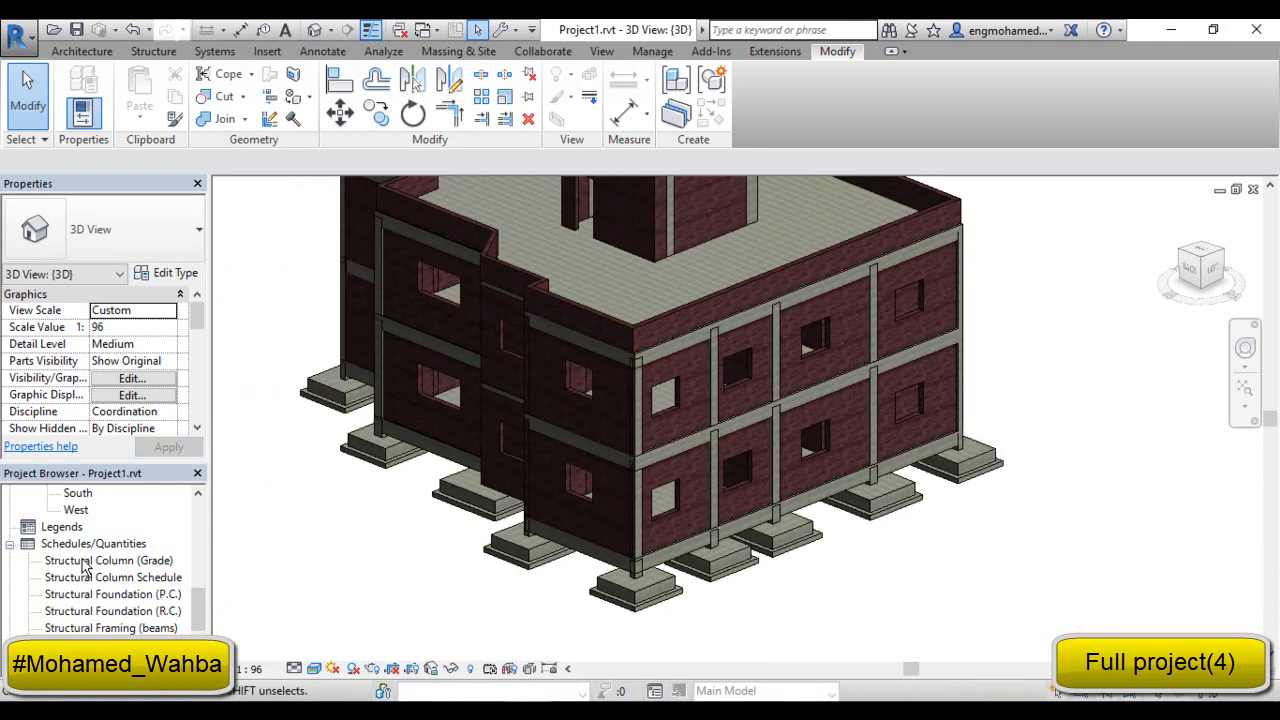
pyautogui.scroll(-1, 85, 567)
pyautogui.scroll(1, 113, 577)
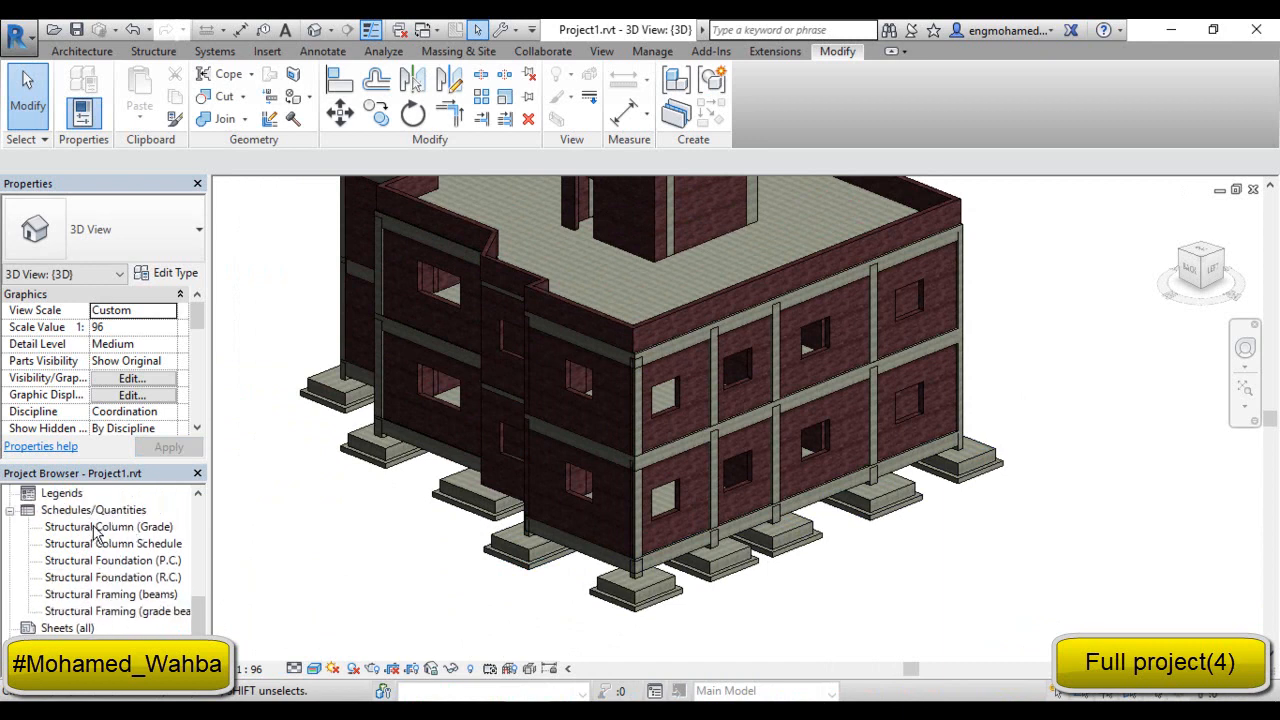
pyautogui.doubleClick(110, 527)
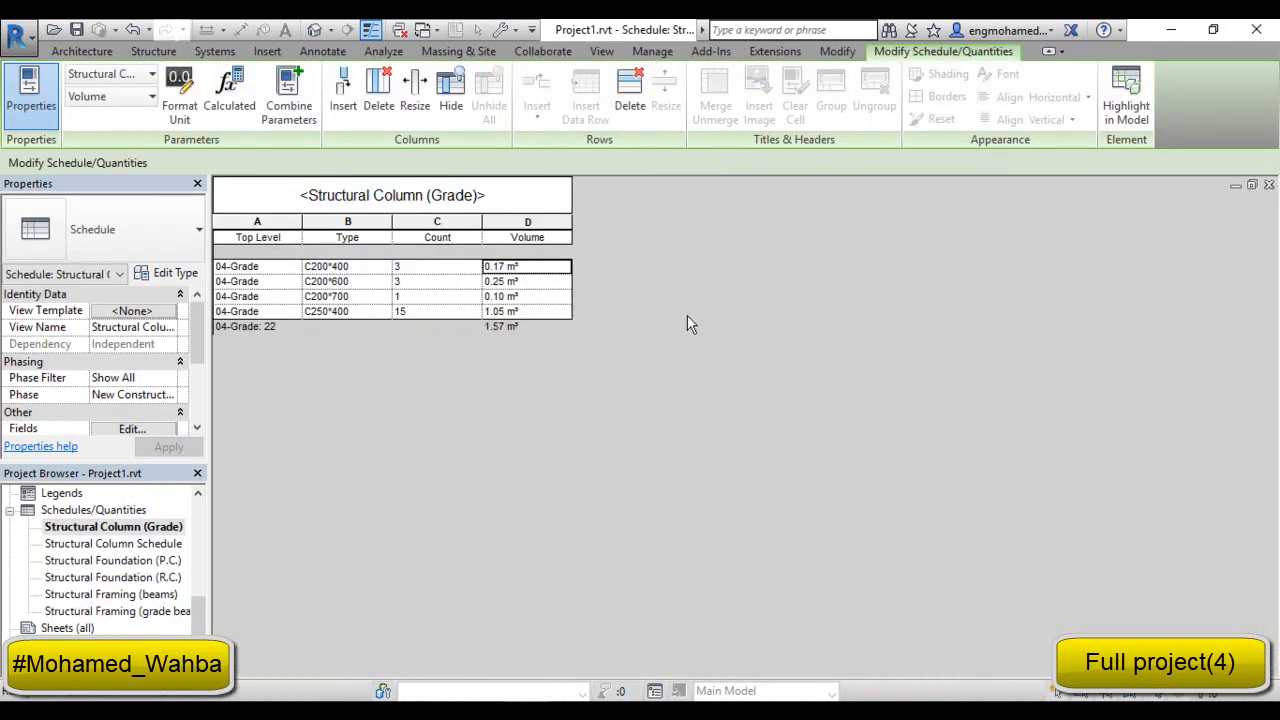
pyautogui.click(125, 428)
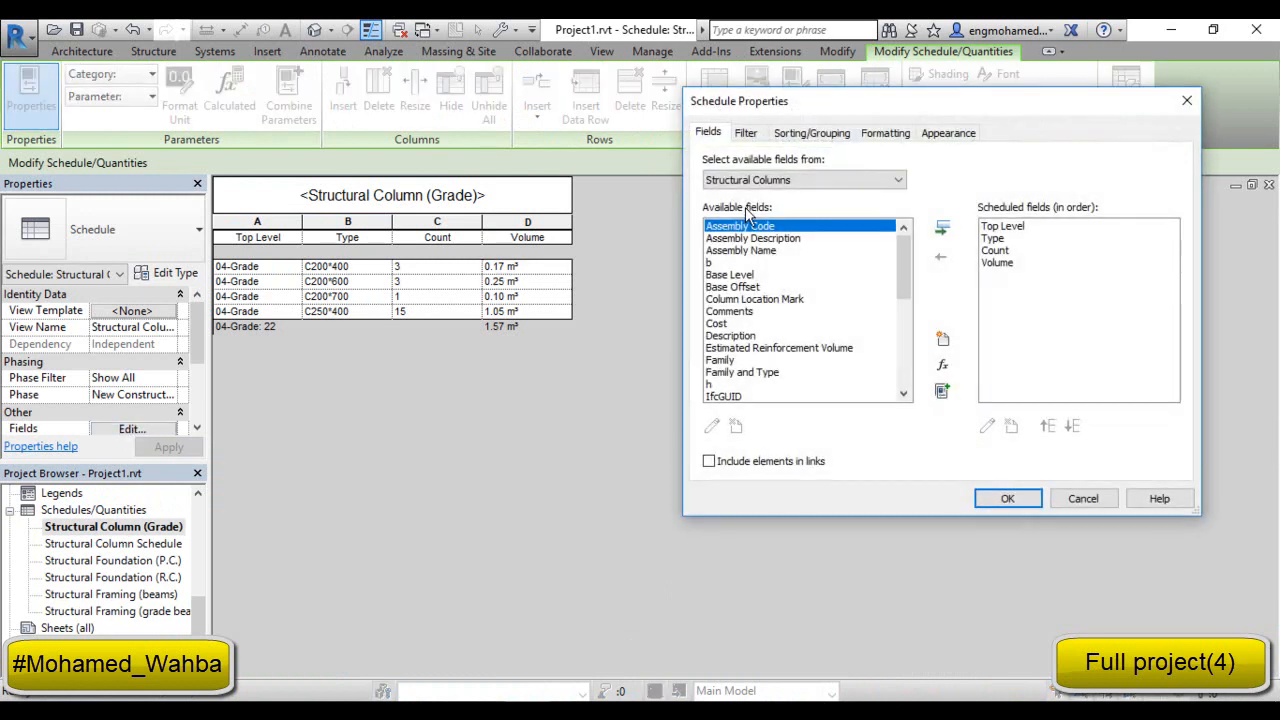
pyautogui.doubleClick(741, 263)
pyautogui.doubleClick(741, 372)
pyautogui.click(988, 276)
pyautogui.click(980, 288)
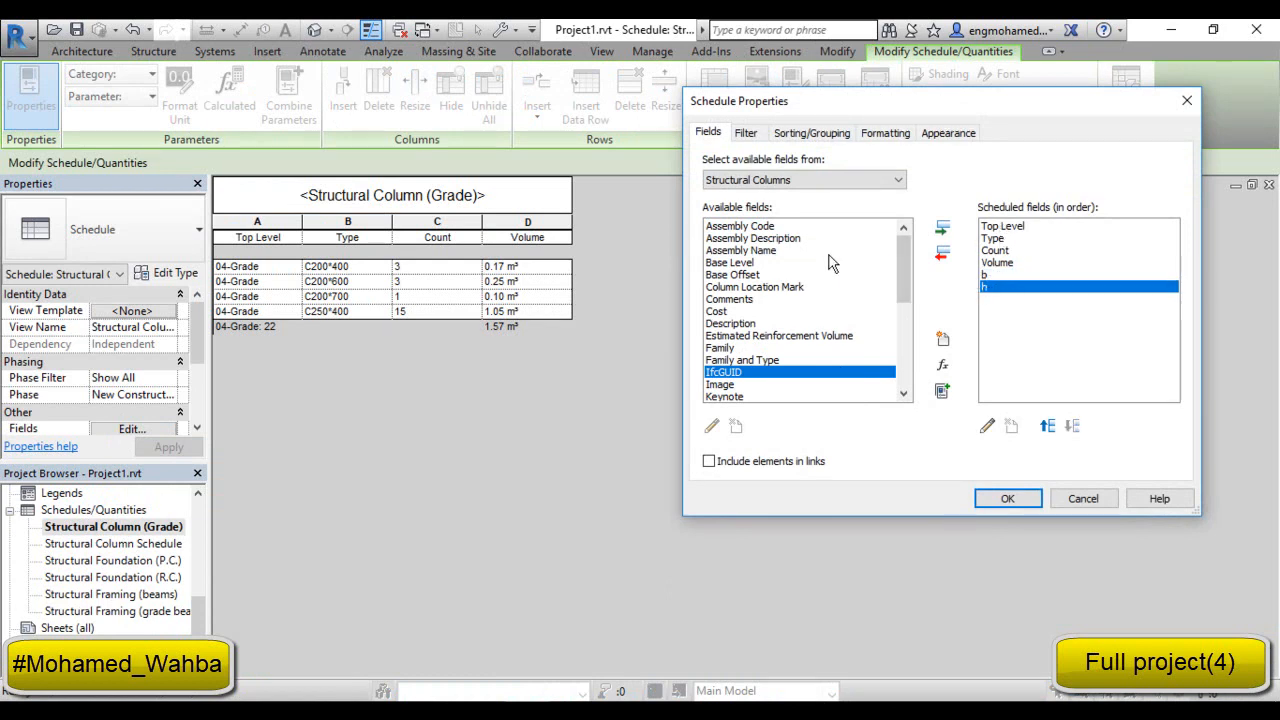
pyautogui.scroll(-2, 775, 285)
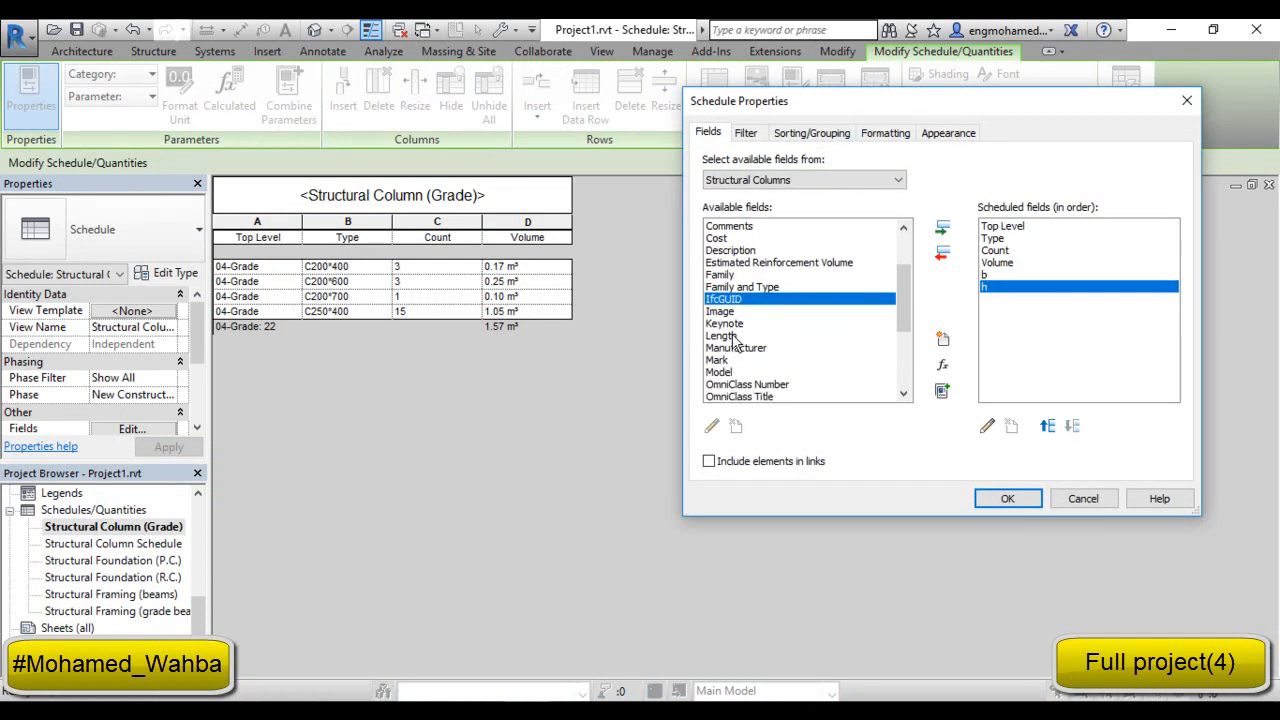
pyautogui.doubleClick(725, 336)
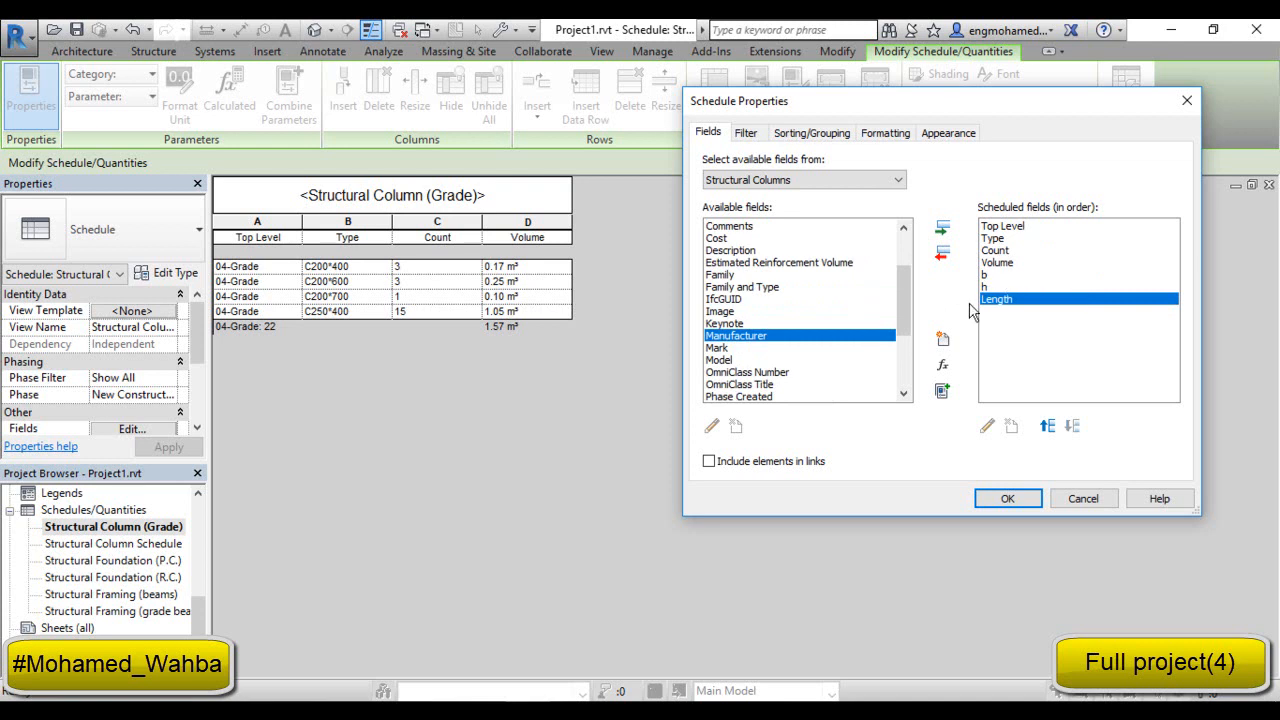
# Start a calculated value named "Surface Area" for the Grade column schedule and check the fields available for its formula.
pyautogui.click(942, 365)
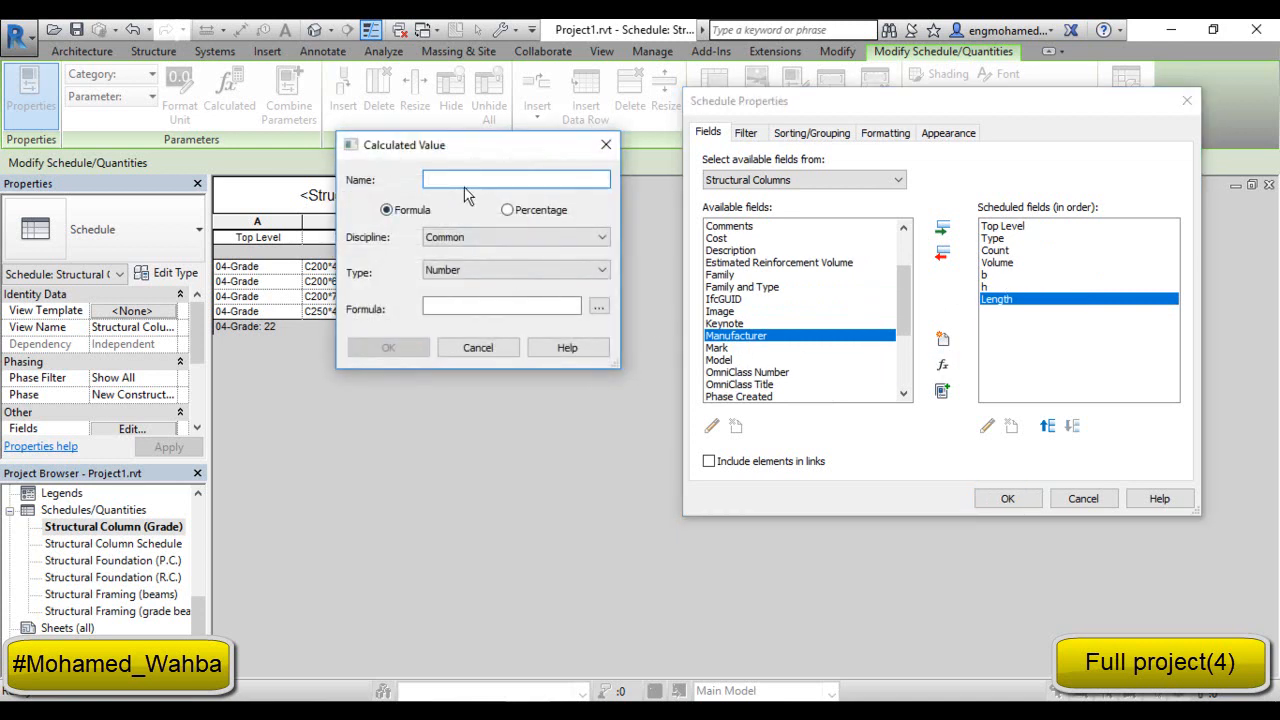
pyautogui.write('Surface Area')
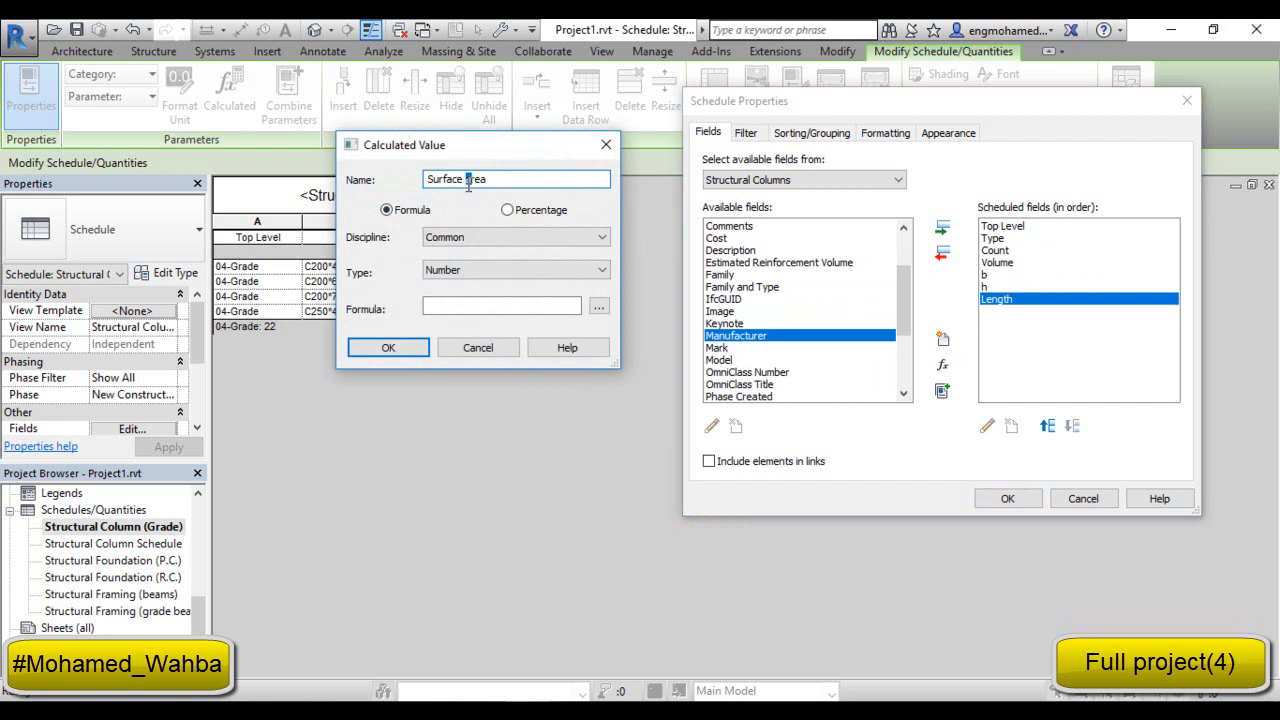
pyautogui.click(478, 305)
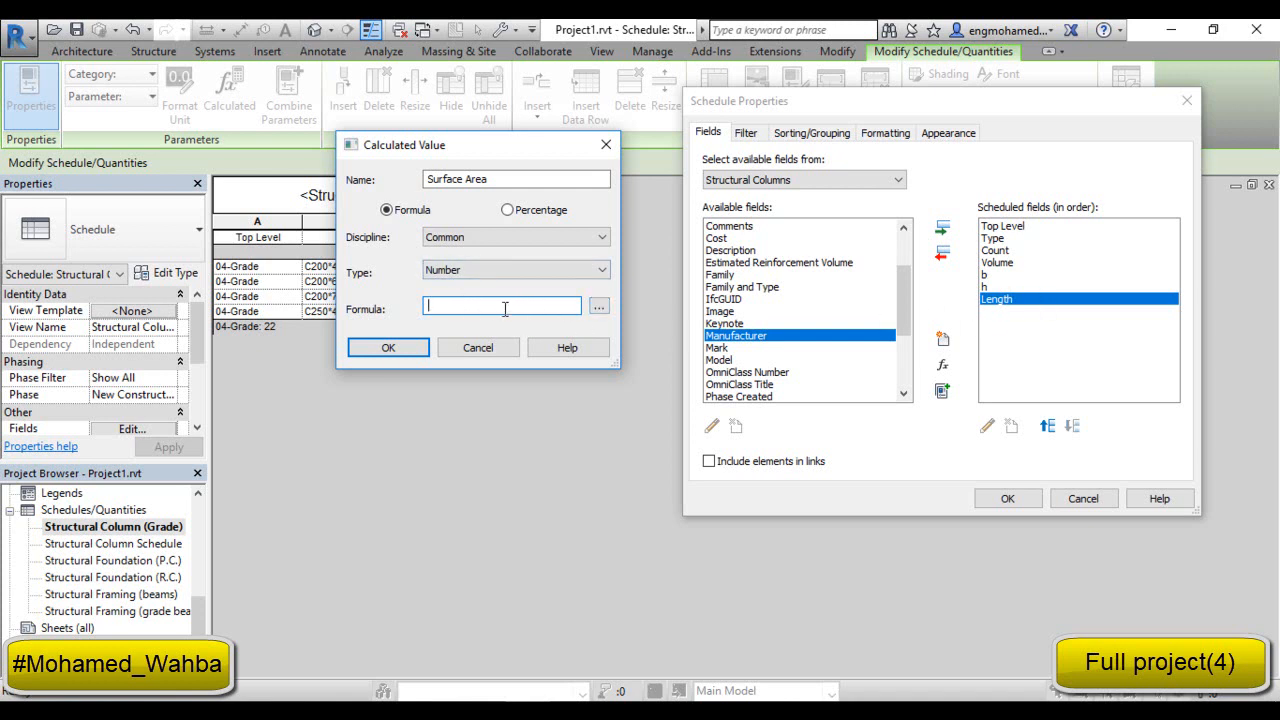
pyautogui.click(599, 307)
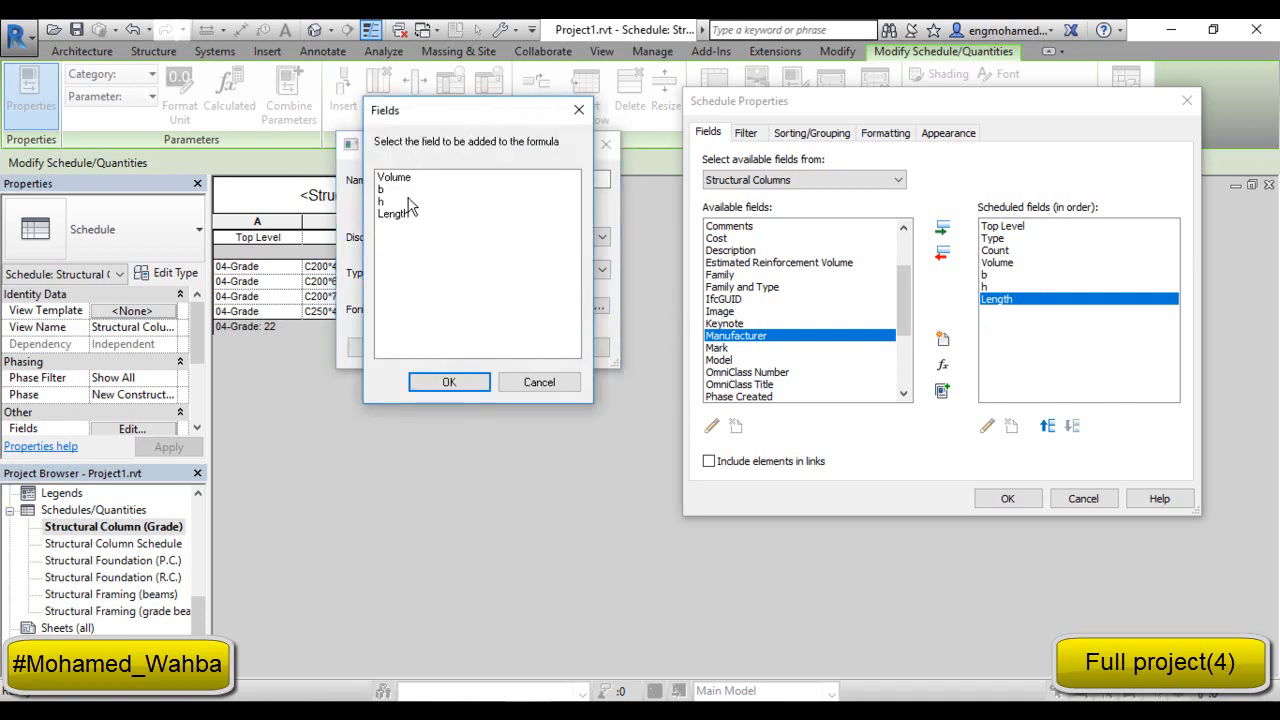
pyautogui.click(585, 111)
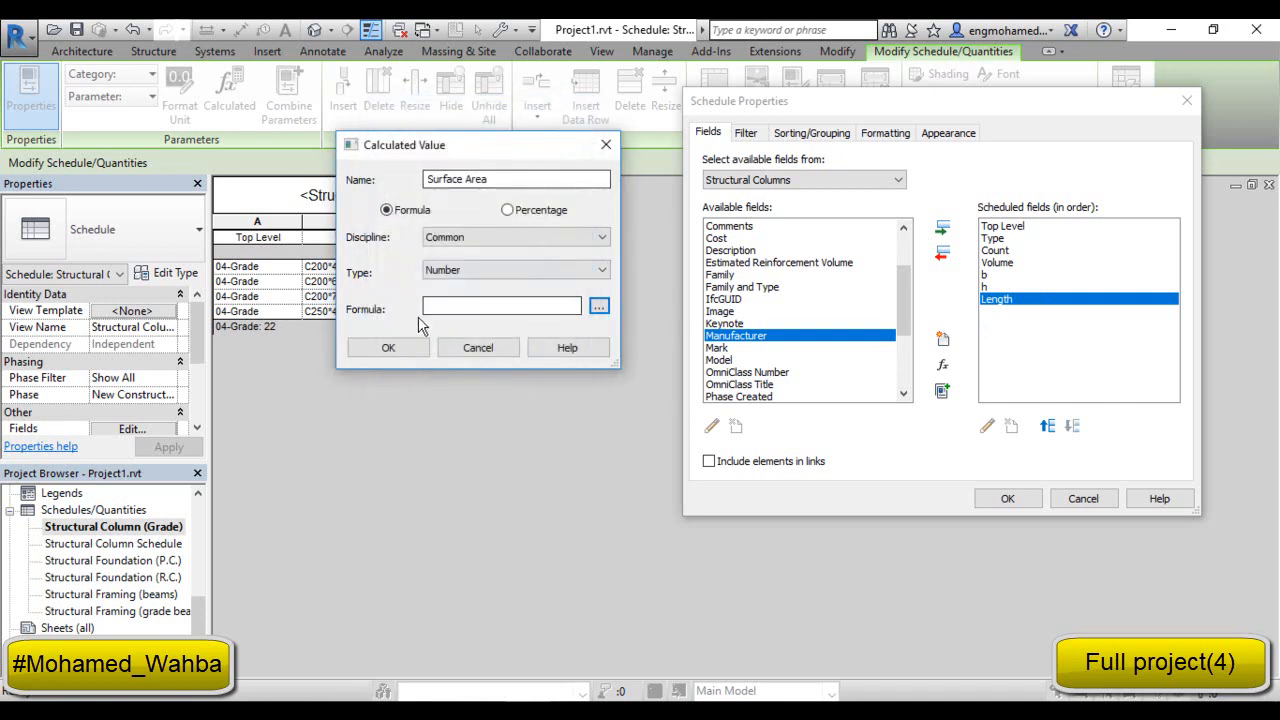
# Enter the Surface Area formula as (2*b+2*h)*Length.
pyautogui.click(437, 309)
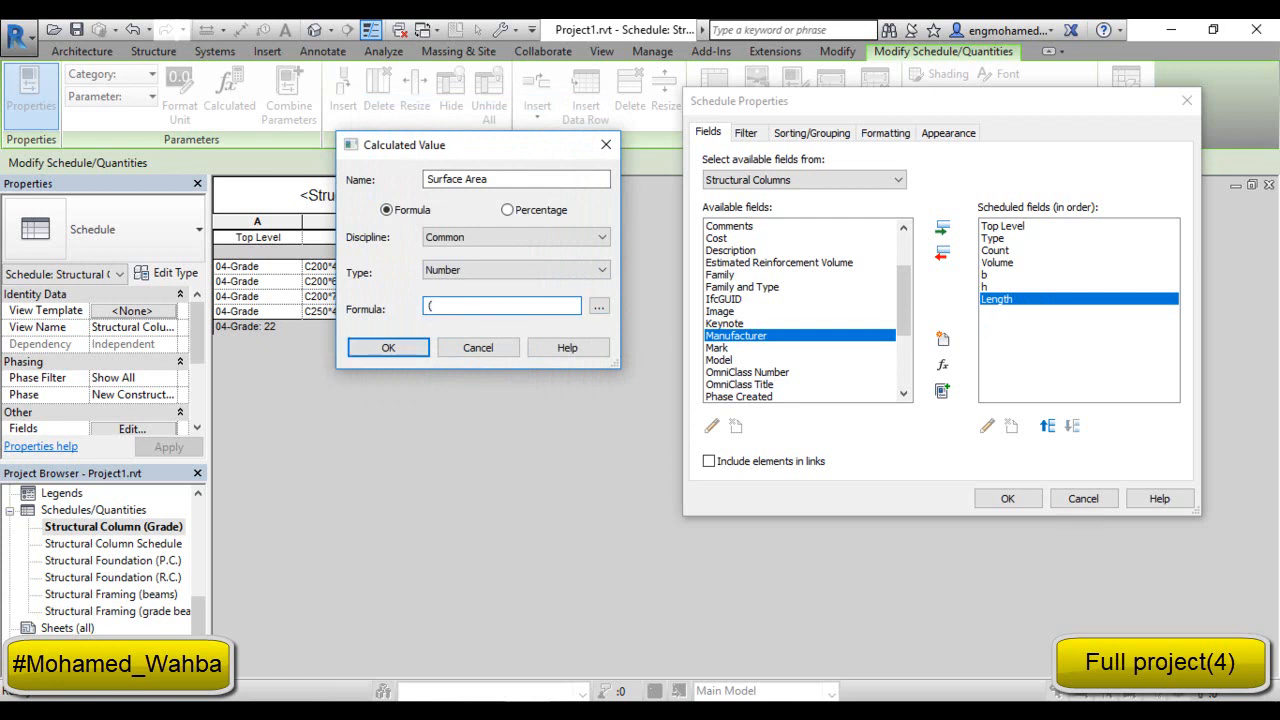
pyautogui.click(597, 310)
pyautogui.doubleClick(405, 190)
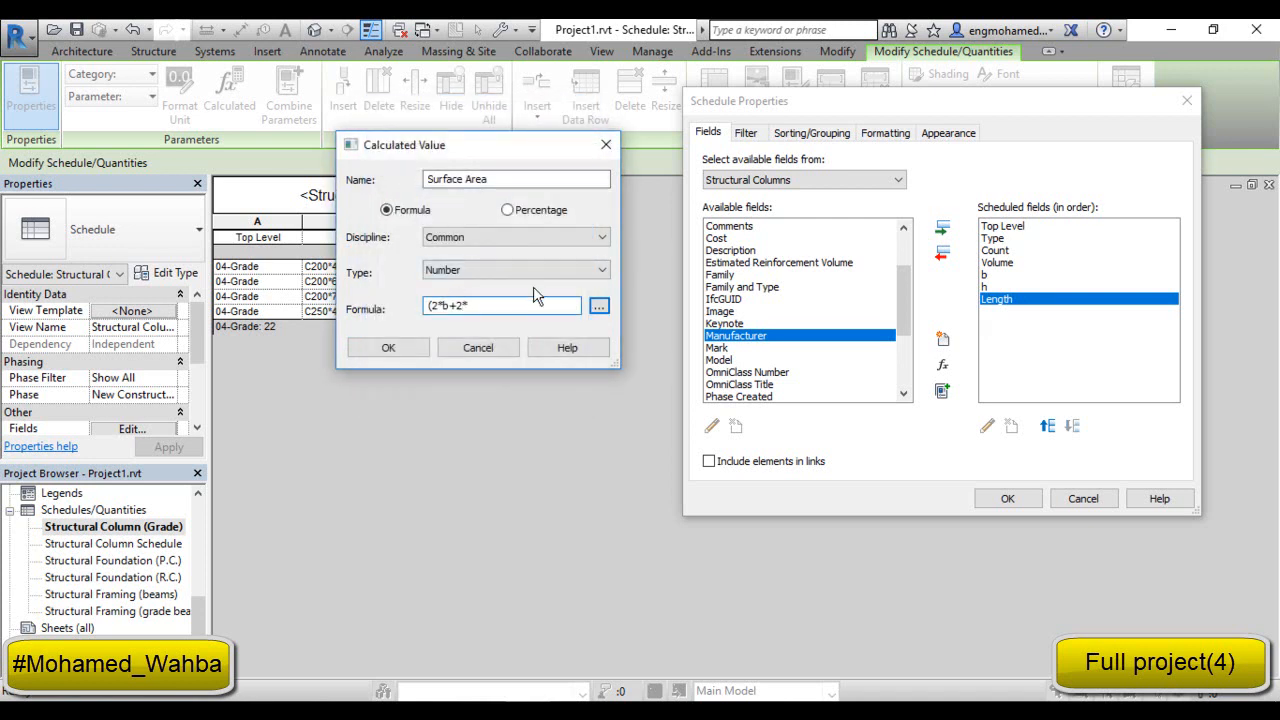
pyautogui.click(598, 306)
pyautogui.doubleClick(405, 201)
pyautogui.click(598, 306)
pyautogui.click(433, 203)
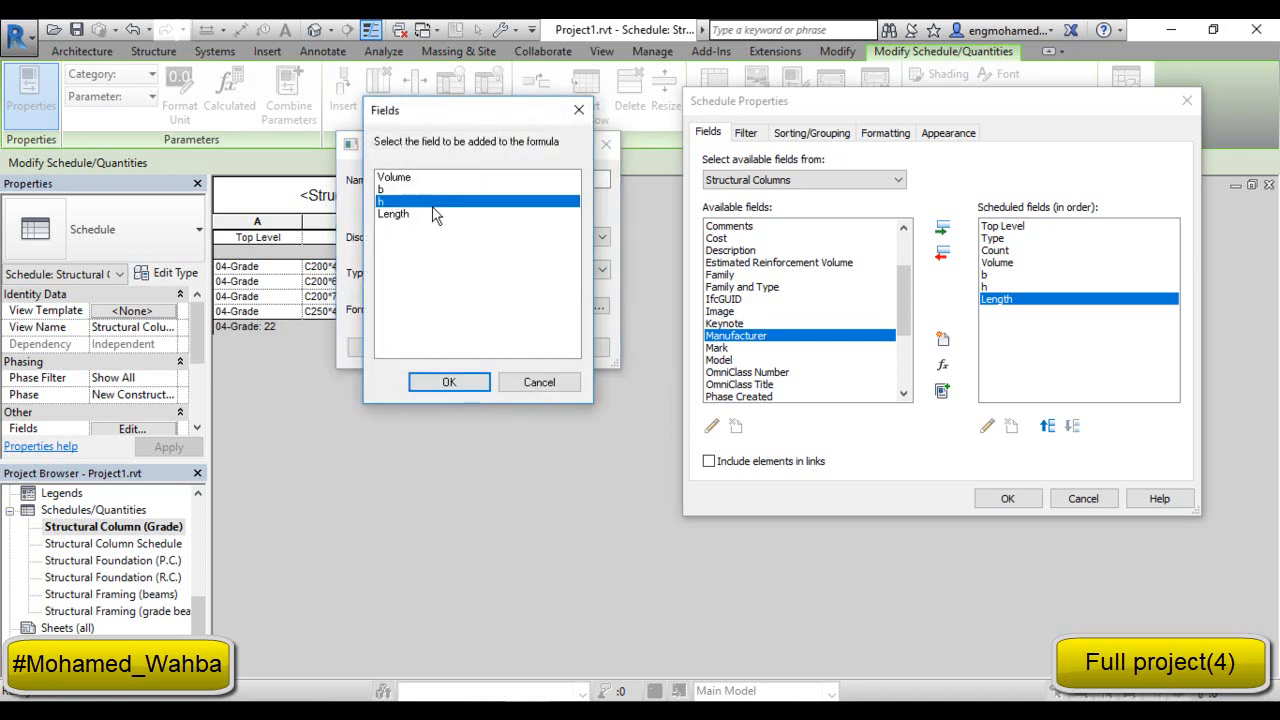
pyautogui.doubleClick(433, 206)
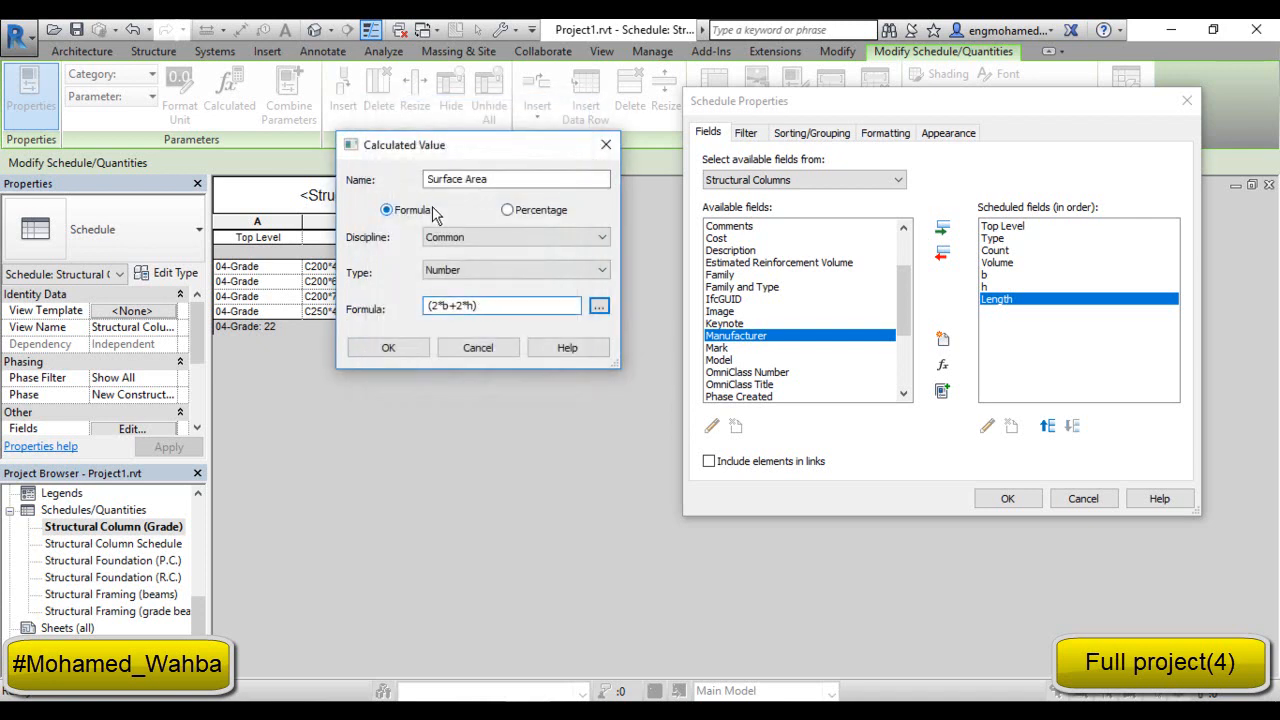
pyautogui.click(598, 306)
pyautogui.doubleClick(437, 214)
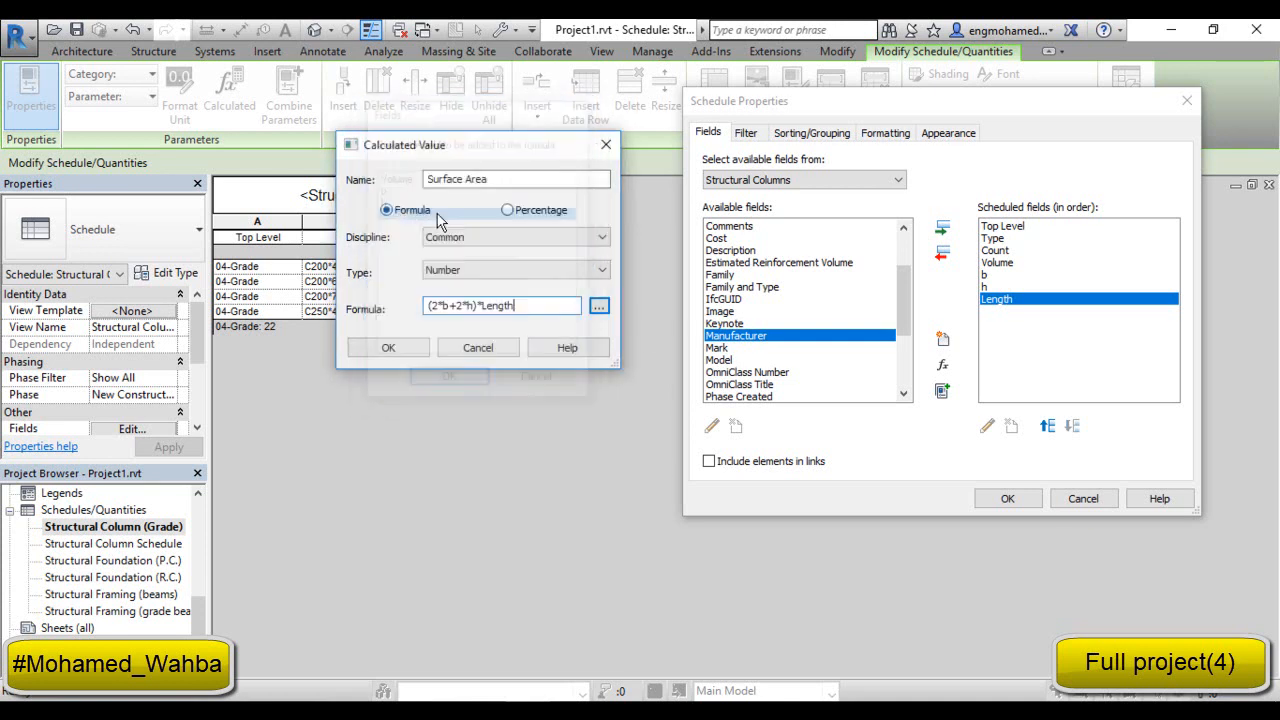
# Set the calculated value's type to Area and add it to the scheduled fields.
pyautogui.click(490, 278)
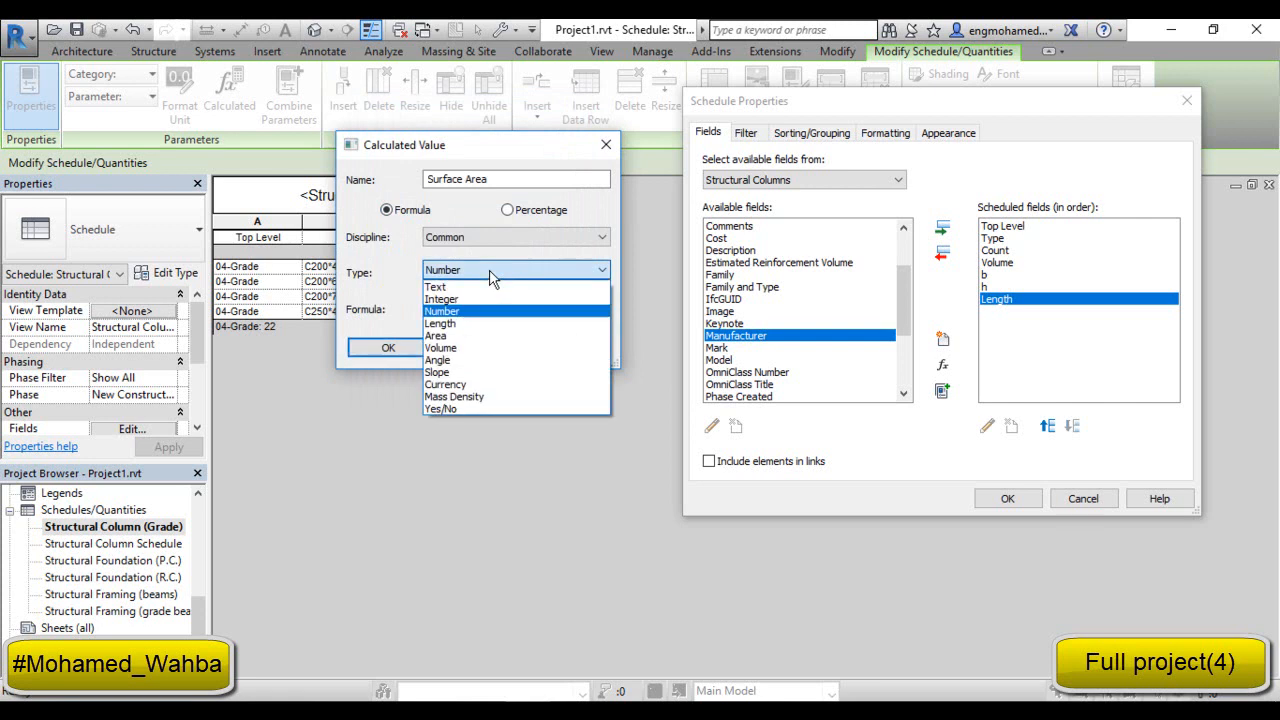
pyautogui.click(466, 337)
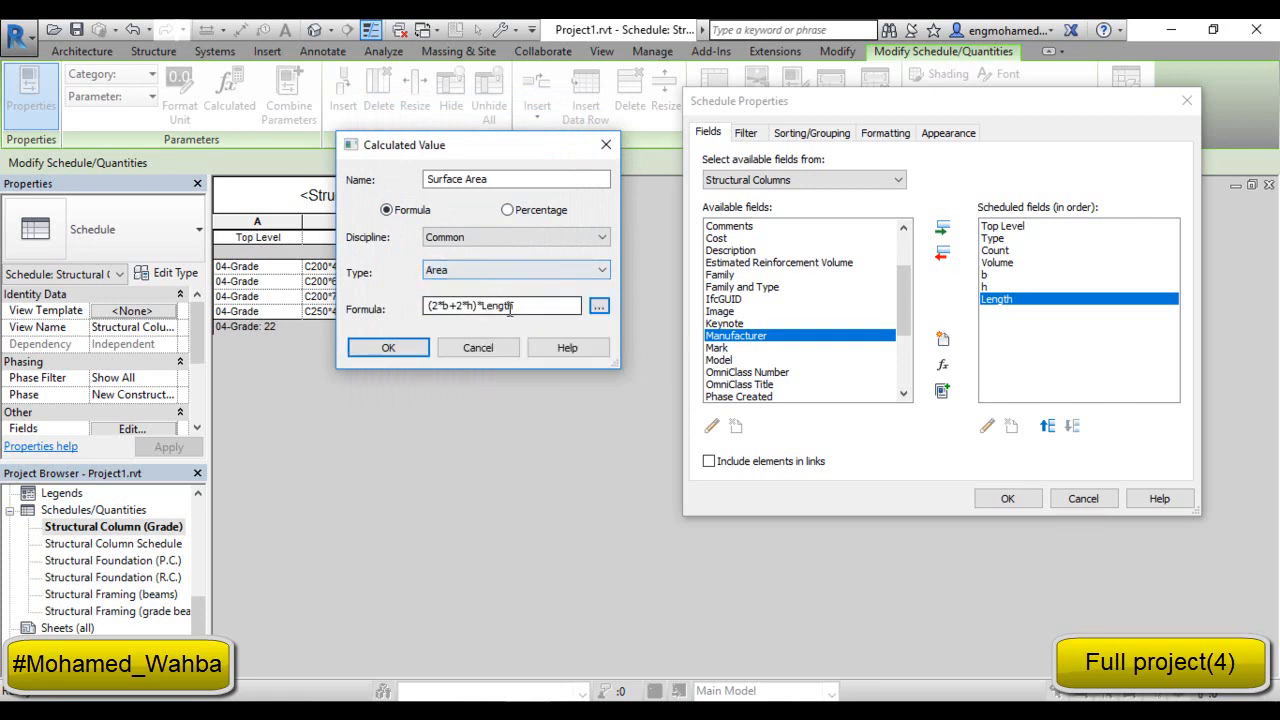
pyautogui.click(389, 348)
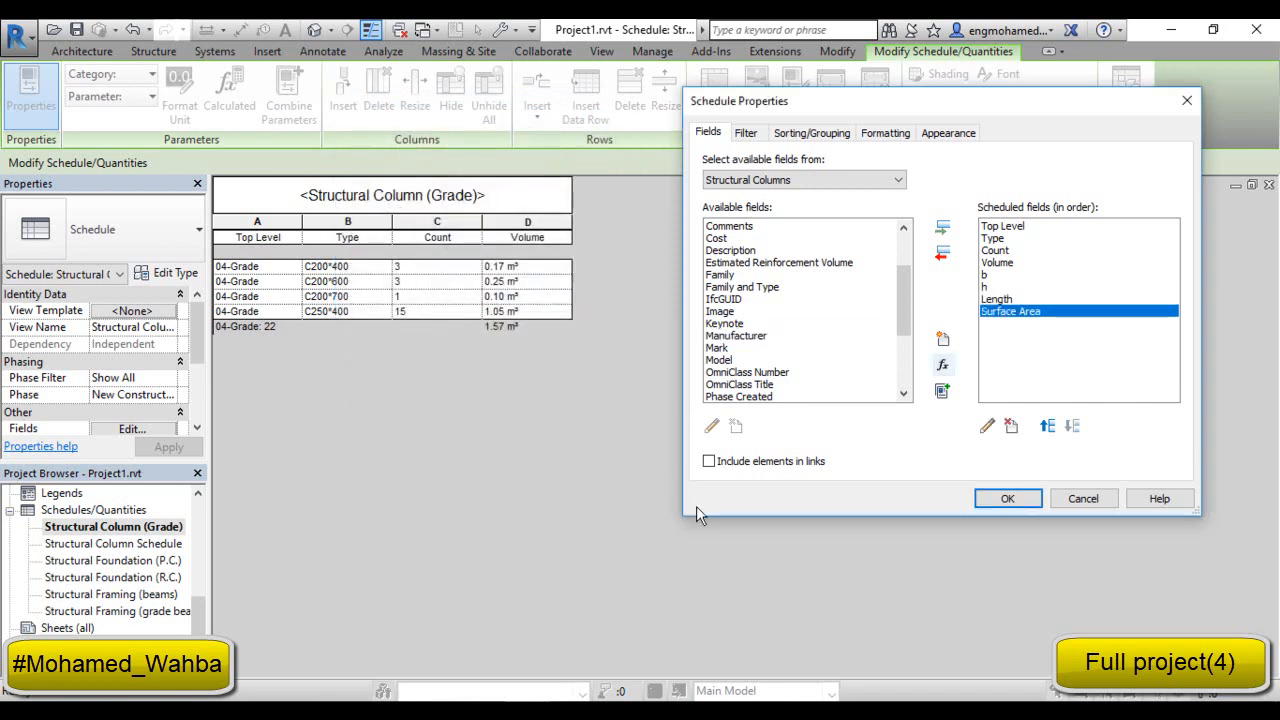
# Apply the field changes to the Structural Column (Grade) schedule and save the project.
pyautogui.click(1005, 498)
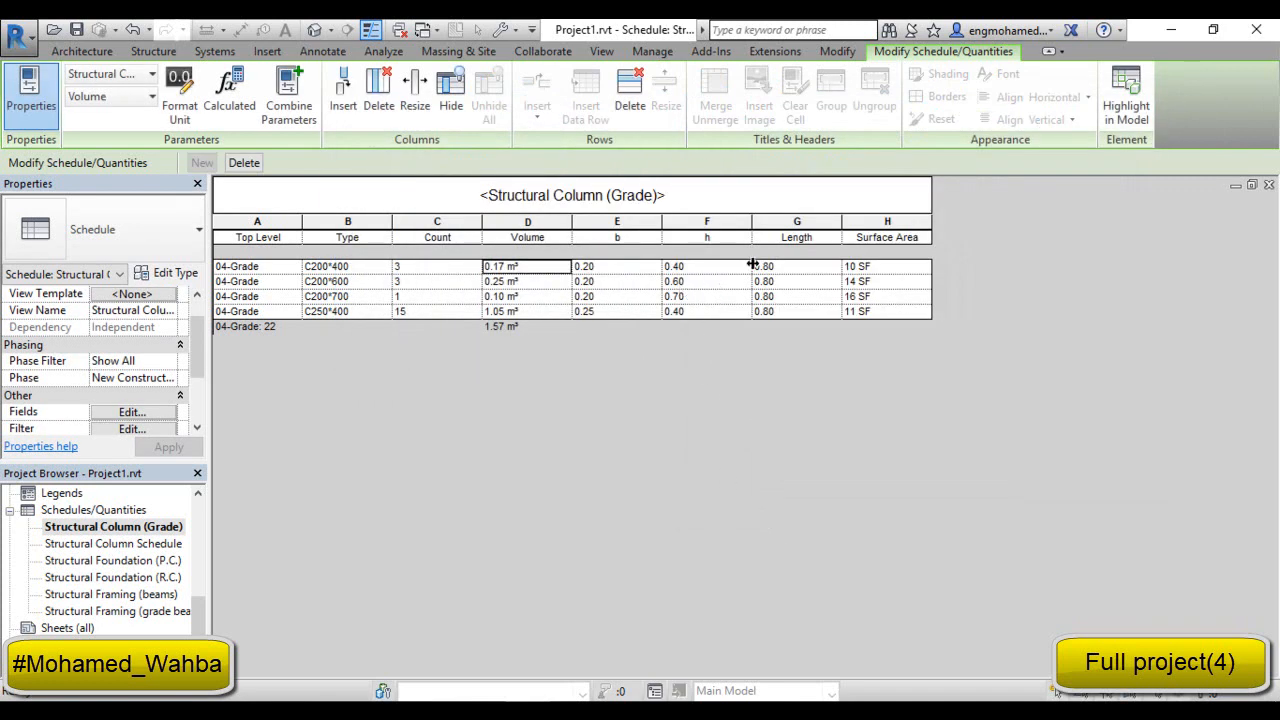
pyautogui.moveTo(878, 268); pyautogui.dragTo(890, 328)
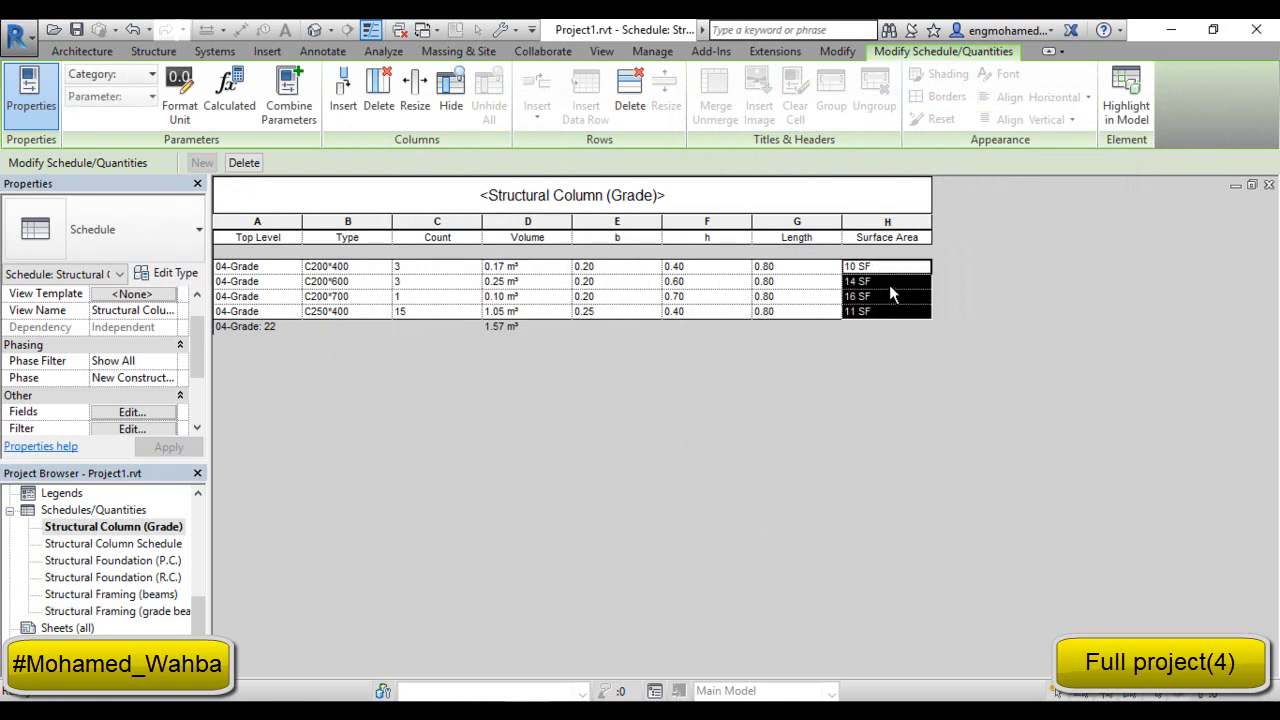
pyautogui.click(890, 280)
pyautogui.click(893, 266)
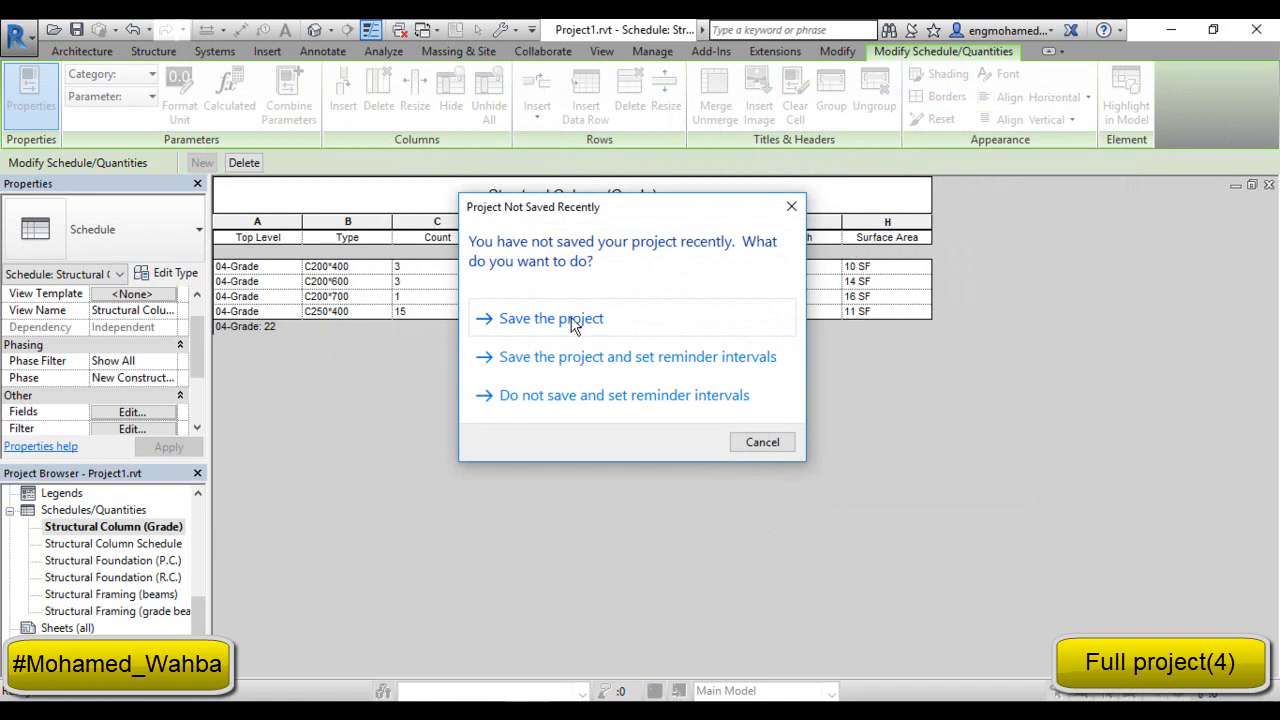
pyautogui.click(572, 320)
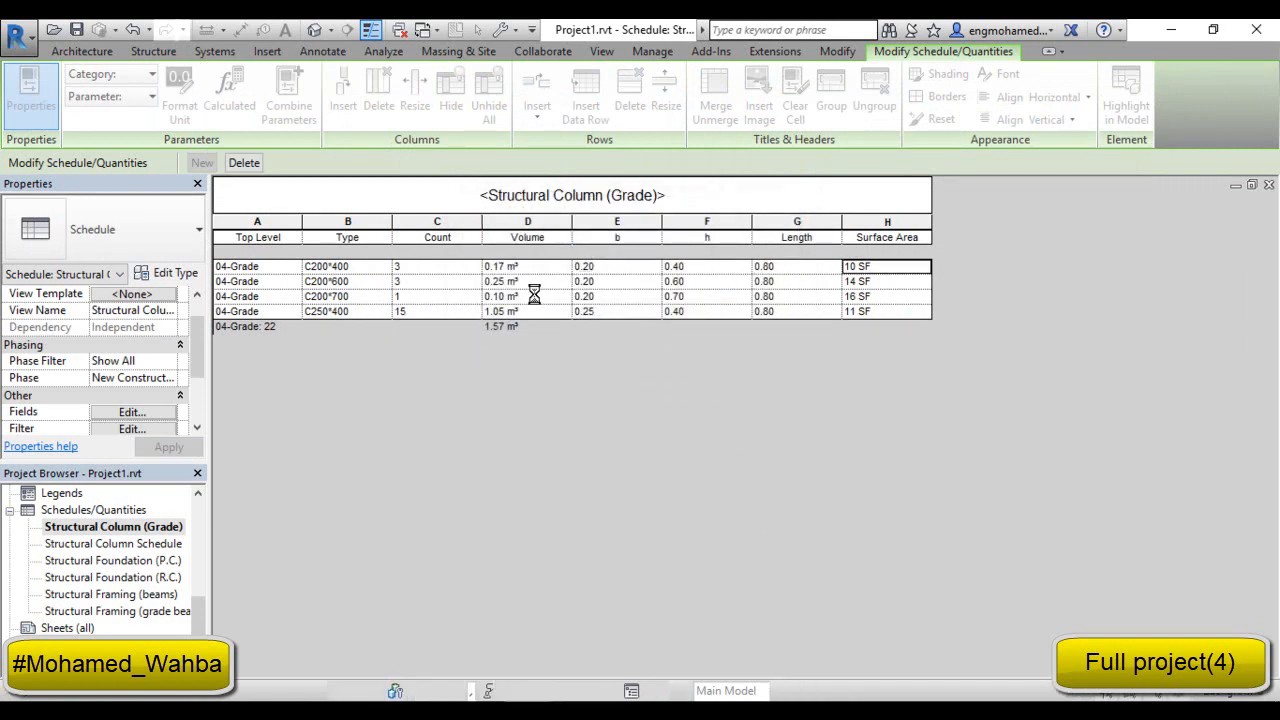
# Override the project settings for the Surface Area column, formatting it in square meters with 2 decimal places.
pyautogui.click(812, 186)
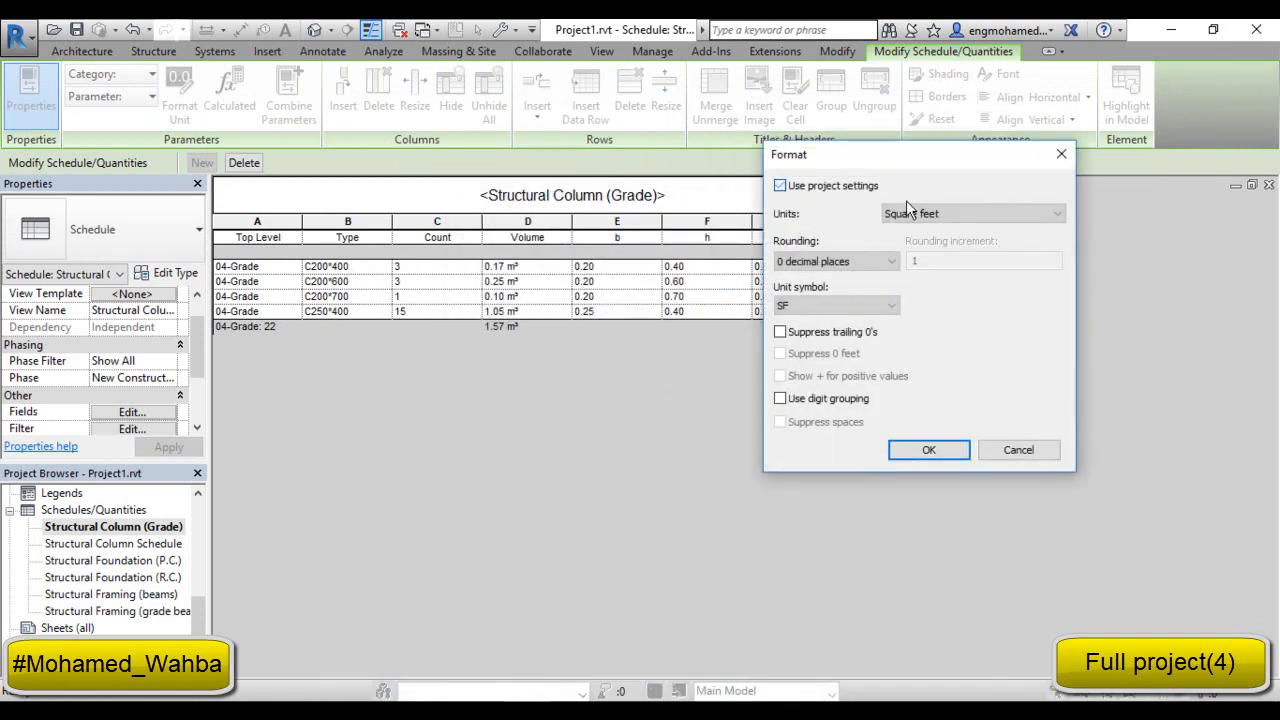
pyautogui.click(968, 213)
pyautogui.click(971, 256)
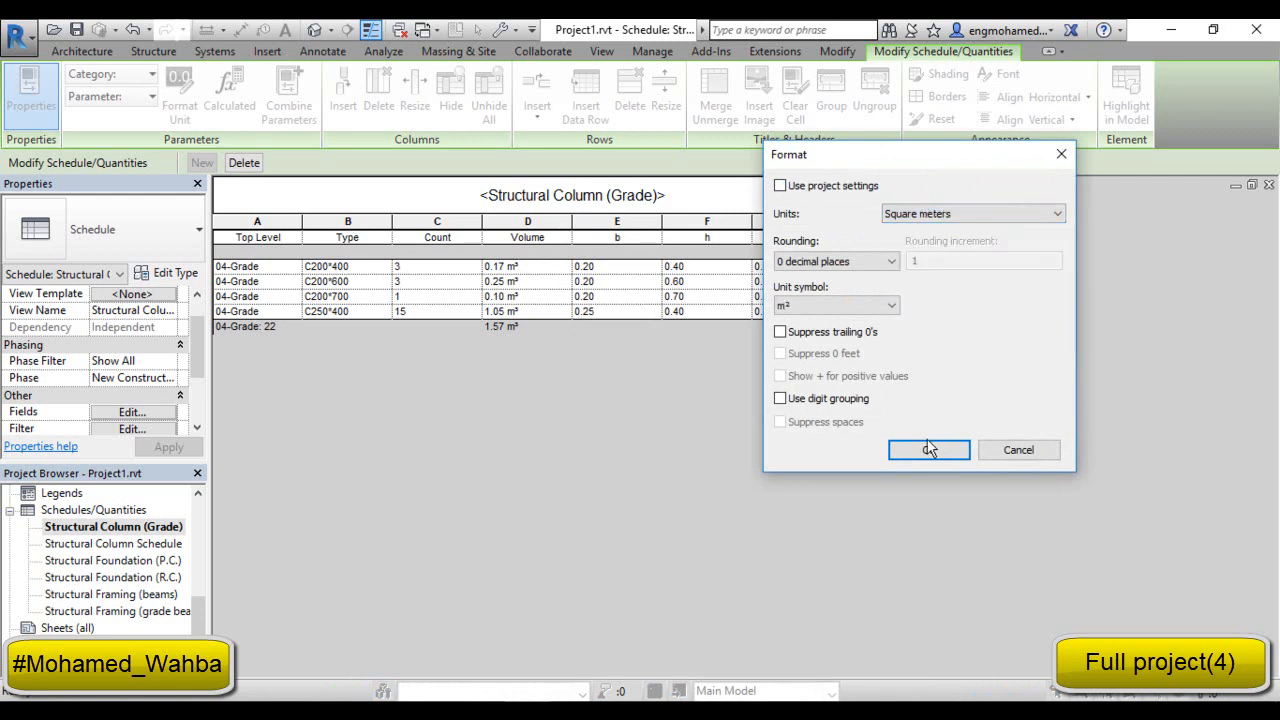
pyautogui.click(842, 265)
pyautogui.click(838, 339)
pyautogui.click(926, 450)
pyautogui.moveTo(896, 270); pyautogui.dragTo(908, 320)
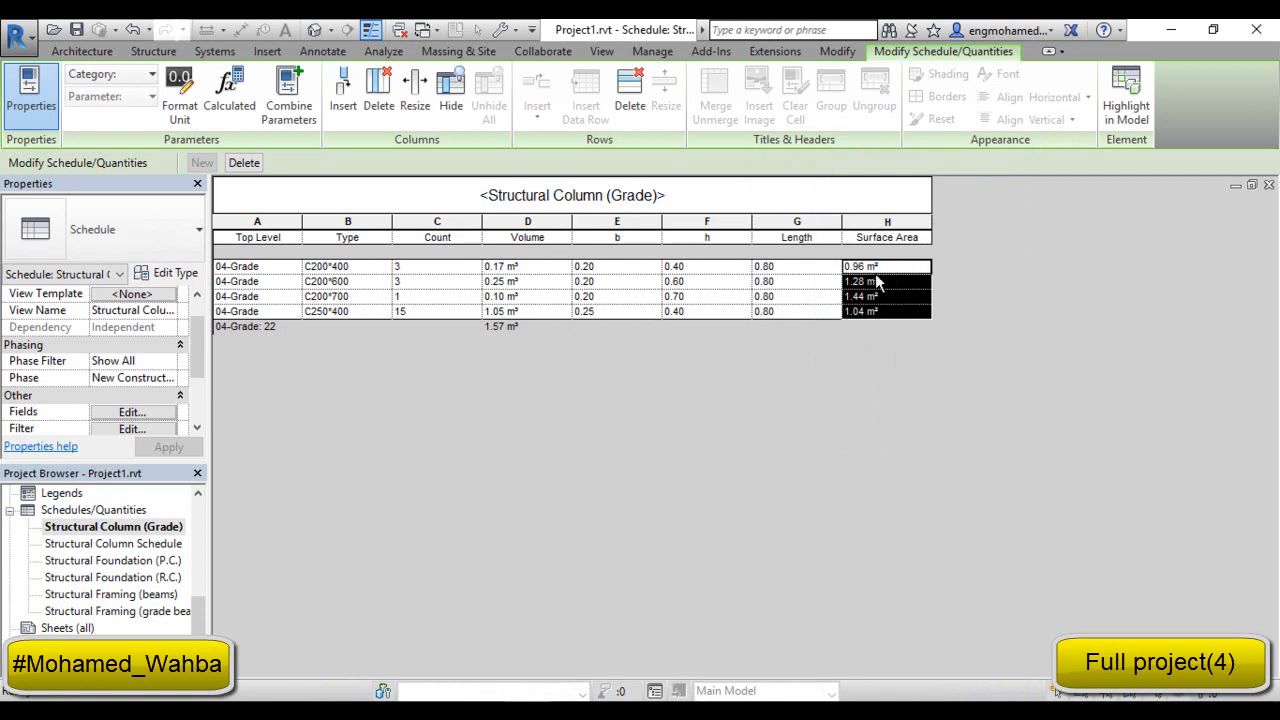
pyautogui.moveTo(872, 268); pyautogui.dragTo(871, 311)
pyautogui.moveTo(248, 268); pyautogui.dragTo(277, 314)
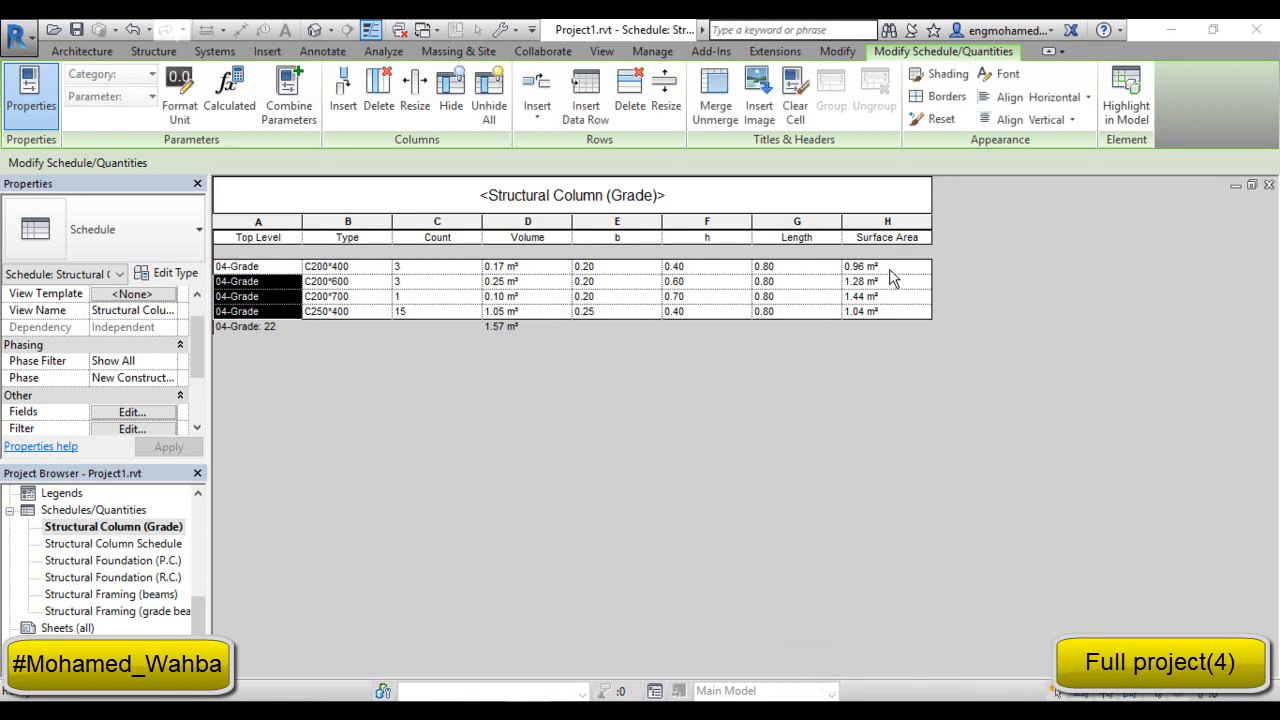
pyautogui.moveTo(889, 271); pyautogui.dragTo(913, 325)
pyautogui.click(430, 282)
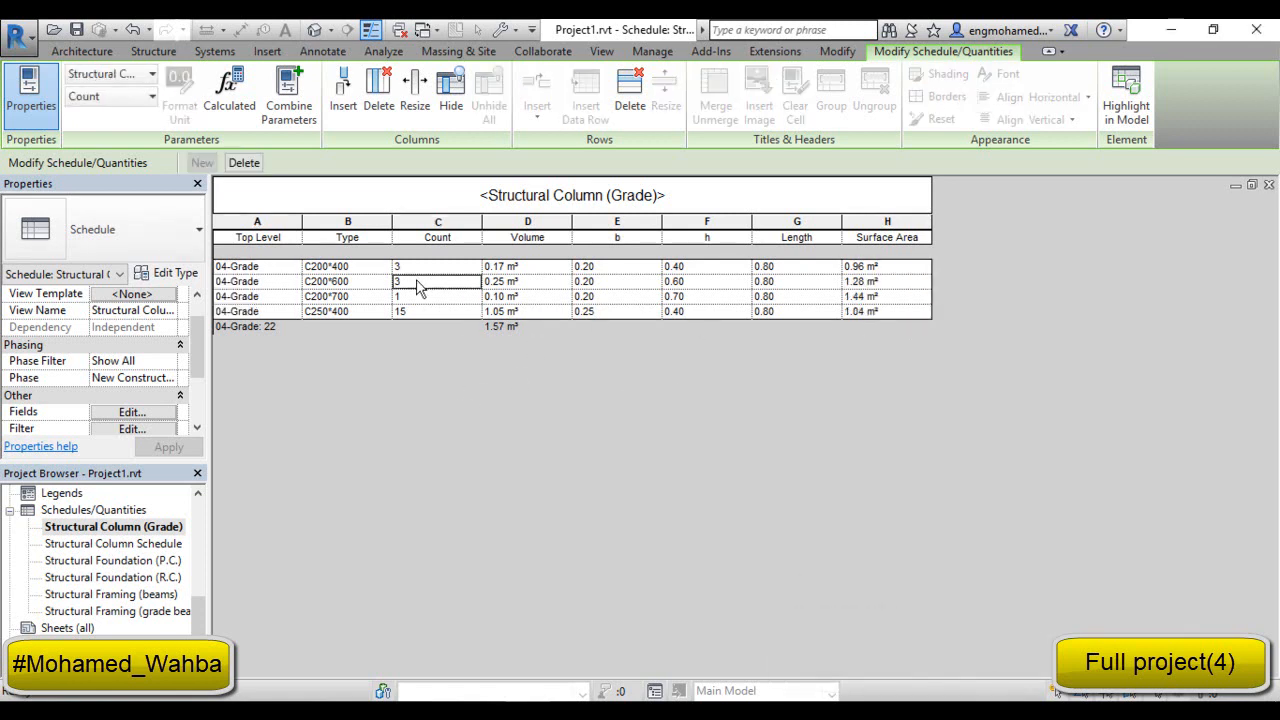
# Set the Surface Area field of the Grade column schedule to calculate totals.
pyautogui.scroll(-1, 80, 368)
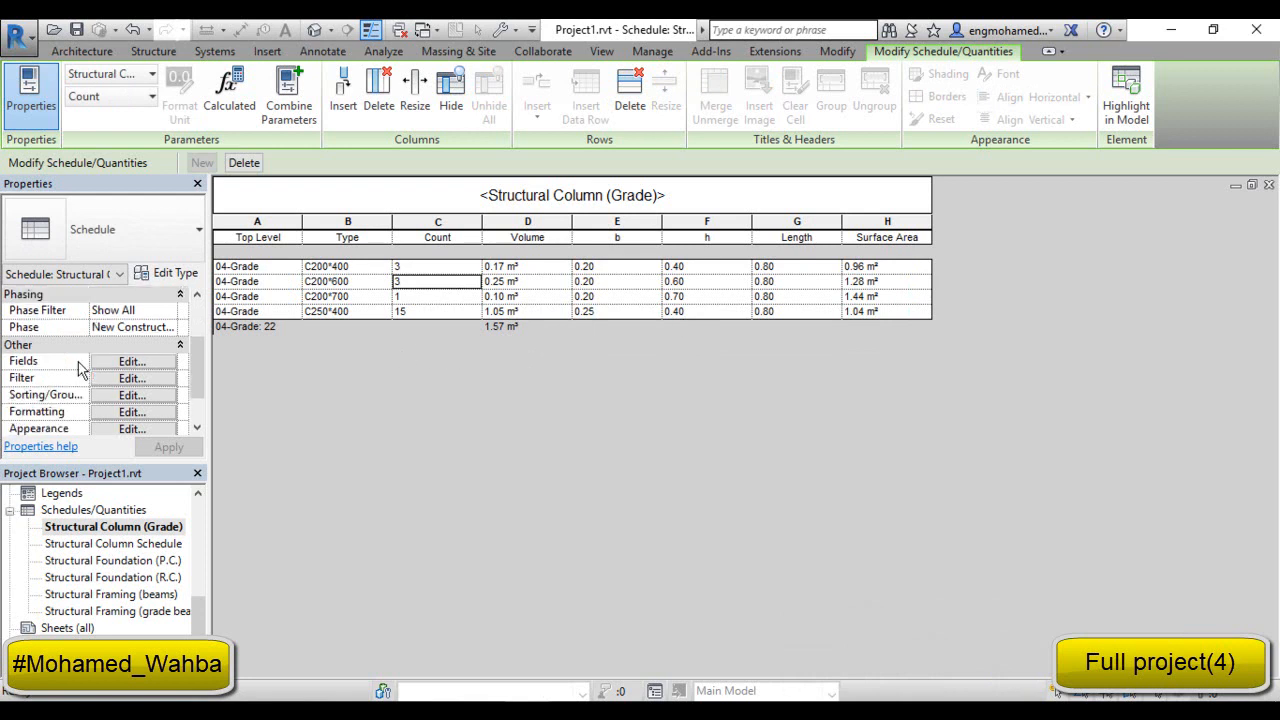
pyautogui.click(128, 412)
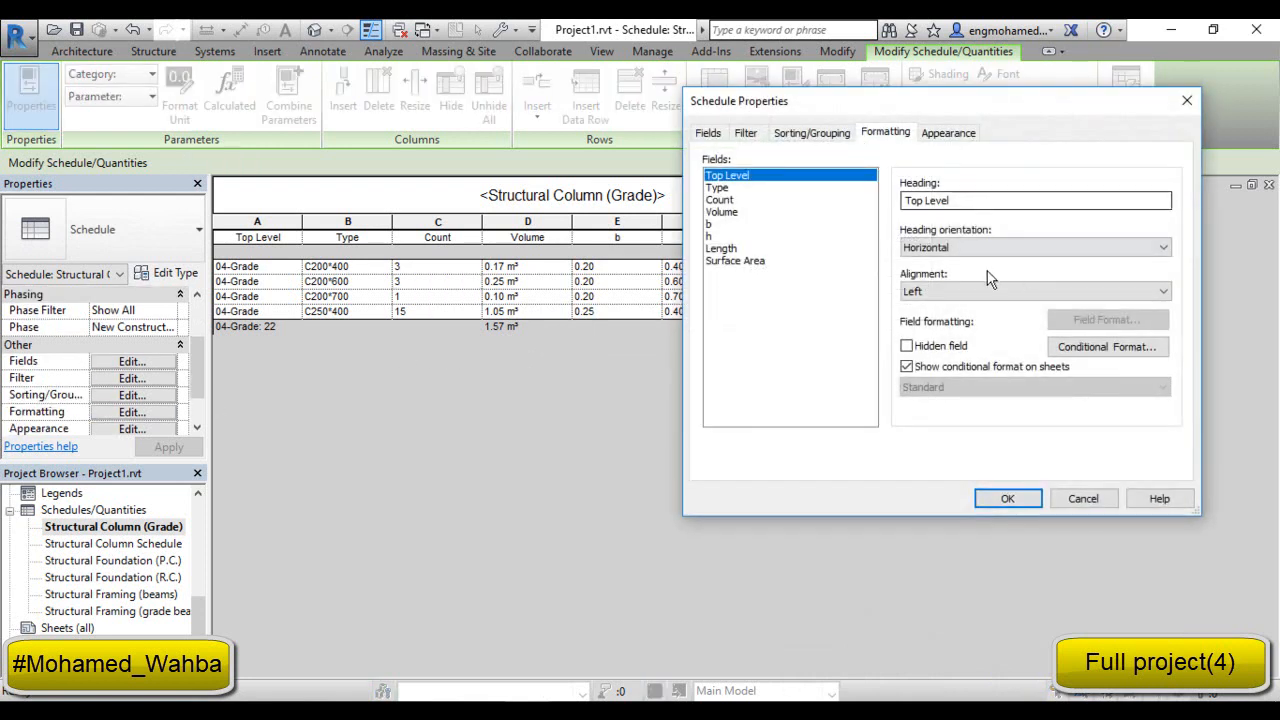
pyautogui.click(728, 261)
pyautogui.click(975, 388)
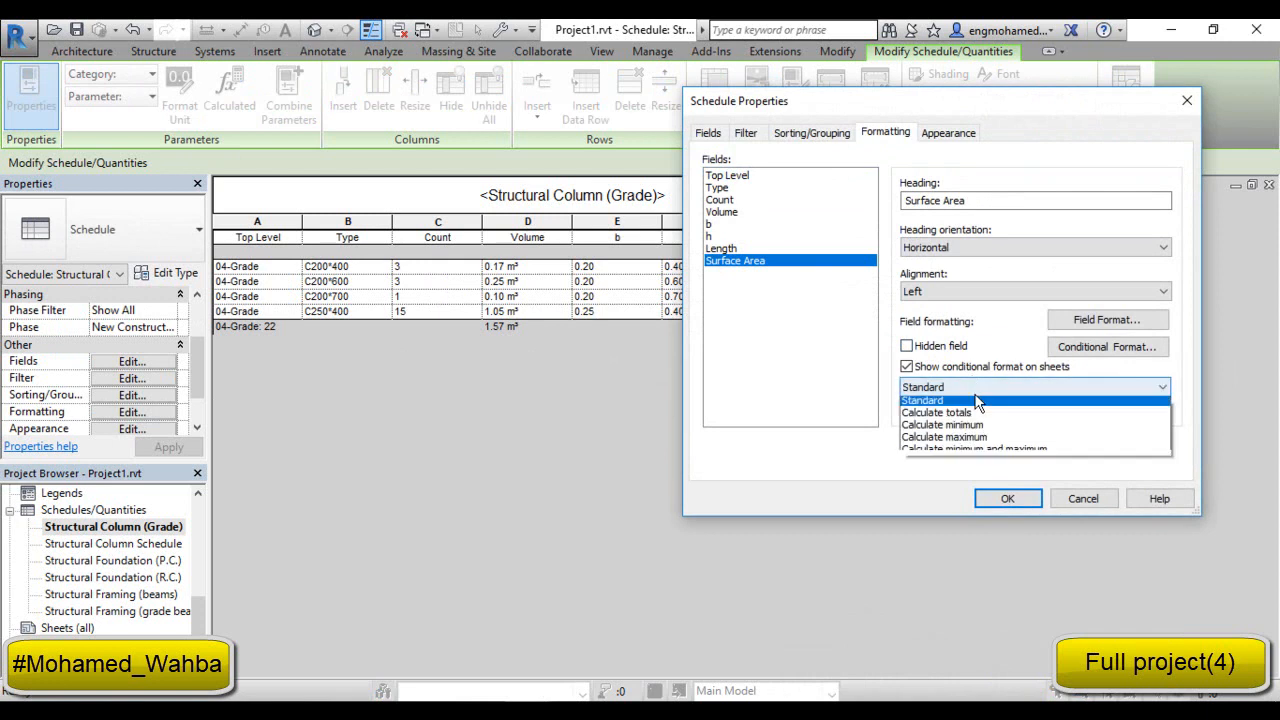
pyautogui.click(936, 416)
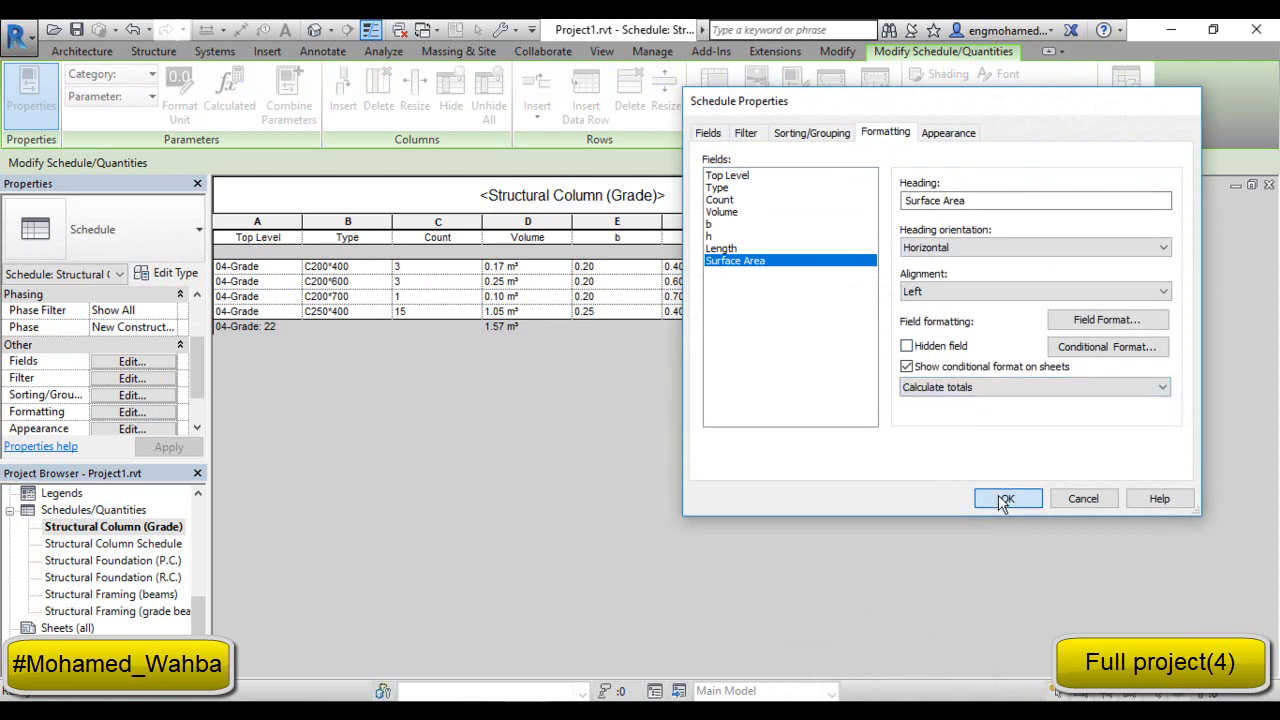
pyautogui.click(1007, 498)
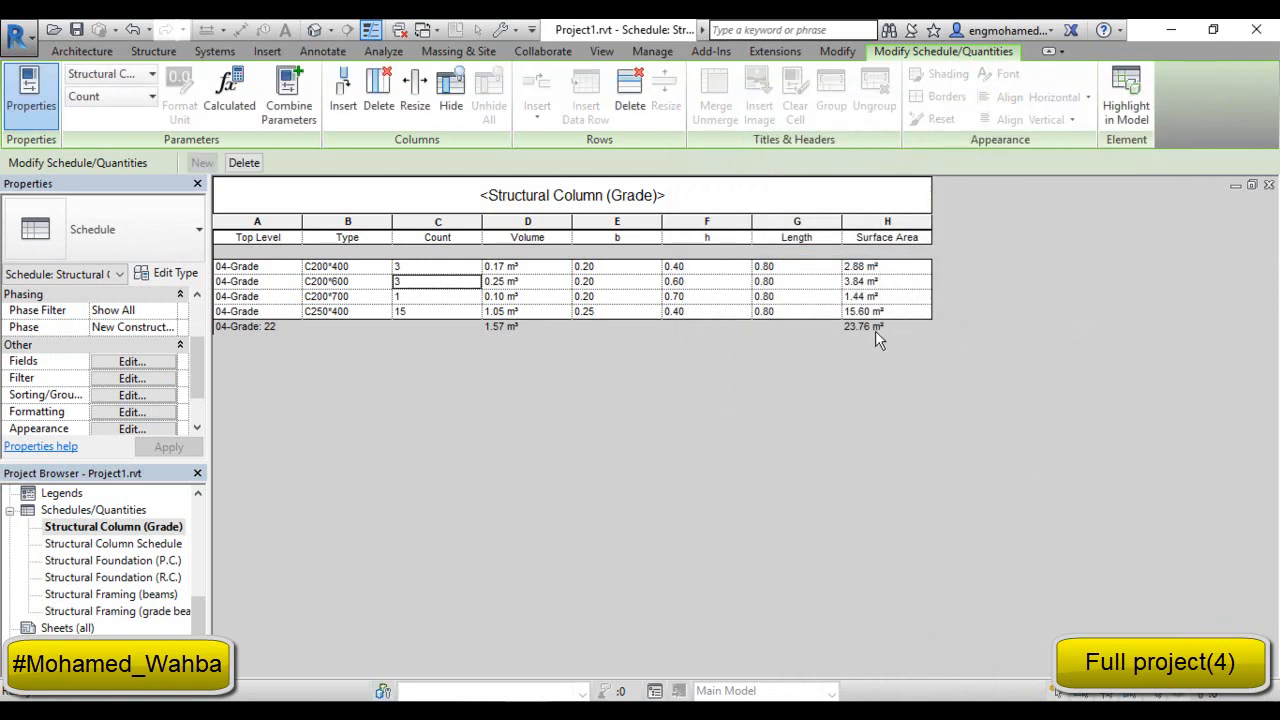